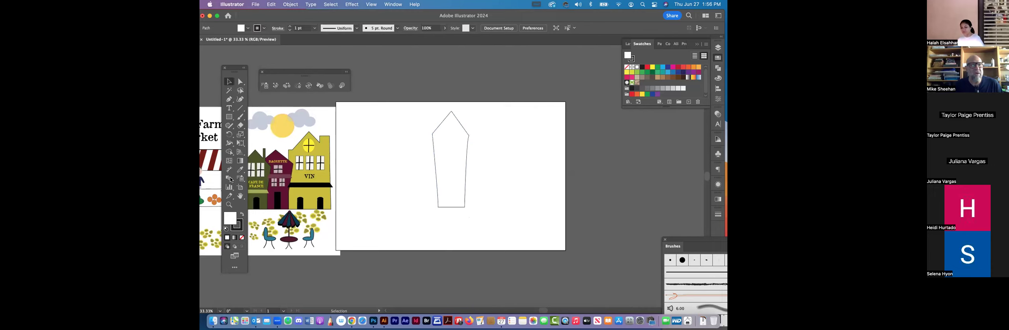
Step: Fill the tall pointed house shape with the mustard yellow sampled from the VIN building and leave it deselected
{"action": "left_click", "coordinate": [240, 170]}
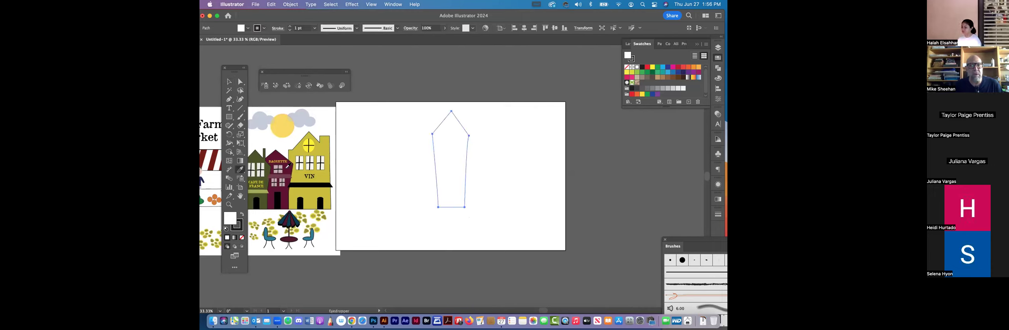
{"action": "left_click", "coordinate": [286, 167]}
{"action": "key", "text": "v"}
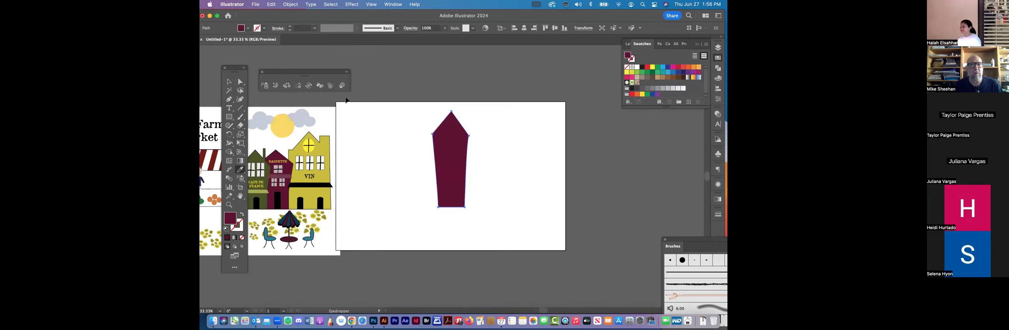
{"action": "left_click", "coordinate": [324, 146]}
{"action": "key", "text": "v"}
{"action": "key", "text": "super+shift+a"}
Step: Draw a thin horizontal rectangle across the middle of the house and fill it with a brown swatch
{"action": "key", "text": "z"}
{"action": "left_click_drag", "start_coordinate": [457, 184], "coordinate": [471, 183]}
{"action": "left_click", "coordinate": [232, 118]}
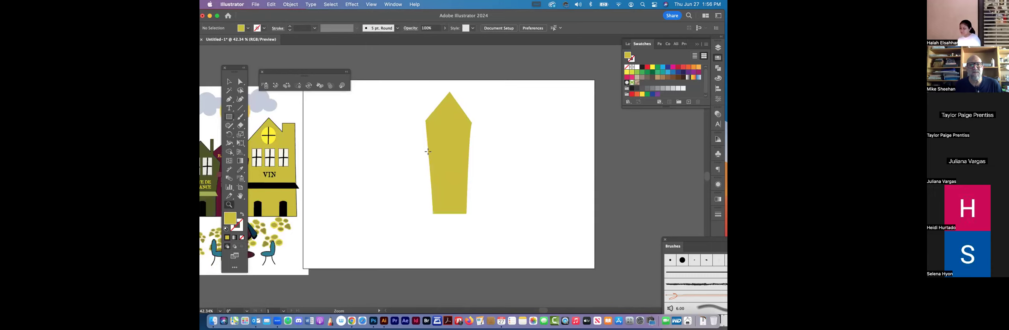
{"action": "left_click_drag", "start_coordinate": [469, 155], "coordinate": [428, 152]}
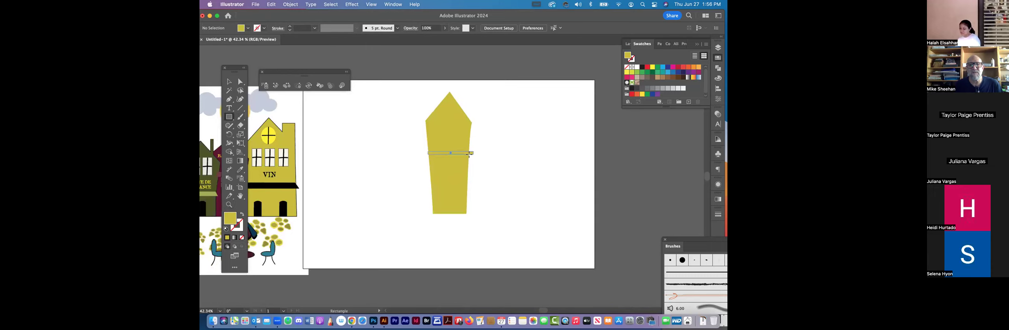
{"action": "left_click", "coordinate": [672, 78]}
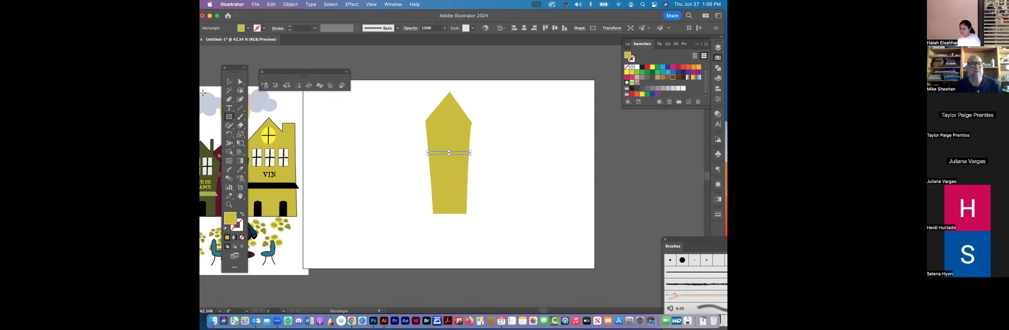
{"action": "key", "text": "v"}
{"action": "left_click", "coordinate": [267, 155]}
Step: Draw a narrow brown door rectangle at the house's base and bend its top edge upward into an arch with the Curvature tool
{"action": "left_click", "coordinate": [229, 117]}
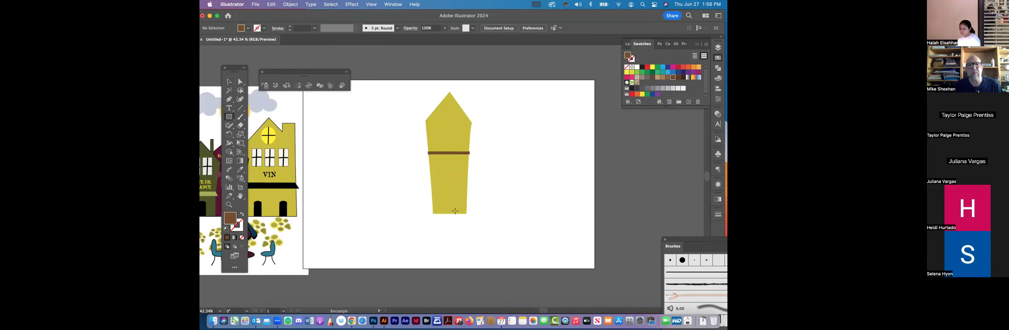
{"action": "left_click_drag", "start_coordinate": [446, 182], "coordinate": [456, 213]}
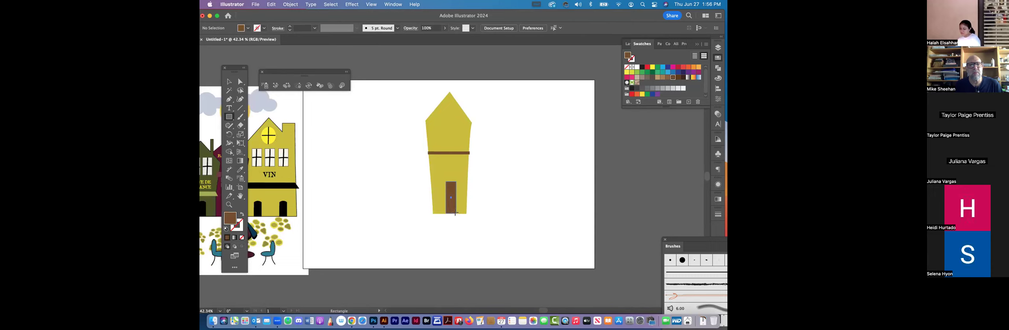
{"action": "left_click", "coordinate": [240, 99]}
{"action": "left_click", "coordinate": [454, 184]}
{"action": "left_click_drag", "start_coordinate": [452, 181], "coordinate": [452, 178]}
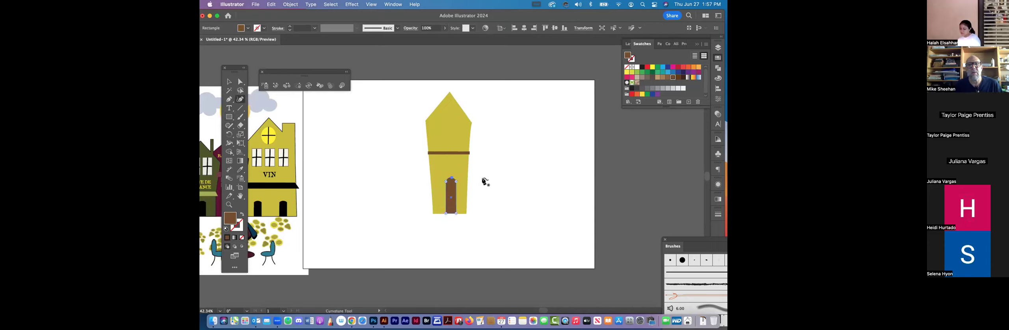
{"action": "left_click", "coordinate": [229, 81]}
{"action": "left_click", "coordinate": [354, 153]}
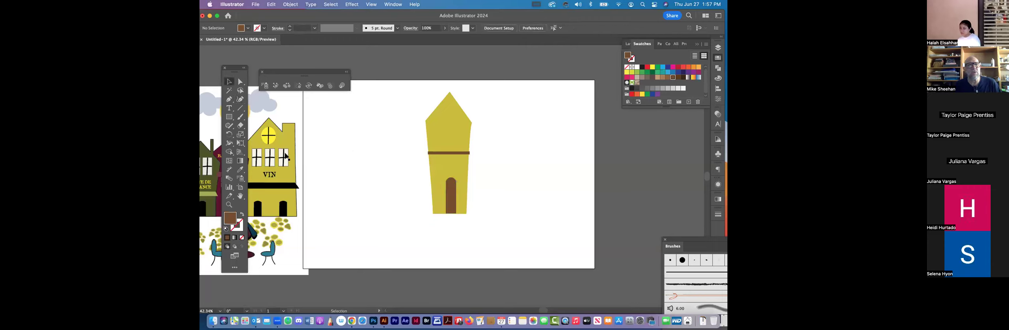
{"action": "left_click_drag", "start_coordinate": [519, 129], "coordinate": [555, 220]}
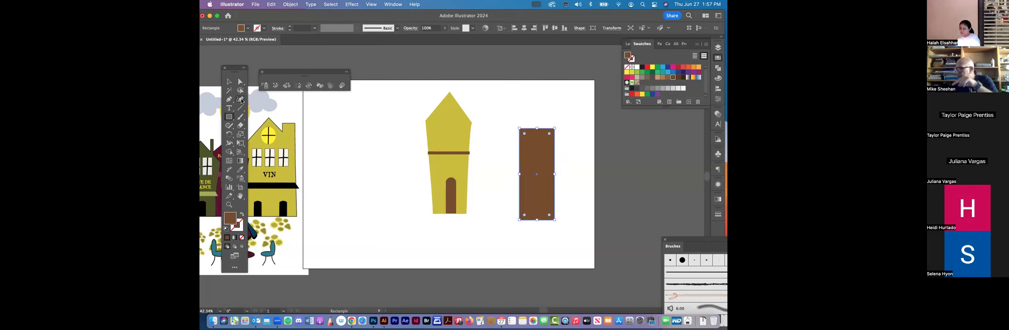
{"action": "left_click", "coordinate": [241, 100]}
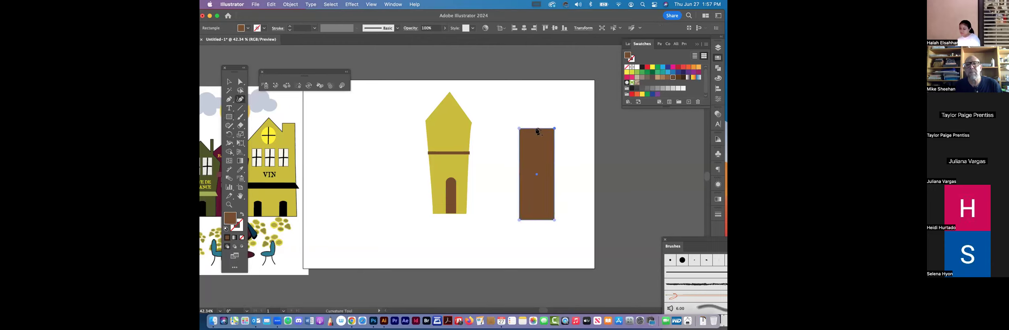
{"action": "left_click_drag", "start_coordinate": [537, 128], "coordinate": [538, 113]}
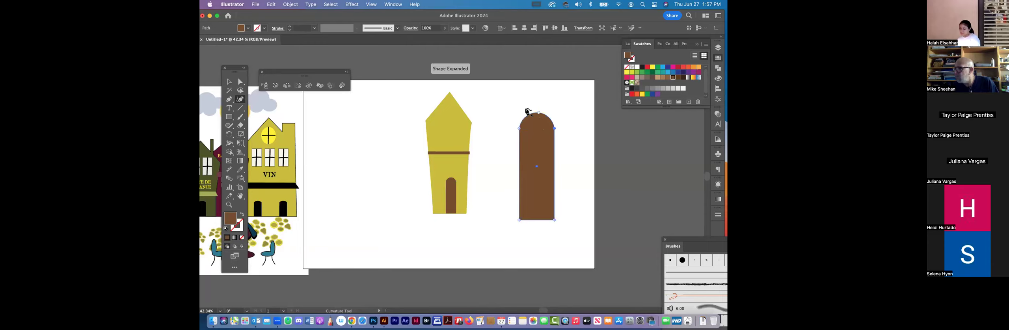
{"action": "left_click", "coordinate": [228, 82]}
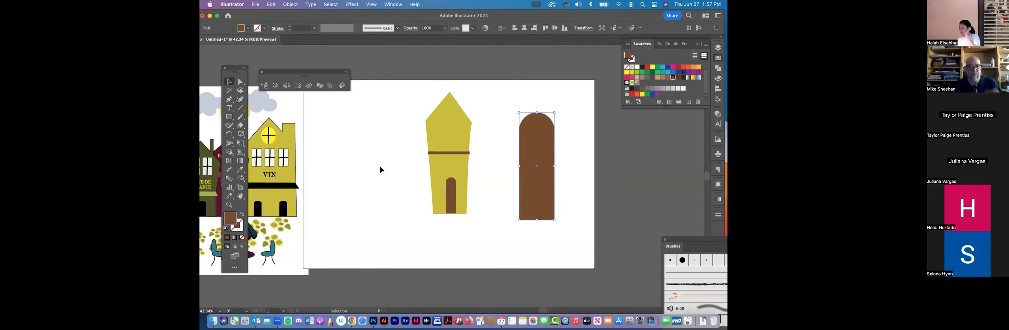
{"action": "key", "text": "Delete"}
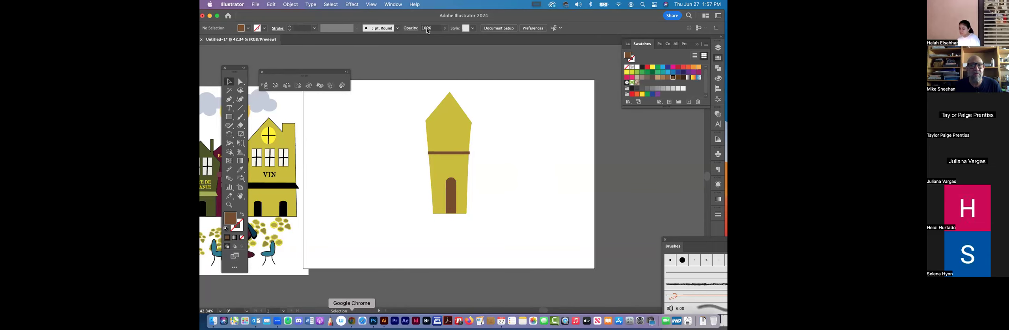
Step: Recolour the brown window on the house's upper floor with a muted slate blue
{"action": "left_click", "coordinate": [352, 321]}
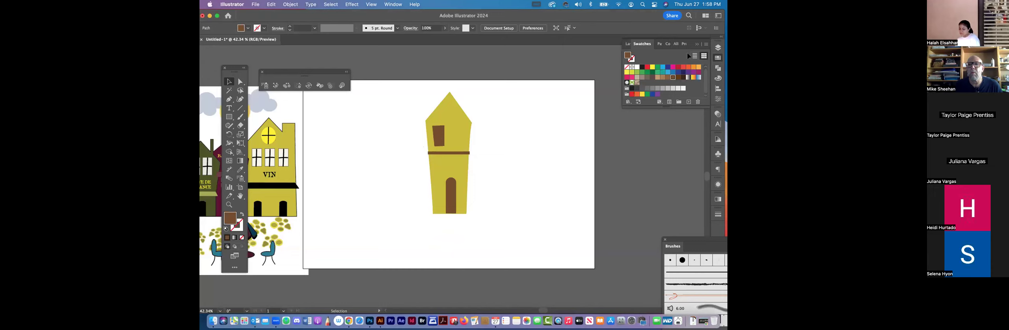
{"action": "key", "text": "super+z"}
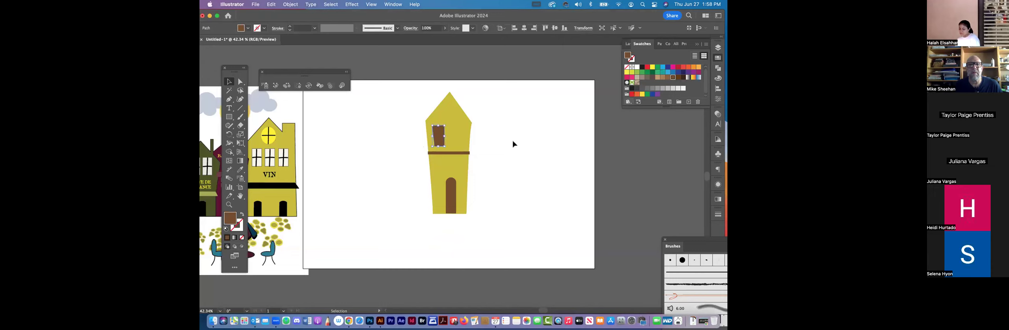
{"action": "left_click", "coordinate": [668, 72]}
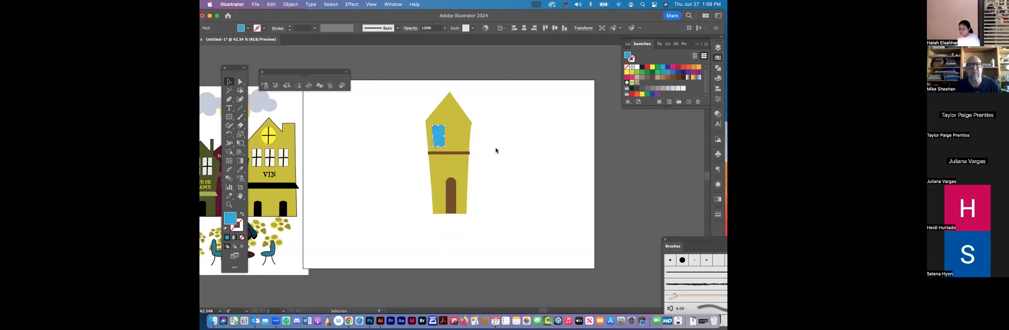
{"action": "double_click", "coordinate": [230, 218]}
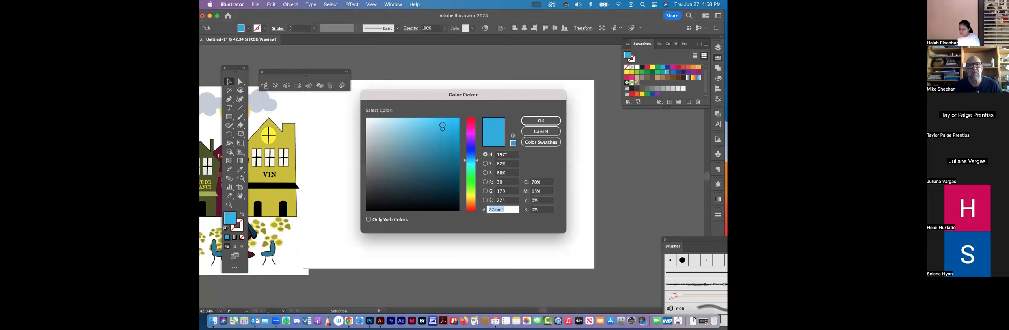
{"action": "left_click", "coordinate": [404, 161]}
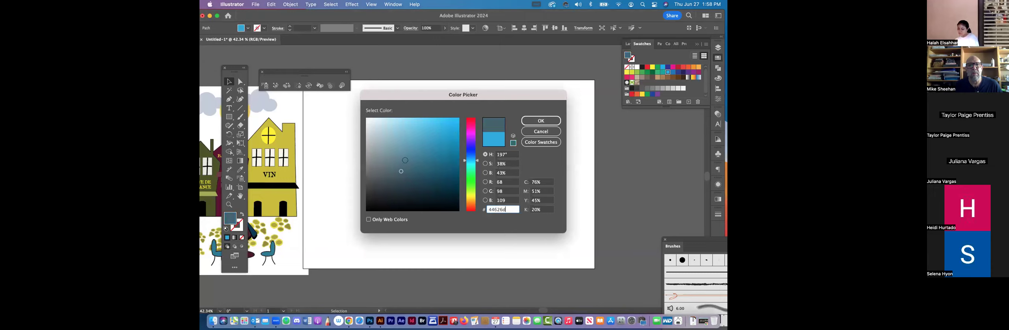
{"action": "left_click", "coordinate": [404, 164]}
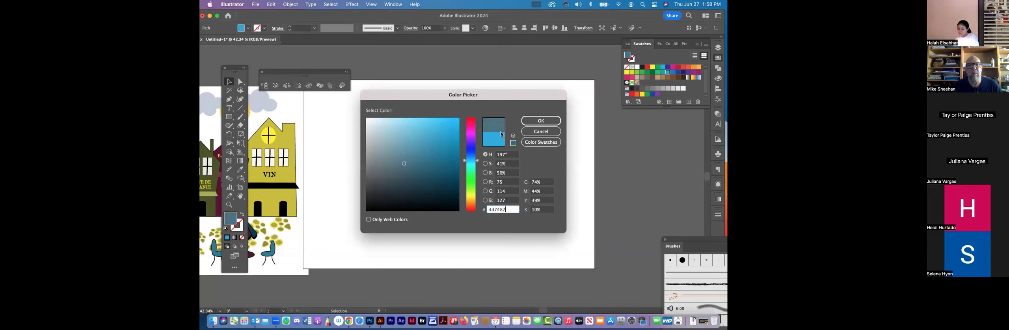
{"action": "key", "text": "Return"}
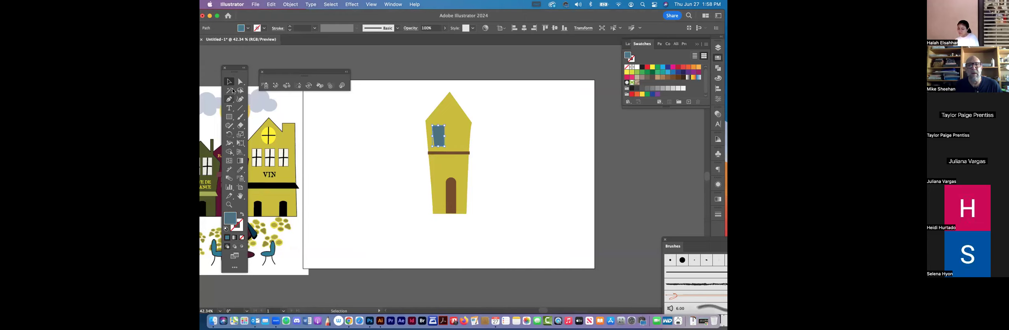
Step: Change the house wall's fill to the muted khaki colour b7b172
{"action": "left_click", "coordinate": [462, 146]}
{"action": "key", "text": "super+z"}
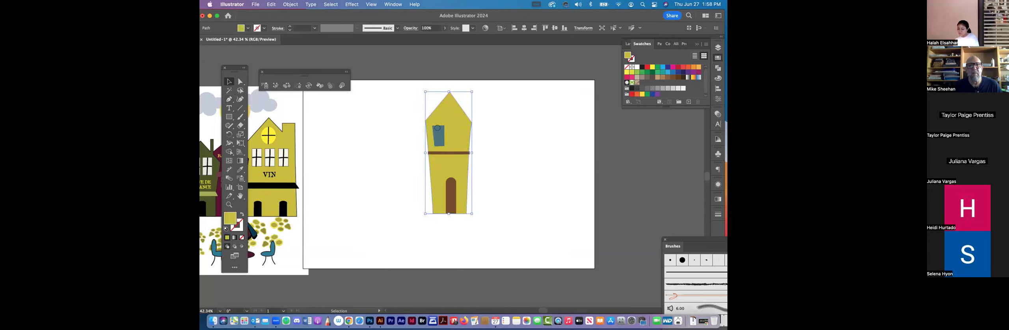
{"action": "double_click", "coordinate": [230, 218]}
{"action": "left_click", "coordinate": [401, 144]}
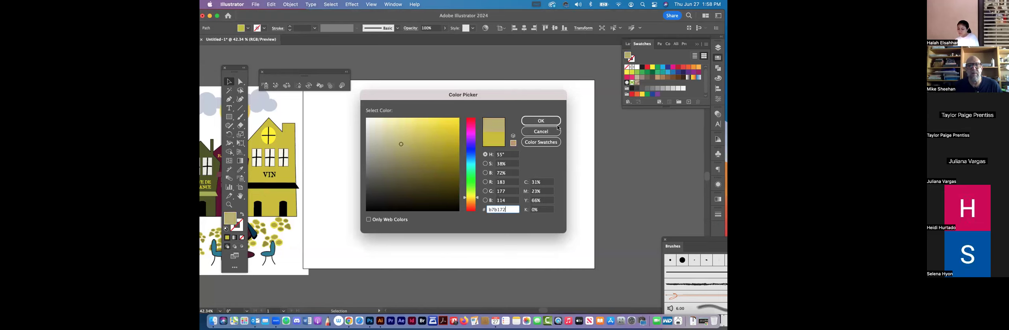
{"action": "key", "text": "Return"}
{"action": "key", "text": "super+shift+a"}
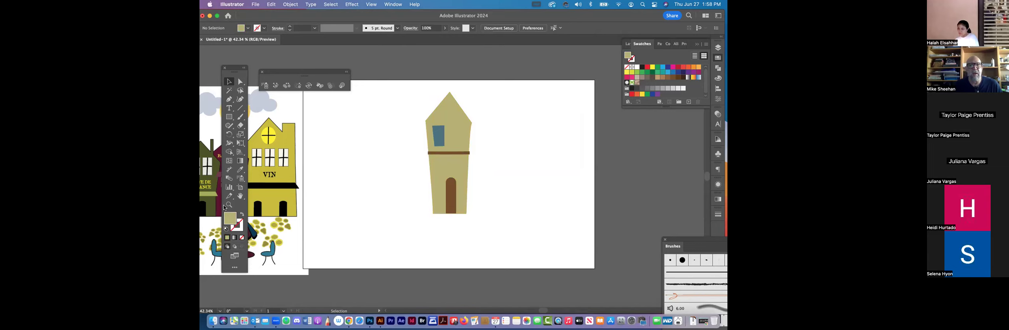
Step: Duplicate the blue window and place the copy on the blank area just left of the house
{"action": "left_click", "coordinate": [447, 146]}
{"action": "left_click", "coordinate": [229, 205]}
{"action": "left_click_drag", "start_coordinate": [475, 154], "coordinate": [533, 204]}
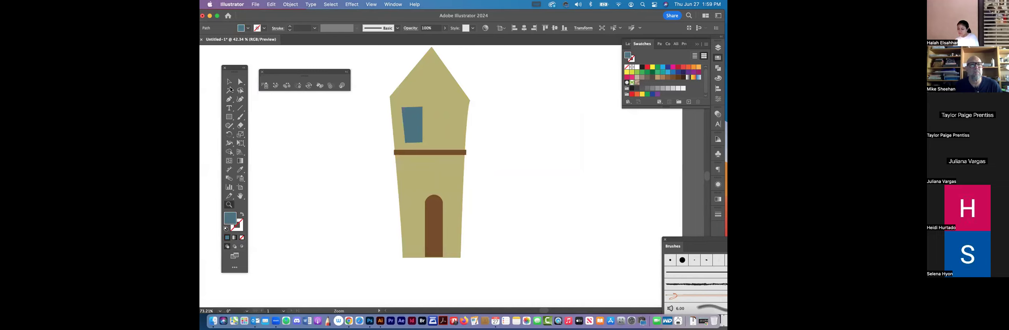
{"action": "left_click", "coordinate": [229, 82]}
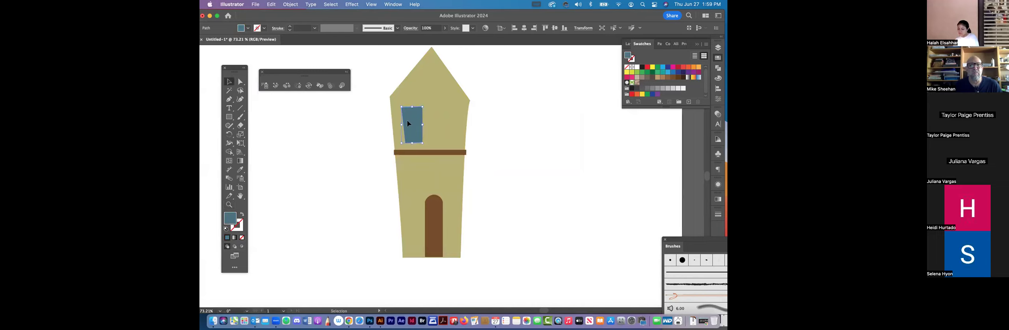
{"action": "left_click_drag", "start_coordinate": [413, 126], "coordinate": [353, 125]}
Step: Offset the duplicated window's path outward by 4 pt with Miter joins and a miter limit of 4
{"action": "left_click", "coordinate": [292, 4]}
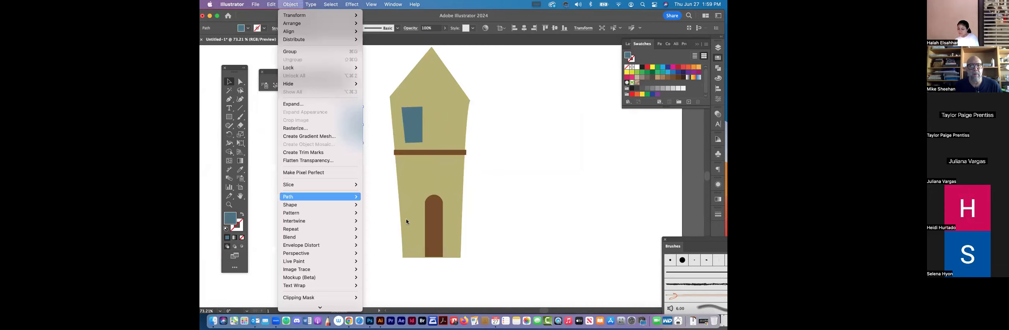
{"action": "mouse_move", "coordinate": [300, 197]}
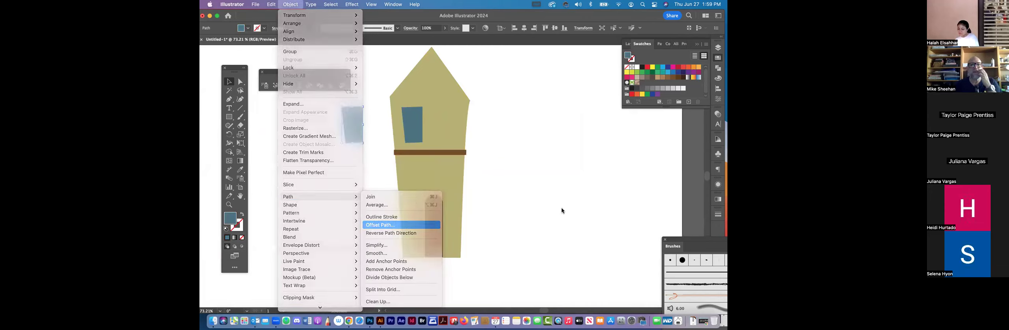
{"action": "key", "text": "Return"}
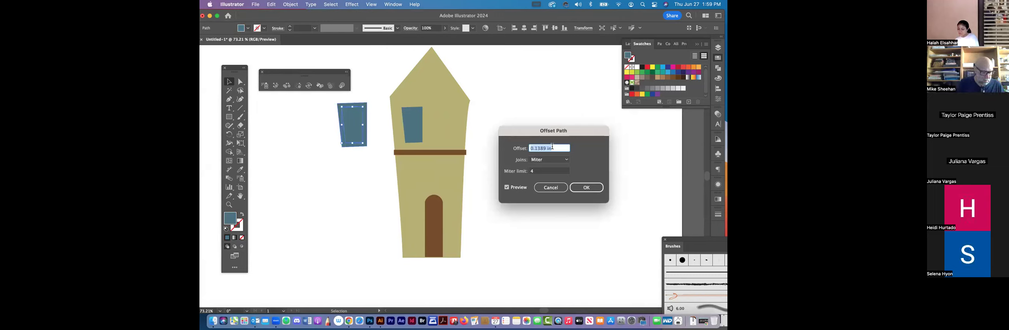
{"action": "type", "text": "4 pt"}
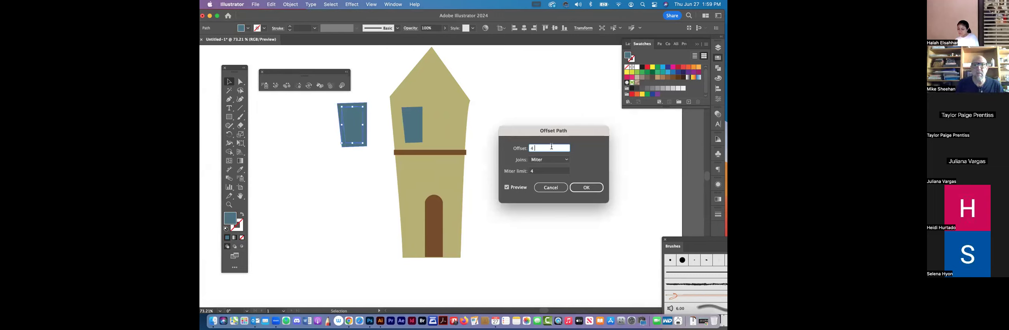
{"action": "left_click", "coordinate": [507, 188]}
{"action": "left_click", "coordinate": [507, 188]}
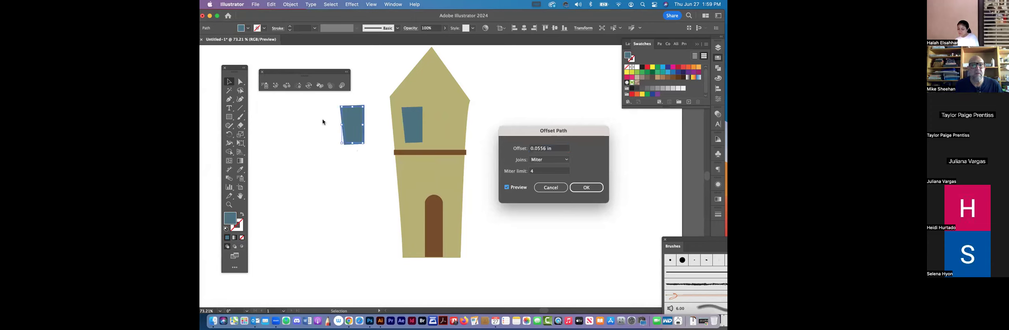
{"action": "key", "text": "Return"}
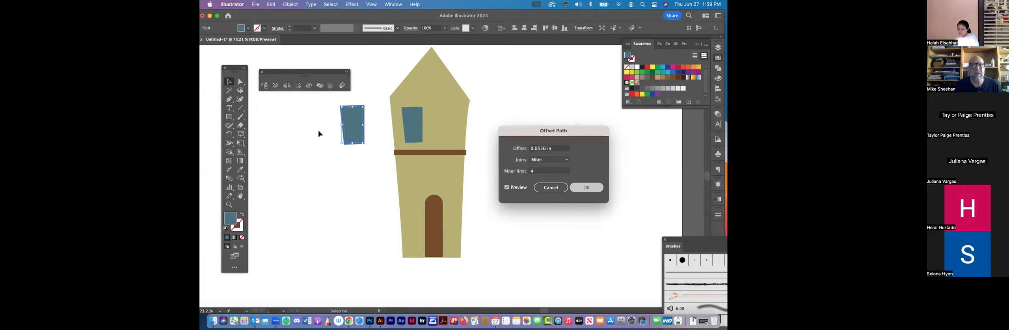
{"action": "left_click", "coordinate": [320, 134]}
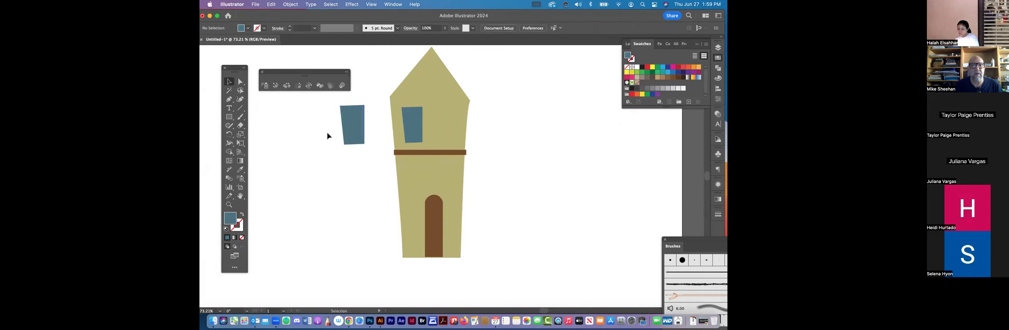
Step: Move the inner blue pane off to the left and fill the larger offset shape with brown sampled from the house's band
{"action": "left_click_drag", "start_coordinate": [328, 133], "coordinate": [314, 134]}
{"action": "key", "text": "super+z"}
{"action": "left_click", "coordinate": [240, 169]}
{"action": "left_click", "coordinate": [430, 153]}
{"action": "left_click", "coordinate": [229, 81]}
{"action": "key", "text": "v"}
Step: Position the brown offset shape behind the blue window on the house wall so it forms a frame
{"action": "left_click", "coordinate": [406, 118]}
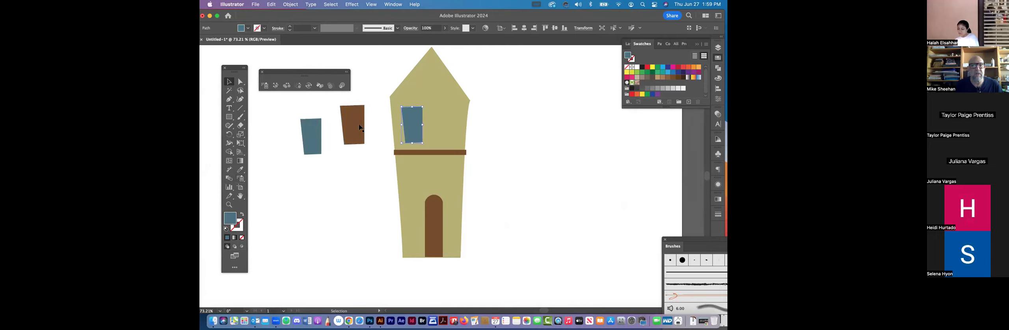
{"action": "left_click", "coordinate": [290, 5]}
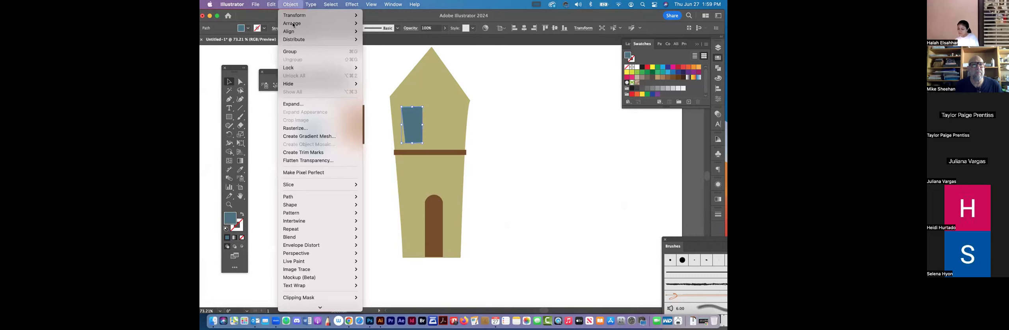
{"action": "mouse_move", "coordinate": [293, 30]}
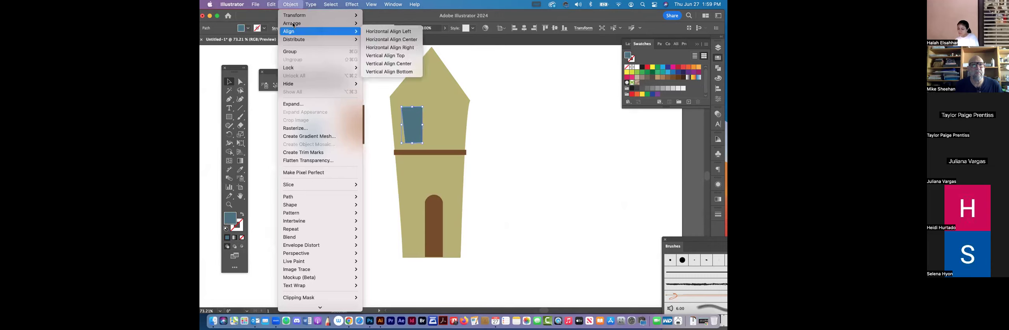
{"action": "left_click", "coordinate": [413, 118]}
{"action": "key", "text": "super+z"}
{"action": "key", "text": "super+z"}
{"action": "left_click", "coordinate": [402, 120]}
{"action": "left_click", "coordinate": [362, 125]}
Step: Set the Pen tool to no fill and a dark brown 442915 stroke
{"action": "left_click", "coordinate": [229, 205]}
{"action": "left_click_drag", "start_coordinate": [409, 96], "coordinate": [521, 210]}
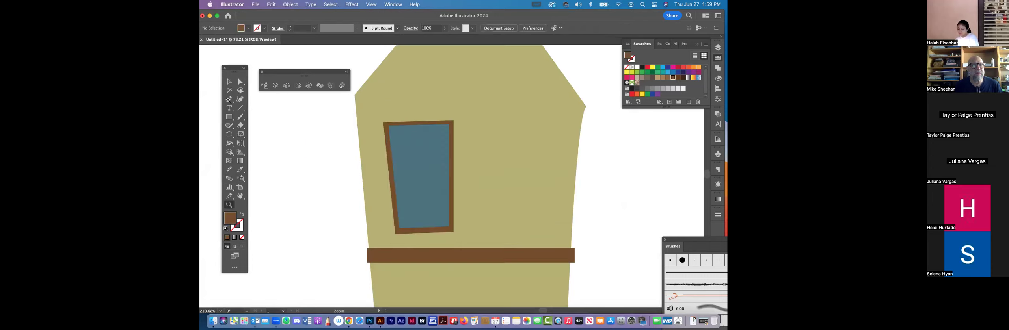
{"action": "key", "text": "p"}
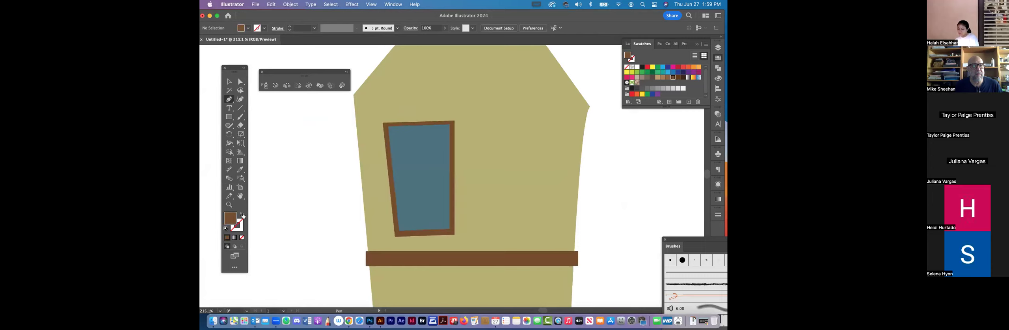
{"action": "left_click", "coordinate": [242, 214]}
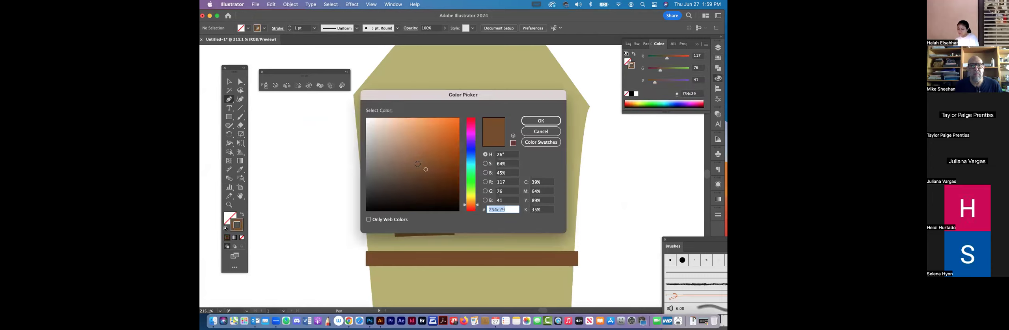
{"action": "type", "text": "442915"}
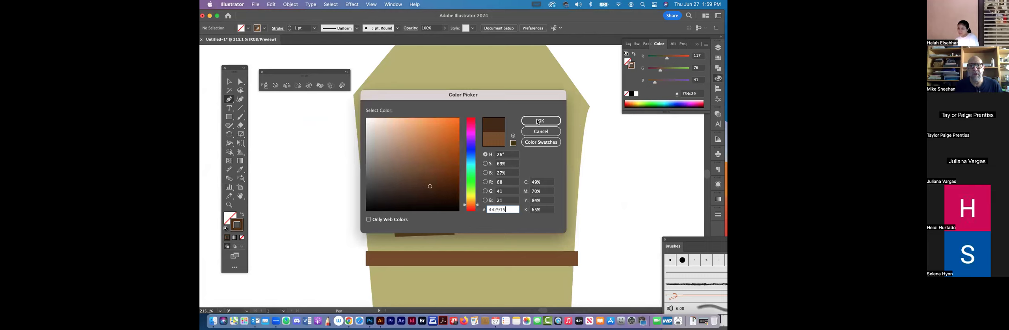
{"action": "key", "text": "Return"}
Step: Draw short diagonal lines across the two upper corners of the window frame with the Pen tool
{"action": "left_click", "coordinate": [383, 123]}
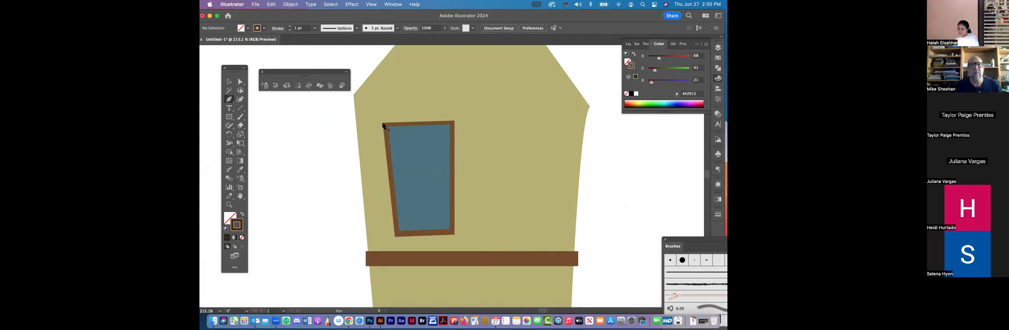
{"action": "left_click", "coordinate": [343, 111], "text": "super"}
{"action": "left_click_drag", "start_coordinate": [342, 109], "coordinate": [394, 143]}
{"action": "left_click", "coordinate": [383, 123]}
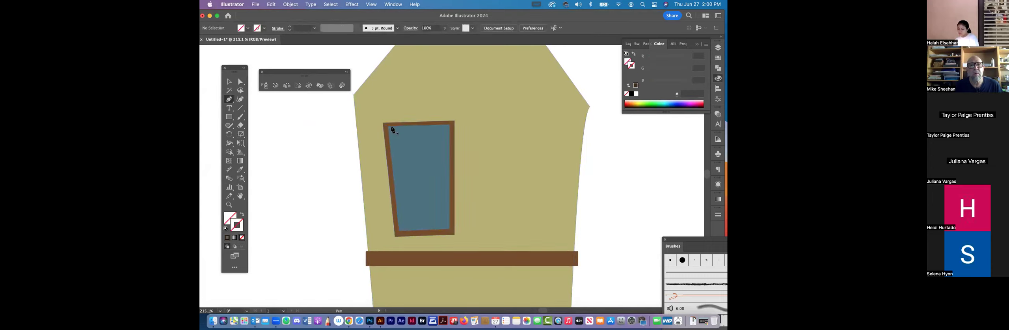
{"action": "left_click", "coordinate": [391, 130]}
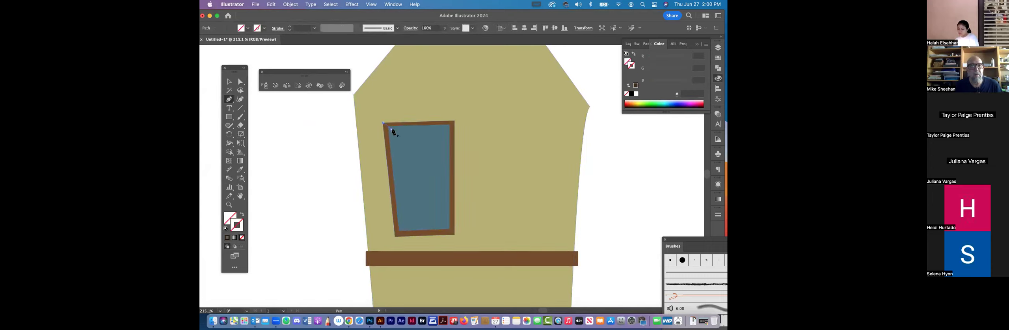
{"action": "left_click", "coordinate": [316, 135], "text": "super"}
{"action": "left_click", "coordinate": [451, 126], "text": "super"}
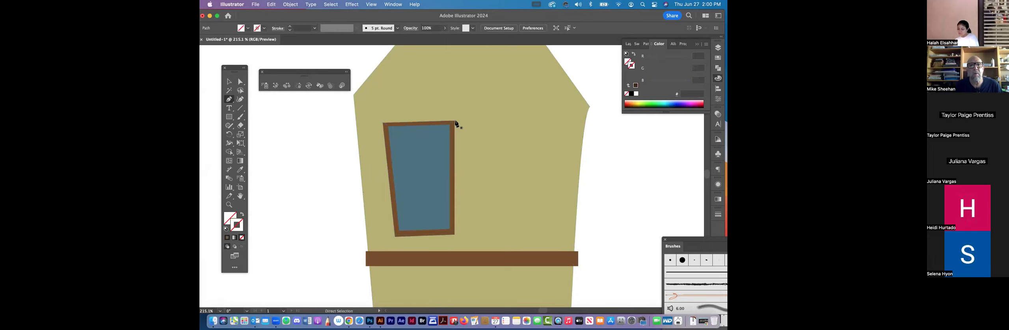
{"action": "left_click", "coordinate": [455, 122]}
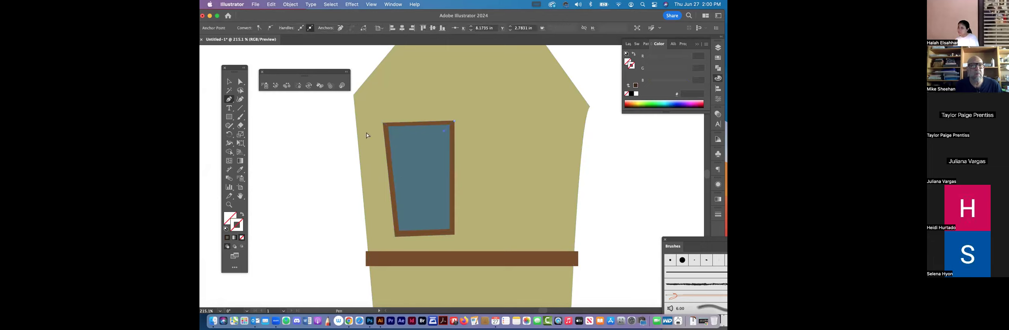
Step: Apply the dark brown 442915 stroke to both upper corner lines of the window frame
{"action": "left_click", "coordinate": [367, 135], "text": "super"}
{"action": "key", "text": "v"}
{"action": "left_click", "coordinate": [452, 126]}
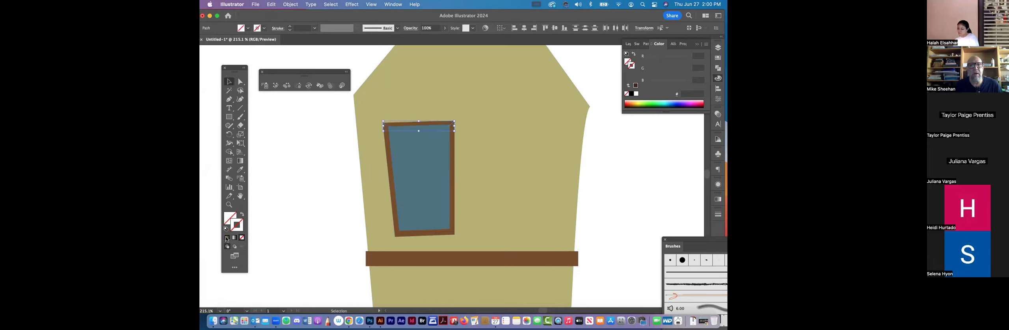
{"action": "left_click", "coordinate": [265, 170]}
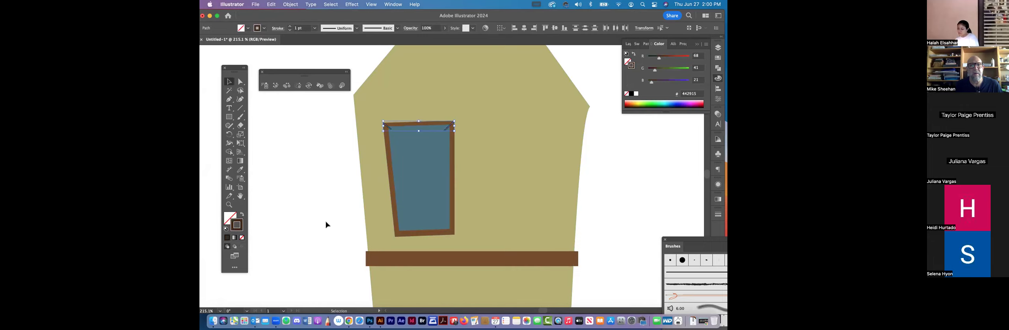
Step: Draw matching dark brown diagonal lines across the two lower corners of the window frame
{"action": "left_click", "coordinate": [233, 101]}
{"action": "key", "text": "p"}
{"action": "left_click", "coordinate": [395, 237]}
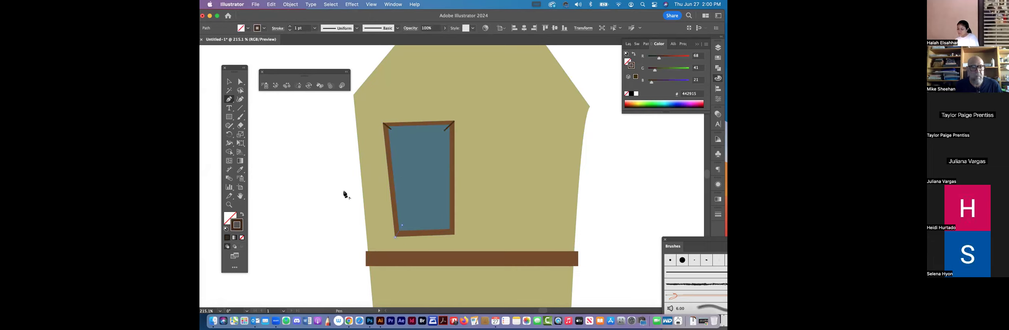
{"action": "key", "text": "Escape"}
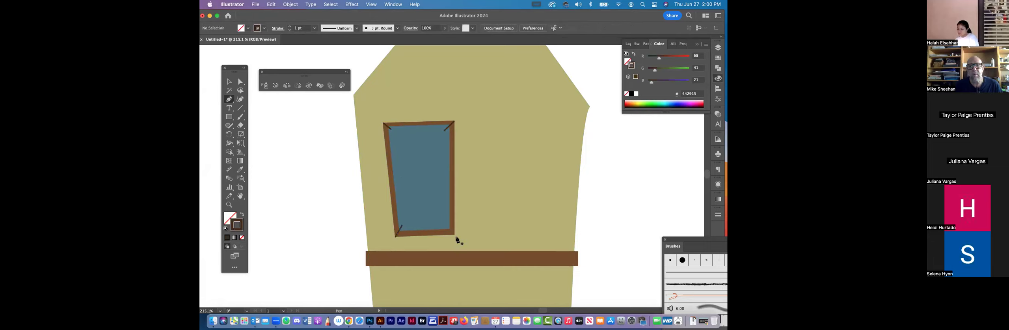
{"action": "left_click", "coordinate": [454, 236]}
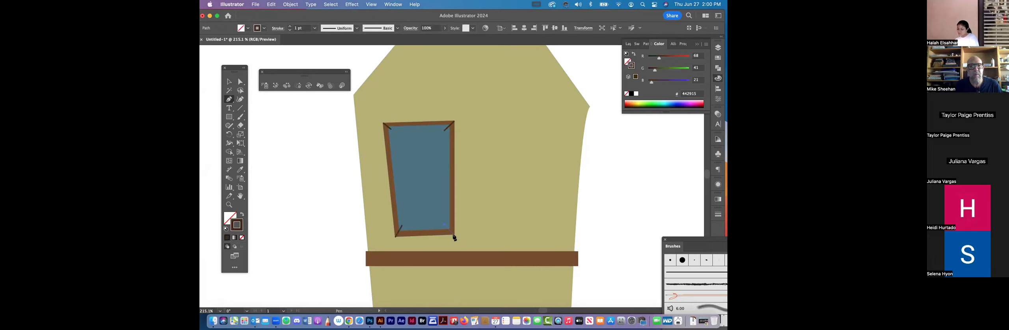
{"action": "left_click", "coordinate": [453, 234]}
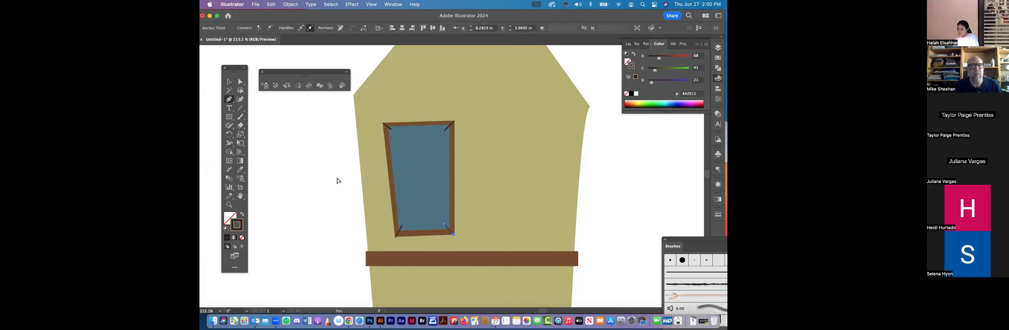
{"action": "left_click", "coordinate": [275, 124], "text": "super"}
Step: Bring the blue window pane to the front so it covers the inner ends of the corner lines
{"action": "key", "text": "v"}
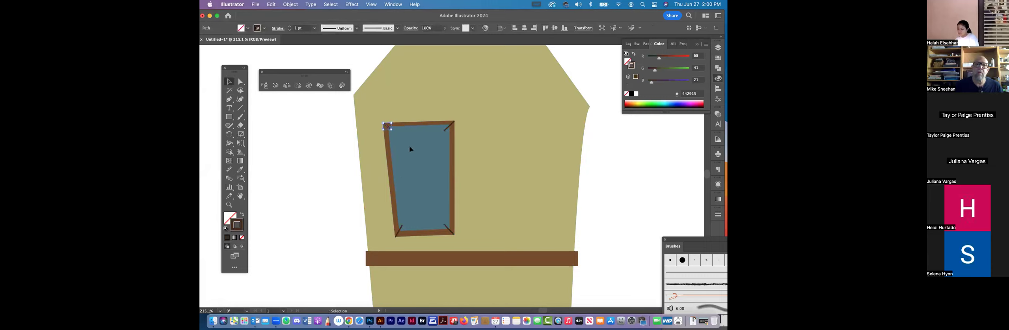
{"action": "left_click", "coordinate": [290, 5]}
{"action": "key", "text": "Down"}
{"action": "key", "text": "Right"}
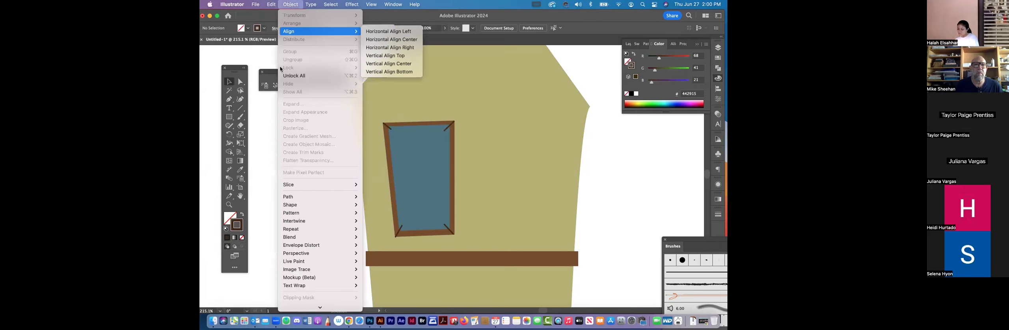
{"action": "left_click", "coordinate": [406, 165]}
{"action": "left_click", "coordinate": [421, 164]}
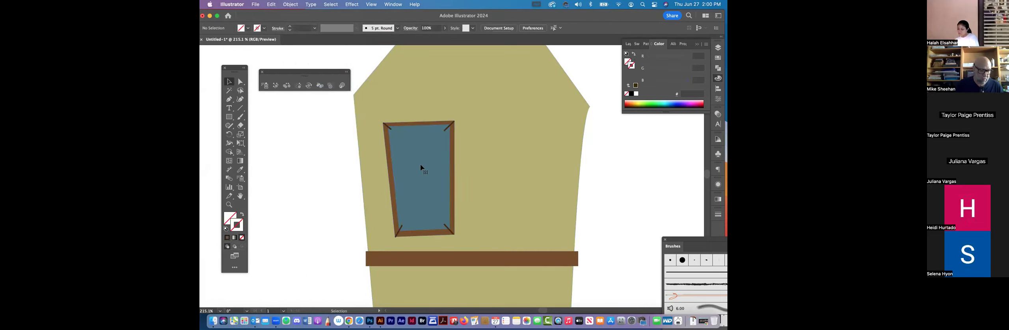
{"action": "key", "text": "shift+super+]"}
{"action": "left_click", "coordinate": [348, 151]}
Step: Draw a four-sided open window panel swinging outward from the right edge of the window with the Pen tool
{"action": "key", "text": "p"}
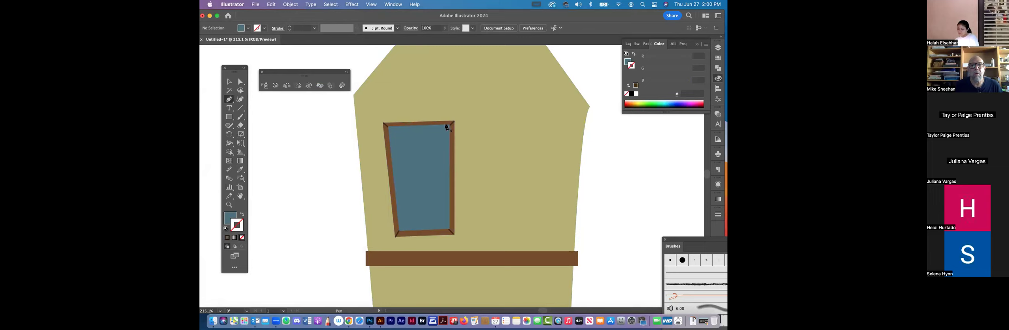
{"action": "left_click", "coordinate": [445, 124]}
{"action": "left_click", "coordinate": [492, 114]}
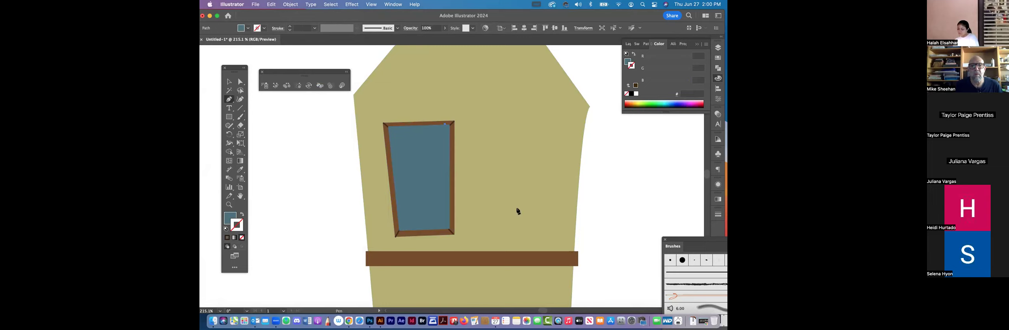
{"action": "left_click", "coordinate": [494, 237]}
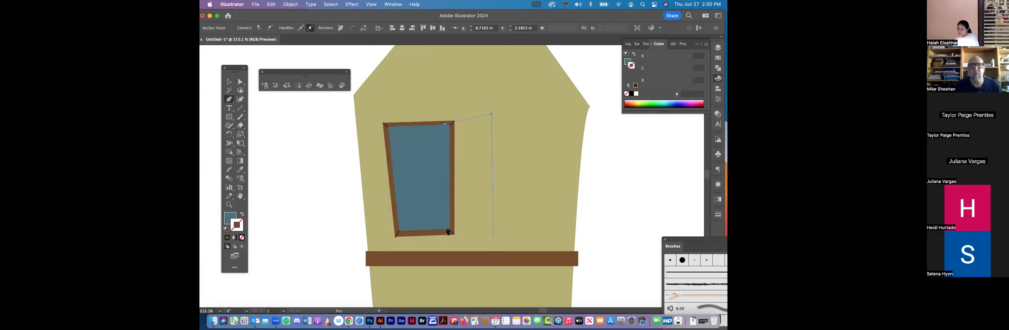
{"action": "left_click", "coordinate": [447, 230]}
{"action": "left_click", "coordinate": [445, 125]}
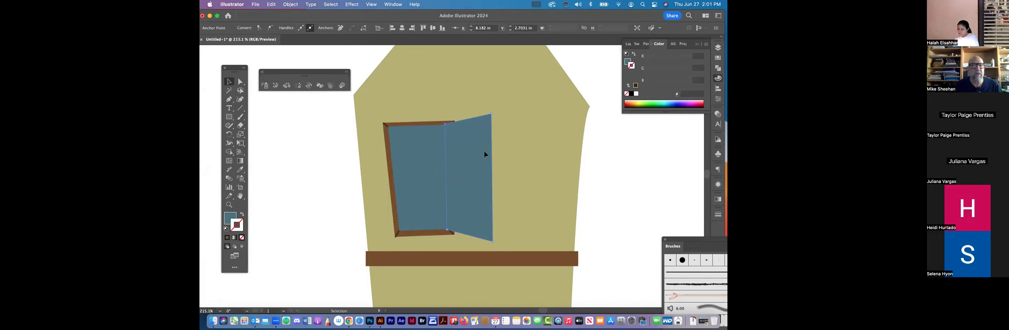
Step: Fill the open window panel with light blue 93c2ce
{"action": "key", "text": "v"}
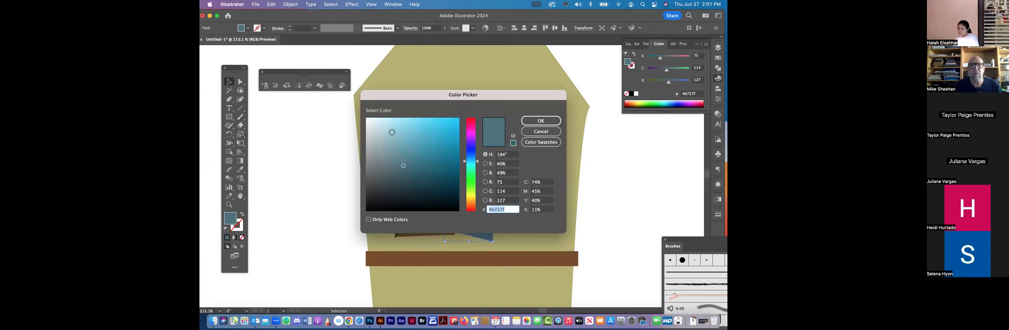
{"action": "left_click", "coordinate": [392, 133]}
{"action": "left_click", "coordinate": [392, 136]}
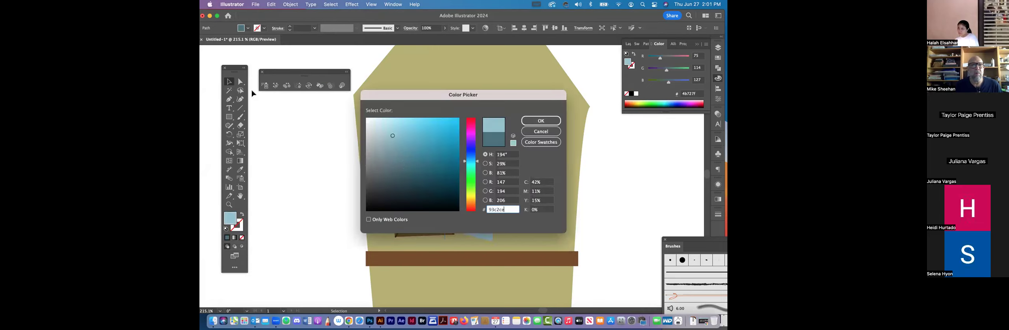
{"action": "key", "text": "Return"}
{"action": "left_click", "coordinate": [512, 173]}
Step: Move the light blue panel to the right, clear of the framed window
{"action": "left_click_drag", "start_coordinate": [457, 173], "coordinate": [482, 170]}
{"action": "key", "text": "super+z"}
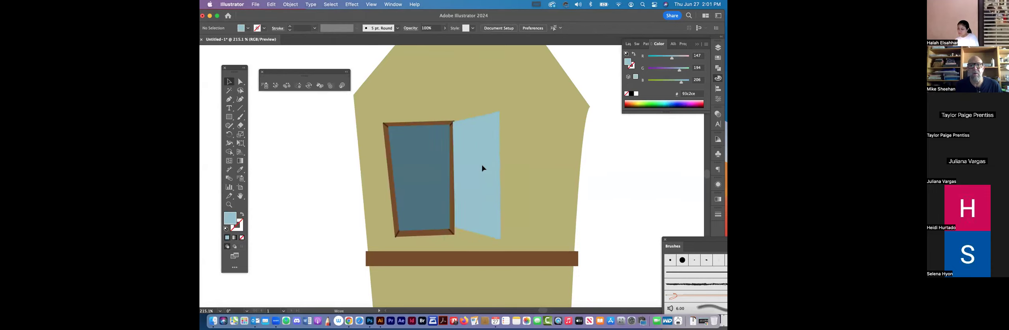
{"action": "left_click_drag", "start_coordinate": [480, 165], "coordinate": [481, 168]}
{"action": "left_click", "coordinate": [489, 153]}
{"action": "key", "text": "super+z"}
Step: Lock the khaki house wall
{"action": "left_click", "coordinate": [423, 91]}
{"action": "key", "text": "a"}
{"action": "key", "text": "super+2"}
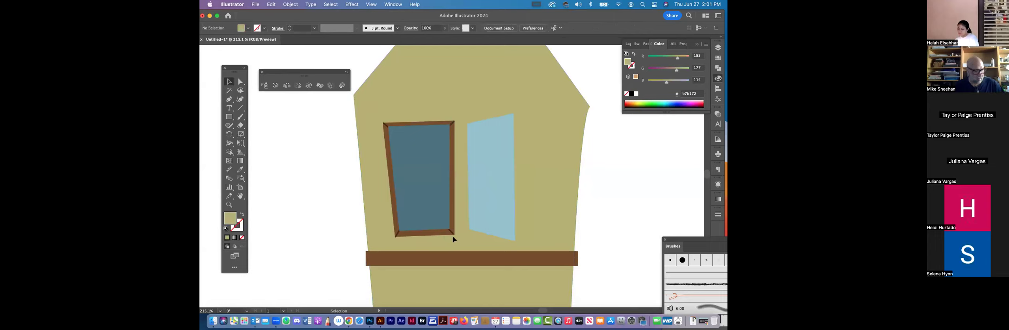
{"action": "left_click", "coordinate": [452, 234]}
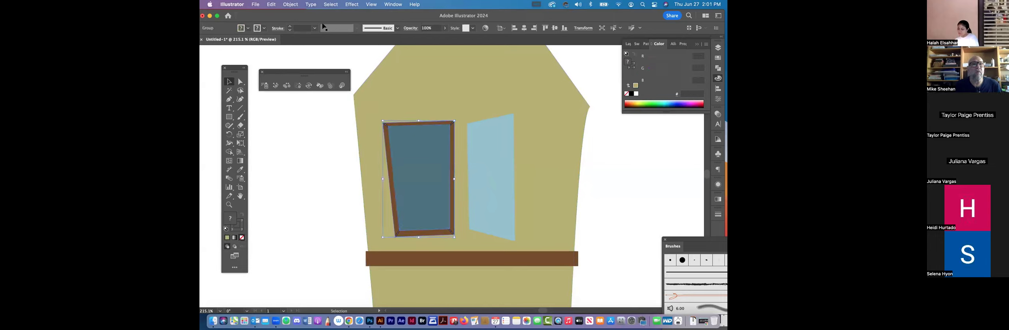
{"action": "left_click", "coordinate": [291, 5]}
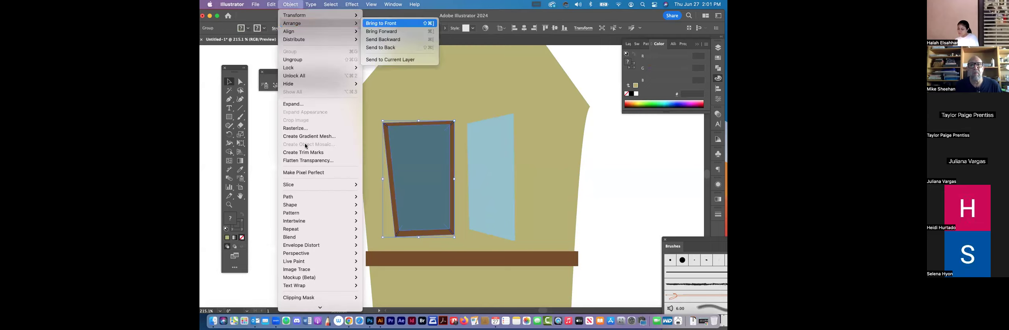
{"action": "key", "text": "Escape"}
{"action": "left_click", "coordinate": [502, 160], "text": "shift"}
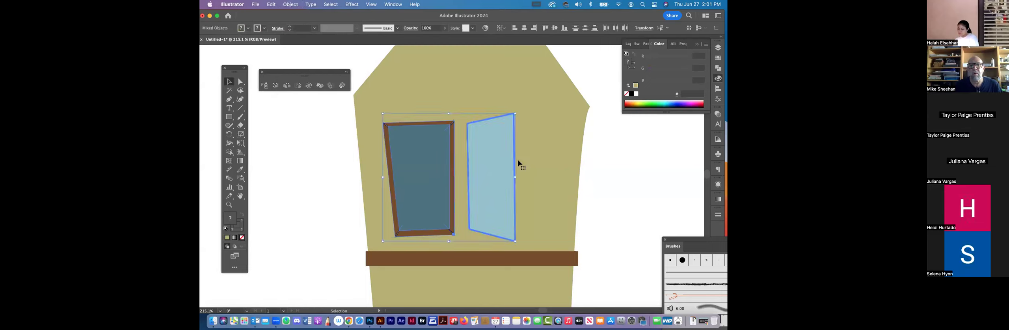
Step: Offset the path of the light blue window panel outward by 0.0556 in with miter joins
{"action": "left_click", "coordinate": [509, 157]}
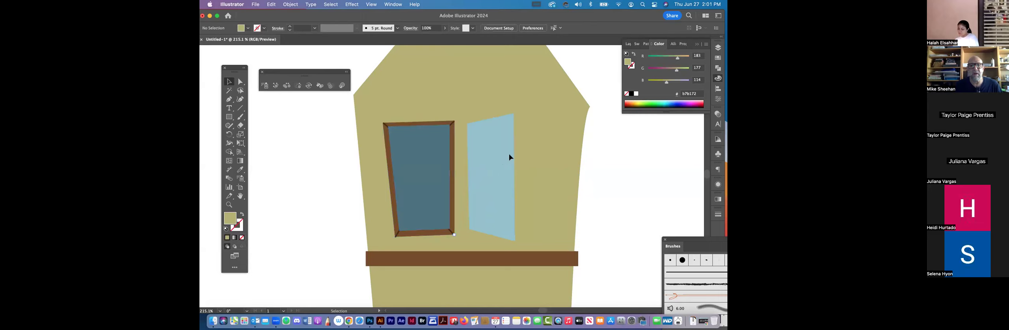
{"action": "left_click", "coordinate": [291, 5]}
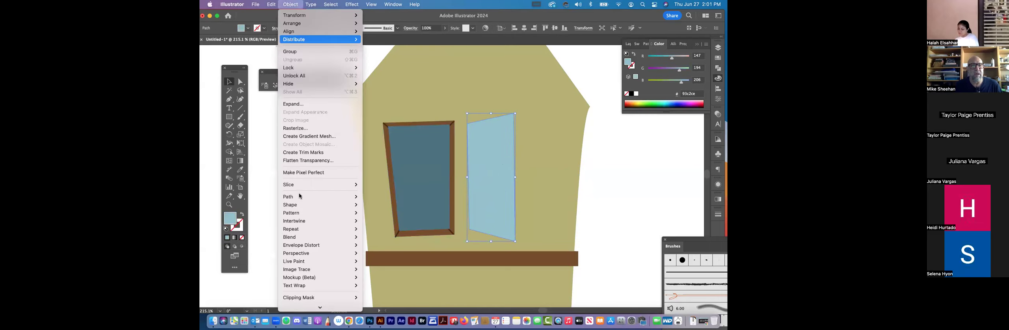
{"action": "mouse_move", "coordinate": [300, 197]}
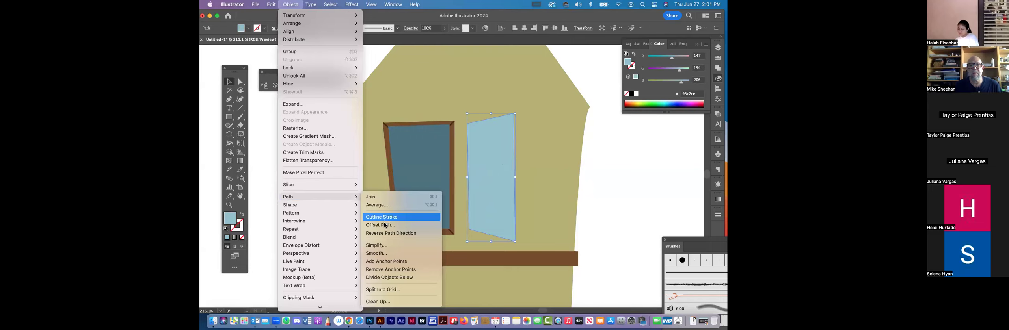
{"action": "left_click", "coordinate": [385, 225]}
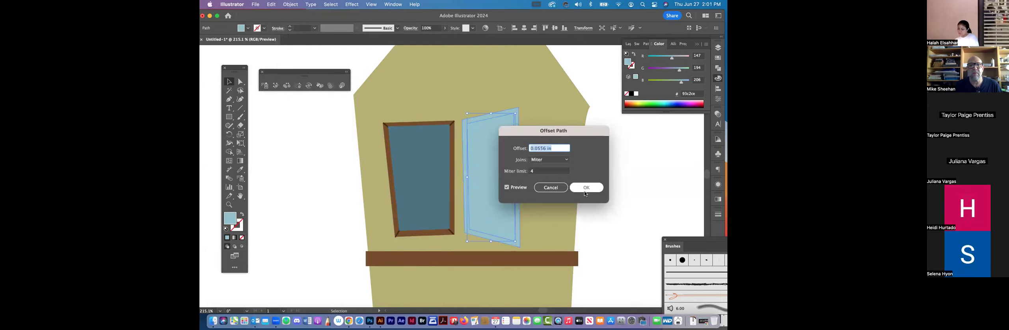
{"action": "key", "text": "Return"}
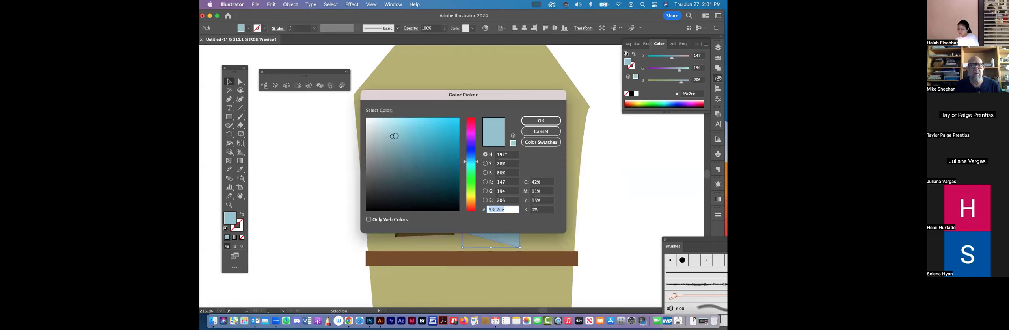
Step: Fill the larger offset shape with darker blue 74a0aa as the panel's frame and deselect it
{"action": "left_click", "coordinate": [395, 149]}
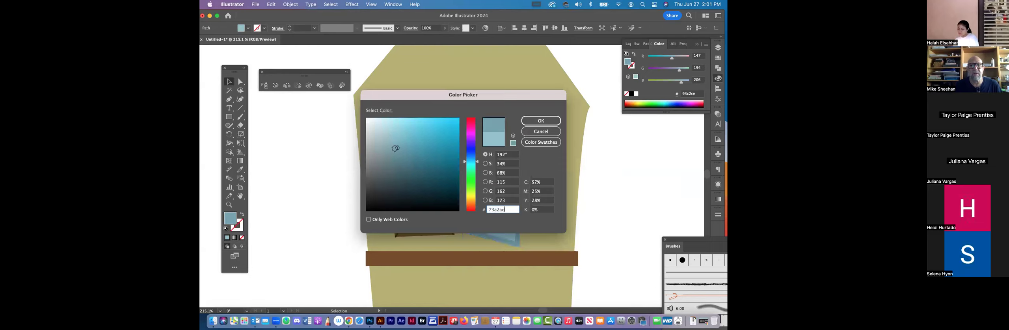
{"action": "left_click", "coordinate": [544, 126]}
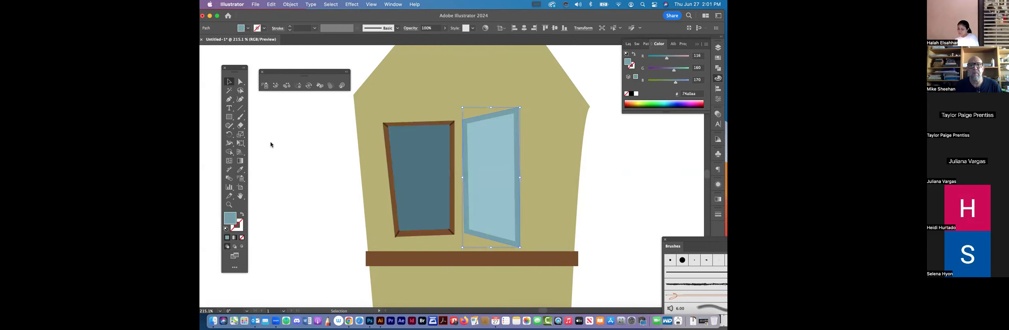
{"action": "key", "text": "super+shift+a"}
Step: Draw a thin four-sided slat across the upper part of the light blue panel with the Pen tool and adjust its upper-right corner
{"action": "key", "text": "a"}
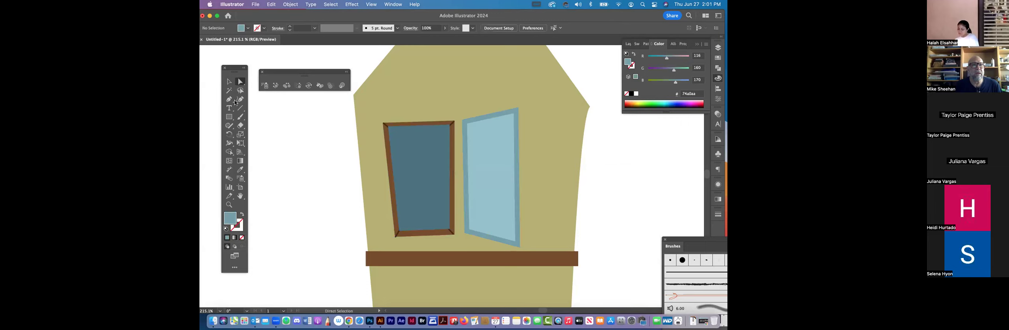
{"action": "key", "text": "p"}
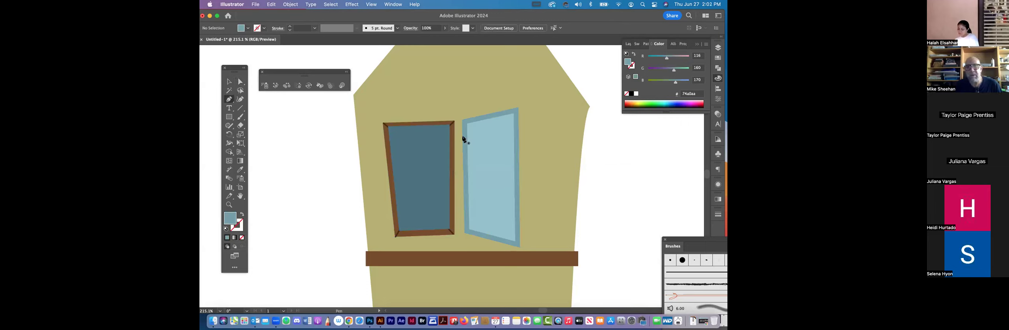
{"action": "left_click_drag", "start_coordinate": [471, 132], "coordinate": [469, 138]}
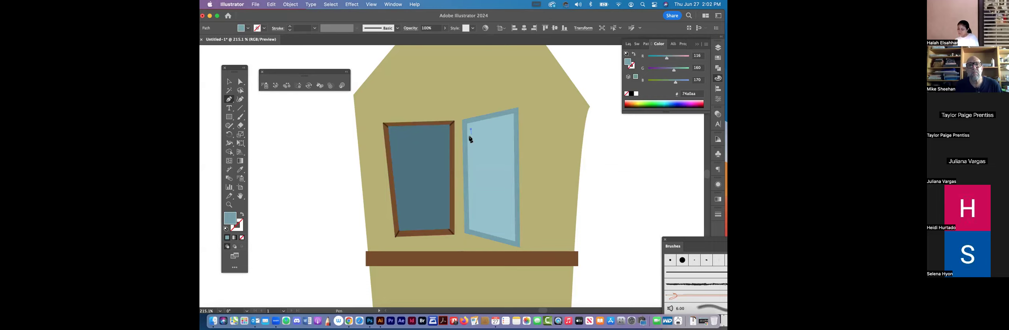
{"action": "left_click", "coordinate": [510, 130]}
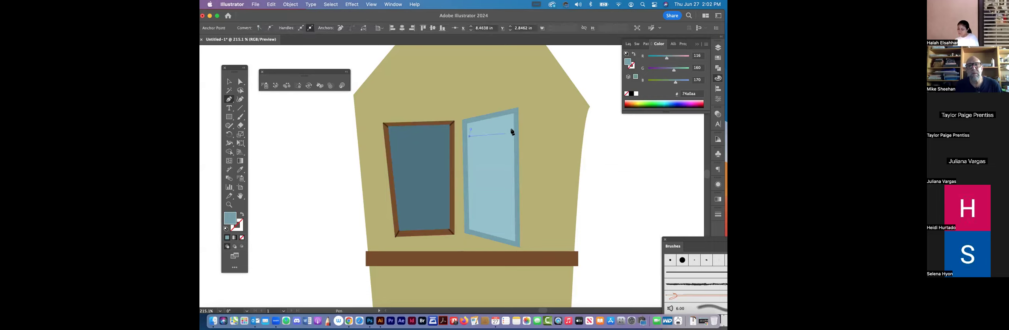
{"action": "left_click", "coordinate": [509, 133]}
{"action": "left_click", "coordinate": [471, 130]}
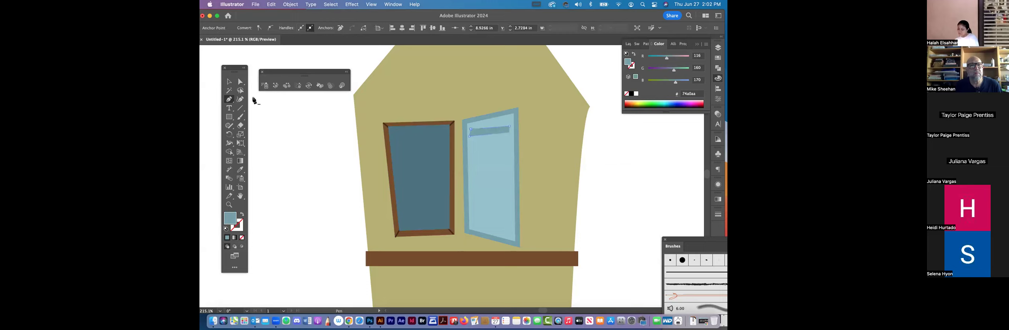
{"action": "key", "text": "a"}
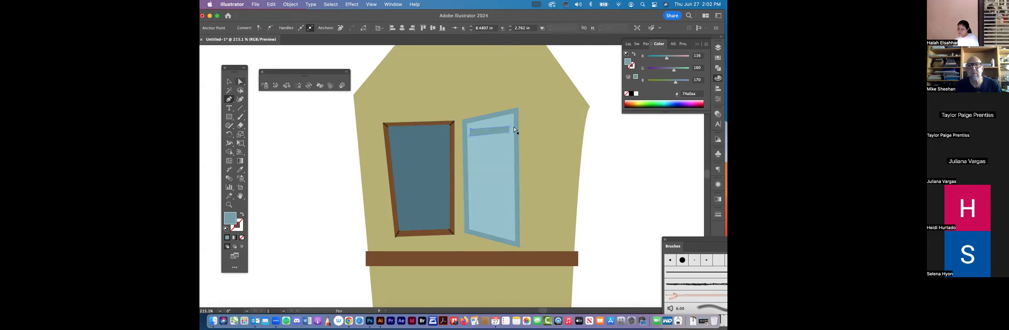
{"action": "left_click_drag", "start_coordinate": [510, 126], "coordinate": [511, 126]}
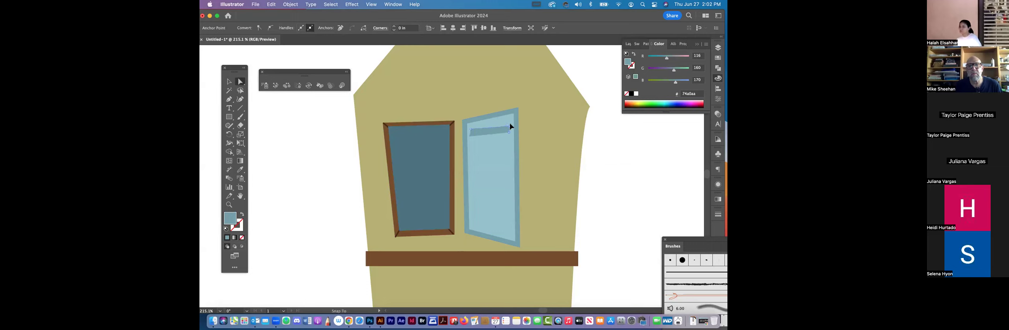
Step: Sample the panel's light blue for the slat, then lighten the slat's fill to b7dce5
{"action": "left_click", "coordinate": [240, 170]}
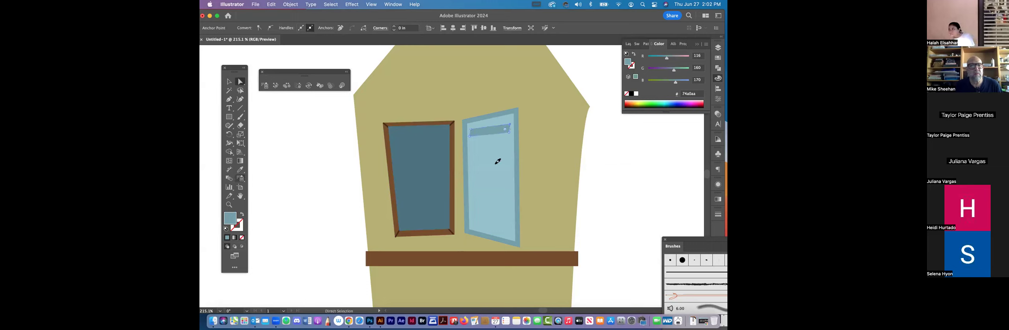
{"action": "left_click", "coordinate": [496, 163]}
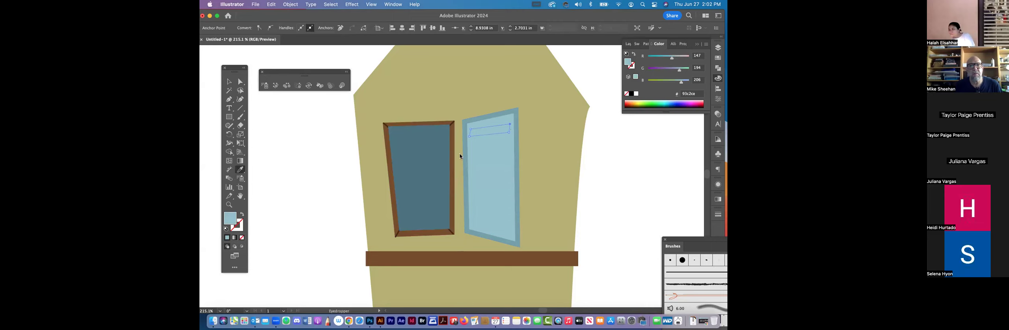
{"action": "double_click", "coordinate": [230, 218]}
{"action": "left_click", "coordinate": [385, 128]}
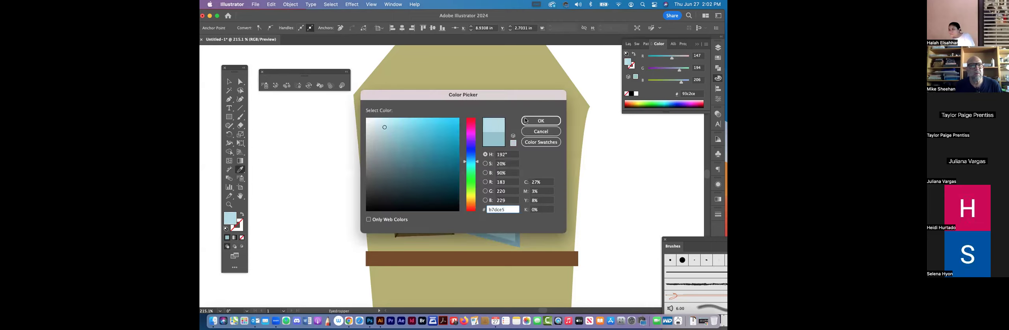
{"action": "left_click", "coordinate": [541, 121]}
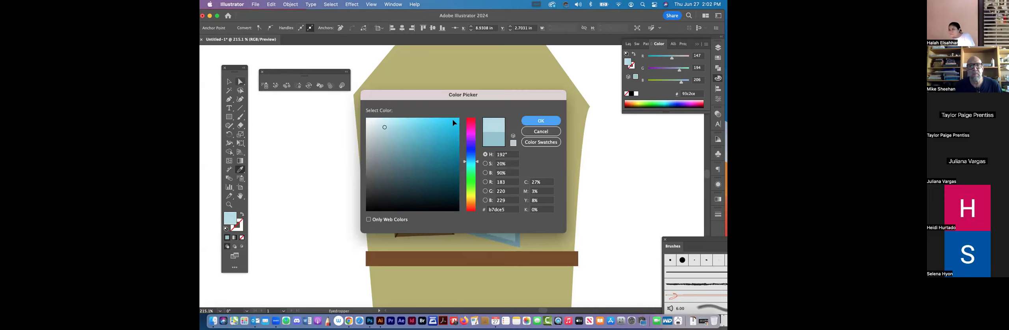
{"action": "key", "text": "Return"}
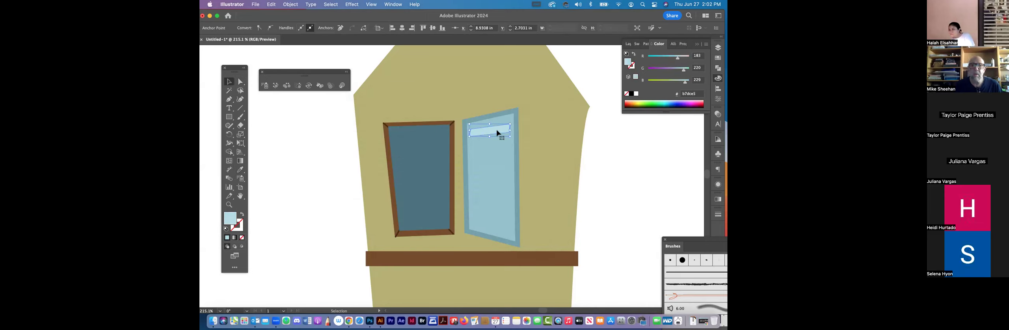
Step: Duplicate the slat downward at even spacing until seven slats run down the open panel
{"action": "left_click", "coordinate": [498, 133]}
{"action": "left_click_drag", "start_coordinate": [497, 146], "coordinate": [496, 144]}
{"action": "left_click", "coordinate": [497, 148]}
{"action": "key", "text": "ctrl+d"}
{"action": "key", "text": "ctrl+d"}
{"action": "key", "text": "ctrl+d"}
{"action": "key", "text": "ctrl+d"}
{"action": "left_click_drag", "start_coordinate": [492, 199], "coordinate": [511, 211]}
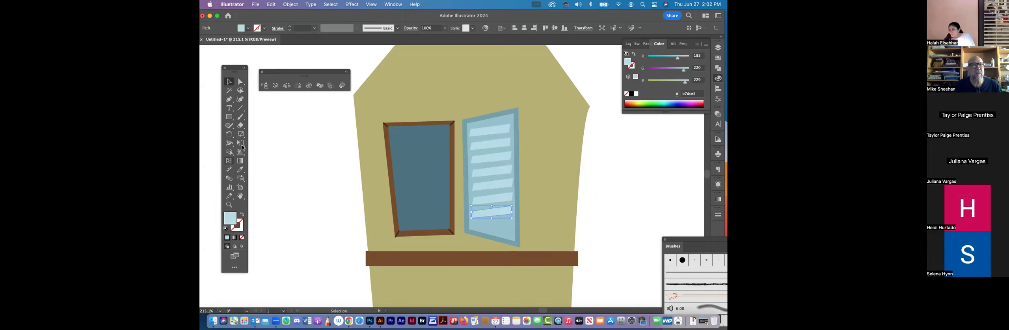
Step: Flatten the slant of the lowest slat with Free Transform to follow the panel's perspective, and deselect it
{"action": "left_click", "coordinate": [241, 144]}
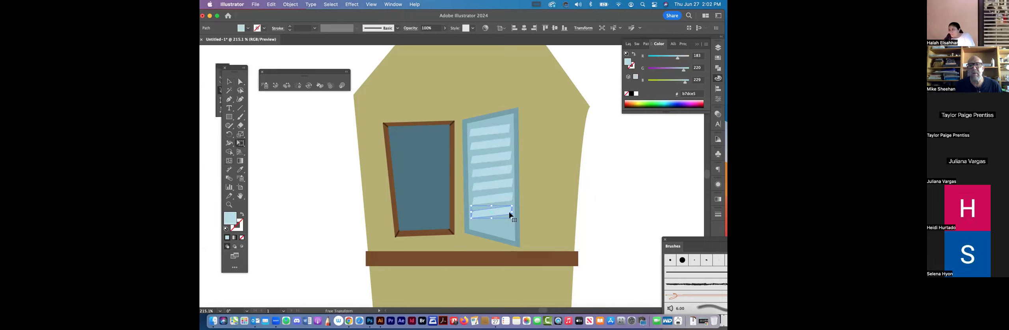
{"action": "left_click_drag", "start_coordinate": [512, 216], "coordinate": [511, 214]}
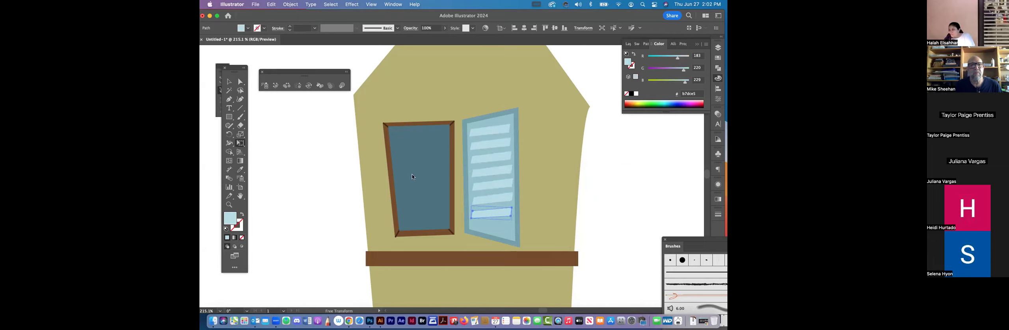
{"action": "left_click", "coordinate": [235, 81]}
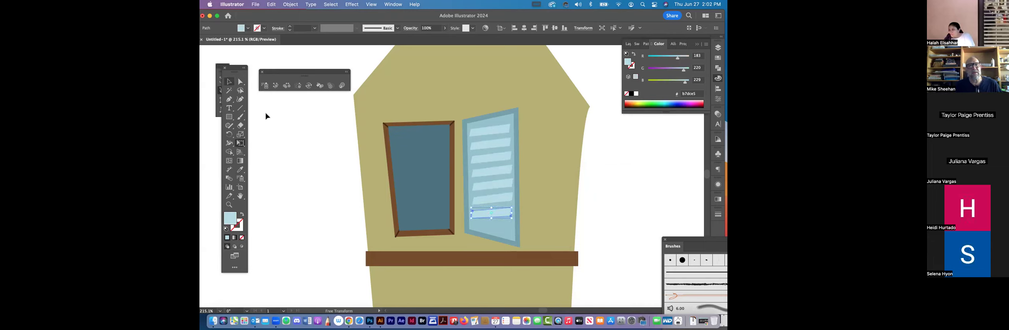
{"action": "key", "text": "super+shift+a"}
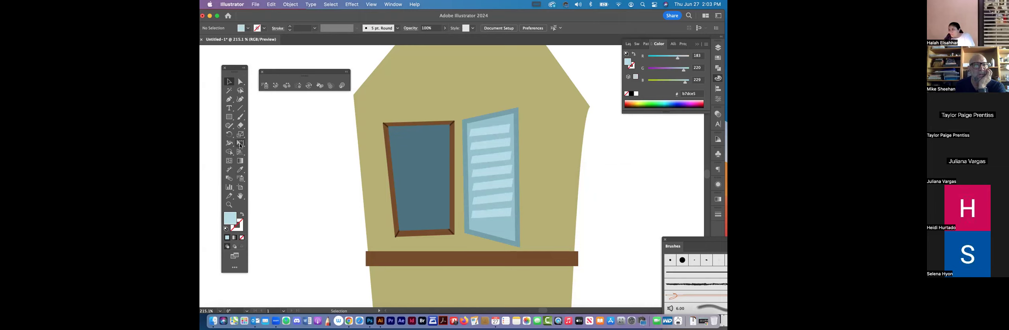
Step: Copy the lowest slat below itself as an eighth slat, reshape it with Free Transform and nudge it up within the panel
{"action": "left_click", "coordinate": [512, 215]}
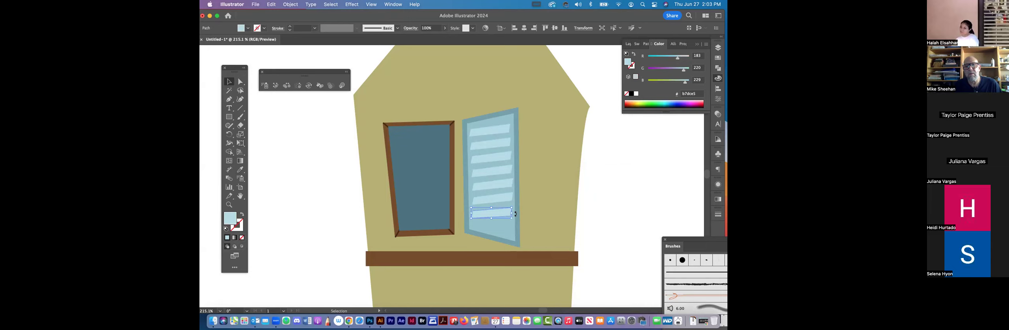
{"action": "left_click_drag", "start_coordinate": [515, 217], "coordinate": [504, 226]}
{"action": "key", "text": "e"}
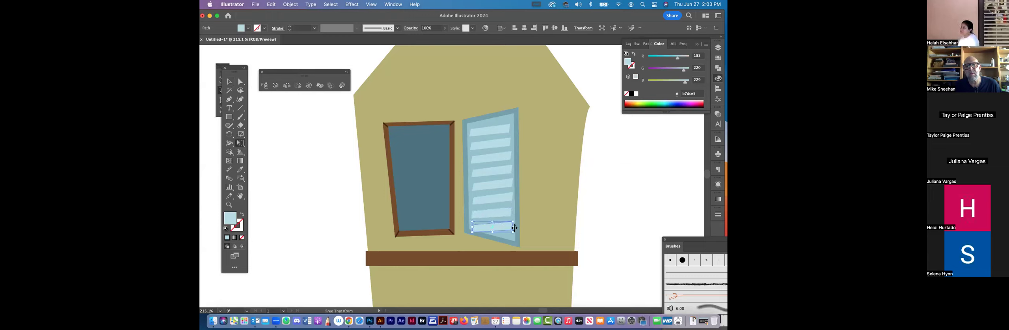
{"action": "left_click_drag", "start_coordinate": [513, 231], "coordinate": [511, 232]}
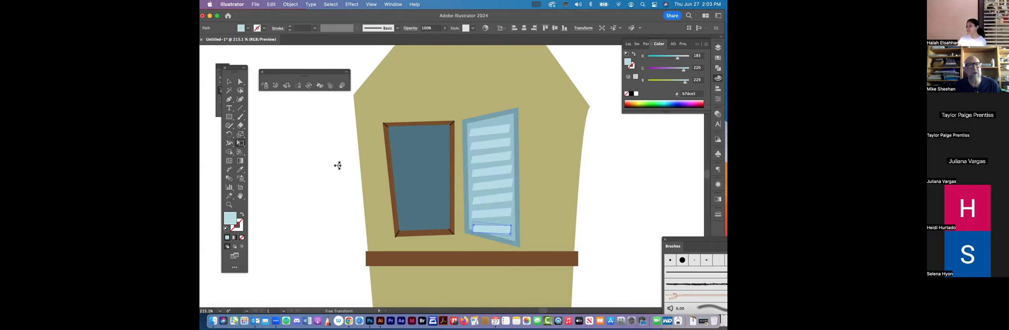
{"action": "key", "text": "v"}
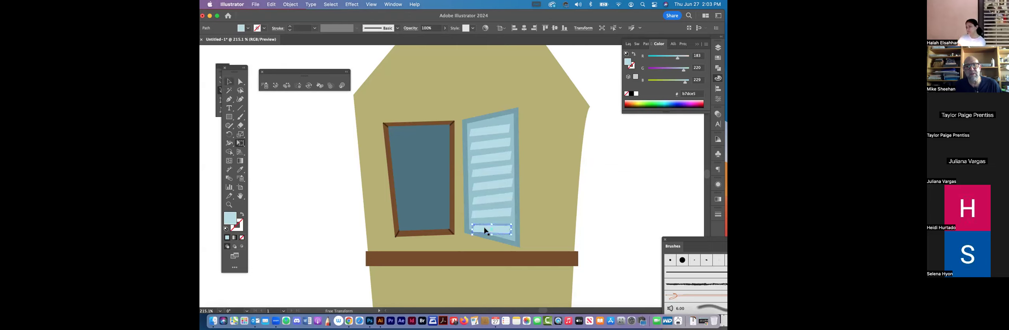
{"action": "key", "text": "super+z"}
{"action": "left_click_drag", "start_coordinate": [484, 228], "coordinate": [484, 224]}
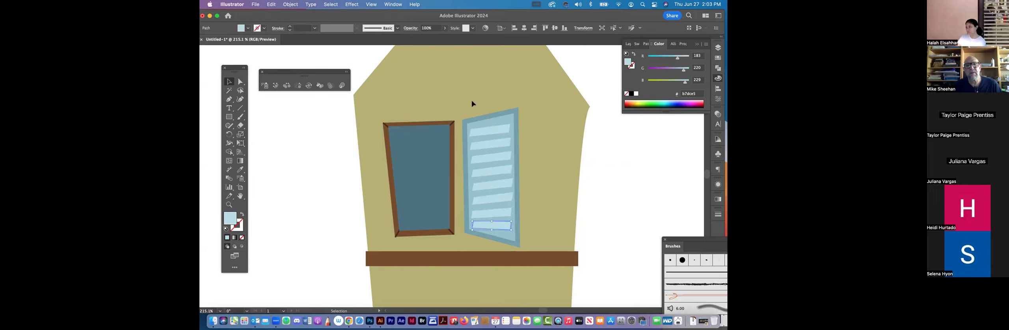
Step: Move the slatted shutter against the window frame's right edge and reflect a copy of it to the opposite side
{"action": "left_click", "coordinate": [499, 118]}
{"action": "left_click_drag", "start_coordinate": [496, 134], "coordinate": [486, 136]}
{"action": "left_click", "coordinate": [228, 135]}
{"action": "key", "text": "o"}
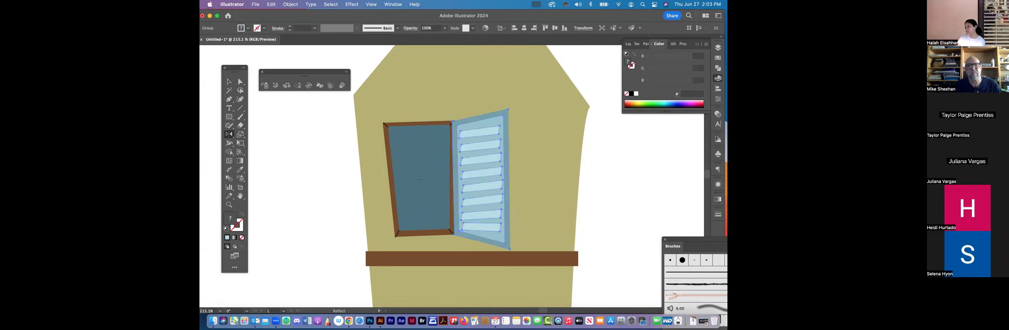
{"action": "left_click_drag", "start_coordinate": [407, 112], "coordinate": [355, 164]}
Step: Fit the mirrored shutter against the slanted left edge of the window frame and clear the selection
{"action": "left_click", "coordinate": [229, 82]}
{"action": "left_click", "coordinate": [352, 169]}
{"action": "key", "text": "super+z"}
{"action": "key", "text": "super+z"}
{"action": "key", "text": "super+z"}
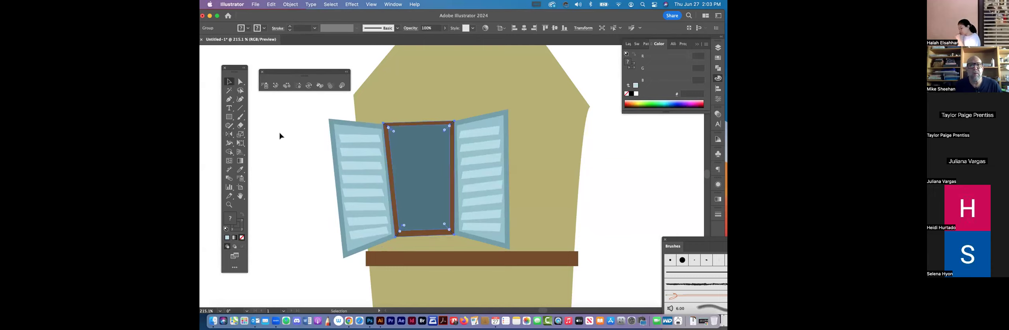
{"action": "left_click", "coordinate": [316, 121]}
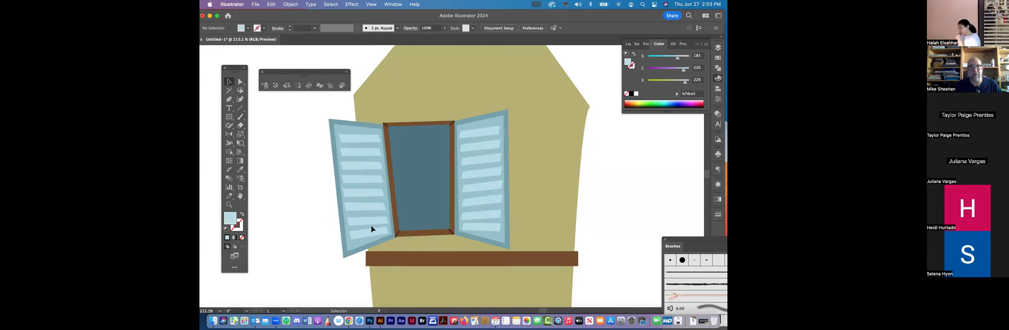
Step: Scale down the framed window together with both shutters on the house's upper wall
{"action": "key", "text": "a"}
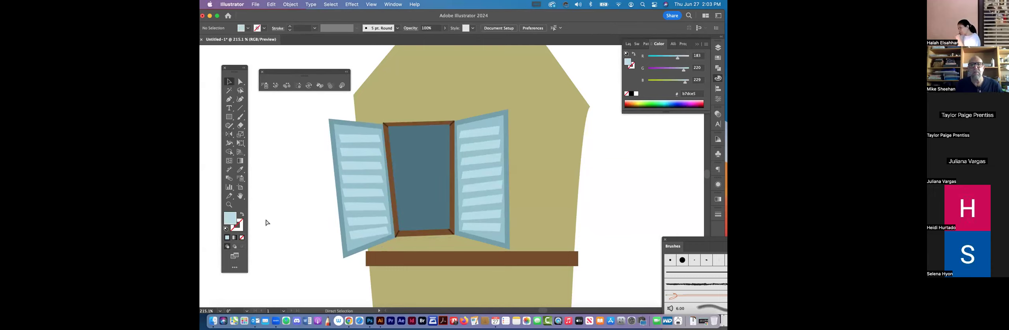
{"action": "key", "text": "super+minus"}
{"action": "key", "text": "super+minus"}
{"action": "key", "text": "super+minus"}
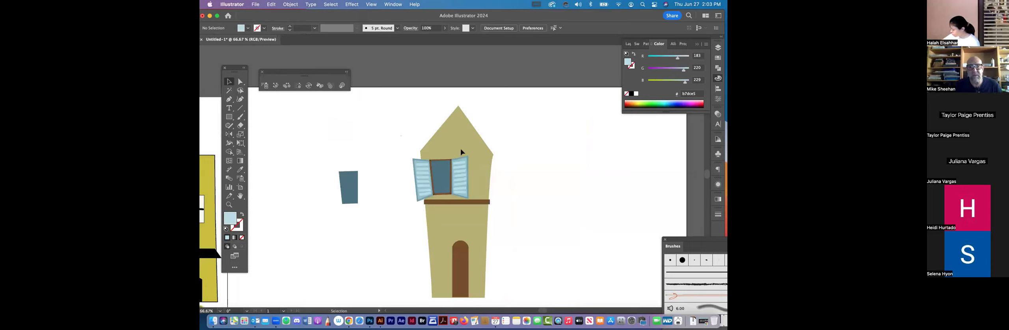
{"action": "left_click", "coordinate": [456, 167]}
{"action": "left_click_drag", "start_coordinate": [456, 167], "coordinate": [450, 183]}
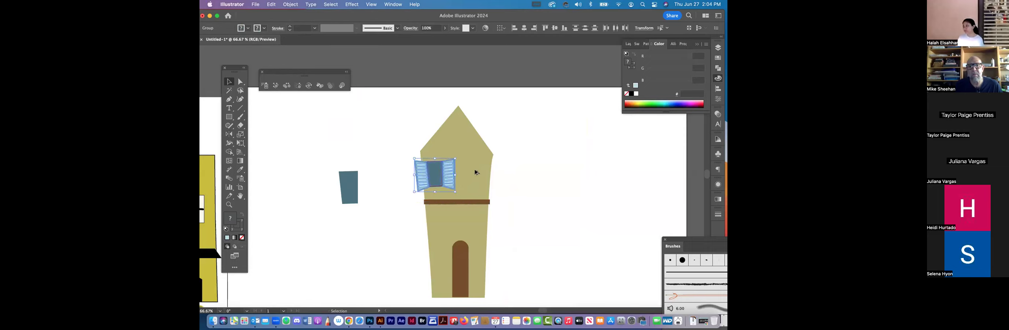
Step: Place the mirrored copy of the shuttered window beside the first one on the upper wall and clear the selection
{"action": "mouse_move", "coordinate": [489, 178]}
{"action": "left_mouse_down"}
{"action": "mouse_move", "coordinate": [480, 176]}
{"action": "mouse_move", "coordinate": [501, 178]}
{"action": "mouse_move", "coordinate": [481, 179]}
{"action": "left_mouse_up"}
{"action": "left_click", "coordinate": [388, 190]}
Step: Draw a small four-sided pane in the upper-left quarter of the left window's glass with the Pen tool
{"action": "left_click", "coordinate": [230, 204]}
{"action": "left_click_drag", "start_coordinate": [371, 108], "coordinate": [511, 234]}
{"action": "scroll", "coordinate": [425, 170], "scroll_direction": "up", "scroll_amount": 1}
{"action": "key", "text": "p"}
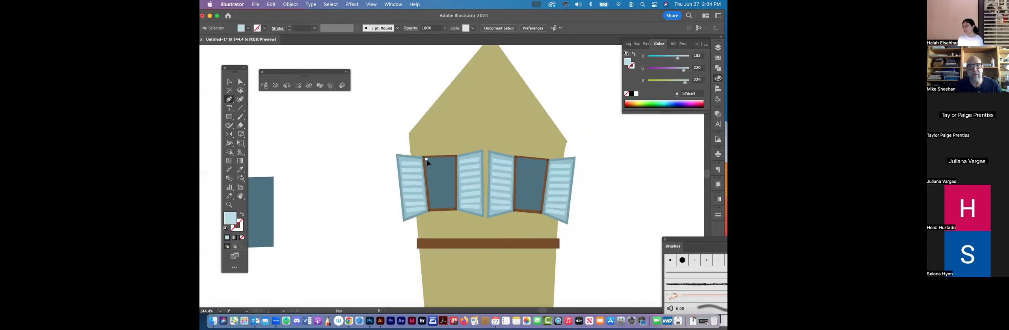
{"action": "left_click", "coordinate": [441, 159]}
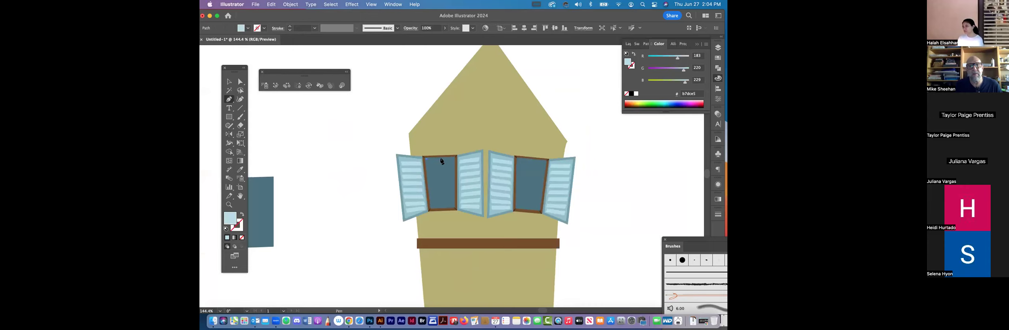
{"action": "left_click", "coordinate": [443, 182]}
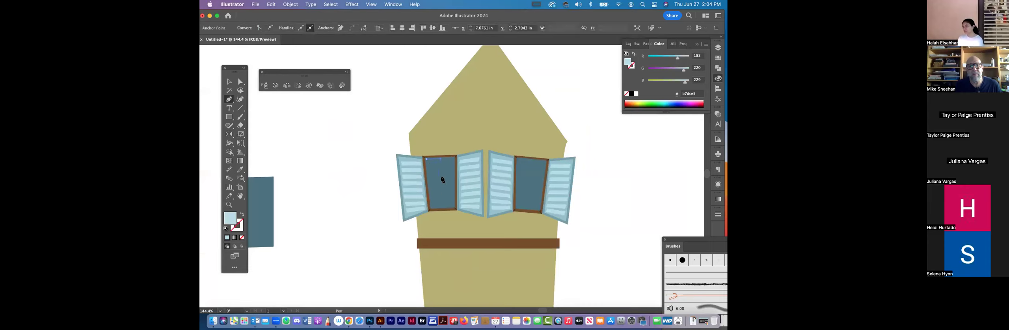
{"action": "left_click", "coordinate": [441, 178]}
{"action": "left_click", "coordinate": [426, 159]}
{"action": "left_click", "coordinate": [431, 178]}
{"action": "left_click", "coordinate": [427, 160]}
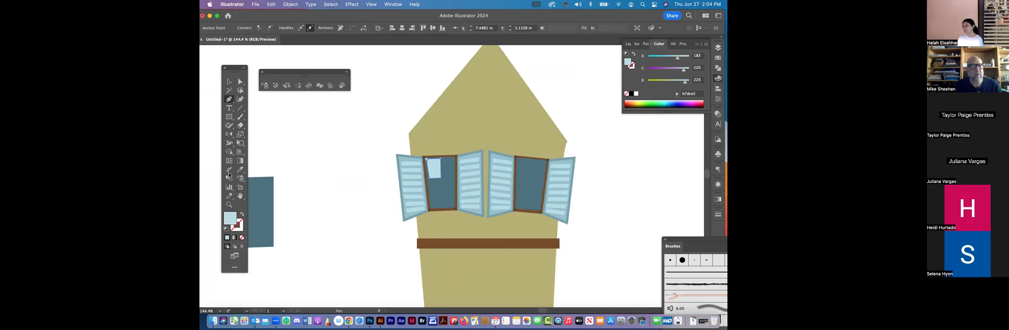
Step: Fill the pane with the dark blue glass colour lightened to RGB 92, 135, 147
{"action": "key", "text": "i"}
{"action": "left_click", "coordinate": [260, 213]}
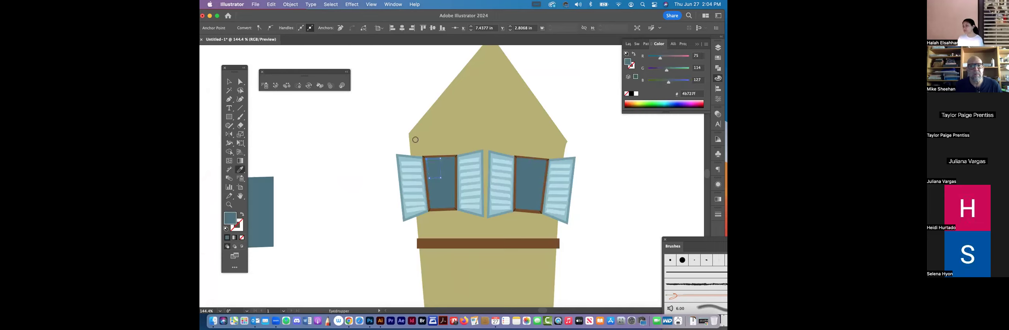
{"action": "double_click", "coordinate": [229, 218]}
{"action": "left_click", "coordinate": [401, 154]}
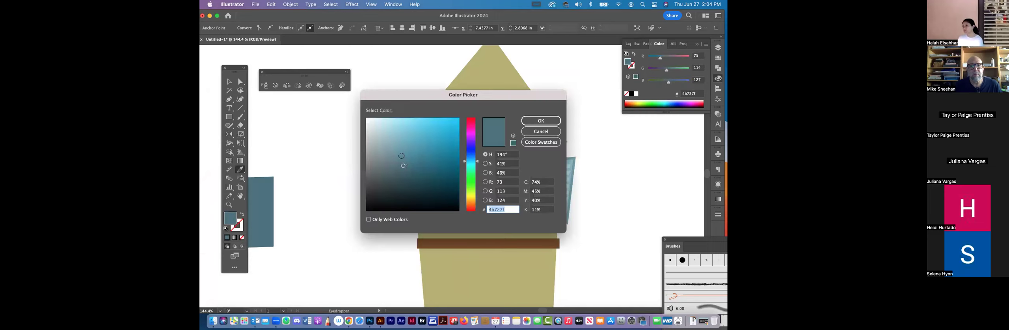
{"action": "left_click", "coordinate": [530, 123]}
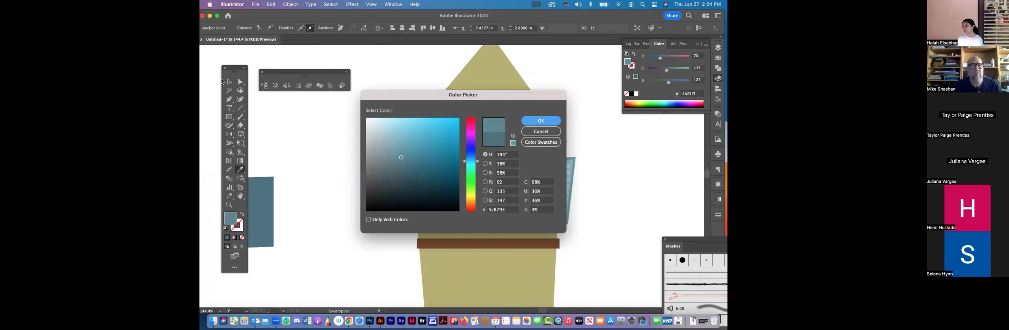
{"action": "key", "text": "Return"}
Step: Copy the pane into the lower-left and upper-right quarters of the left window
{"action": "key", "text": "v"}
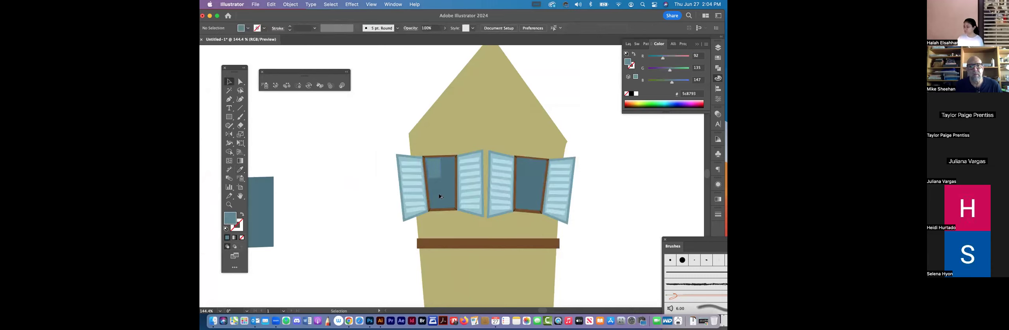
{"action": "left_click_drag", "start_coordinate": [437, 170], "coordinate": [440, 196], "text": "alt"}
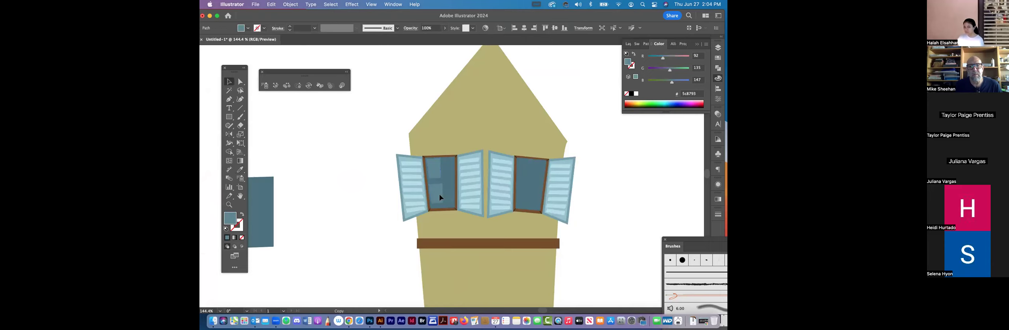
{"action": "left_click_drag", "start_coordinate": [448, 163], "coordinate": [452, 172], "text": "alt"}
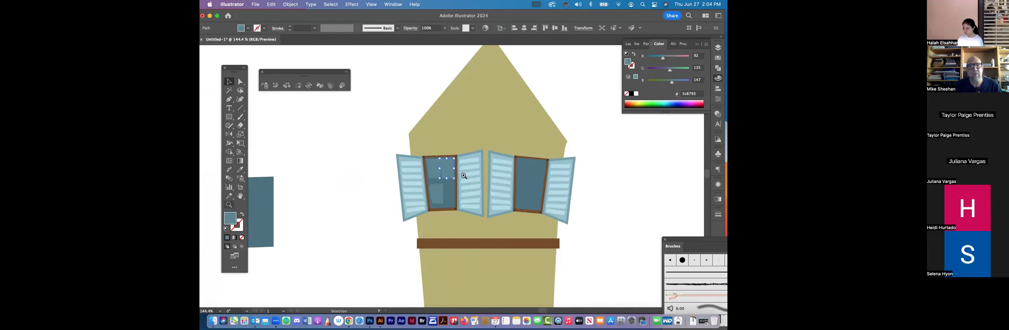
Step: Reshape the upper-right pane's corners with Direct Selection so it follows the frame and leaves an even muntin gap
{"action": "key", "text": "z"}
{"action": "key", "text": "super+equal"}
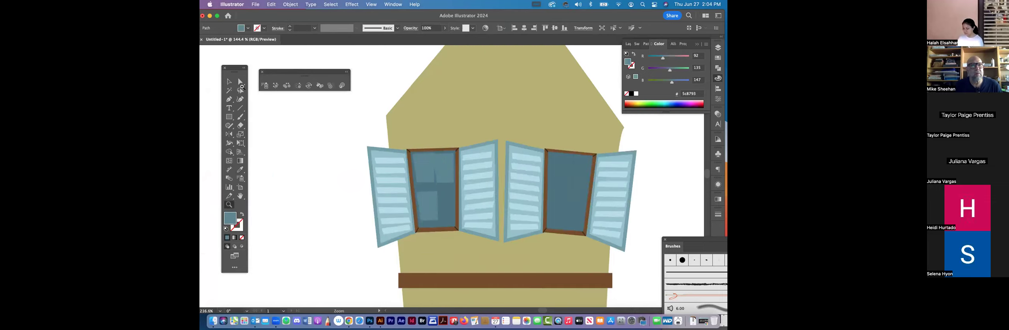
{"action": "key", "text": "super+equal"}
{"action": "left_click", "coordinate": [240, 82]}
{"action": "left_click", "coordinate": [430, 167]}
{"action": "left_click", "coordinate": [427, 186]}
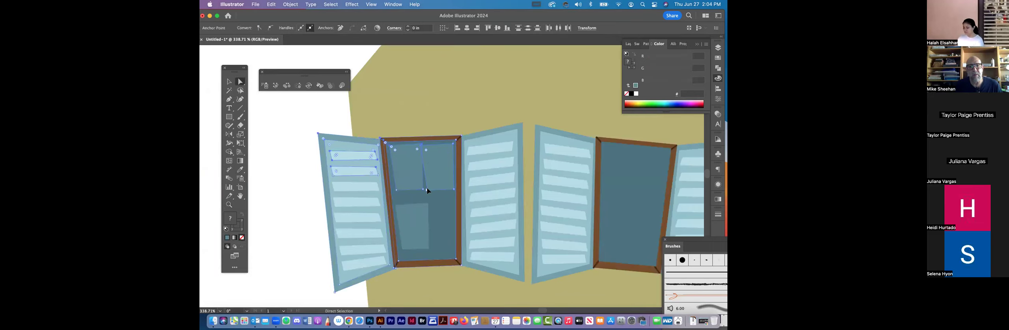
{"action": "left_click_drag", "start_coordinate": [455, 191], "coordinate": [450, 188]}
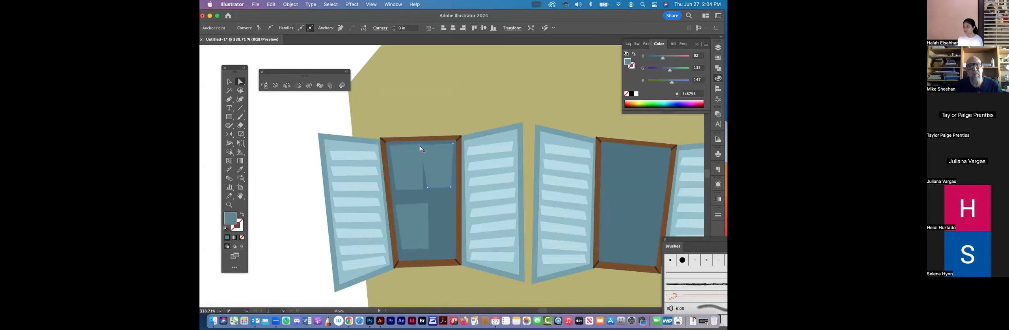
{"action": "left_click_drag", "start_coordinate": [427, 145], "coordinate": [427, 146]}
{"action": "key", "text": "v"}
{"action": "key", "text": "a"}
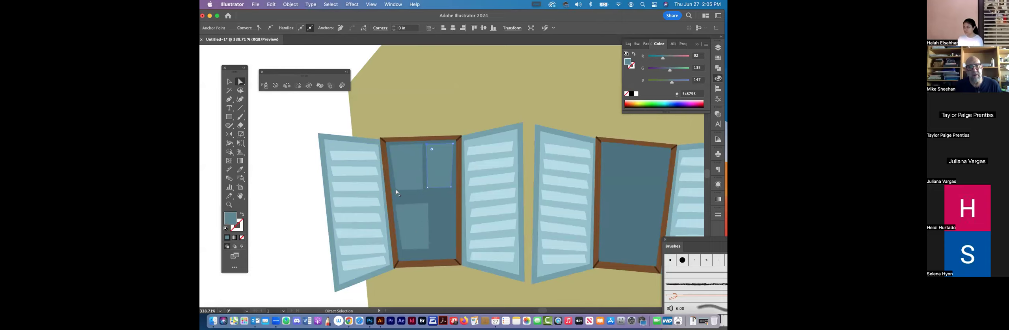
Step: Adjust the lower-left pane's corners to fit closely beneath the upper-left pane and follow the slanted frame
{"action": "left_click", "coordinate": [394, 190]}
{"action": "left_click_drag", "start_coordinate": [395, 189], "coordinate": [394, 190]}
{"action": "left_click", "coordinate": [414, 203]}
{"action": "left_click", "coordinate": [428, 194]}
{"action": "left_click_drag", "start_coordinate": [428, 193], "coordinate": [422, 194]}
{"action": "left_click", "coordinate": [432, 252]}
{"action": "left_click_drag", "start_coordinate": [426, 249], "coordinate": [424, 248]}
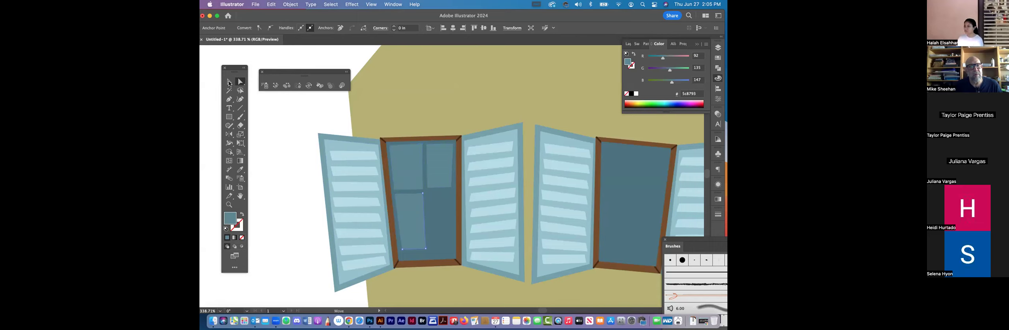
{"action": "key", "text": "v"}
{"action": "left_click", "coordinate": [417, 227]}
{"action": "left_click_drag", "start_coordinate": [417, 228], "coordinate": [441, 227]}
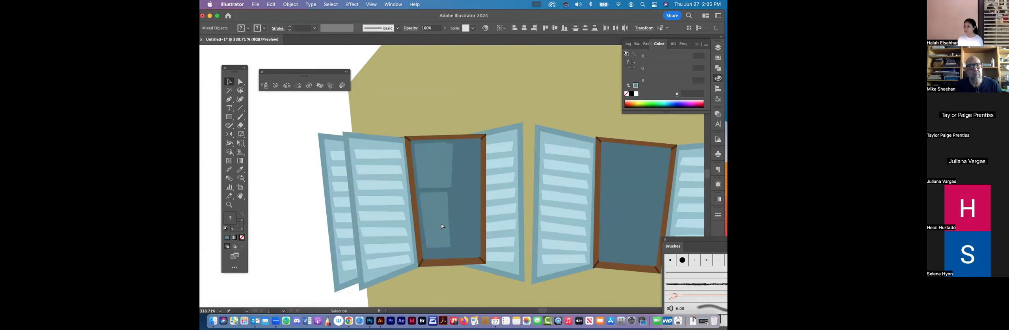
{"action": "key", "text": "super+z"}
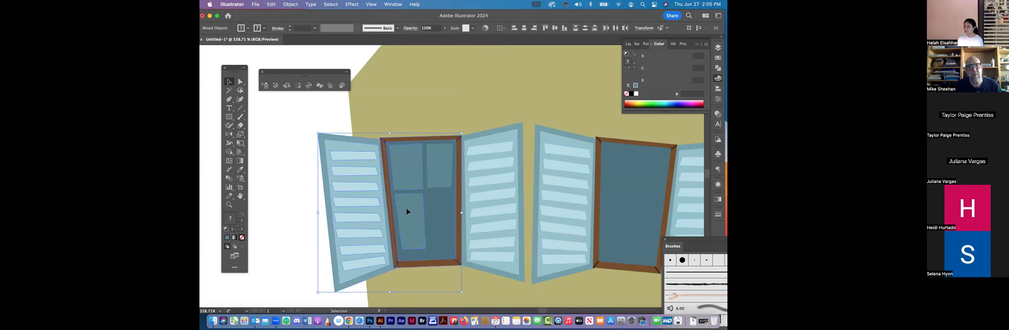
Step: Copy the lower-left pane into the lower-right quarter, reshape its corners to fit the frame, and clear the selection
{"action": "left_click", "coordinate": [407, 212]}
{"action": "left_click_drag", "start_coordinate": [441, 205], "coordinate": [433, 211]}
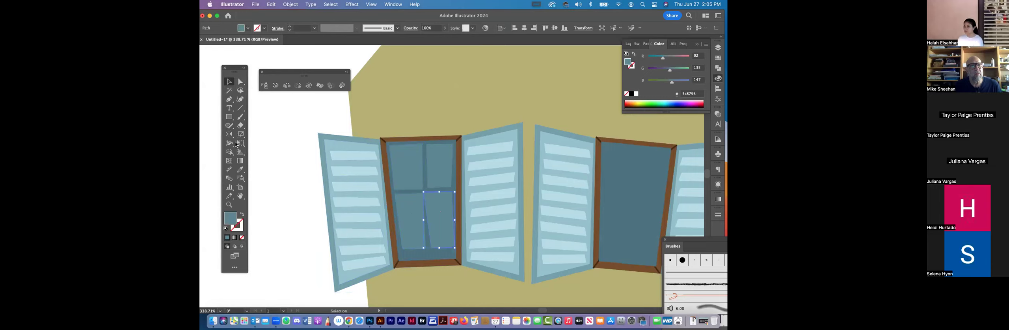
{"action": "key", "text": "a"}
{"action": "key", "text": "super+shift+a"}
{"action": "left_click", "coordinate": [426, 193]}
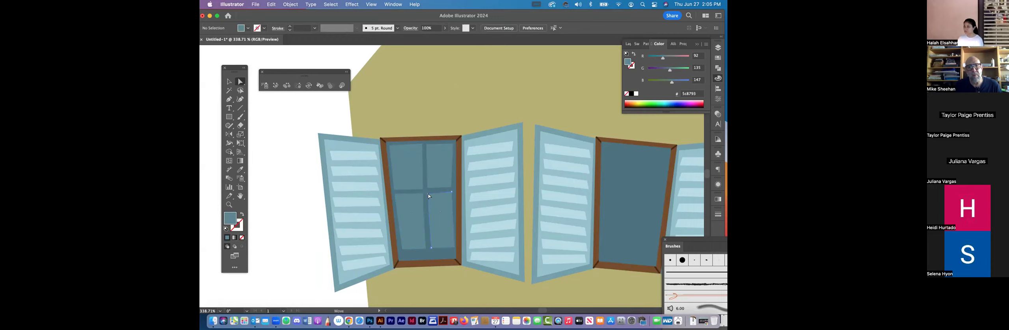
{"action": "left_click", "coordinate": [428, 194]}
{"action": "left_click_drag", "start_coordinate": [455, 248], "coordinate": [450, 248]}
{"action": "left_click", "coordinate": [232, 82]}
{"action": "left_click", "coordinate": [260, 112]}
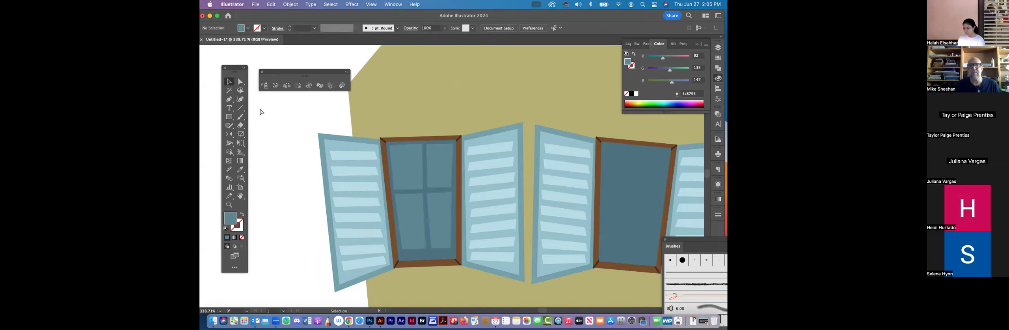
Step: Draw a triangular roof shape over the house's gable with the Pen tool and shift its apex above the peak
{"action": "key", "text": "super+minus"}
{"action": "key", "text": "super+minus"}
{"action": "key", "text": "super+minus"}
{"action": "key", "text": "super+minus"}
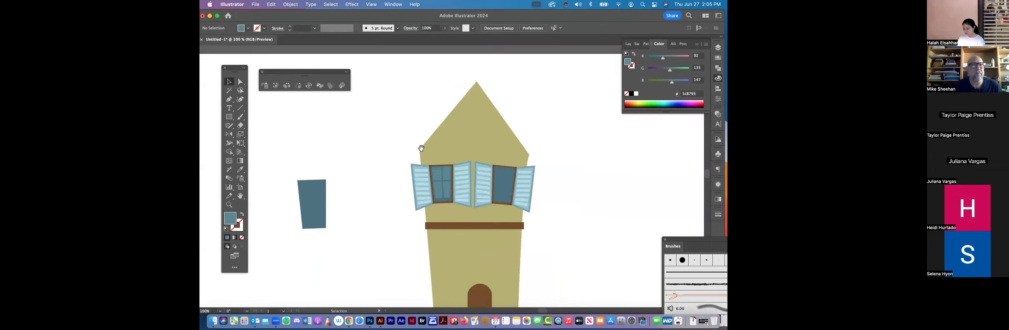
{"action": "left_click_drag", "start_coordinate": [421, 149], "coordinate": [348, 150]}
{"action": "key", "text": "p"}
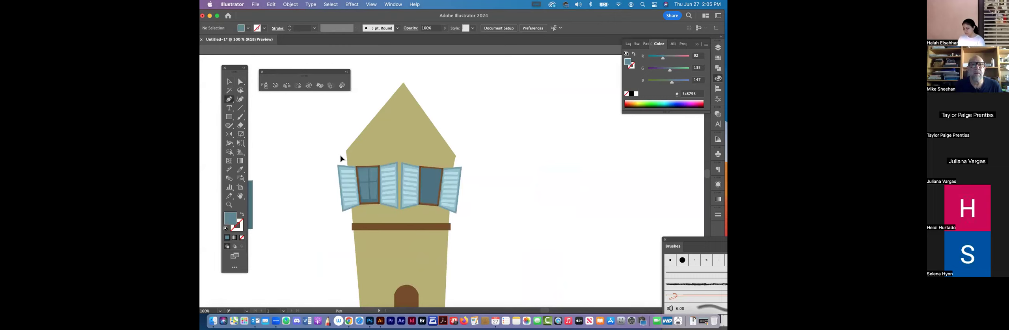
{"action": "left_click", "coordinate": [407, 80]}
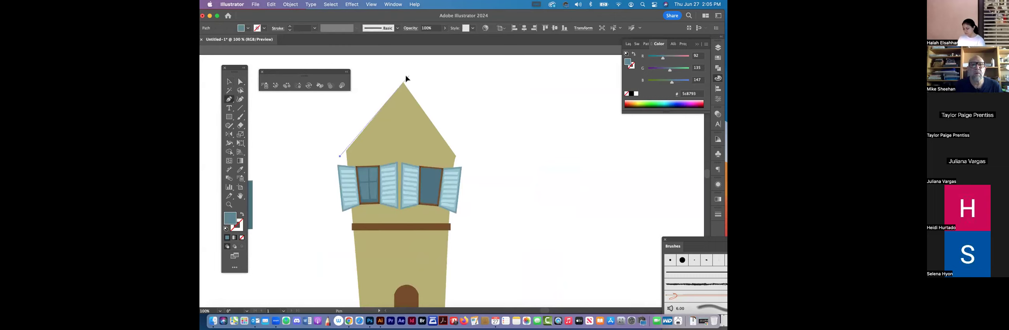
{"action": "left_click", "coordinate": [459, 159]}
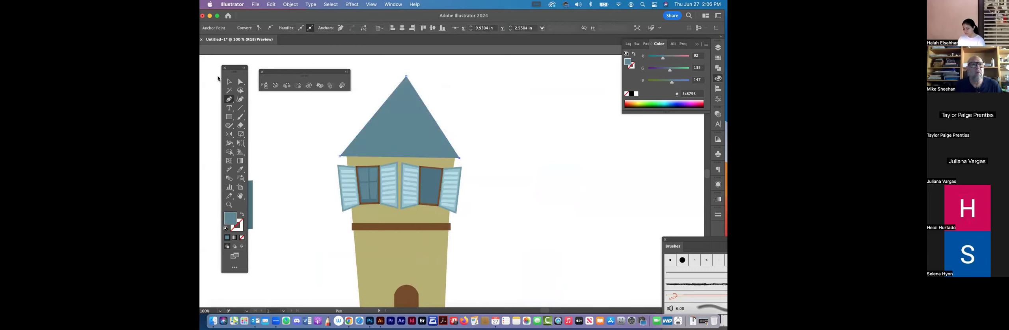
{"action": "key", "text": "a"}
{"action": "mouse_move", "coordinate": [407, 78]}
{"action": "left_mouse_down"}
{"action": "mouse_move", "coordinate": [393, 75]}
{"action": "mouse_move", "coordinate": [402, 73]}
{"action": "left_mouse_up"}
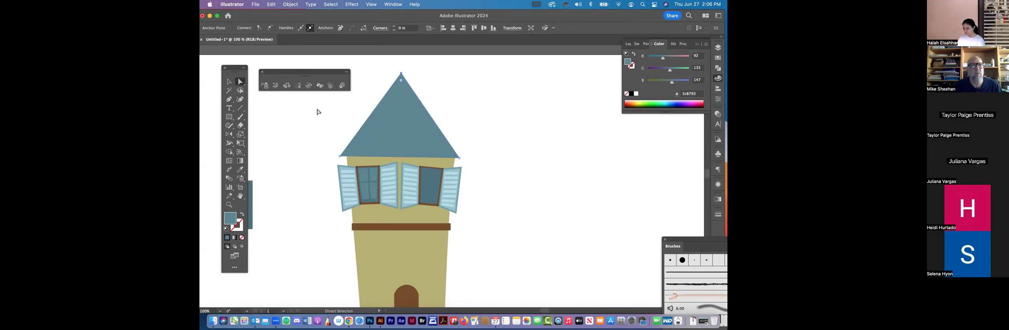
Step: Swap the roof shape's fill and stroke to leave an unfilled outline, and align its apex over the gable's peak
{"action": "left_click", "coordinate": [242, 215]}
{"action": "left_click", "coordinate": [242, 228]}
{"action": "left_click", "coordinate": [228, 81]}
{"action": "left_click", "coordinate": [404, 77]}
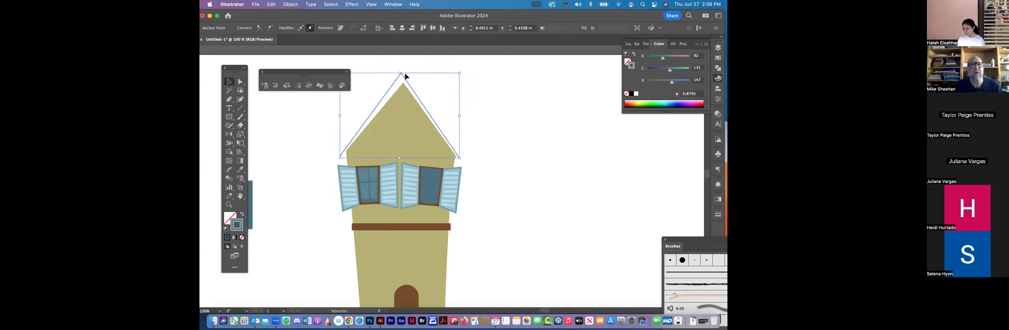
{"action": "left_click", "coordinate": [218, 79]}
{"action": "key", "text": "a"}
{"action": "left_click_drag", "start_coordinate": [404, 74], "coordinate": [403, 75]}
Step: Try to recolour the roof outline with the brown of the horizontal band
{"action": "key", "text": "v"}
{"action": "left_click", "coordinate": [368, 122]}
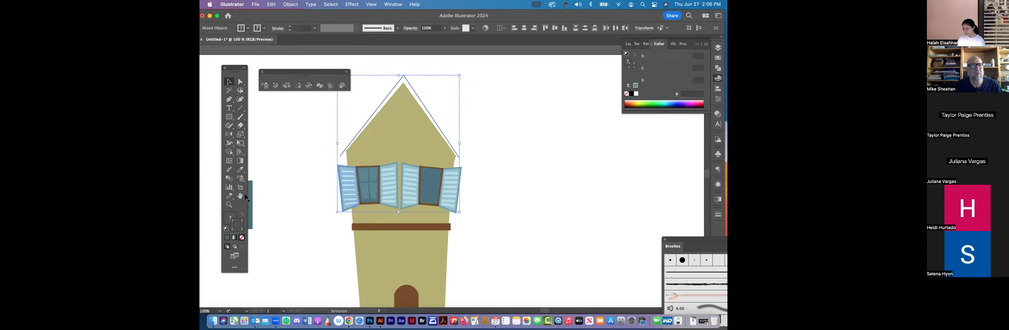
{"action": "left_click", "coordinate": [239, 170]}
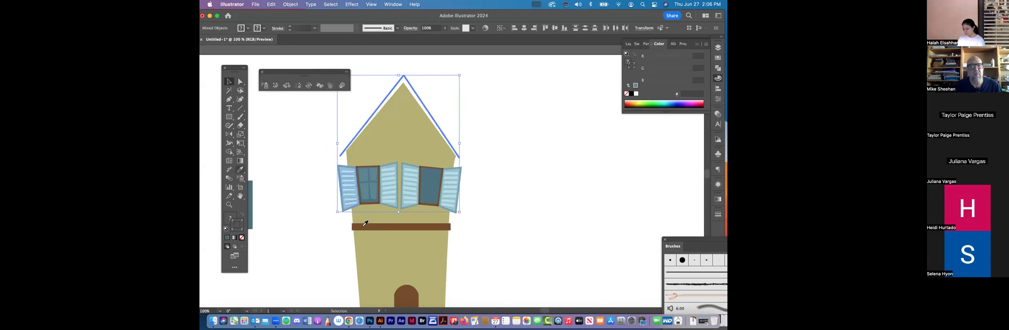
{"action": "left_click", "coordinate": [255, 224]}
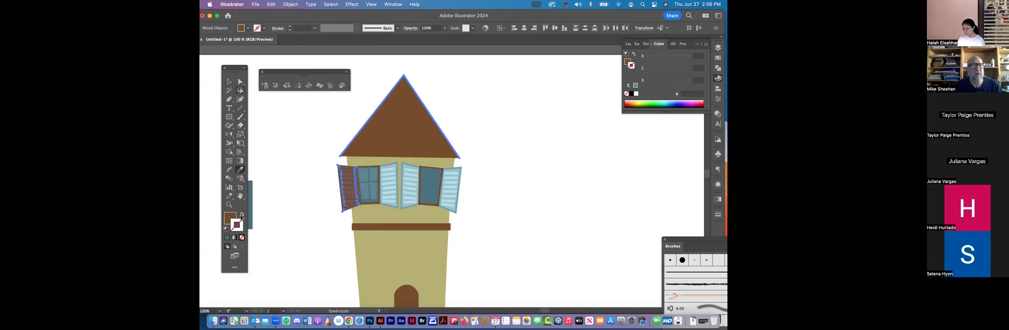
{"action": "left_click", "coordinate": [242, 215]}
{"action": "key", "text": "v"}
{"action": "key", "text": "super+z"}
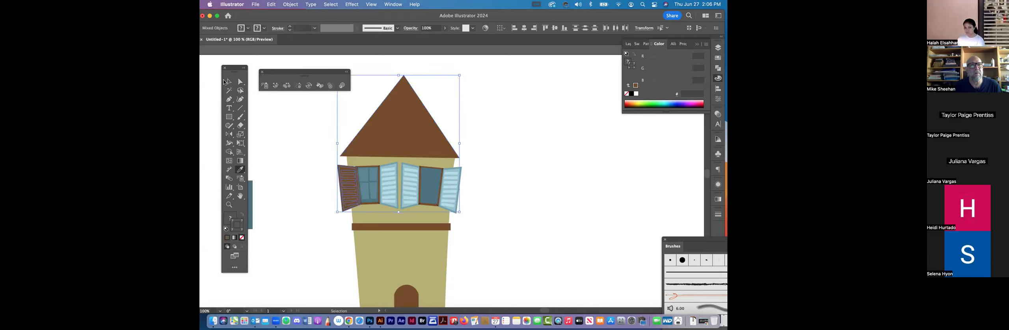
{"action": "key", "text": "super+z"}
{"action": "key", "text": "super+z"}
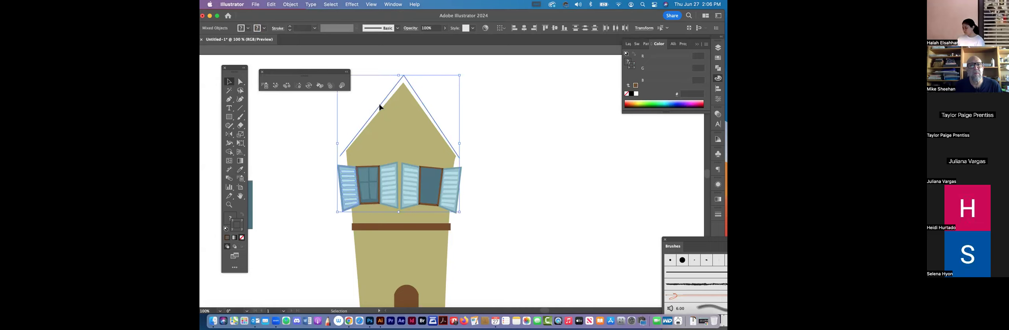
Step: Select only the roof outline and thicken its stroke to 23 pt
{"action": "left_click", "coordinate": [379, 107]}
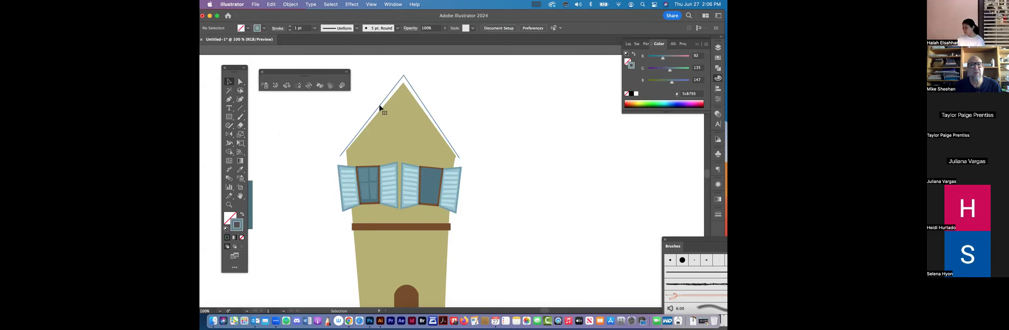
{"action": "left_click", "coordinate": [291, 27]}
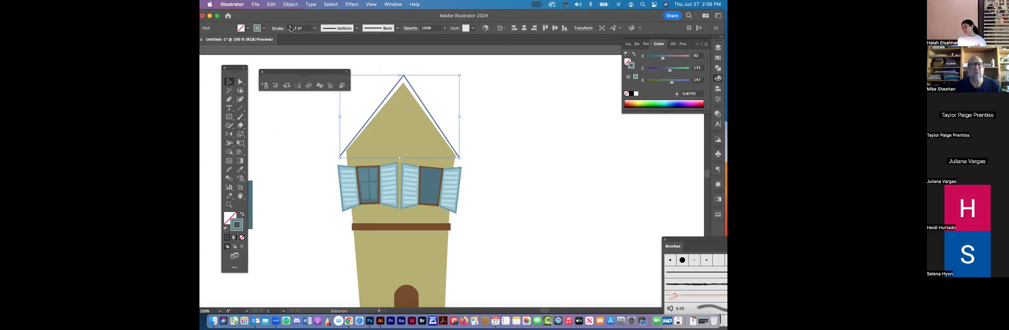
{"action": "left_click", "coordinate": [292, 28]}
{"action": "left_click", "coordinate": [290, 27]}
{"action": "left_click", "coordinate": [290, 27]}
{"action": "left_click", "coordinate": [289, 27]}
{"action": "left_click", "coordinate": [289, 27]}
{"action": "left_click", "coordinate": [289, 27]}
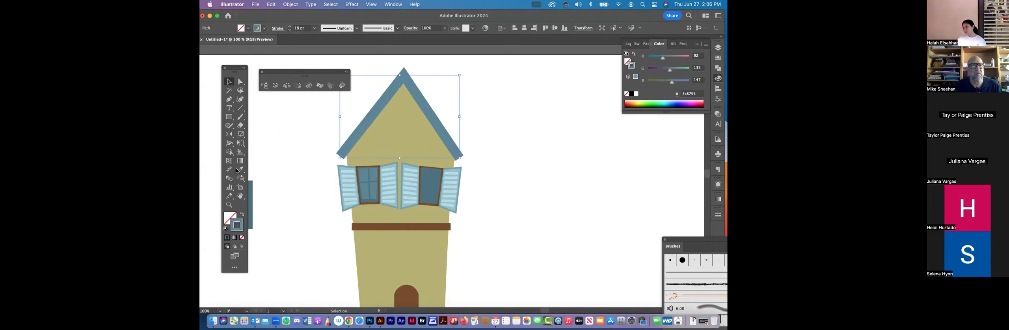
{"action": "key", "text": "Up"}
Step: Sample the horizontal band's brown with the Eyedropper and swap fill and stroke so the roof outline has an unfilled brown stroke
{"action": "left_click", "coordinate": [240, 169]}
{"action": "left_click", "coordinate": [392, 228]}
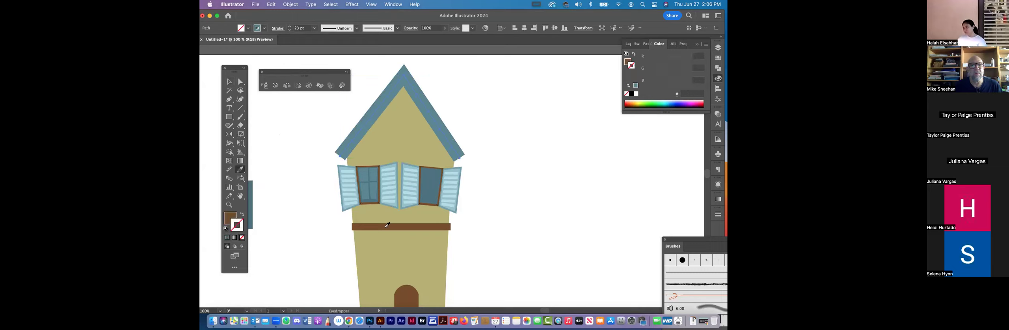
{"action": "left_click", "coordinate": [243, 215]}
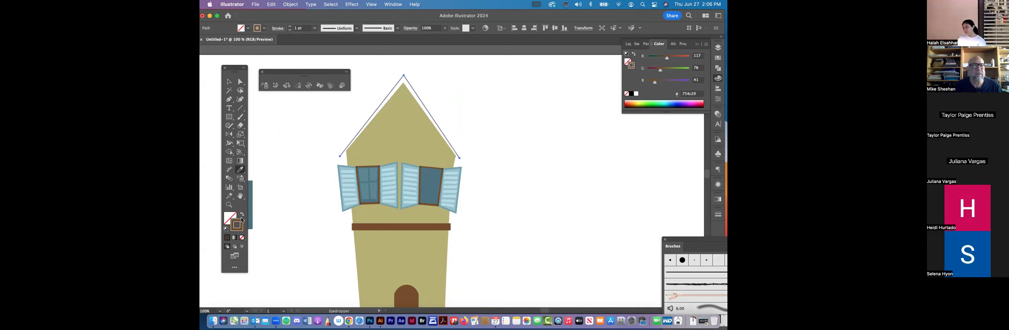
Step: Thicken the brown roof outline's stroke to 21 pt and deselect it
{"action": "left_click", "coordinate": [291, 26]}
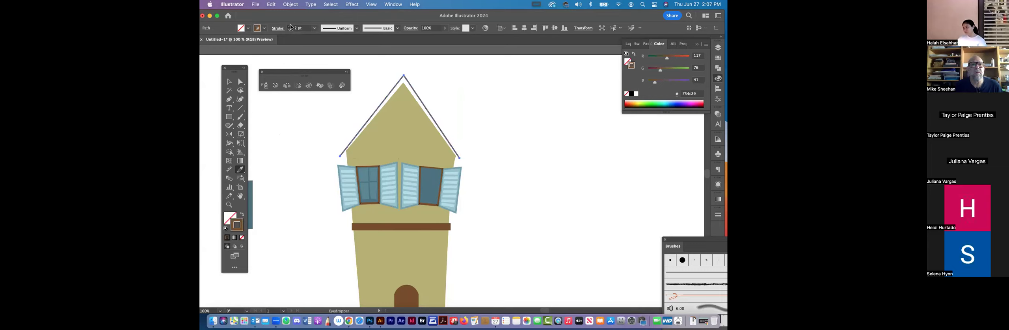
{"action": "left_click", "coordinate": [291, 27]}
{"action": "left_click", "coordinate": [292, 28]}
{"action": "left_click", "coordinate": [291, 26]}
{"action": "left_click", "coordinate": [290, 26]}
{"action": "left_click", "coordinate": [291, 26]}
{"action": "key", "text": "Up"}
{"action": "key", "text": "Up"}
{"action": "key", "text": "Up"}
{"action": "key", "text": "Up"}
{"action": "key", "text": "Up"}
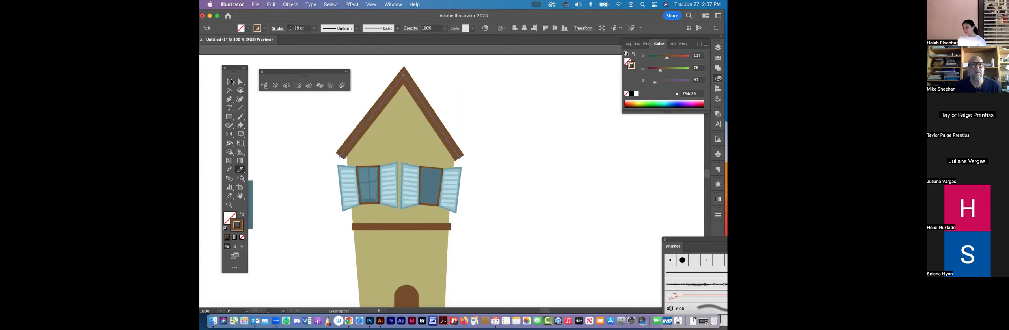
{"action": "key", "text": "super+shift+a"}
{"action": "key", "text": "v"}
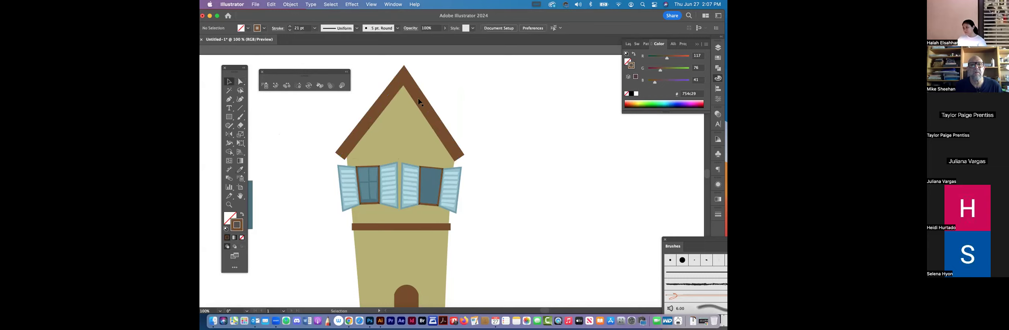
Step: Try to adjust the roof outline's apex with the Direct Selection tool, and undo the corner rounding
{"action": "left_click", "coordinate": [403, 85]}
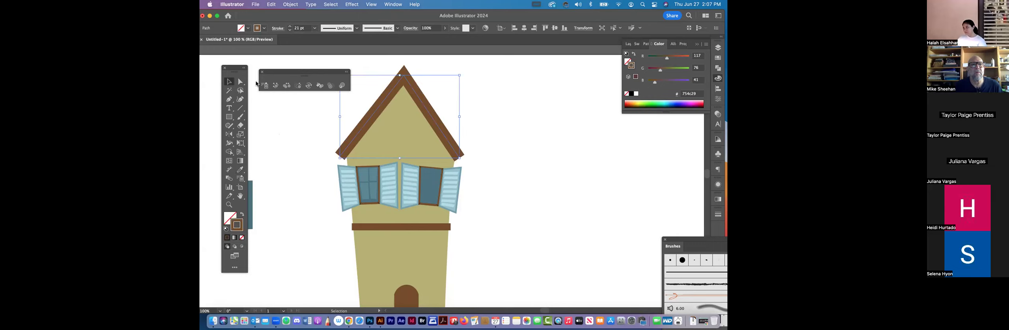
{"action": "left_click", "coordinate": [241, 81]}
{"action": "left_click_drag", "start_coordinate": [404, 85], "coordinate": [405, 79]}
{"action": "left_click_drag", "start_coordinate": [405, 77], "coordinate": [406, 75]}
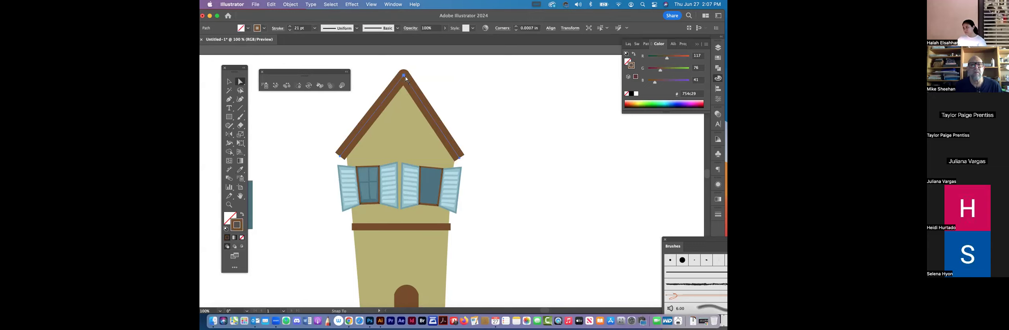
{"action": "key", "text": "super+z"}
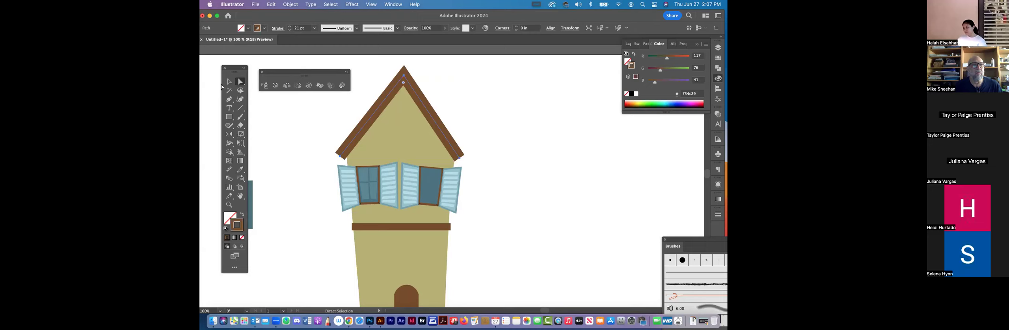
Step: Convert the roof's thick stroke into a filled shape with Outline Stroke
{"action": "left_click", "coordinate": [230, 82]}
{"action": "left_click", "coordinate": [291, 4]}
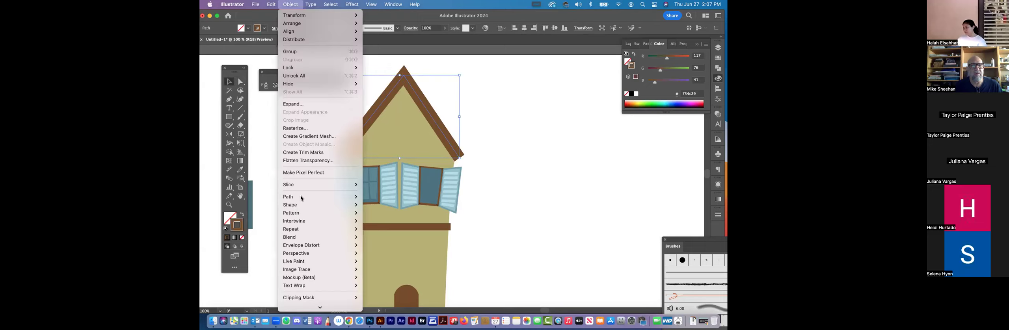
{"action": "mouse_move", "coordinate": [288, 196]}
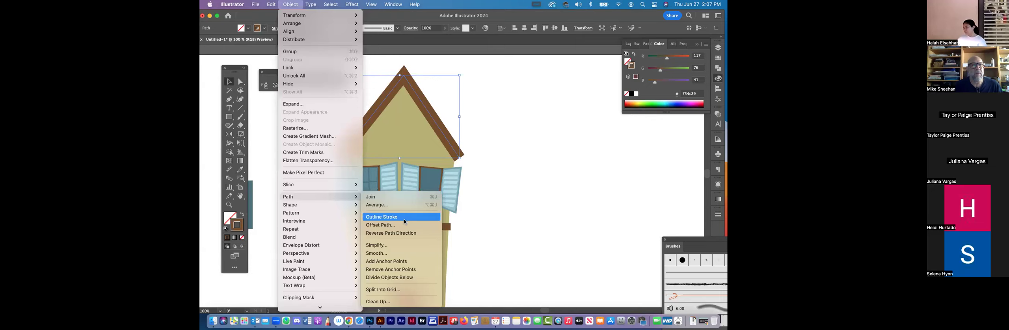
{"action": "left_click", "coordinate": [404, 219]}
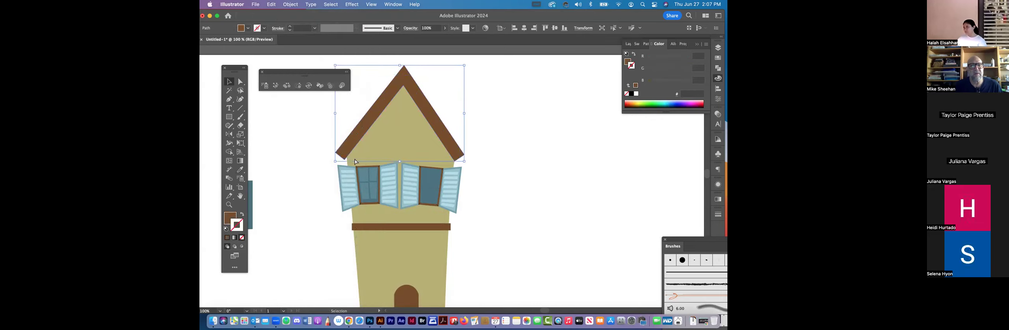
{"action": "left_click", "coordinate": [322, 156]}
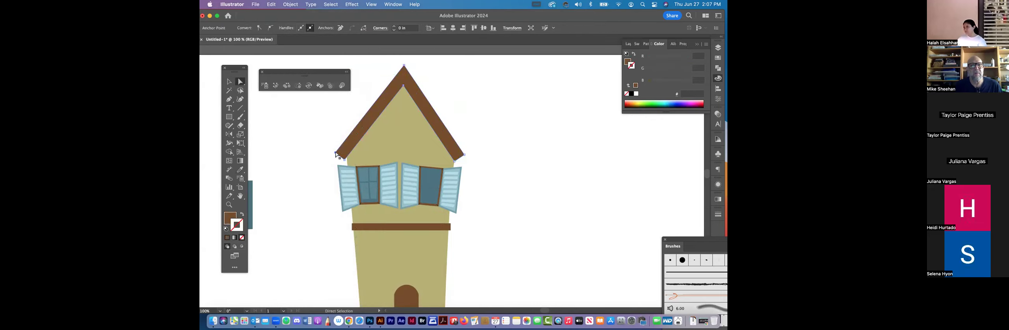
Step: Move the outer lower corner points of both roof eaves downward so their ends are cut nearly horizontal
{"action": "key", "text": "a"}
{"action": "left_click_drag", "start_coordinate": [335, 153], "coordinate": [333, 161]}
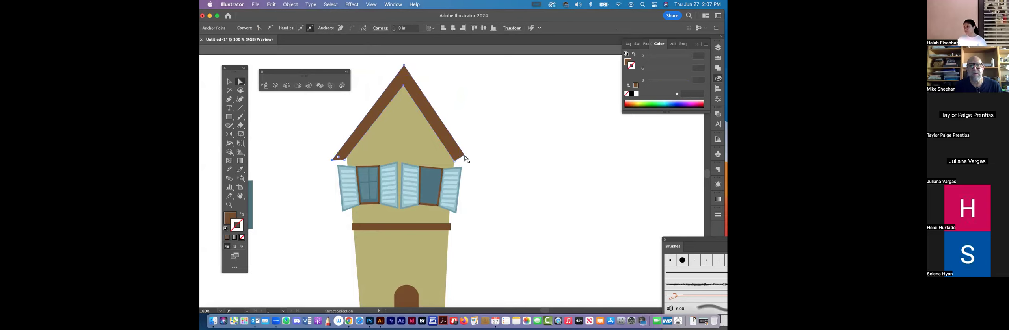
{"action": "left_click_drag", "start_coordinate": [466, 157], "coordinate": [467, 165]}
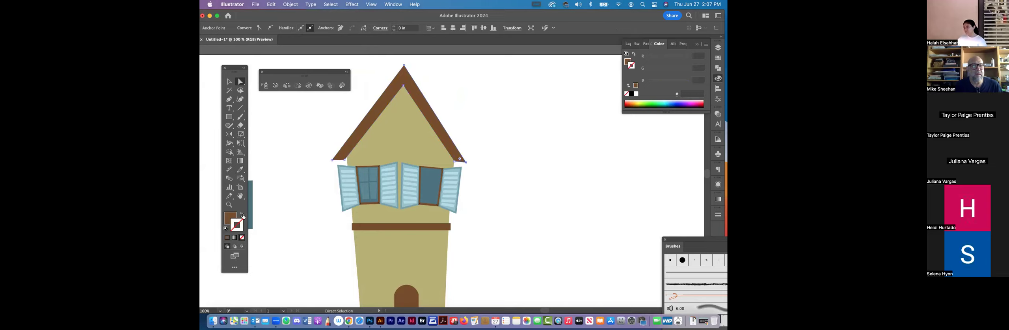
Step: Try swapping the roof shape's fill and stroke, undo the swap and deselect the shape
{"action": "key", "text": "shift+x"}
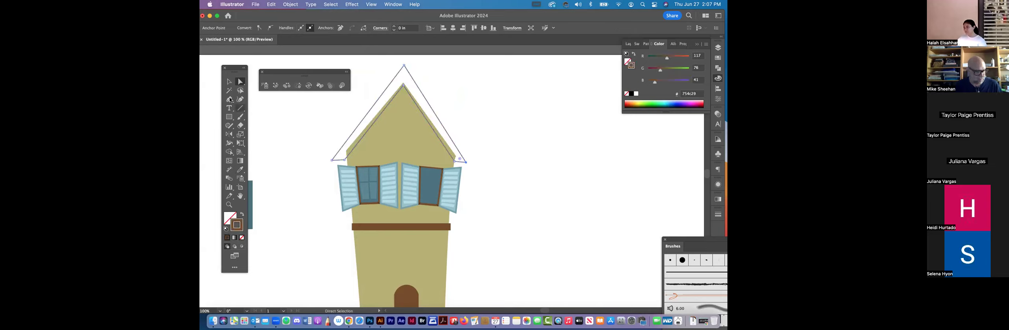
{"action": "key", "text": "super+z"}
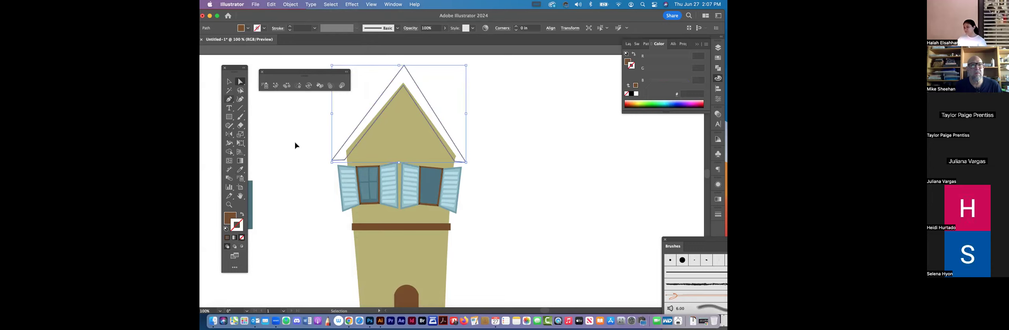
{"action": "left_click", "coordinate": [296, 146]}
{"action": "left_click", "coordinate": [229, 82]}
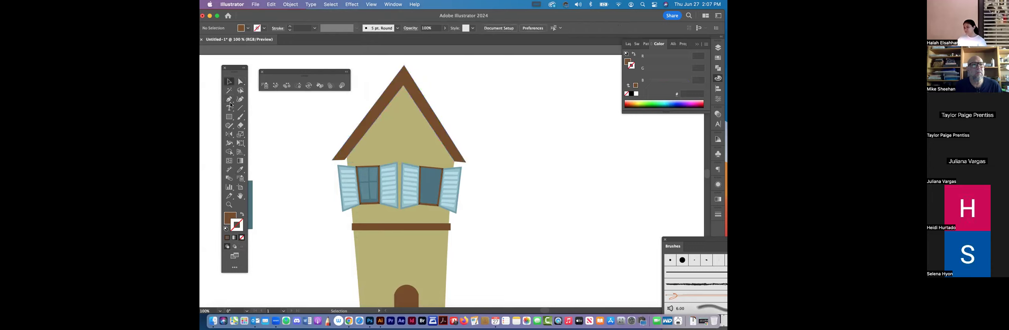
Step: Draw a straight line across the base of the gable with the Pen tool and give it a brown stroke without fill
{"action": "key", "text": "p"}
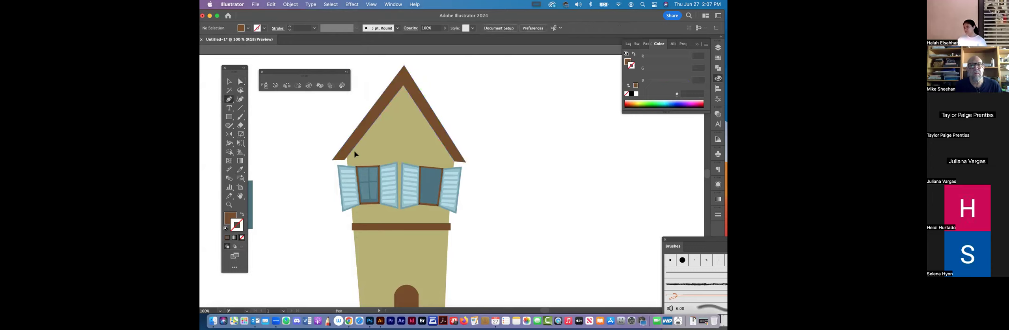
{"action": "left_click", "coordinate": [447, 154]}
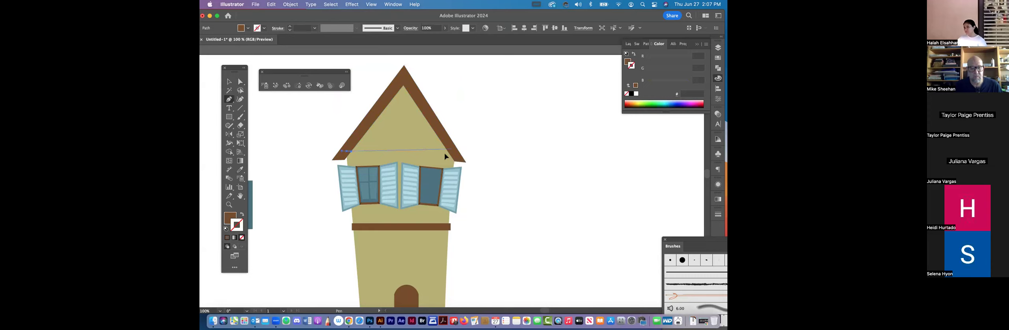
{"action": "left_click", "coordinate": [449, 152]}
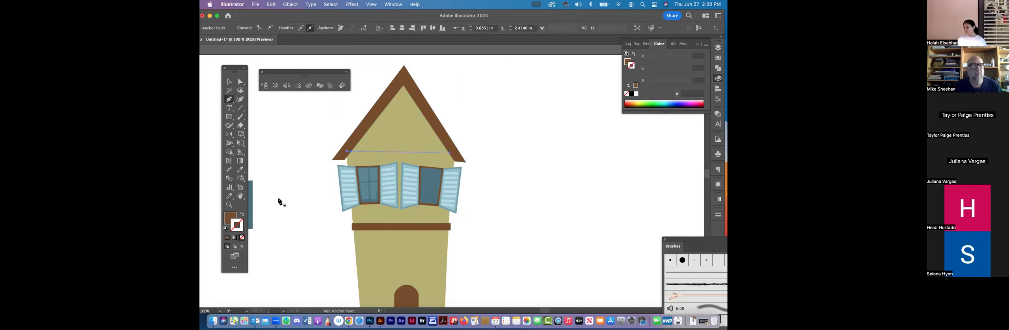
{"action": "left_click", "coordinate": [243, 215]}
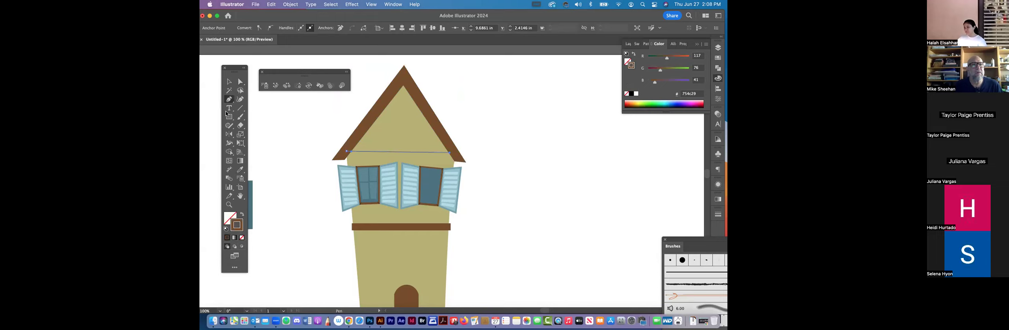
{"action": "left_click", "coordinate": [228, 82]}
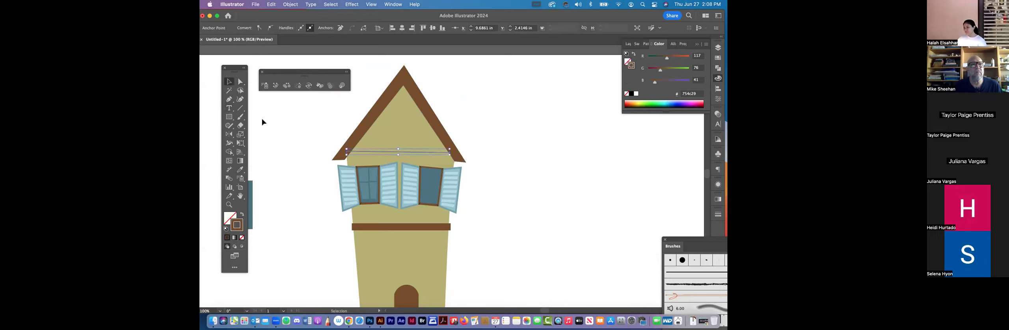
Step: Thicken the gable crossbeam's stroke to 10 pt
{"action": "left_click", "coordinate": [419, 154]}
{"action": "left_click", "coordinate": [419, 152]}
{"action": "left_click", "coordinate": [290, 28]}
{"action": "left_click", "coordinate": [291, 27]}
{"action": "left_click", "coordinate": [290, 27]}
{"action": "left_click", "coordinate": [290, 28]}
{"action": "left_click", "coordinate": [290, 28]}
{"action": "key", "text": "Up"}
{"action": "key", "text": "Up"}
{"action": "key", "text": "Up"}
{"action": "key", "text": "Up"}
Step: Draw a vertical brown post from the roof's apex down to the crossbeam with the Pen tool
{"action": "key", "text": "p"}
{"action": "left_click", "coordinate": [402, 82]}
{"action": "left_click", "coordinate": [402, 153], "text": "shift"}
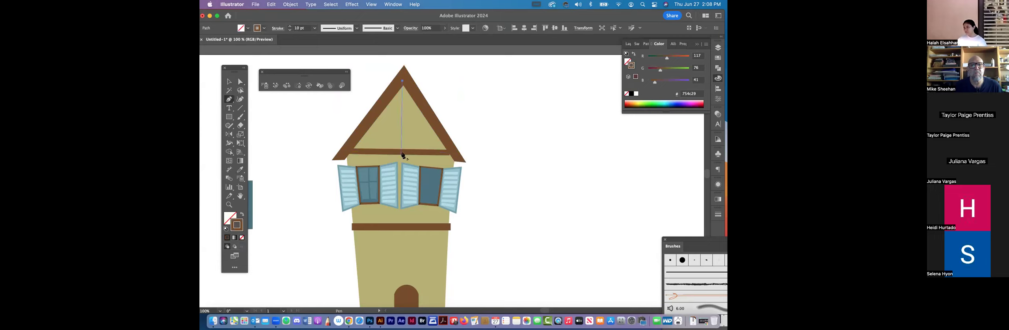
{"action": "left_click", "coordinate": [402, 153], "text": "shift"}
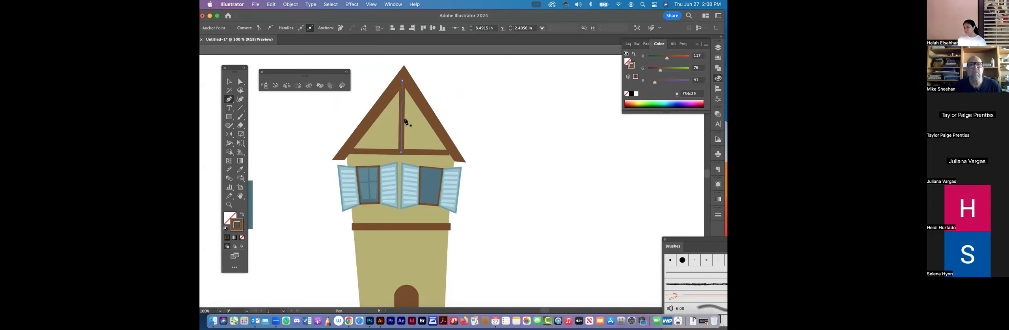
Step: Draw two diagonal braces from the middle of the post down to both sides of the crossbeam, and deselect them
{"action": "left_click", "coordinate": [432, 151]}
{"action": "left_click", "coordinate": [432, 151]}
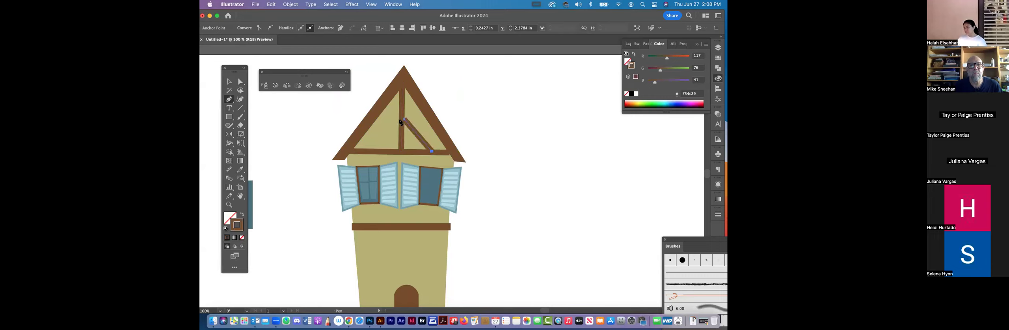
{"action": "left_click", "coordinate": [399, 120]}
{"action": "left_click", "coordinate": [369, 152]}
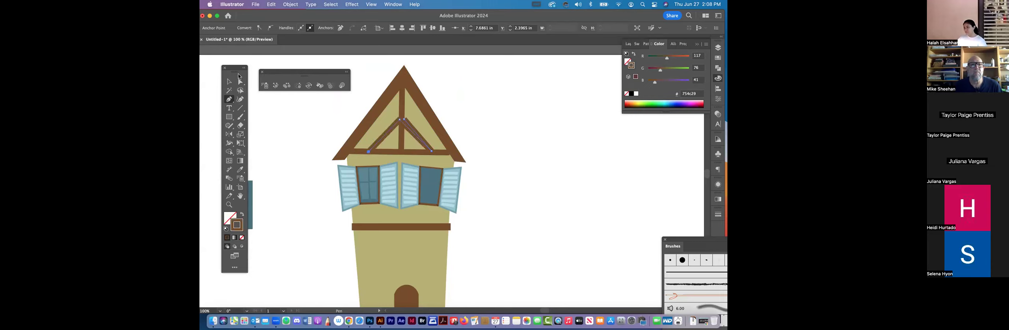
{"action": "key", "text": "a"}
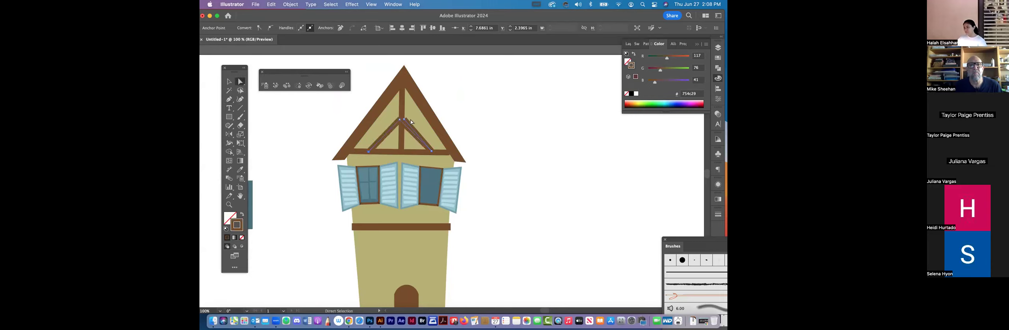
{"action": "key", "text": "super+shift+a"}
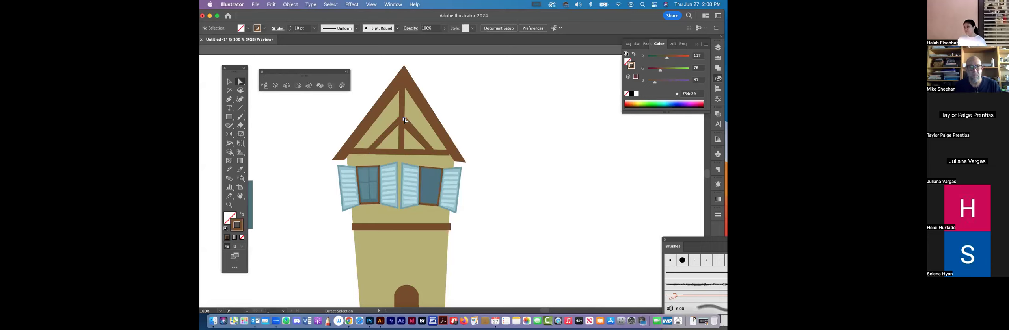
{"action": "left_click", "coordinate": [405, 119]}
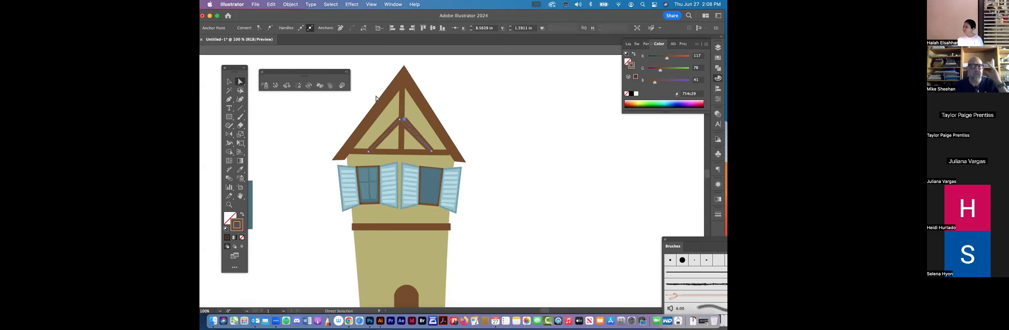
{"action": "key", "text": "Delete"}
{"action": "key", "text": "v"}
{"action": "key", "text": "super+a"}
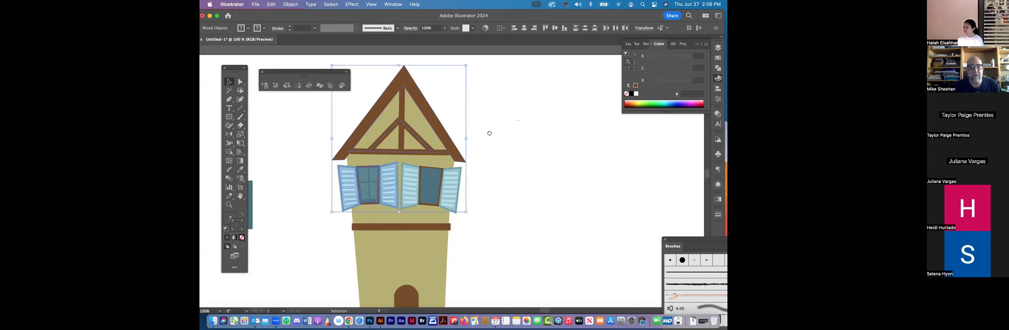
{"action": "left_click", "coordinate": [489, 133]}
Step: Draw a 10 pt brown timber line along the house's left edge from below the shutters to the base with the Pen tool
{"action": "scroll", "coordinate": [421, 84], "scroll_direction": "down", "scroll_amount": 5}
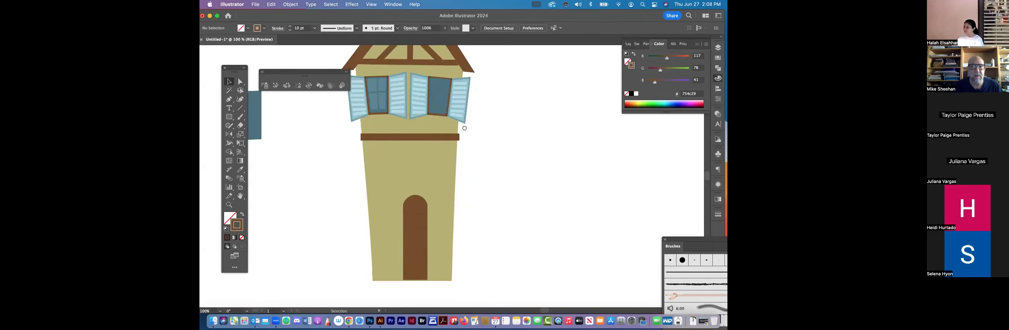
{"action": "left_click_drag", "start_coordinate": [394, 151], "coordinate": [388, 159]}
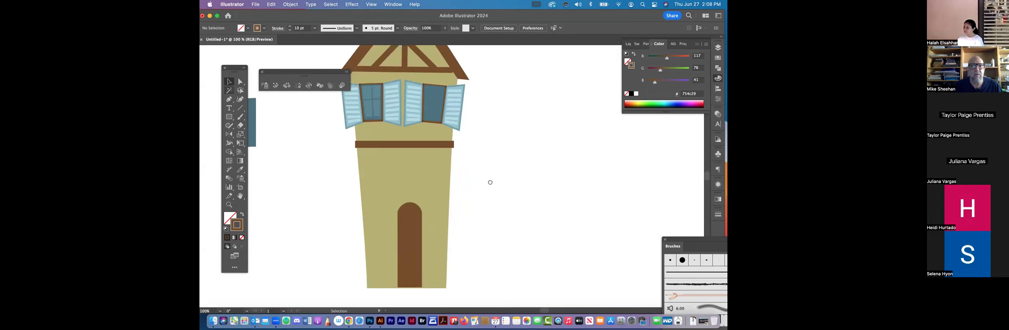
{"action": "scroll", "coordinate": [434, 157], "scroll_direction": "down", "scroll_amount": 2}
{"action": "scroll", "coordinate": [434, 157], "scroll_direction": "left", "scroll_amount": 1}
{"action": "key", "text": "p"}
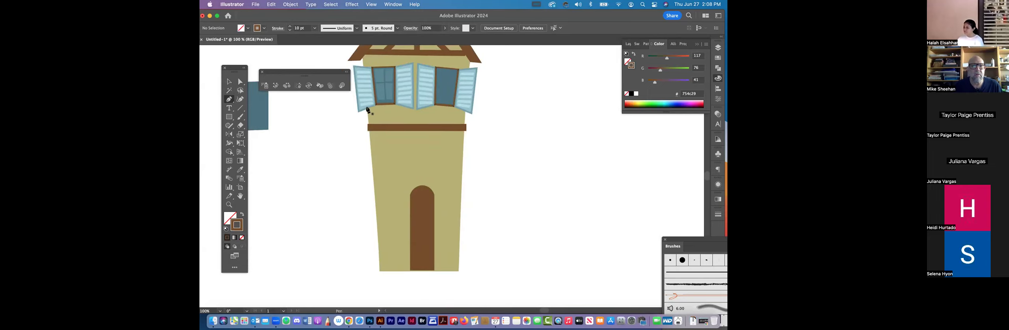
{"action": "left_click", "coordinate": [367, 107]}
{"action": "left_click", "coordinate": [380, 272]}
{"action": "left_click", "coordinate": [381, 282]}
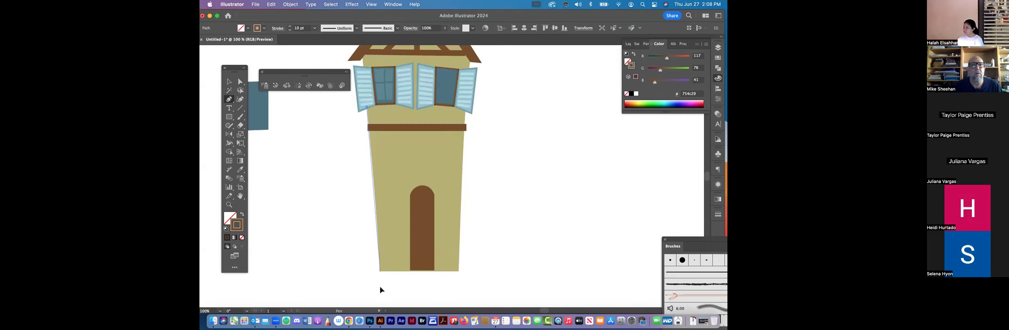
{"action": "left_click", "coordinate": [251, 196]}
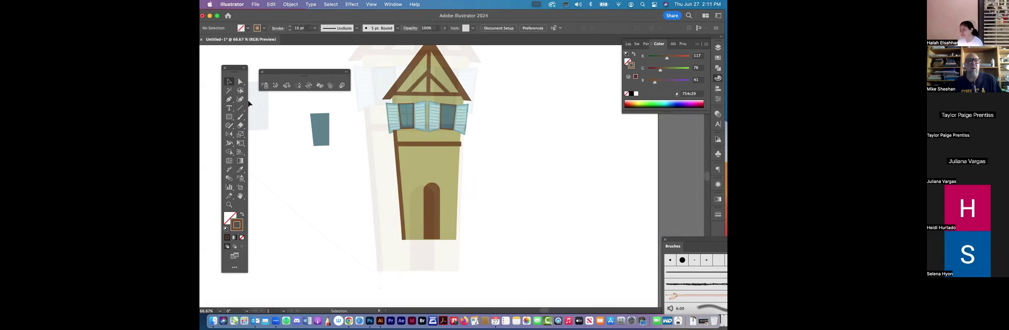
Step: Draw a brown timber line along the house's right edge from the roof to the base with the Pen tool, and deselect it
{"action": "left_click", "coordinate": [231, 100]}
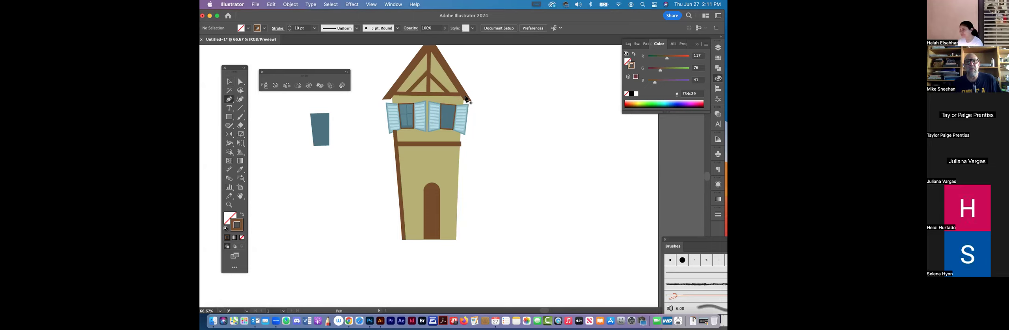
{"action": "left_click", "coordinate": [463, 95]}
{"action": "left_click_drag", "start_coordinate": [457, 238], "coordinate": [459, 265]}
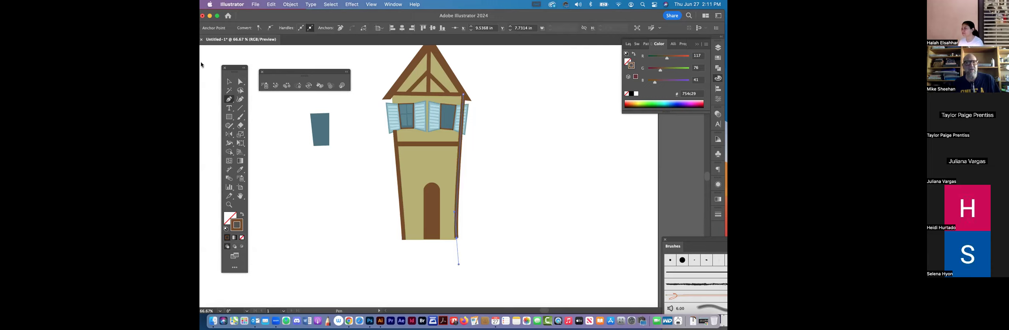
{"action": "left_click", "coordinate": [228, 82]}
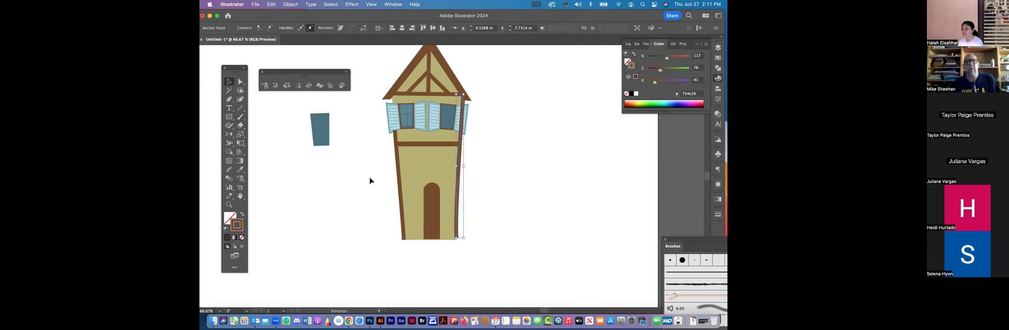
{"action": "key", "text": "super+shift+a"}
Step: Bring the right window with its shutters in front of the right edge timber, and deselect them
{"action": "left_click_drag", "start_coordinate": [445, 124], "coordinate": [435, 125]}
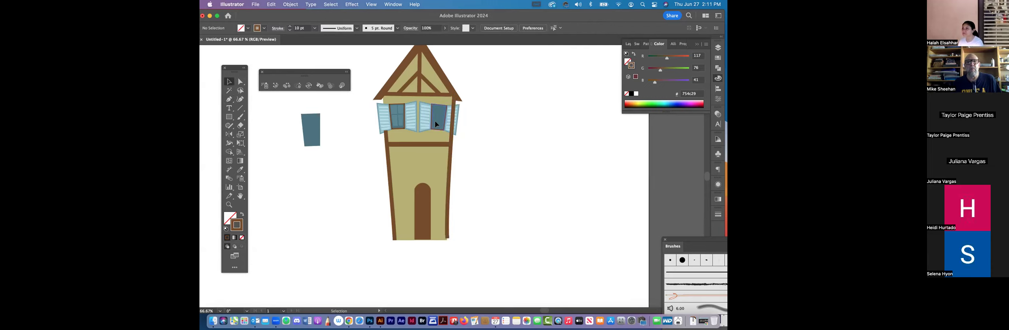
{"action": "left_click", "coordinate": [435, 121]}
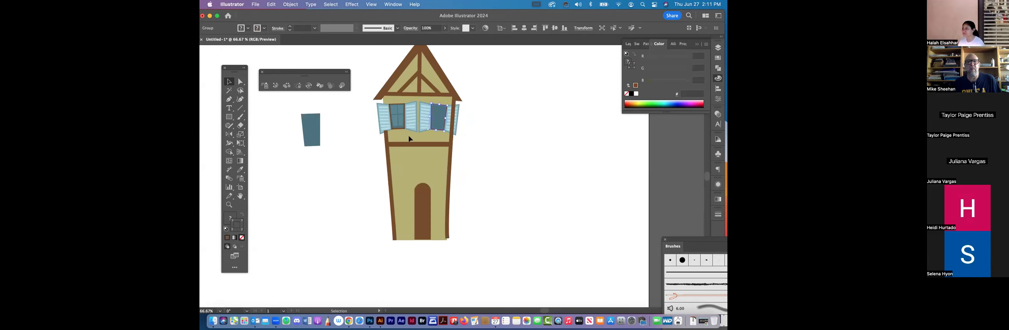
{"action": "key", "text": "a"}
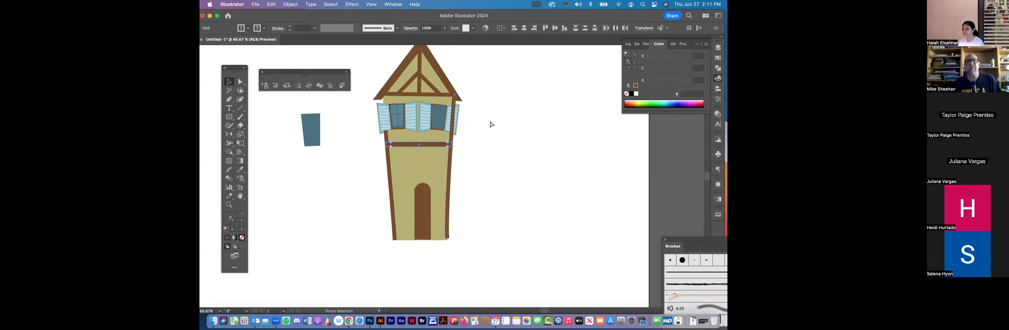
{"action": "left_click", "coordinate": [429, 112]}
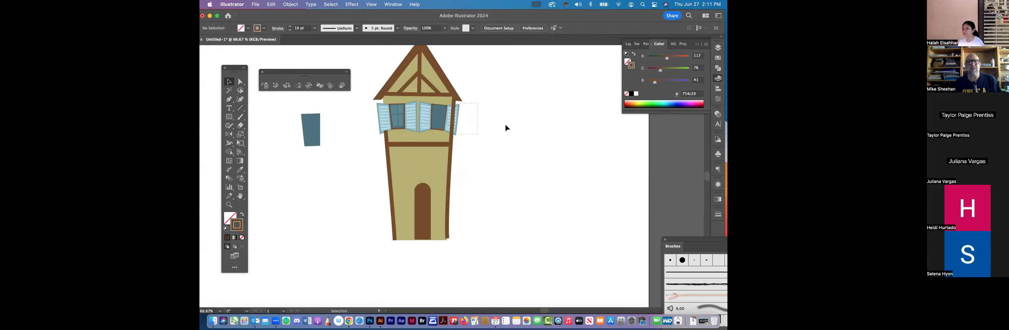
{"action": "key", "text": "v"}
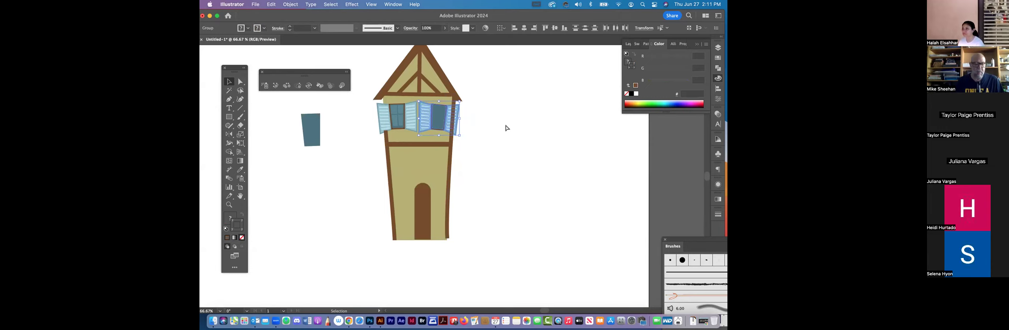
{"action": "left_click", "coordinate": [488, 117]}
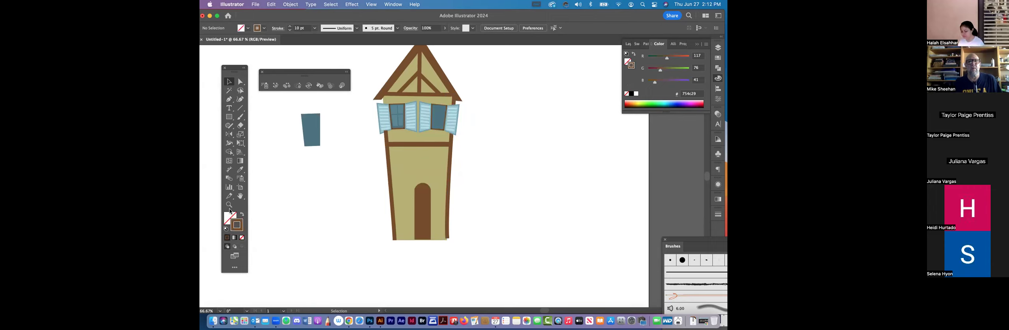
Step: Draw a closed four-sided outline over the lower part of the facade, between the edge timbers and down to the base, with the Pen tool
{"action": "left_click", "coordinate": [229, 100]}
{"action": "left_click", "coordinate": [392, 197]}
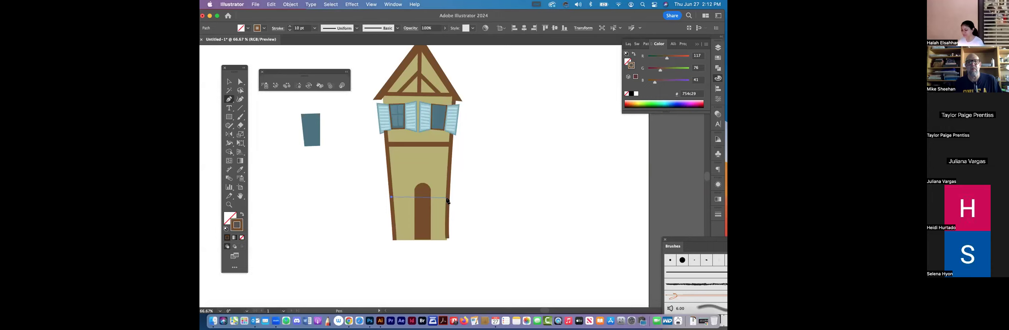
{"action": "left_click", "coordinate": [447, 198]}
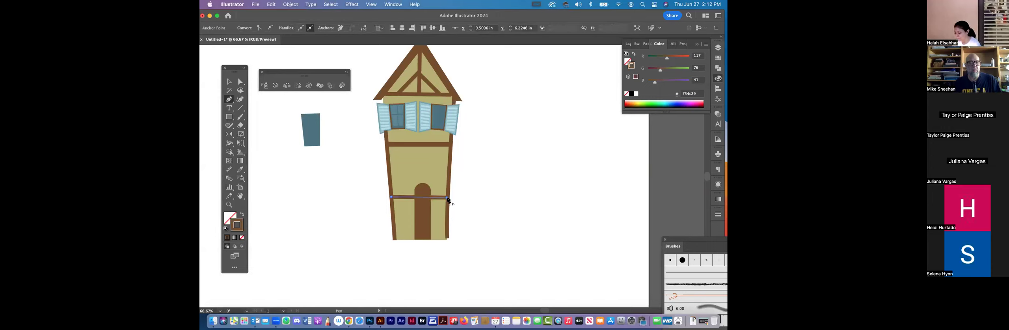
{"action": "left_click", "coordinate": [240, 169]}
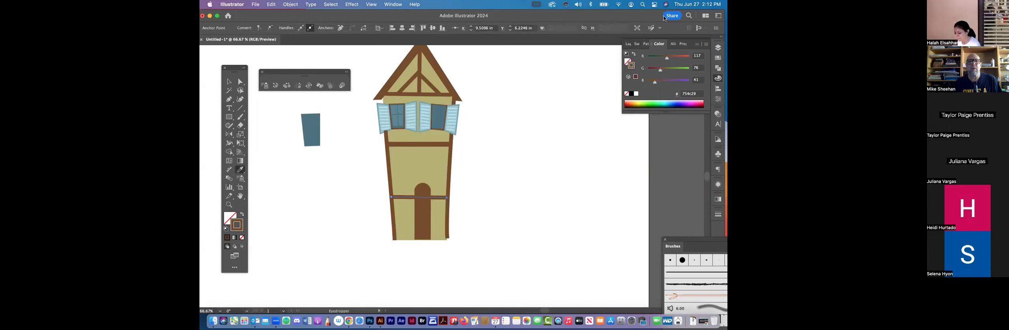
{"action": "left_click", "coordinate": [229, 100]}
{"action": "left_click", "coordinate": [391, 198]}
{"action": "left_click", "coordinate": [394, 240]}
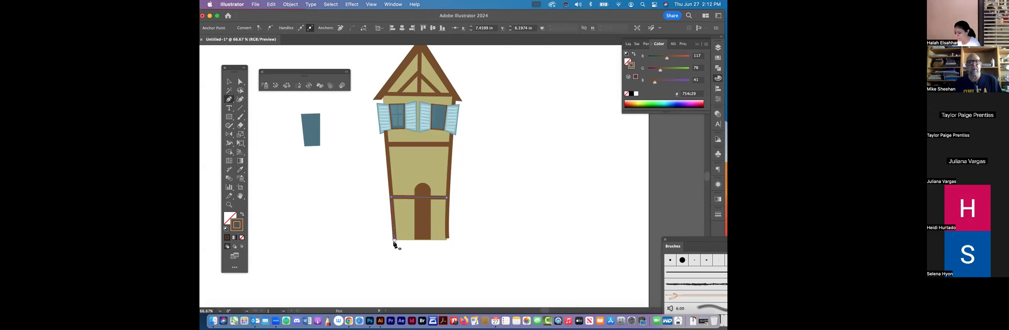
{"action": "left_click", "coordinate": [394, 242]}
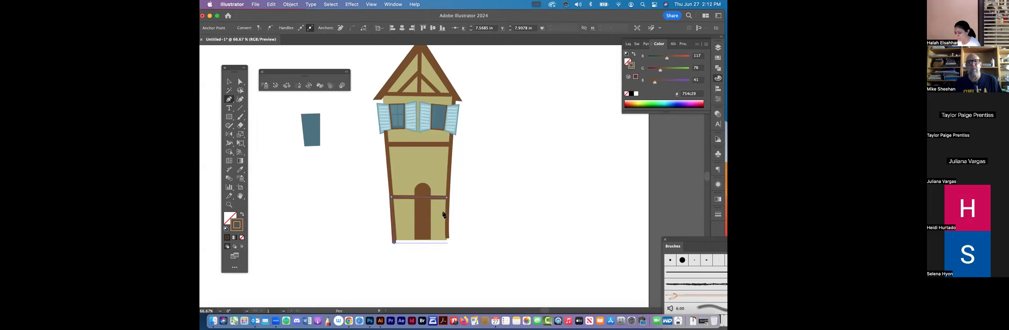
{"action": "left_click", "coordinate": [448, 243]}
{"action": "left_click", "coordinate": [447, 198]}
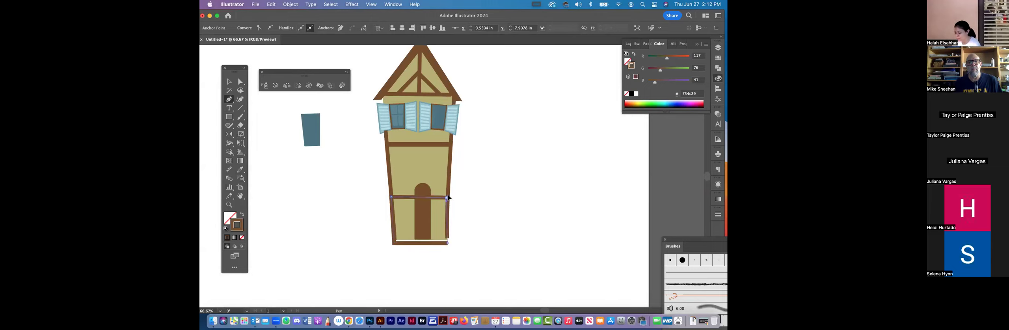
{"action": "left_click", "coordinate": [229, 82]}
{"action": "key", "text": "v"}
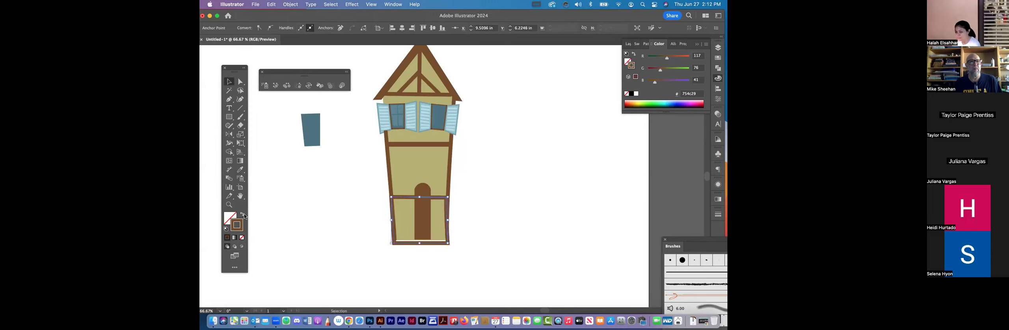
Step: Remove the stroke from the four-sided base shape and fill it with a mid-grey swatch
{"action": "left_click", "coordinate": [242, 238]}
{"action": "left_click", "coordinate": [230, 216]}
{"action": "left_click", "coordinate": [718, 57]}
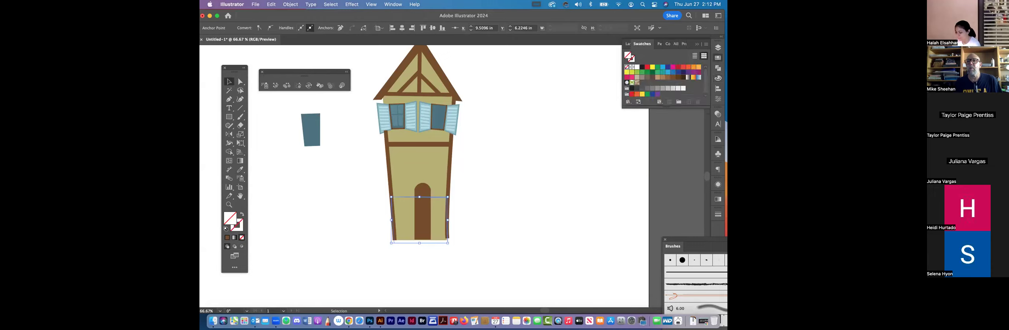
{"action": "left_click", "coordinate": [658, 88]}
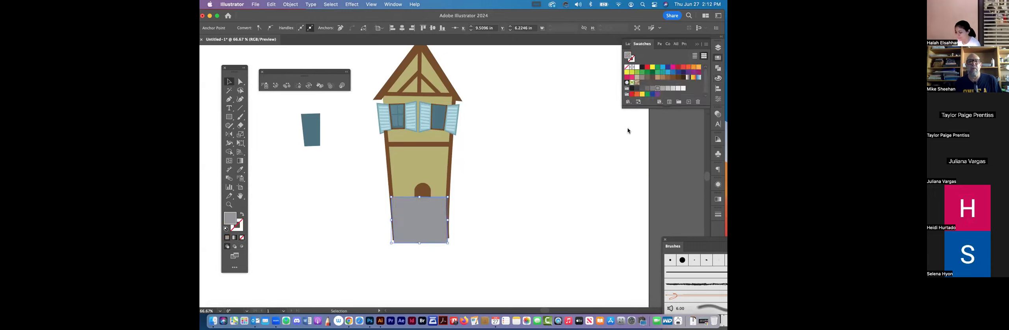
Step: Bring the arched door and the left edge timber in front of the grey base, and deselect them
{"action": "left_click", "coordinate": [431, 190]}
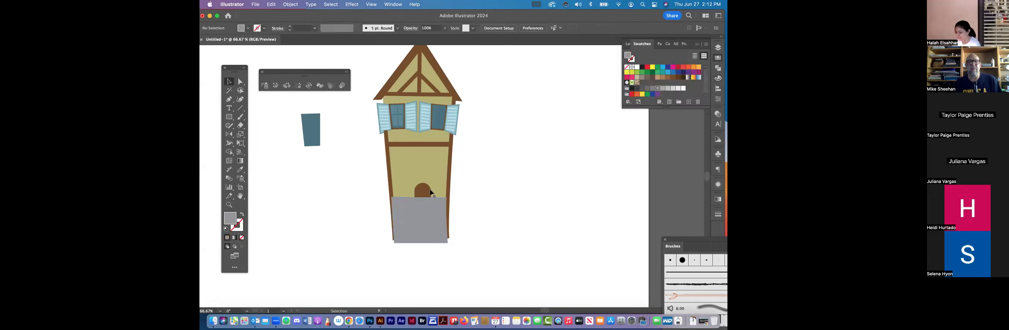
{"action": "left_click", "coordinate": [393, 182], "text": "shift"}
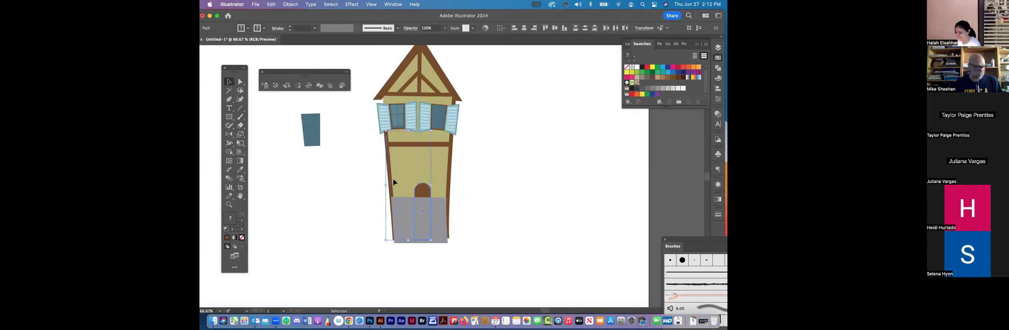
{"action": "key", "text": "super+shift+bracketright"}
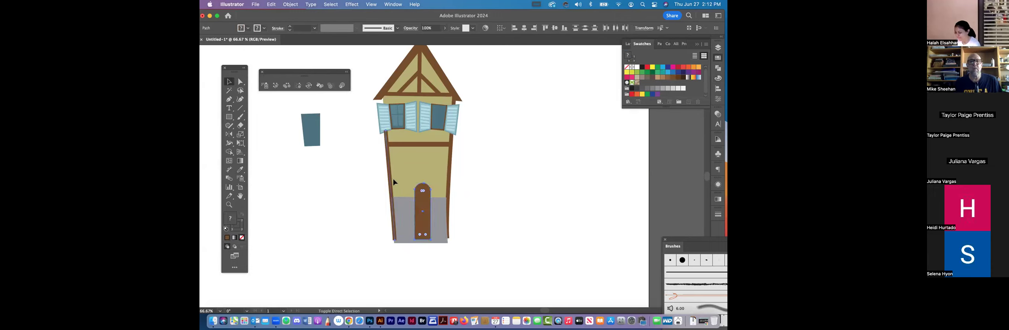
{"action": "left_click", "coordinate": [453, 173]}
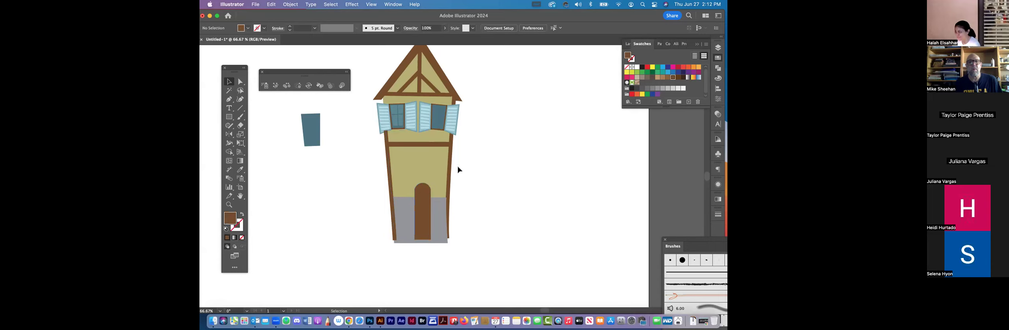
Step: Bring the right edge timber and the rightmost shutter in front of the grey base, and deselect them
{"action": "left_click", "coordinate": [291, 4]}
{"action": "left_click", "coordinate": [295, 77]}
{"action": "left_click_drag", "start_coordinate": [526, 113], "coordinate": [456, 157]}
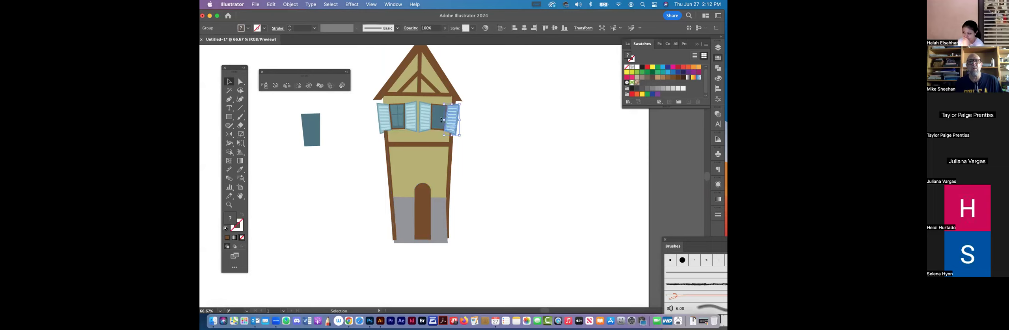
{"action": "left_click", "coordinate": [451, 157], "text": "shift"}
{"action": "key", "text": "shift+super+bracketright"}
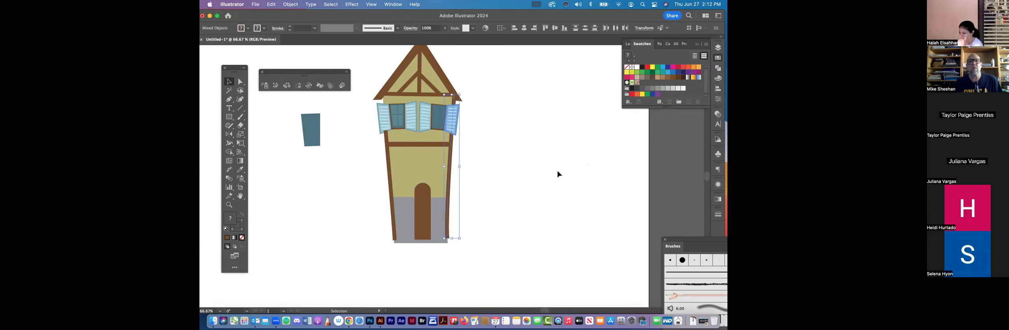
{"action": "left_click", "coordinate": [554, 170]}
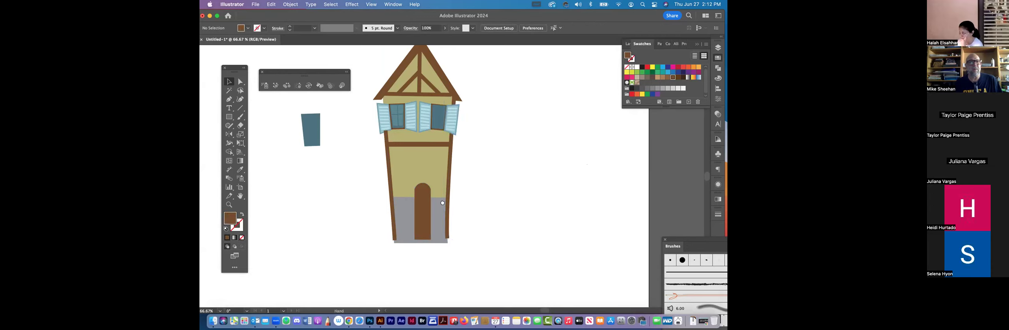
Step: Raise both bottom corners of the grey base to line up with the lower ends of the edge timbers, and deselect it
{"action": "scroll", "coordinate": [355, 209], "scroll_direction": "down", "scroll_amount": 1}
{"action": "left_click", "coordinate": [231, 204]}
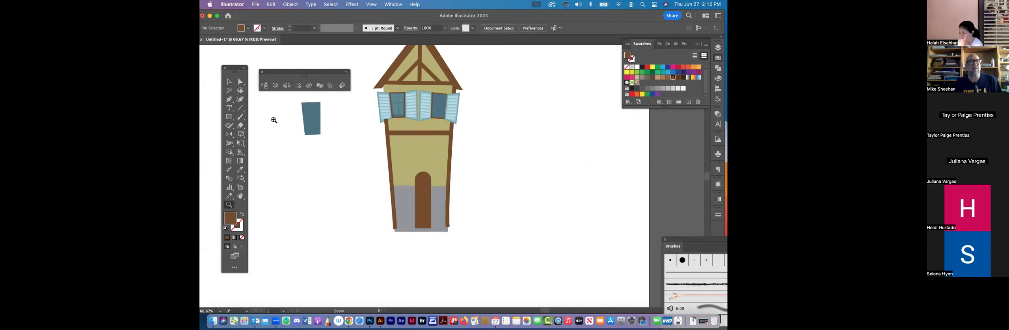
{"action": "left_click", "coordinate": [240, 82]}
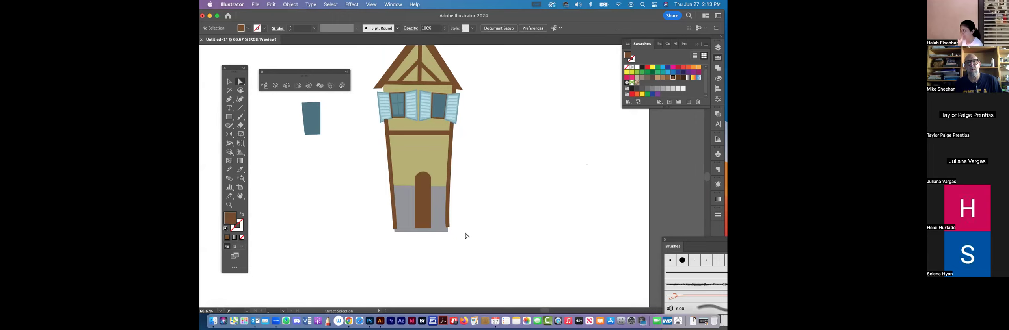
{"action": "left_click", "coordinate": [444, 232]}
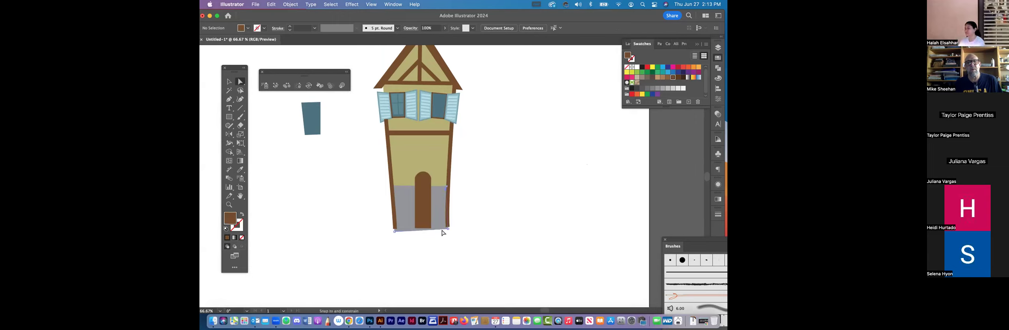
{"action": "left_click_drag", "start_coordinate": [393, 233], "coordinate": [395, 230]}
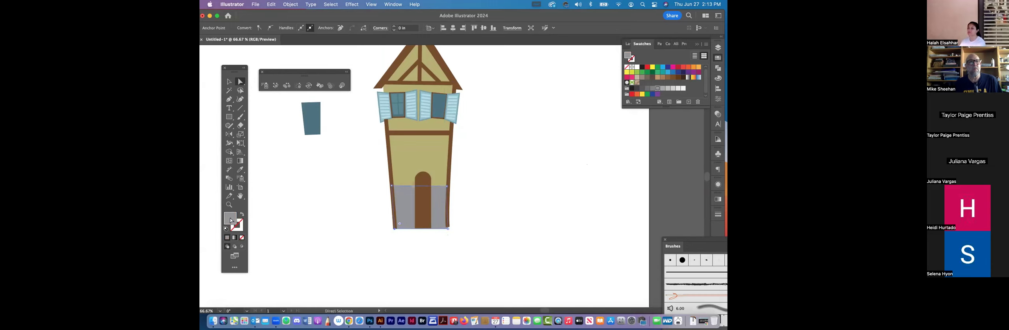
{"action": "key", "text": "super+shift+a"}
Step: Draw a small ellipse on the grey base beside the door's upper left, and fill it with a darker grey swatch
{"action": "left_click", "coordinate": [229, 205]}
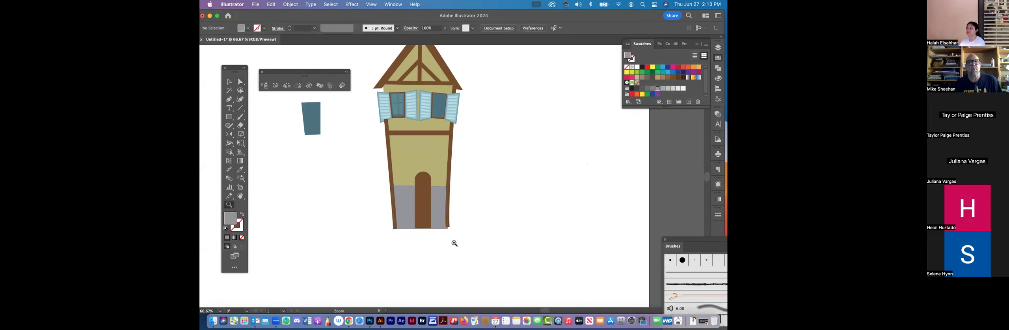
{"action": "left_click_drag", "start_coordinate": [452, 242], "coordinate": [483, 259]}
{"action": "left_click", "coordinate": [483, 259]}
{"action": "left_click", "coordinate": [230, 118]}
{"action": "left_click", "coordinate": [230, 119]}
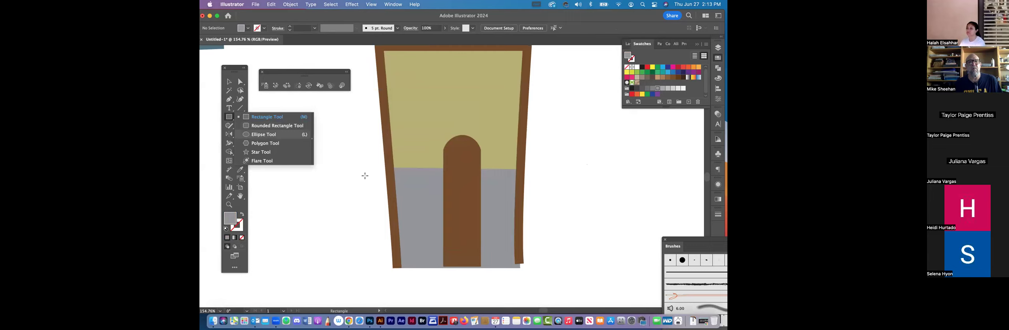
{"action": "key", "text": "l"}
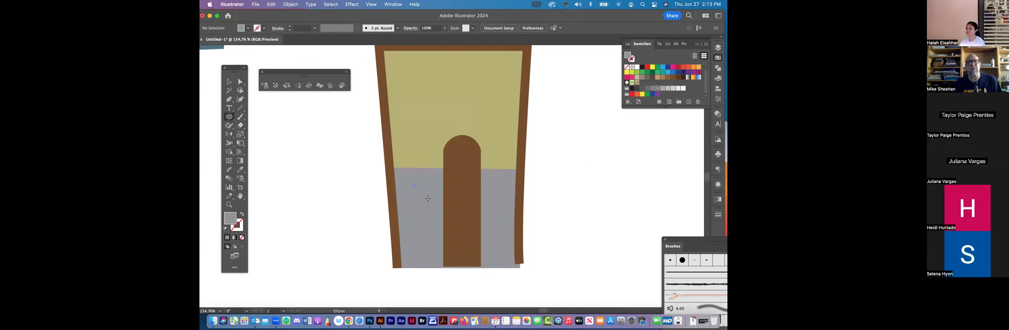
{"action": "left_click", "coordinate": [652, 89]}
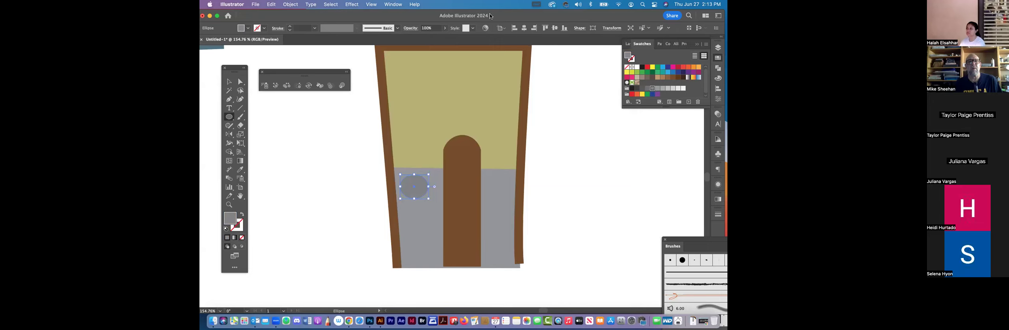
Step: Apply a Roughen effect to the dark grey ellipse with 10% relative size, detail 10 and smooth points
{"action": "left_click", "coordinate": [352, 5]}
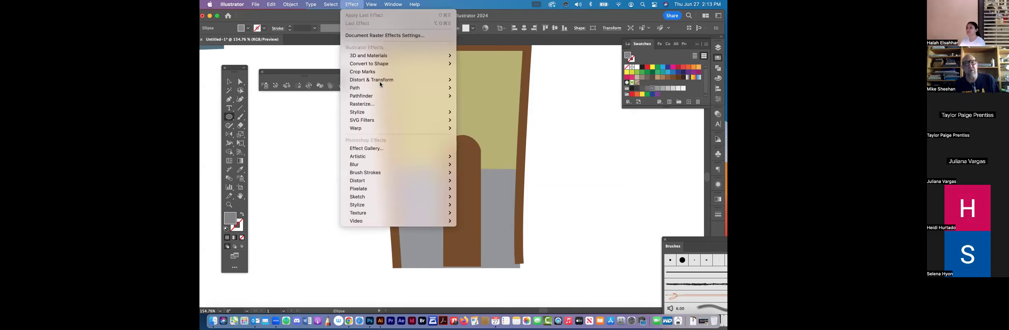
{"action": "mouse_move", "coordinate": [418, 80]}
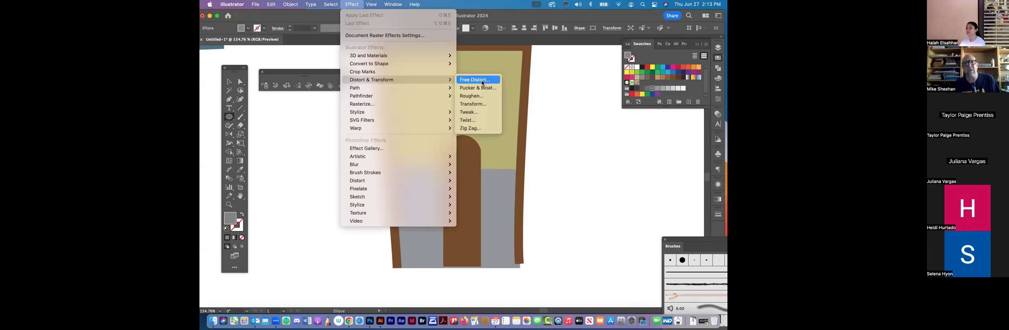
{"action": "left_click", "coordinate": [484, 96]}
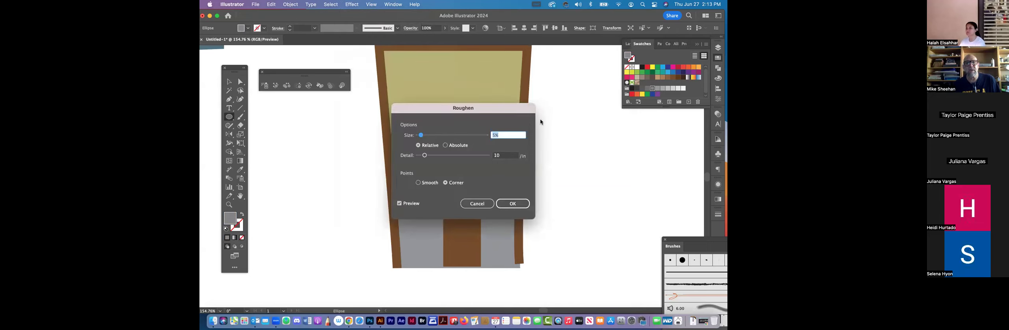
{"action": "left_click_drag", "start_coordinate": [423, 107], "coordinate": [557, 113]}
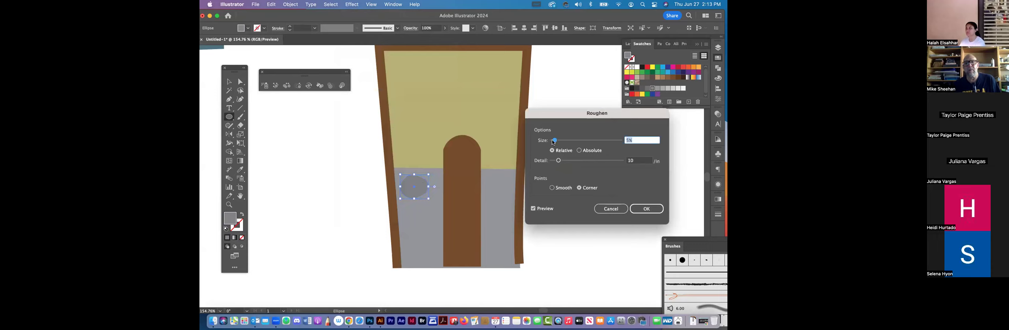
{"action": "left_click_drag", "start_coordinate": [553, 143], "coordinate": [557, 142]}
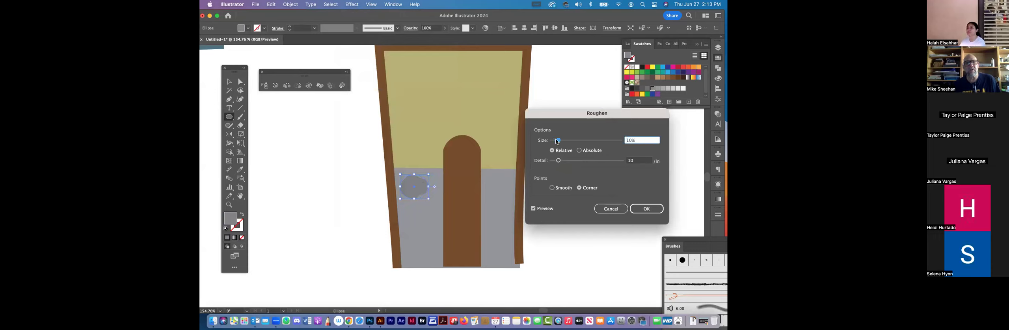
{"action": "left_click", "coordinate": [567, 162]}
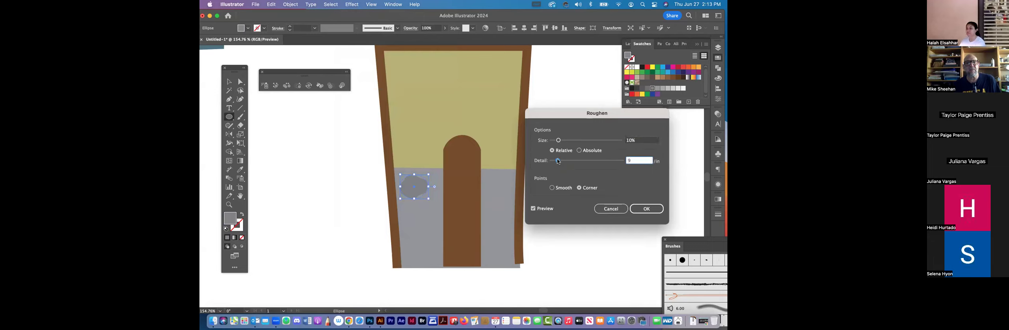
{"action": "left_click_drag", "start_coordinate": [560, 162], "coordinate": [560, 163]}
{"action": "left_click", "coordinate": [554, 190]}
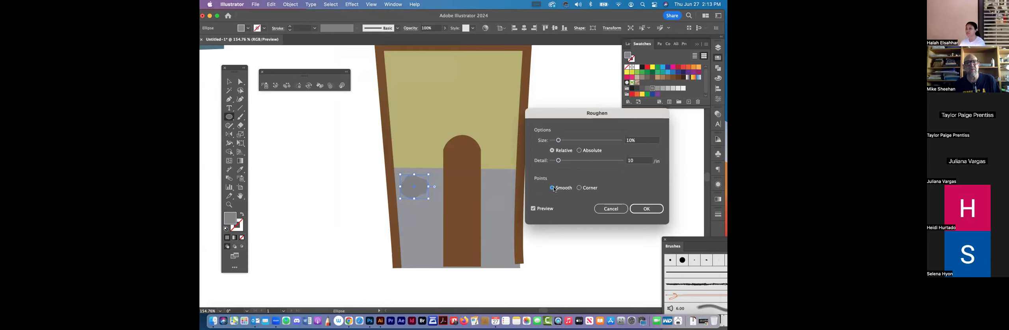
{"action": "left_click", "coordinate": [633, 210]}
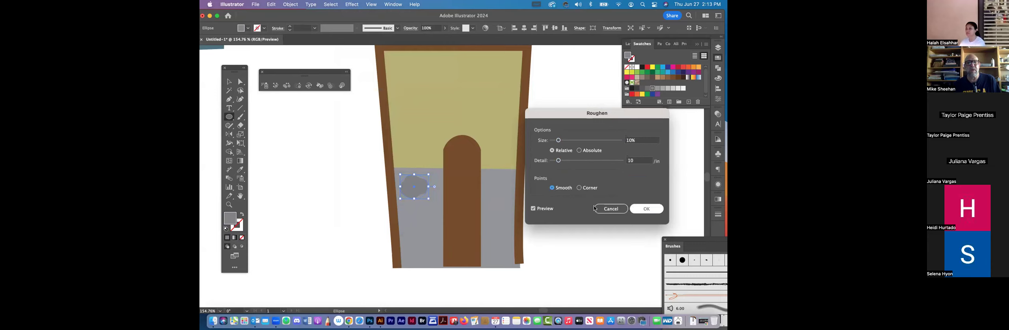
Step: Create another grey ellipse 0.4503 in wide and 0.3859 in high
{"action": "left_click", "coordinate": [424, 190]}
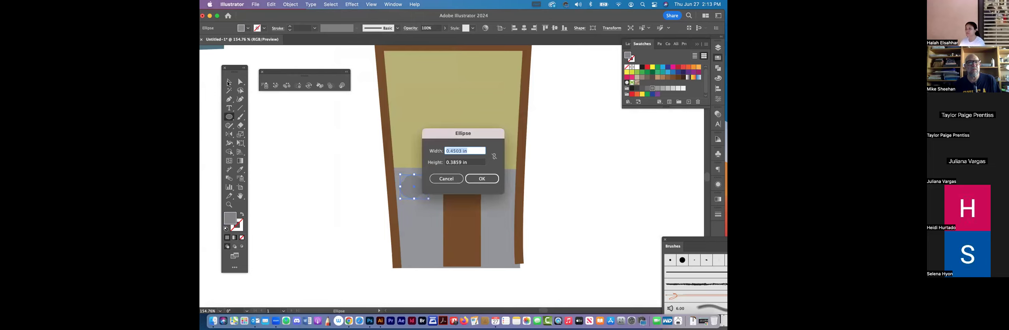
{"action": "left_click", "coordinate": [495, 181]}
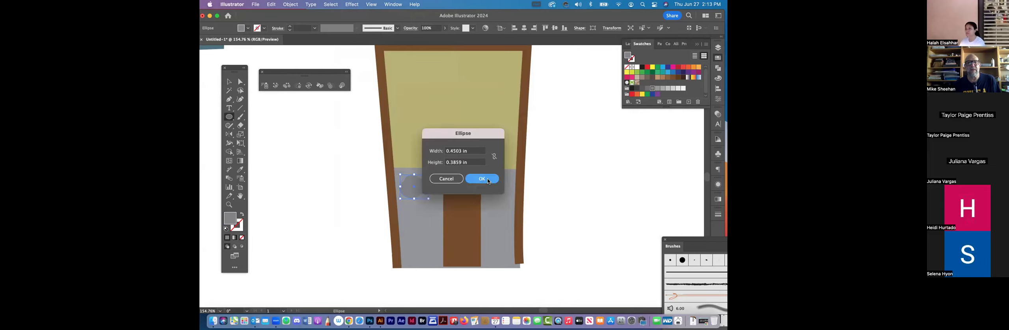
Step: Copy the roughened stone to the grey base between the door and the right edge timber, shrink it, and deselect it
{"action": "left_click", "coordinate": [227, 82]}
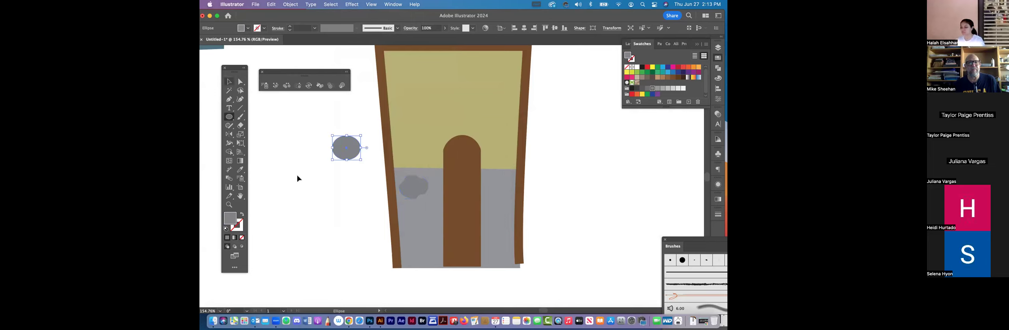
{"action": "left_click", "coordinate": [415, 185]}
{"action": "left_click", "coordinate": [416, 188]}
{"action": "left_click_drag", "start_coordinate": [420, 188], "coordinate": [519, 184]}
{"action": "left_click_drag", "start_coordinate": [484, 206], "coordinate": [558, 182]}
{"action": "left_click", "coordinate": [560, 182]}
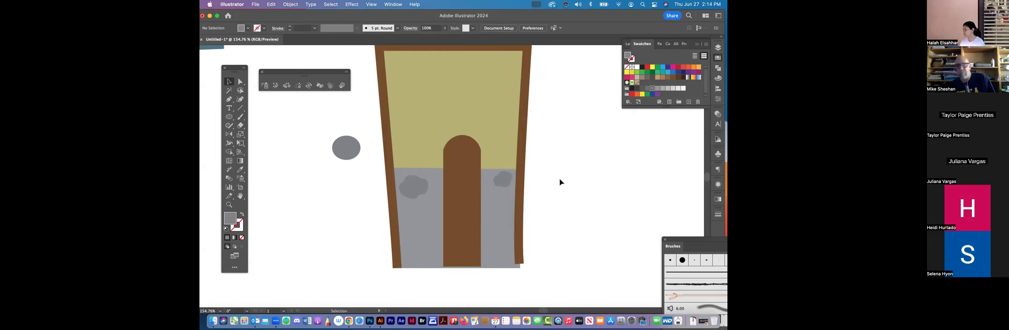
{"action": "left_click", "coordinate": [467, 193]}
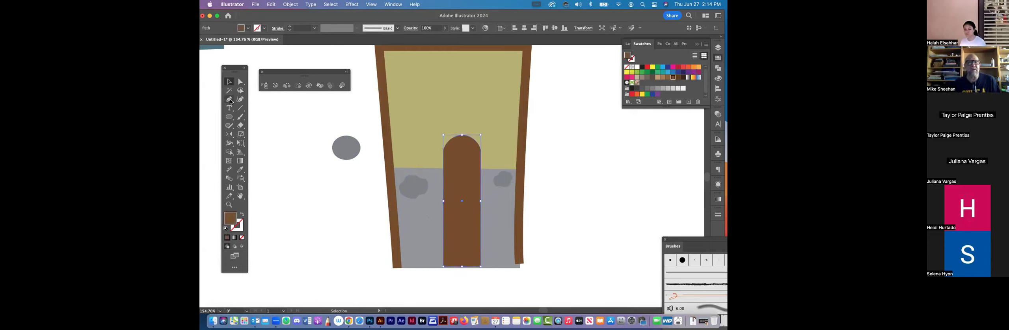
{"action": "key", "text": "p"}
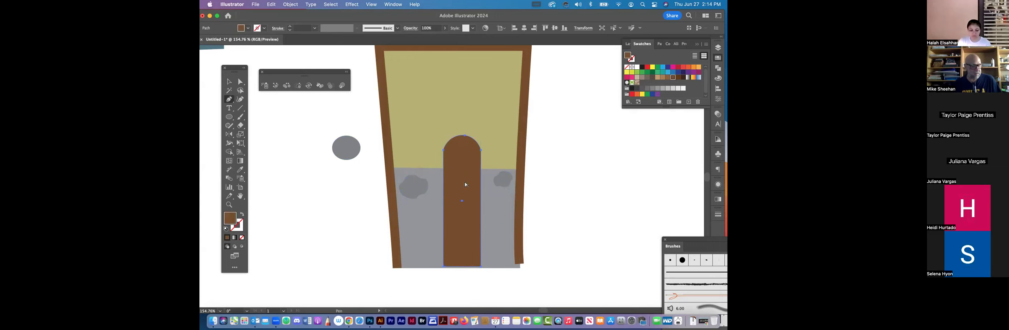
{"action": "key", "text": "super+shift+a"}
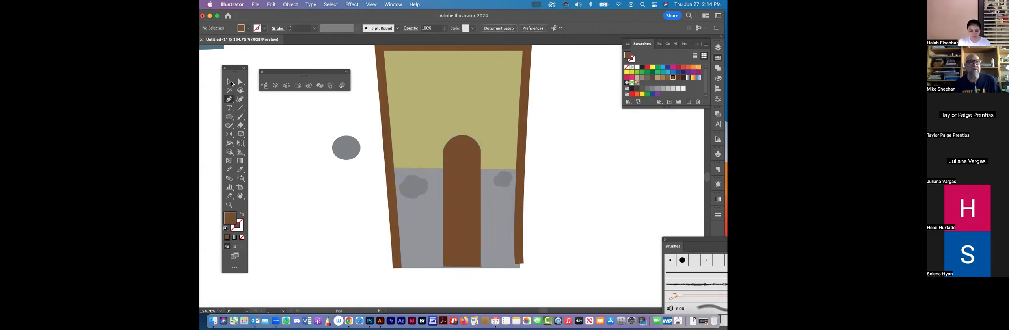
{"action": "key", "text": "v"}
{"action": "key", "text": "super+z"}
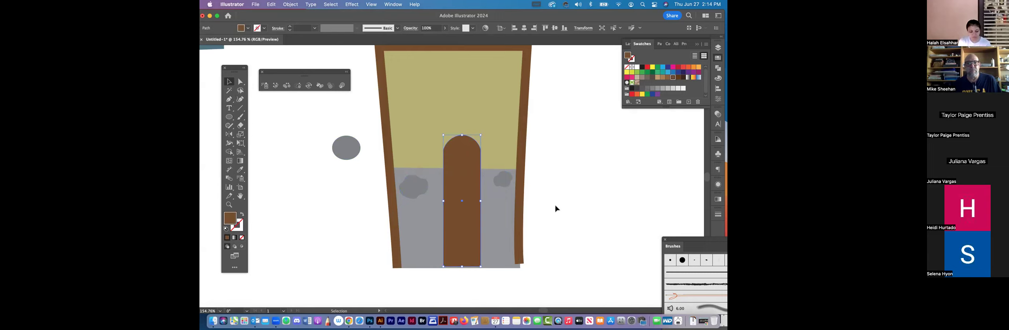
{"action": "key", "text": "super+c"}
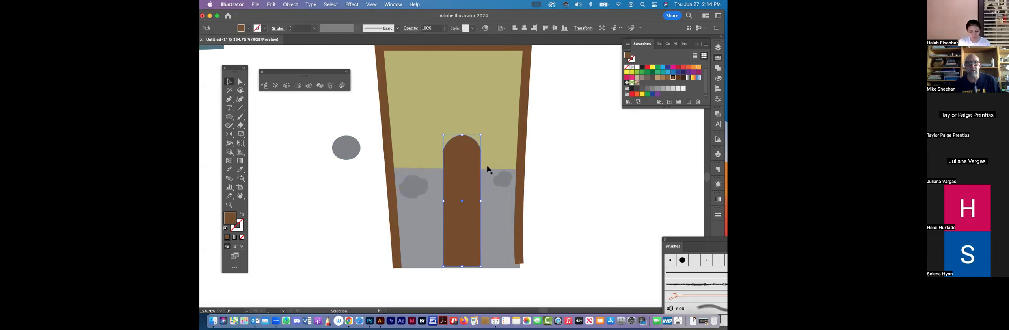
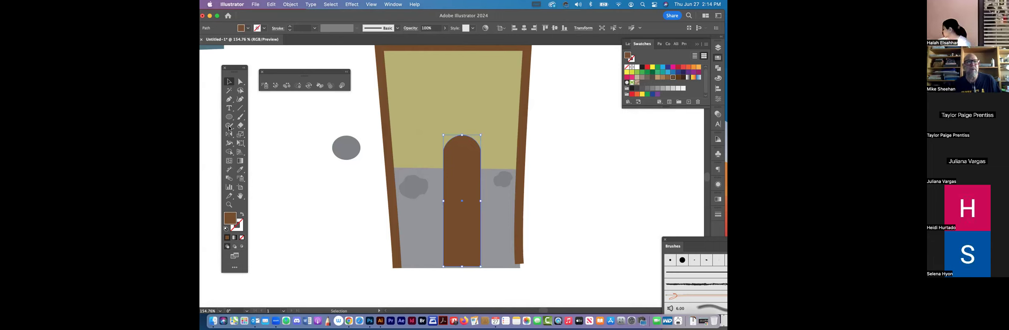
{"action": "left_click", "coordinate": [323, 134]}
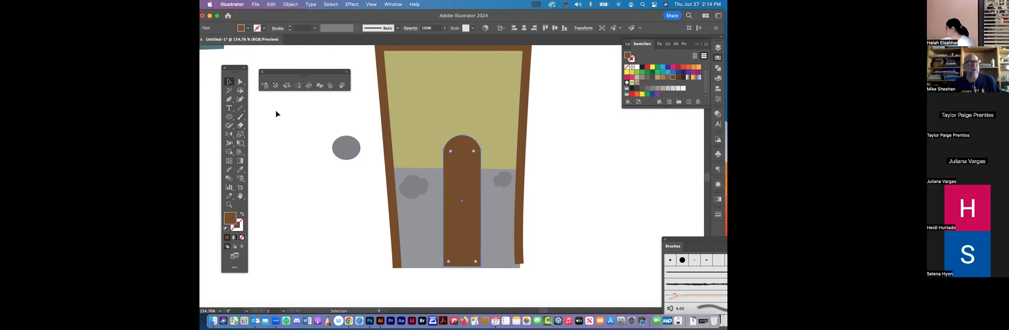
Step: Draw a straight vertical plank line down the door's left part with the Pen tool, and swap its brown fill to the stroke
{"action": "left_click", "coordinate": [230, 100]}
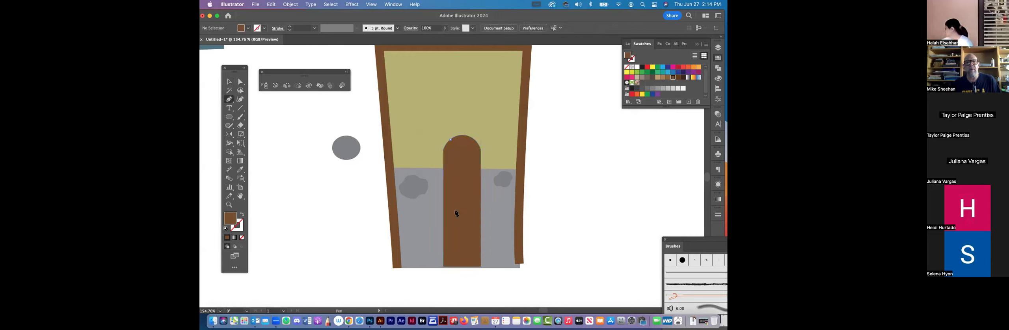
{"action": "left_click", "coordinate": [451, 269]}
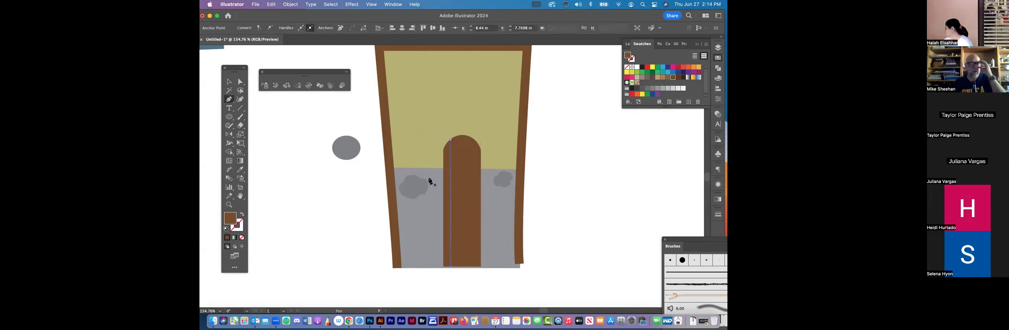
{"action": "left_click", "coordinate": [243, 214]}
{"action": "left_click", "coordinate": [243, 228]}
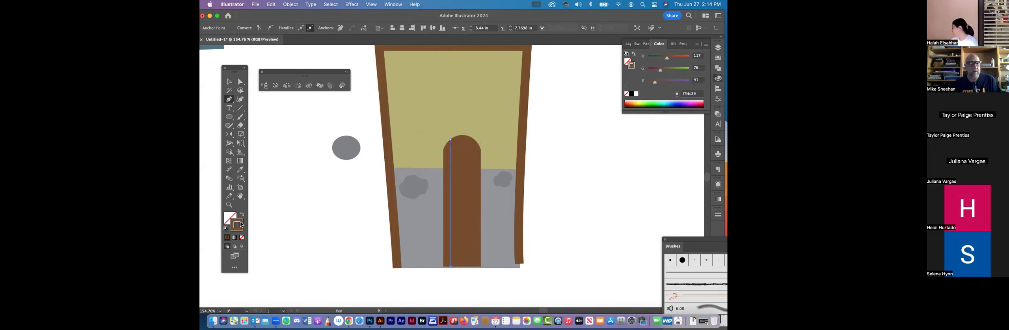
Step: Darken the plank line's stroke colour to brown 603D22, and deselect it
{"action": "double_click", "coordinate": [236, 225]}
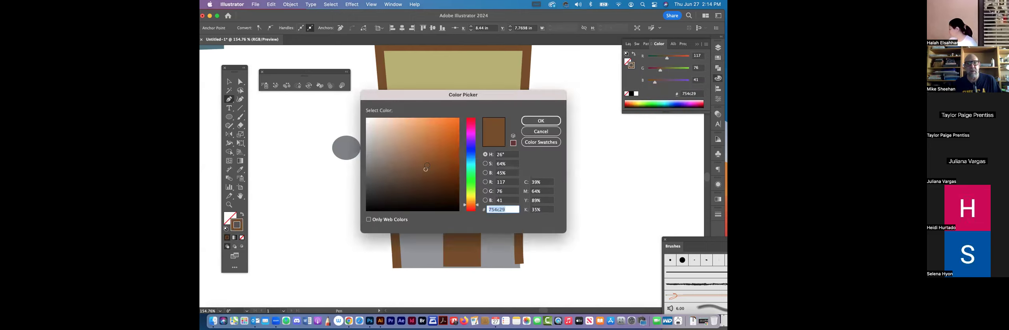
{"action": "left_click", "coordinate": [427, 175]}
{"action": "left_click", "coordinate": [553, 121]}
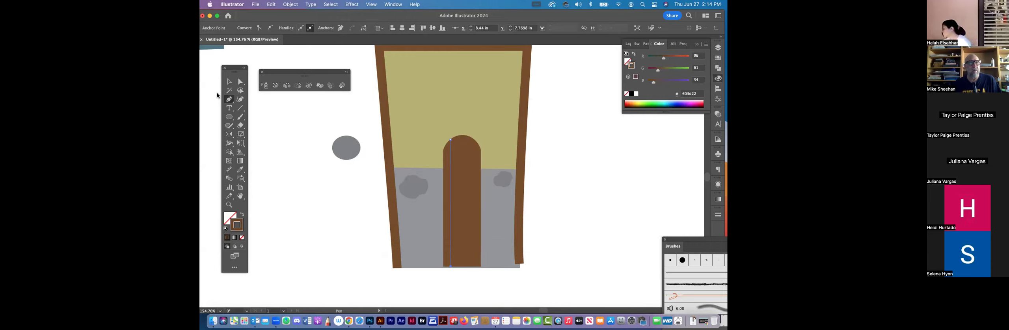
{"action": "left_click", "coordinate": [229, 83]}
{"action": "left_click", "coordinate": [298, 153]}
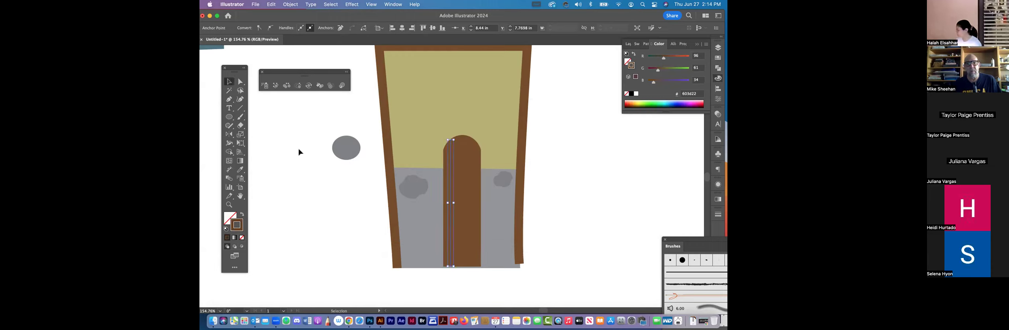
Step: Copy the plank line to the door's centre, extend its upper end to the top of the arch, and deselect it
{"action": "left_click", "coordinate": [452, 171]}
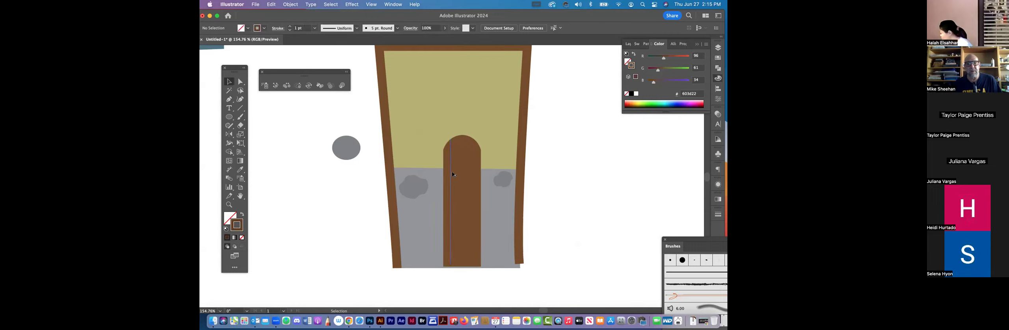
{"action": "left_click_drag", "start_coordinate": [451, 173], "coordinate": [465, 175]}
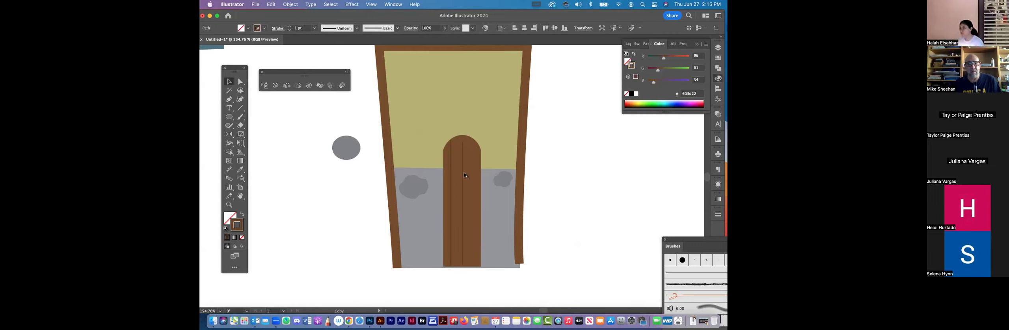
{"action": "left_click", "coordinate": [241, 83]}
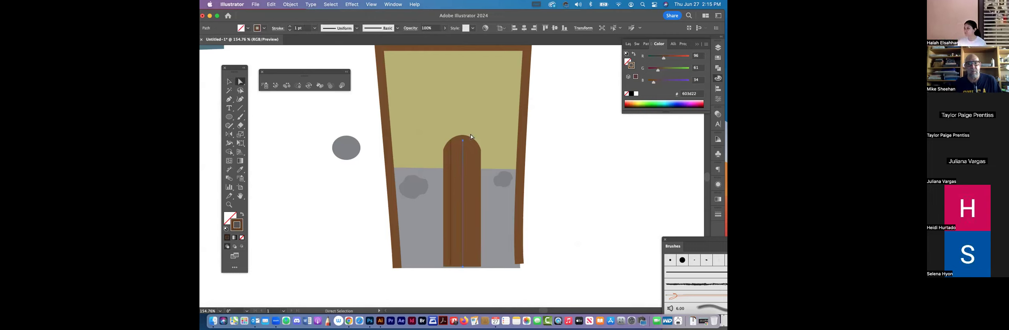
{"action": "left_click_drag", "start_coordinate": [463, 136], "coordinate": [463, 135]}
{"action": "key", "text": "shift+super+a"}
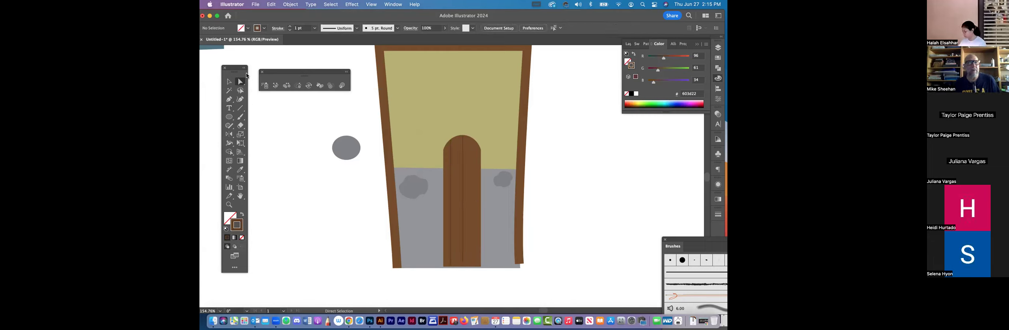
Step: Copy the centre plank line to the right part of the door
{"action": "key", "text": "v"}
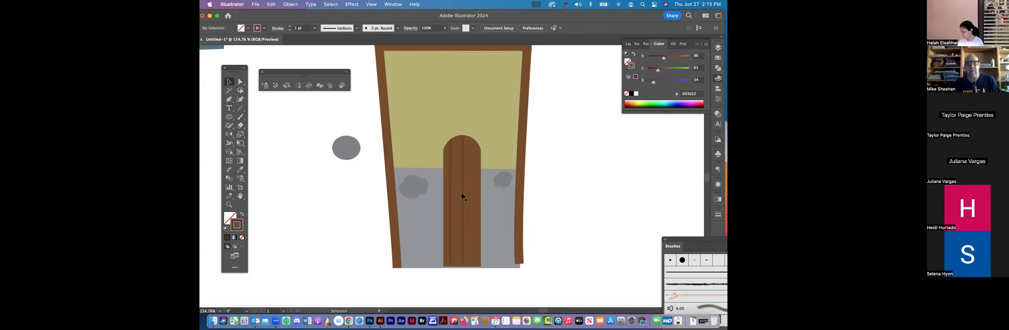
{"action": "left_click", "coordinate": [462, 194]}
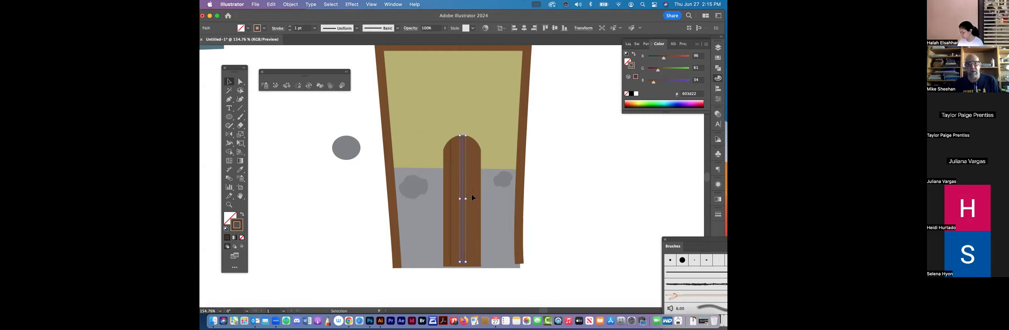
{"action": "left_click_drag", "start_coordinate": [474, 197], "coordinate": [476, 198]}
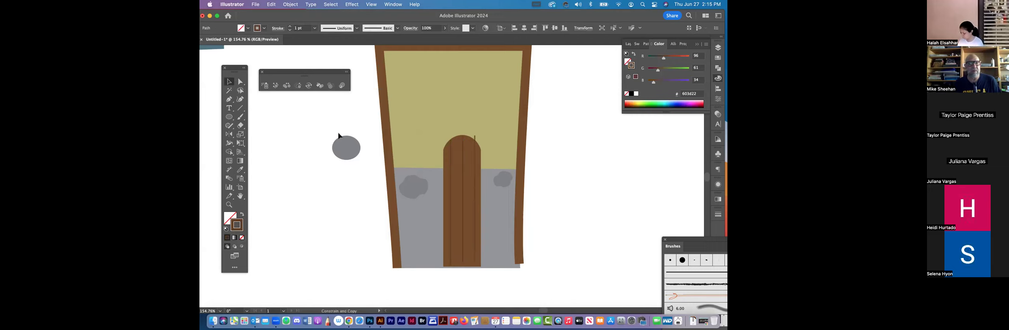
Step: Pull the right plank line's upper end down to the door's arch, extend its lower end to the door's bottom edge, and deselect it
{"action": "key", "text": "a"}
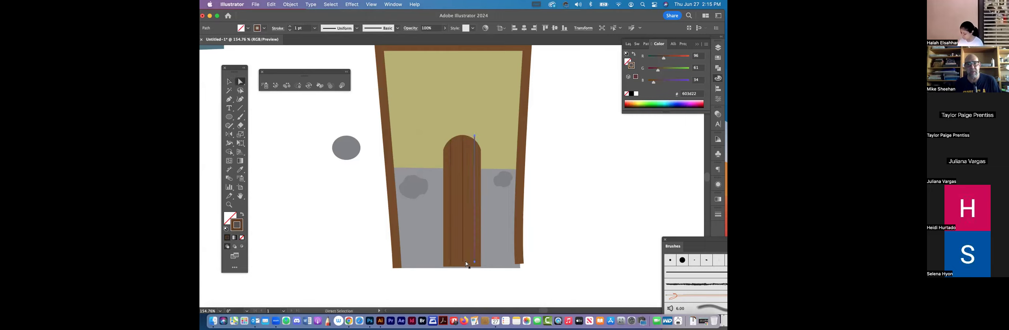
{"action": "left_click_drag", "start_coordinate": [465, 264], "coordinate": [466, 270]}
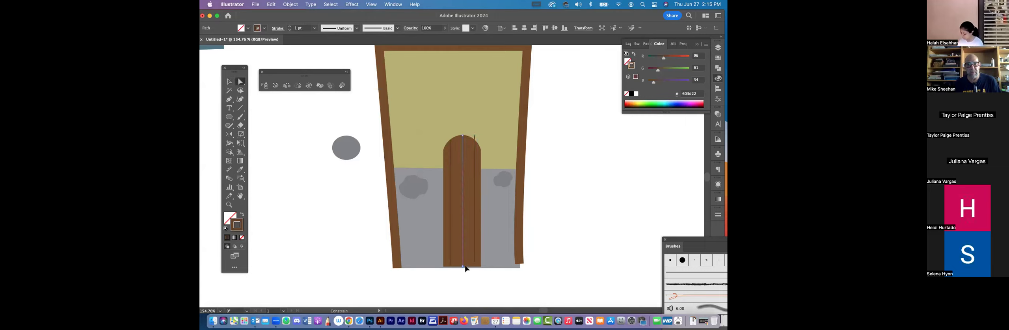
{"action": "left_click", "coordinate": [477, 137]}
{"action": "left_click", "coordinate": [475, 144]}
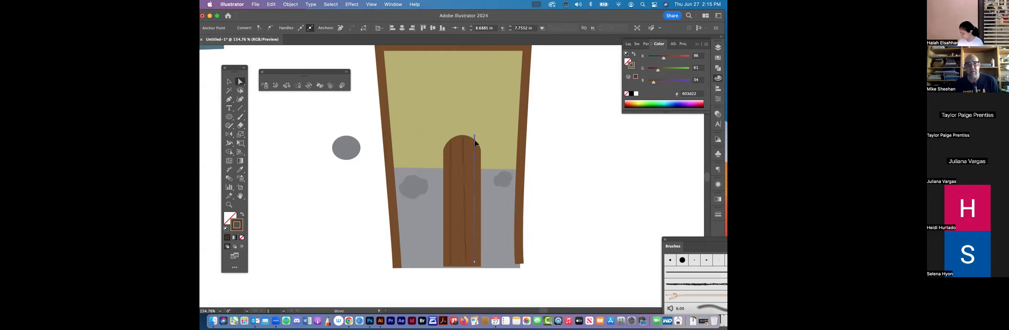
{"action": "left_click", "coordinate": [474, 265]}
{"action": "left_click_drag", "start_coordinate": [475, 262], "coordinate": [475, 268]}
{"action": "key", "text": "v"}
{"action": "left_click", "coordinate": [577, 124]}
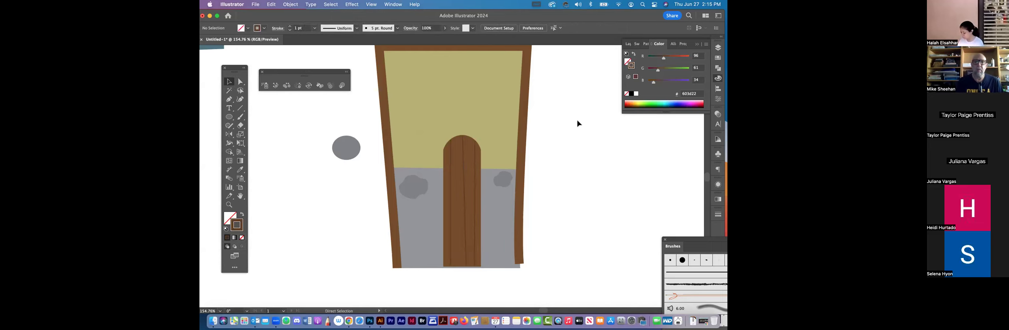
Step: Swap the brown from stroke to fill, leaving no stroke, and get the Pen tool ready at the roof
{"action": "key", "text": "super+minus"}
{"action": "key", "text": "super+minus"}
{"action": "left_click_drag", "start_coordinate": [500, 114], "coordinate": [502, 183]}
{"action": "scroll", "coordinate": [491, 180], "scroll_direction": "right", "scroll_amount": 1}
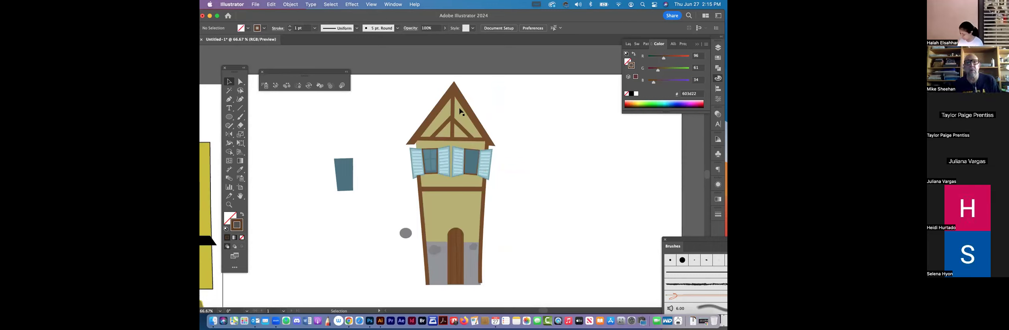
{"action": "left_click", "coordinate": [229, 205]}
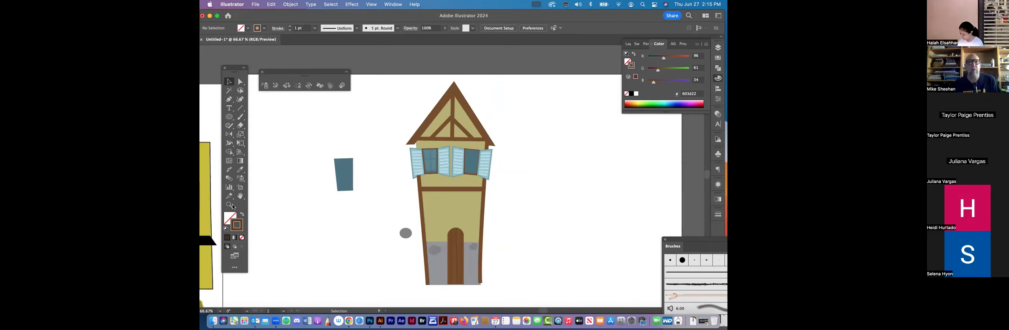
{"action": "left_click_drag", "start_coordinate": [400, 88], "coordinate": [440, 144]}
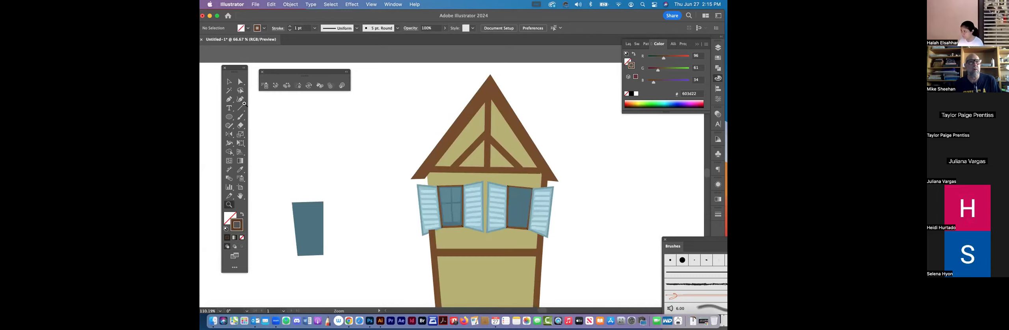
{"action": "key", "text": "p"}
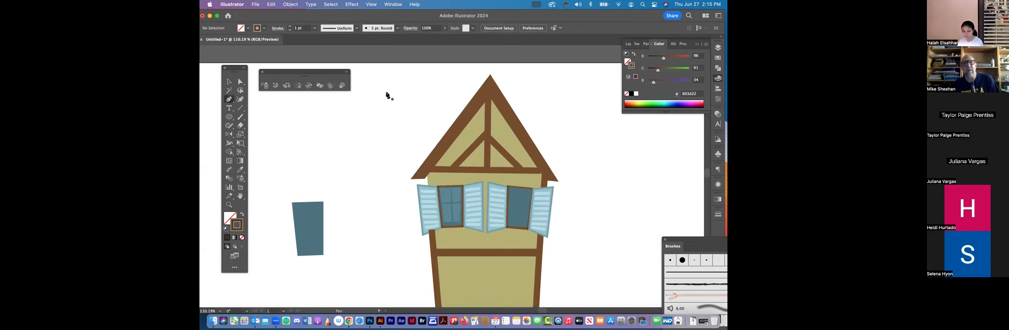
{"action": "key", "text": "a"}
{"action": "left_click_drag", "start_coordinate": [407, 84], "coordinate": [612, 253]}
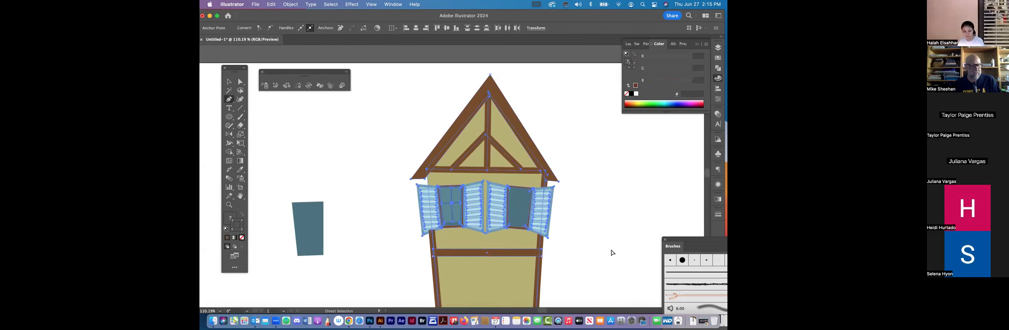
{"action": "left_click", "coordinate": [550, 94]}
{"action": "key", "text": "p"}
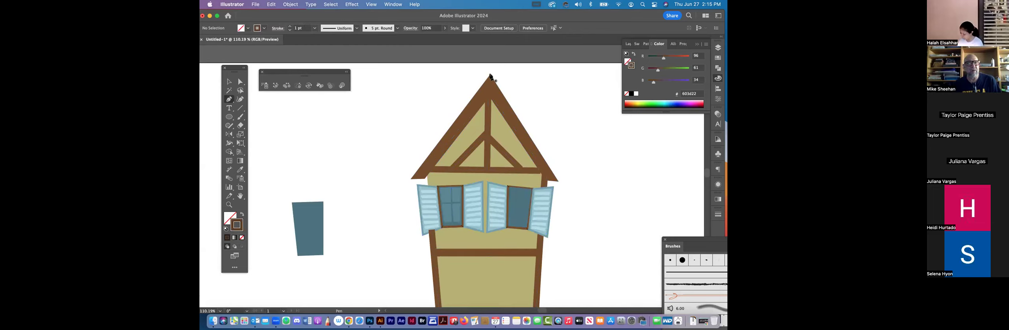
{"action": "left_click", "coordinate": [241, 169]}
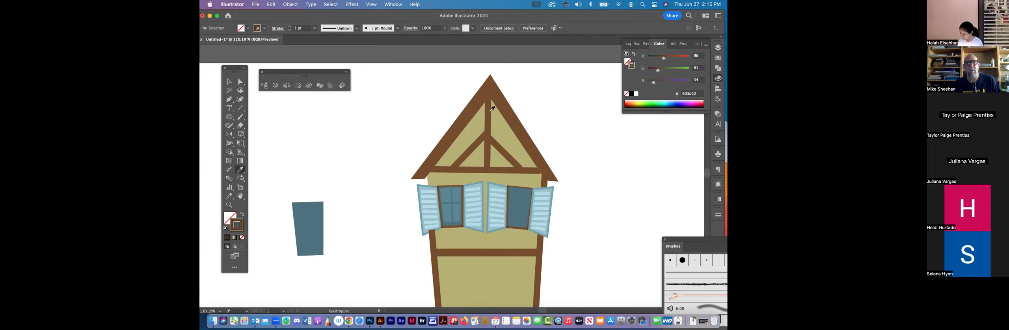
{"action": "key", "text": "shift+x"}
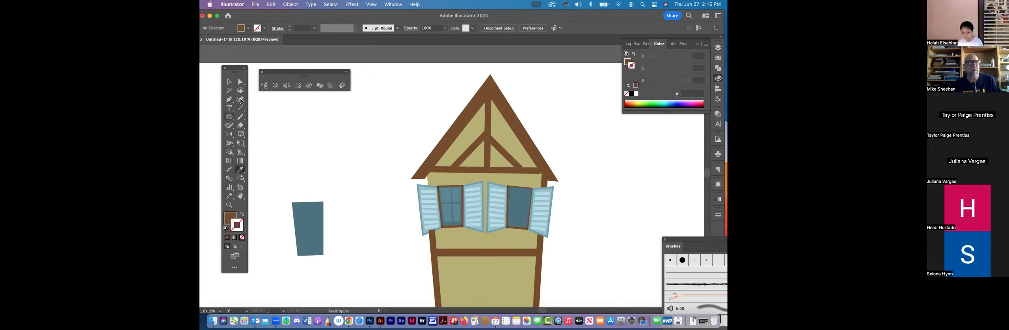
{"action": "key", "text": "p"}
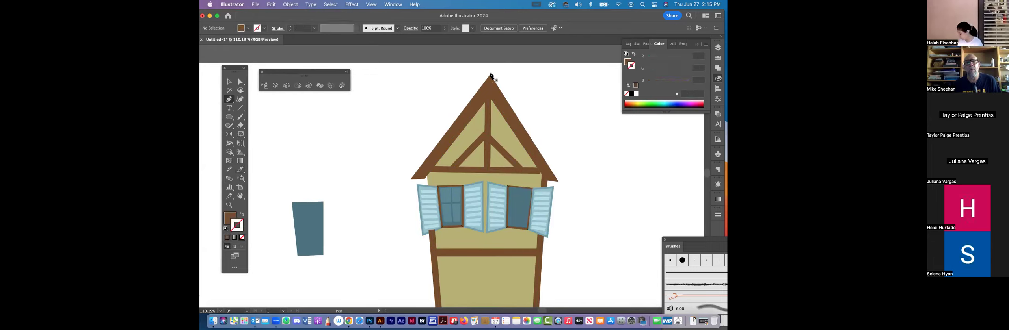
Step: Draw a stepped shingle edge with the Pen tool from the roof's peak down its left slope
{"action": "left_click", "coordinate": [489, 75]}
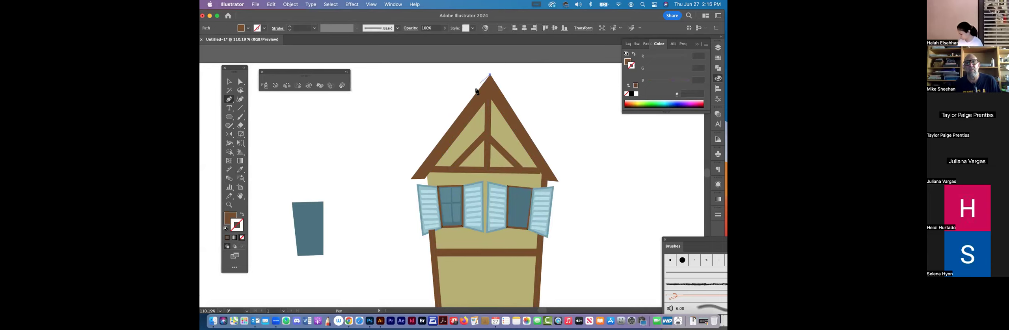
{"action": "left_click", "coordinate": [475, 91]}
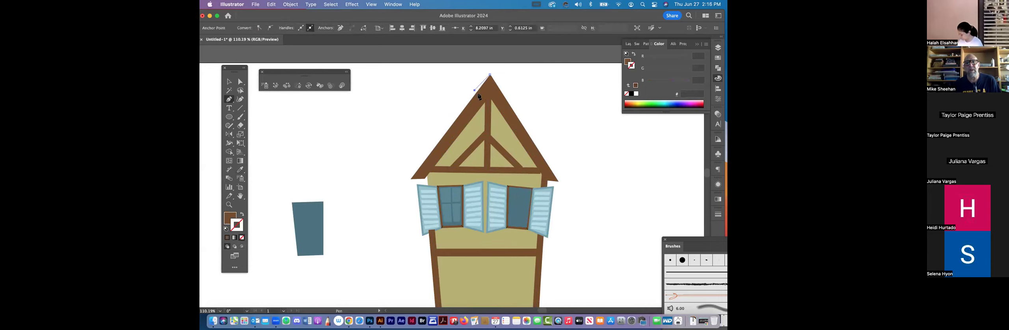
{"action": "left_click", "coordinate": [457, 112]}
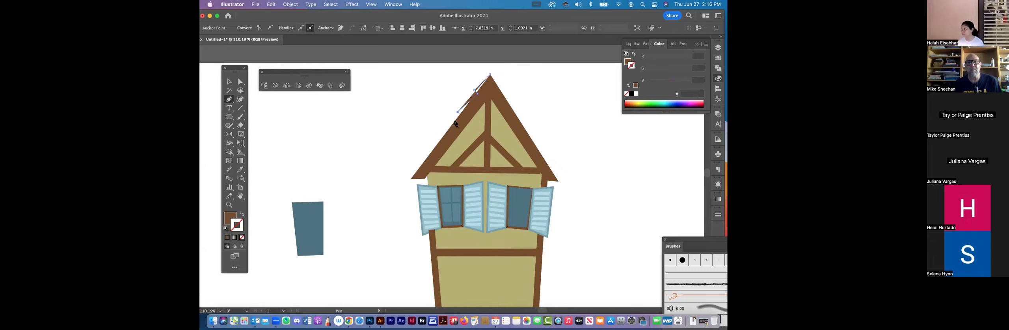
{"action": "left_click", "coordinate": [461, 115]}
{"action": "left_click", "coordinate": [445, 132]}
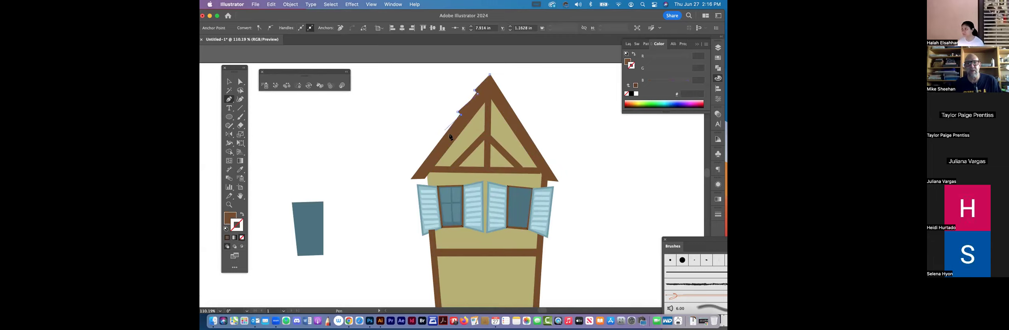
{"action": "left_click", "coordinate": [445, 132]}
{"action": "left_click_drag", "start_coordinate": [429, 151], "coordinate": [434, 155]}
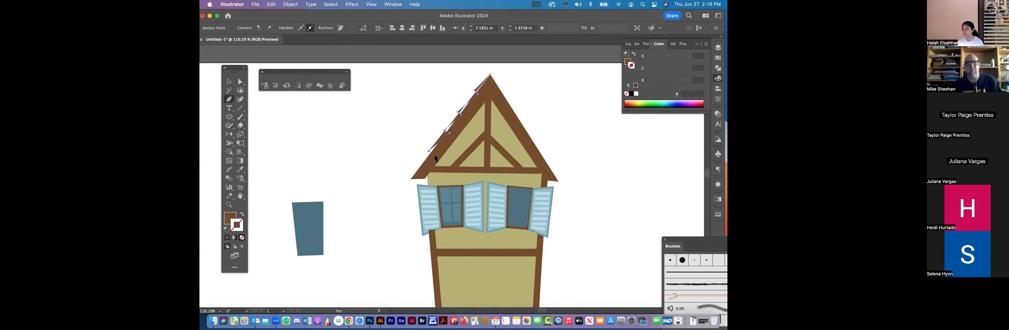
Step: Finish the shingle outline with a pointed tip at the left eave, close it at the roof's peak, and deselect it
{"action": "left_click", "coordinate": [411, 175]}
{"action": "left_click", "coordinate": [406, 176]}
{"action": "left_click", "coordinate": [412, 179]}
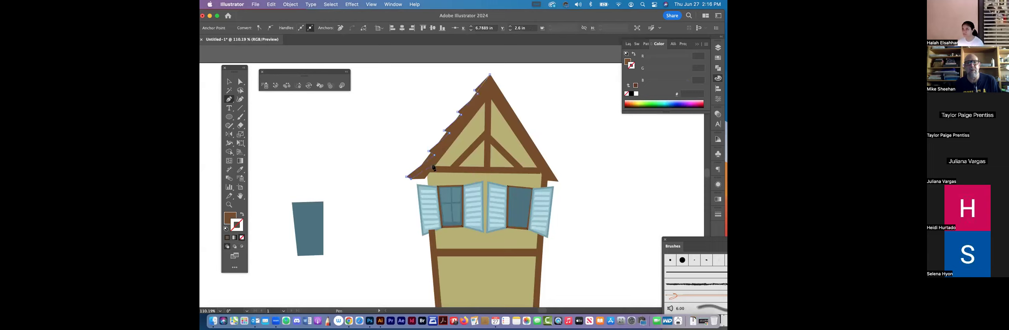
{"action": "left_click", "coordinate": [490, 89]}
{"action": "left_click", "coordinate": [491, 74]}
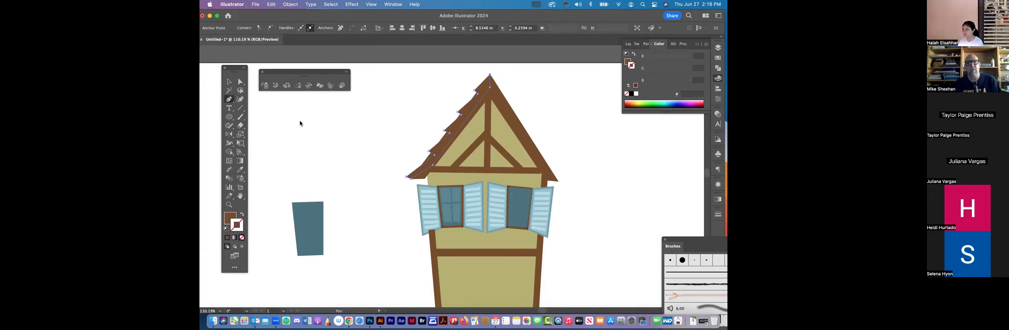
{"action": "key", "text": "v"}
{"action": "left_click", "coordinate": [527, 92]}
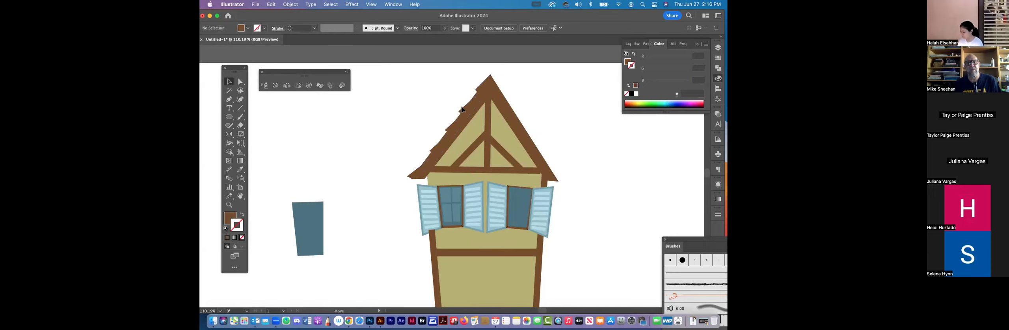
{"action": "left_click", "coordinate": [462, 110]}
{"action": "left_click", "coordinate": [372, 139]}
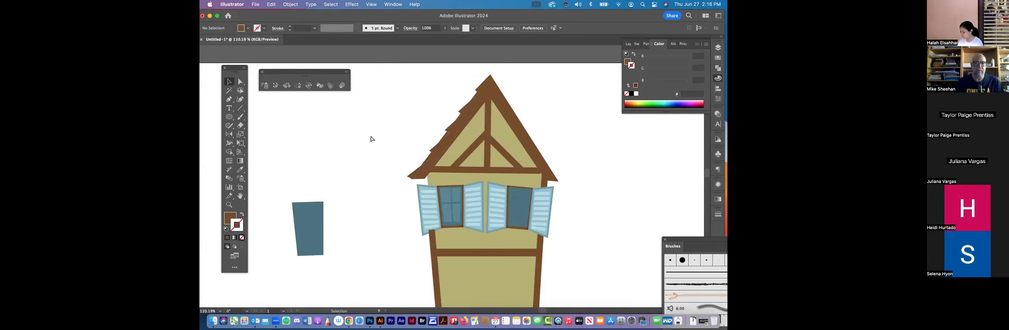
Step: Try to delete the spare teal window shape and the grey oval beside the house with one selection
{"action": "key", "text": "super+minus"}
{"action": "key", "text": "super+minus"}
{"action": "key", "text": "super+minus"}
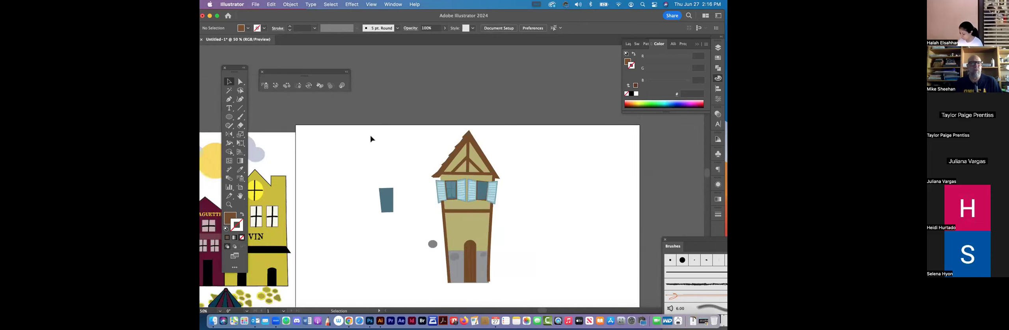
{"action": "scroll", "coordinate": [461, 206], "scroll_direction": "left", "scroll_amount": 5}
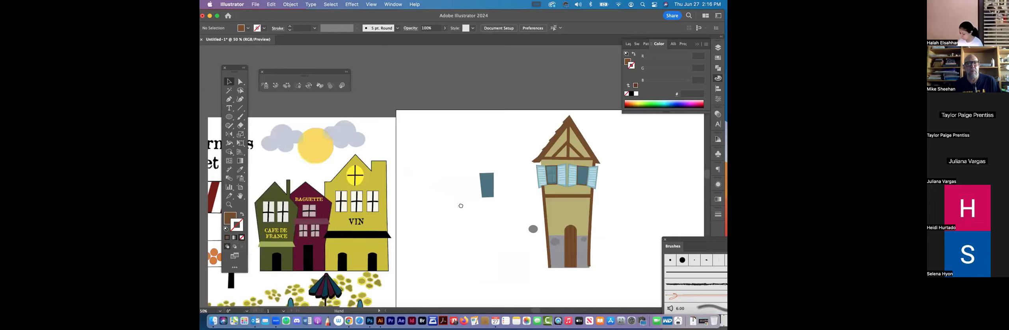
{"action": "scroll", "coordinate": [465, 206], "scroll_direction": "right", "scroll_amount": 1}
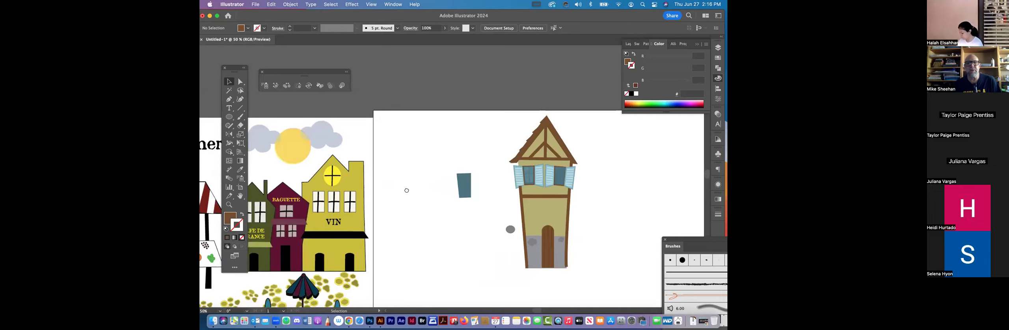
{"action": "scroll", "coordinate": [407, 190], "scroll_direction": "right", "scroll_amount": 10}
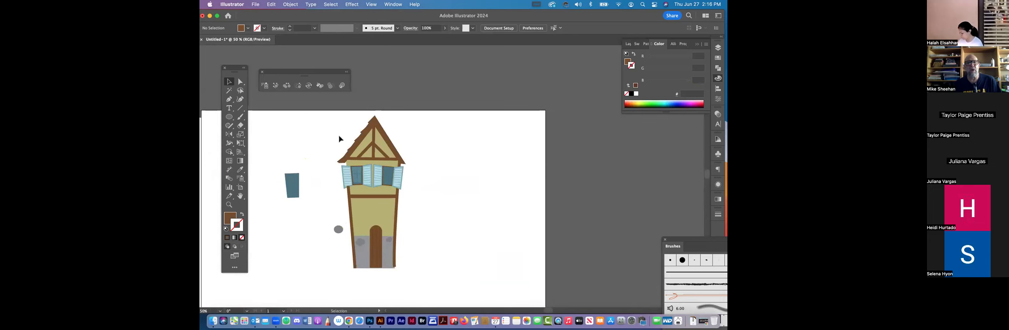
{"action": "left_click", "coordinate": [337, 232]}
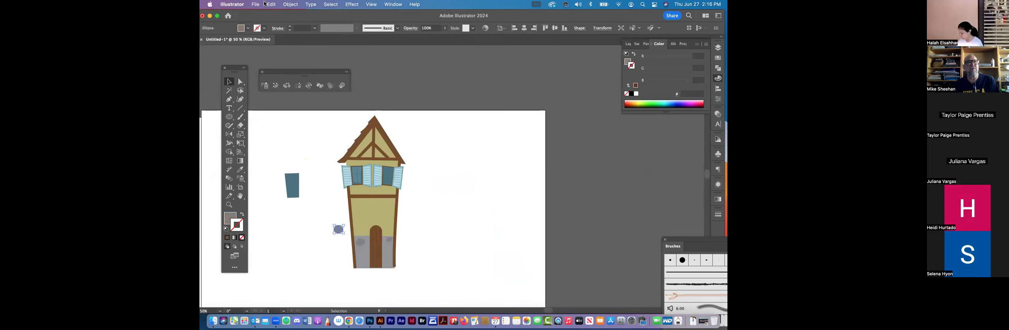
{"action": "left_click", "coordinate": [290, 4]}
{"action": "left_click", "coordinate": [304, 76]}
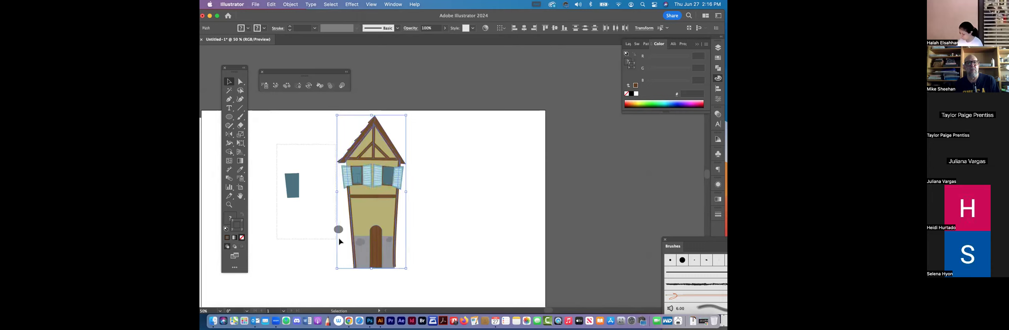
{"action": "left_click", "coordinate": [339, 241]}
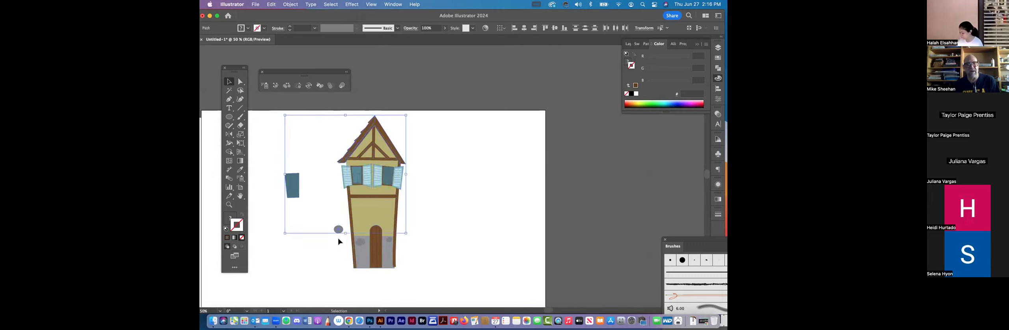
{"action": "key", "text": "Delete"}
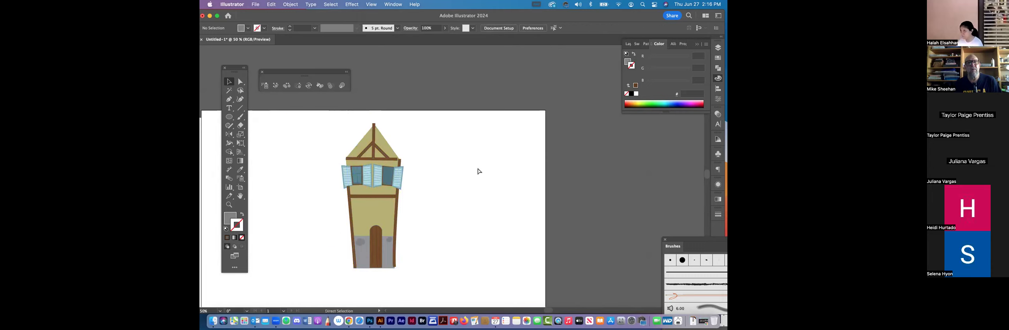
{"action": "key", "text": "super+z"}
Step: Delete the spare teal window shape and the leftover grey oval from the area beside the house
{"action": "left_click", "coordinate": [310, 219]}
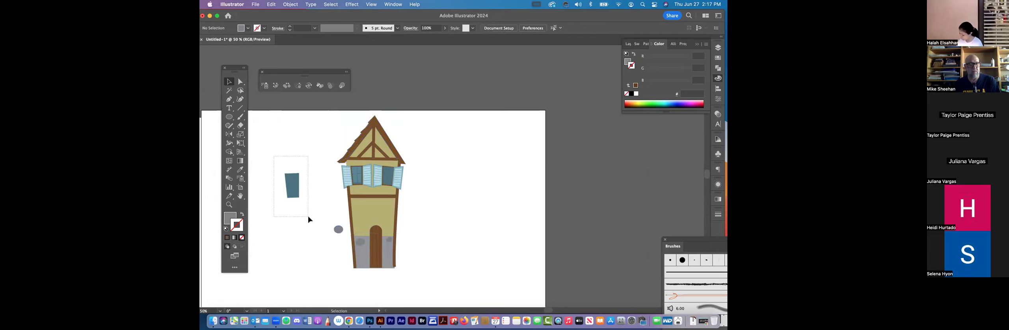
{"action": "left_click_drag", "start_coordinate": [274, 156], "coordinate": [337, 241]}
{"action": "key", "text": "Delete"}
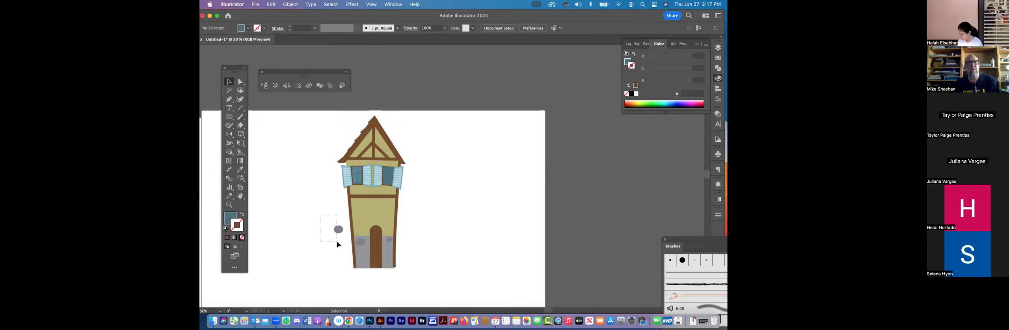
{"action": "key", "text": "Delete"}
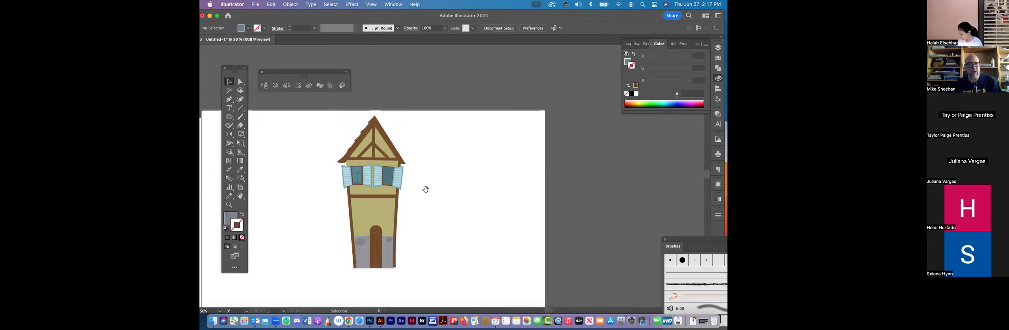
Step: Draw a wide grey house silhouette with a low gabled roof and overhanging eaves using the Pen tool, to the right of the half-timbered house
{"action": "left_click_drag", "start_coordinate": [219, 162], "coordinate": [297, 139]}
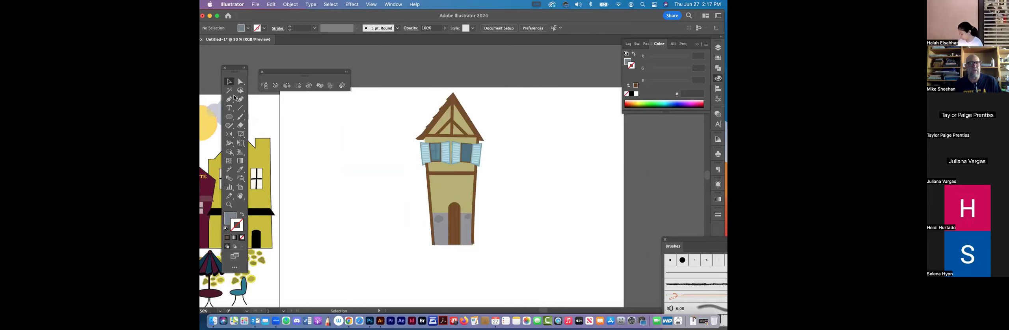
{"action": "key", "text": "p"}
{"action": "left_click_drag", "start_coordinate": [487, 127], "coordinate": [528, 108]}
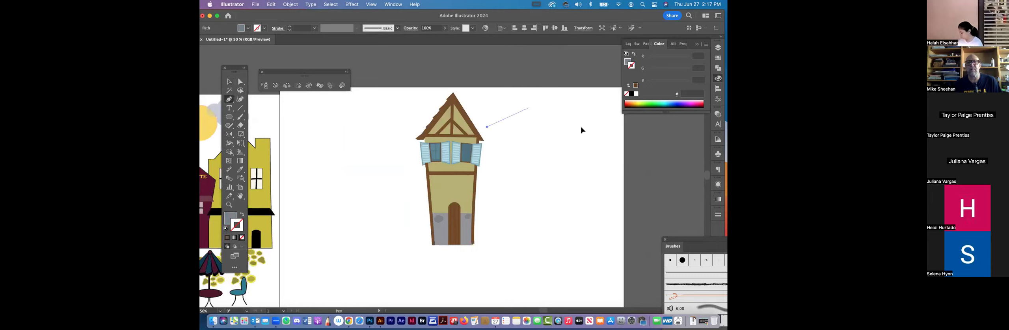
{"action": "left_click", "coordinate": [582, 128]}
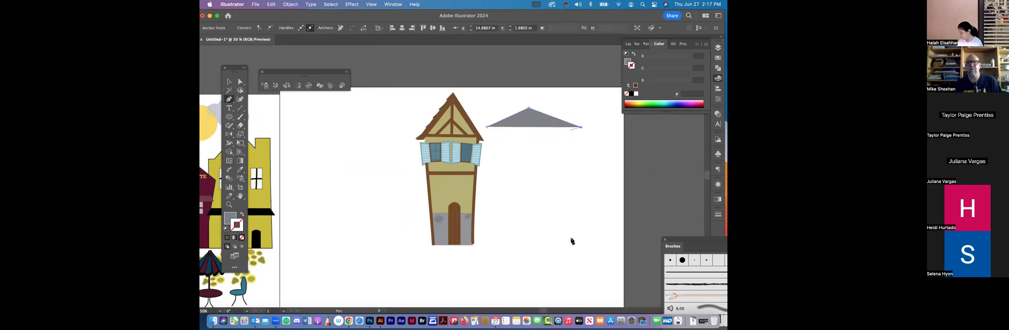
{"action": "left_click", "coordinate": [569, 242]}
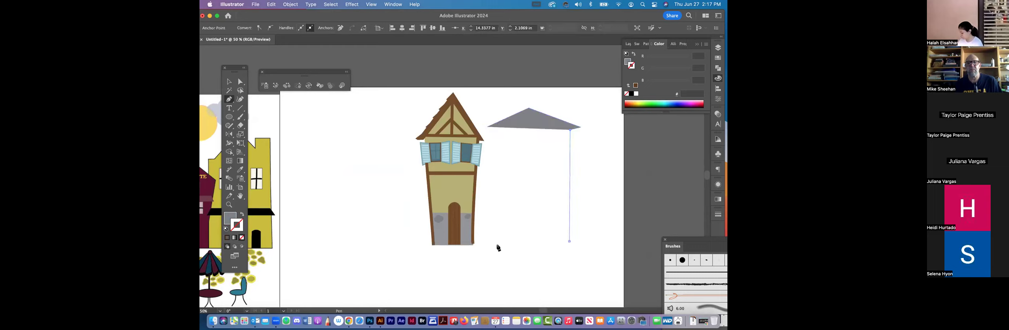
{"action": "left_click", "coordinate": [500, 243]}
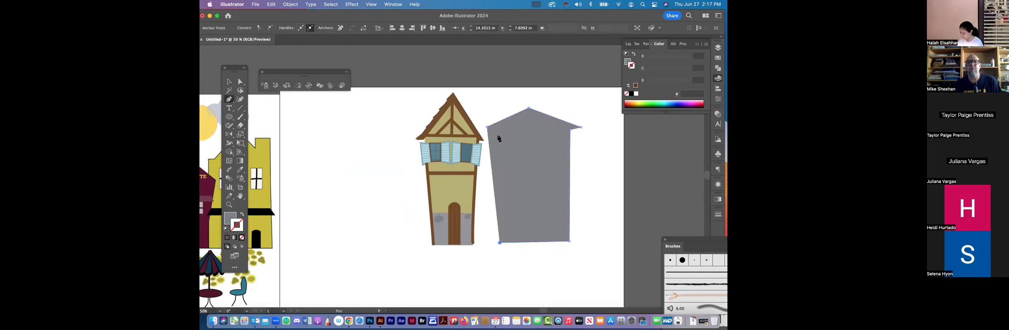
{"action": "left_click", "coordinate": [497, 135]}
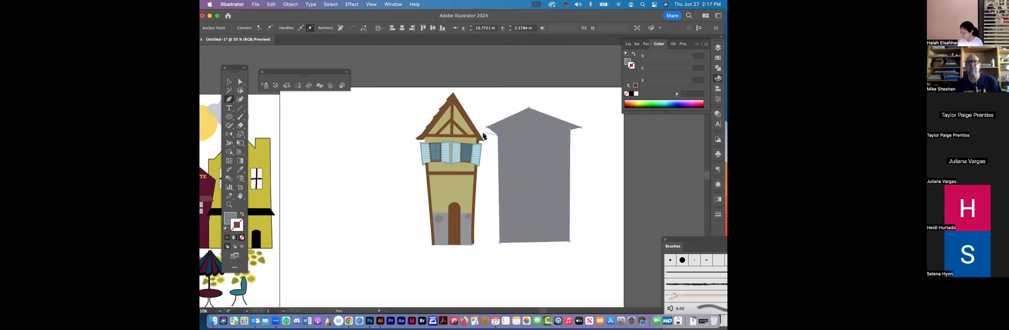
{"action": "left_click", "coordinate": [484, 134]}
{"action": "left_click", "coordinate": [487, 127]}
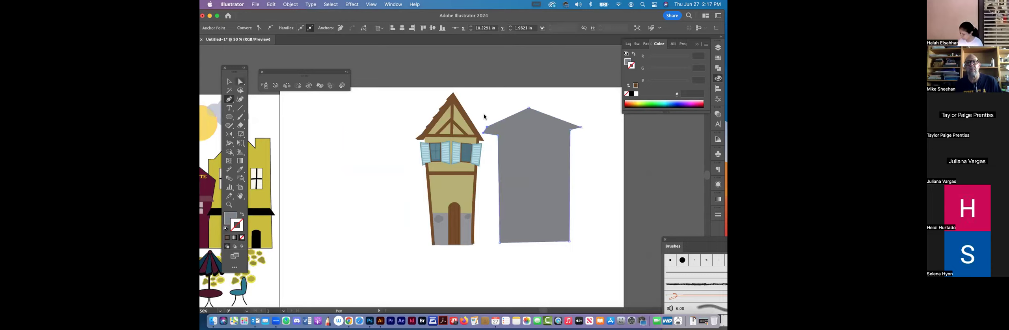
Step: Adjust the anchor points at the wide silhouette's left eave to merge the notch into one pointed overhang, then deselect it
{"action": "left_click", "coordinate": [488, 128], "text": "super"}
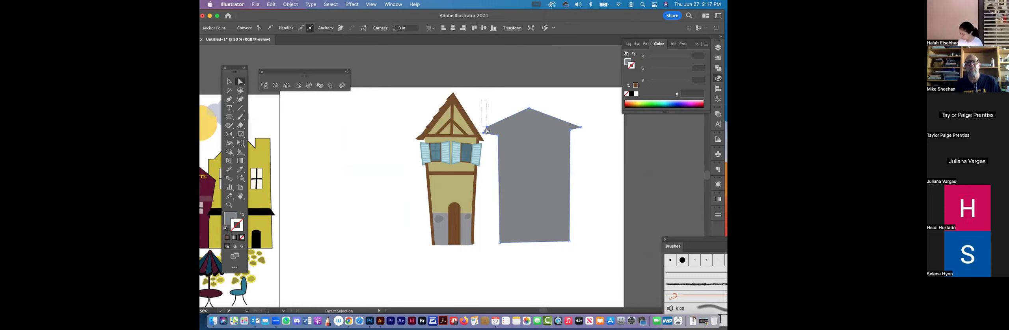
{"action": "left_click", "coordinate": [489, 133], "text": "super"}
{"action": "left_click_drag", "start_coordinate": [487, 127], "coordinate": [489, 132]}
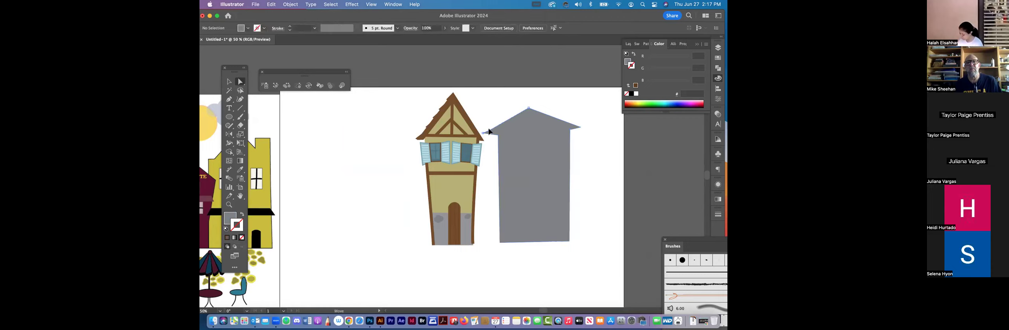
{"action": "left_click", "coordinate": [489, 131]}
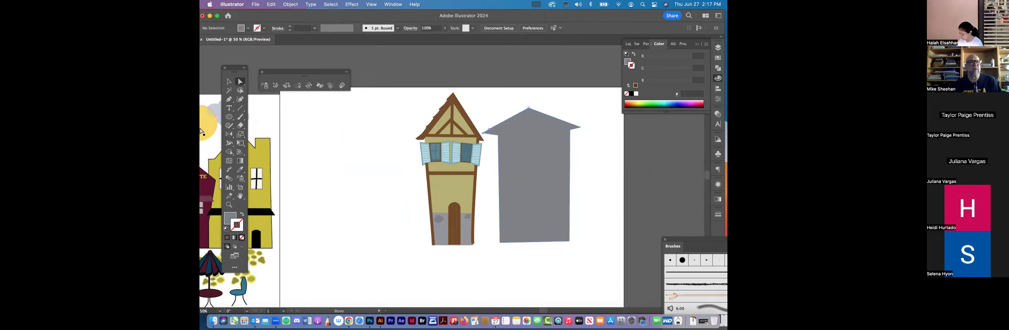
Step: Draw a narrow, leaning grey tower silhouette with a pointed, overhanging roof using the Pen tool, to the left of the half-timbered house
{"action": "left_click", "coordinate": [229, 100]}
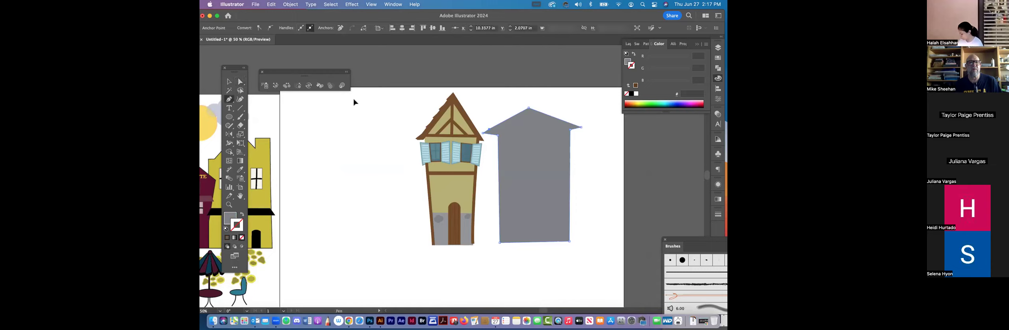
{"action": "left_click", "coordinate": [333, 121]}
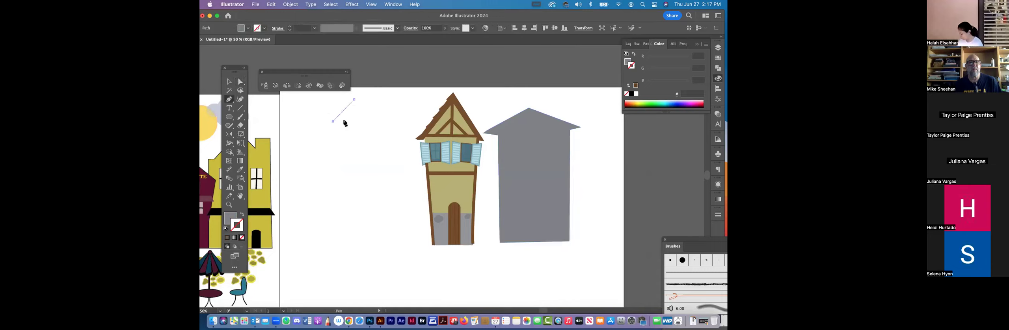
{"action": "left_click", "coordinate": [344, 121]}
{"action": "left_click", "coordinate": [358, 249]}
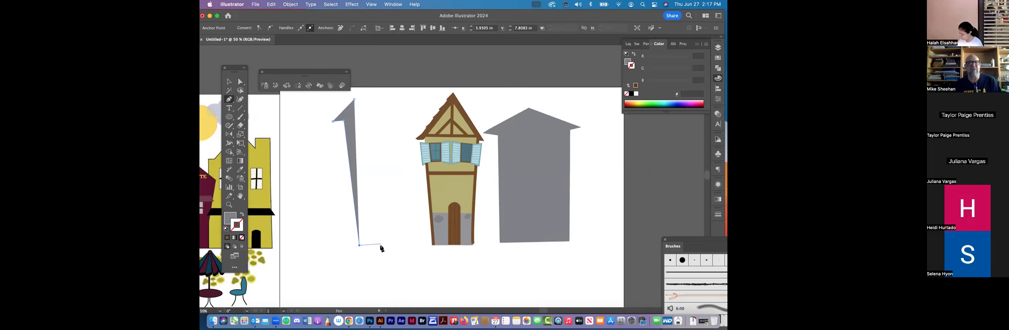
{"action": "left_click", "coordinate": [369, 118]}
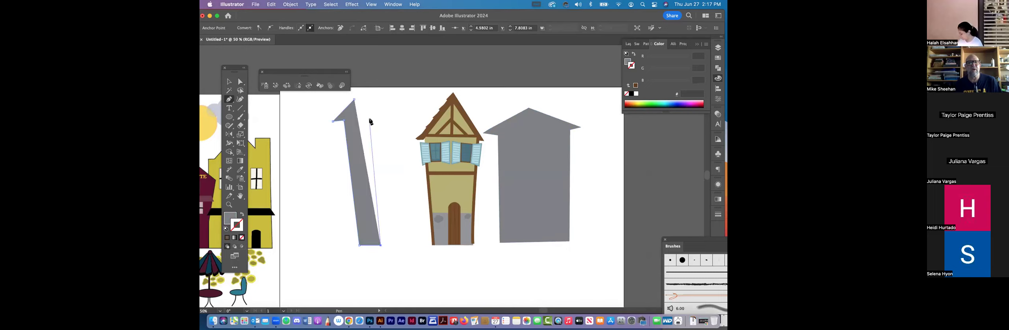
{"action": "left_click", "coordinate": [354, 101]}
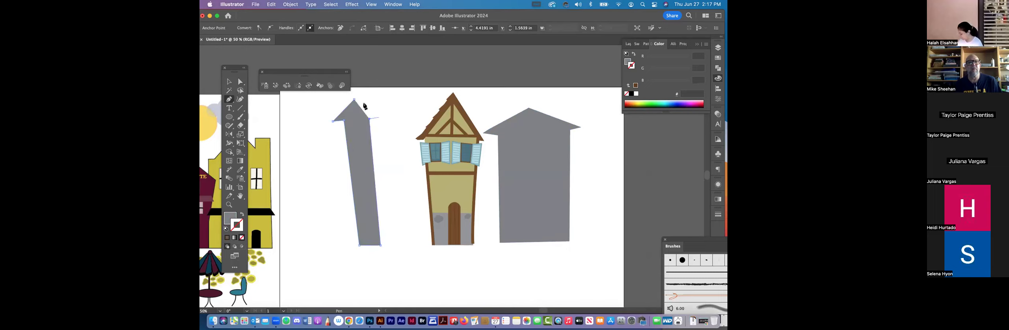
{"action": "left_click", "coordinate": [354, 100]}
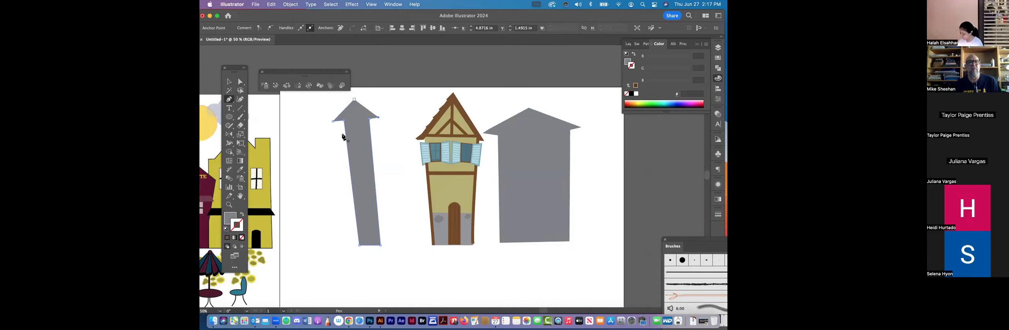
Step: Draw a wider grey upper-storey block directly beneath the narrow tower's roof with the Pen tool
{"action": "left_click", "coordinate": [343, 143]}
{"action": "left_click", "coordinate": [374, 143]}
{"action": "left_click", "coordinate": [371, 119]}
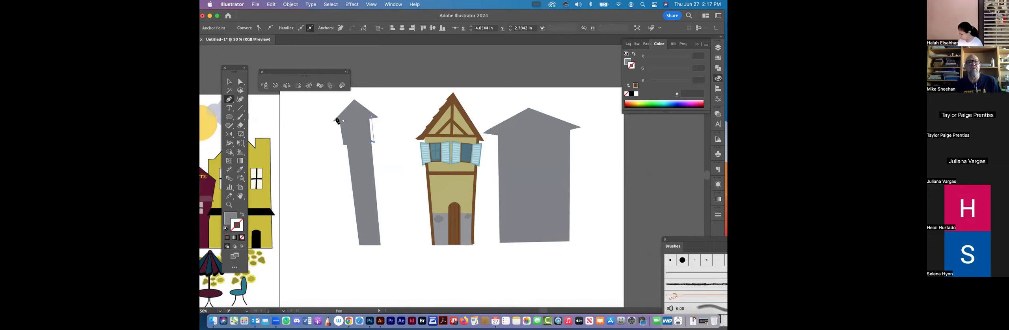
Step: Close the pen-drawn gray shape that forms the wider top section beneath the narrow tower's roof
{"action": "left_click", "coordinate": [340, 121]}
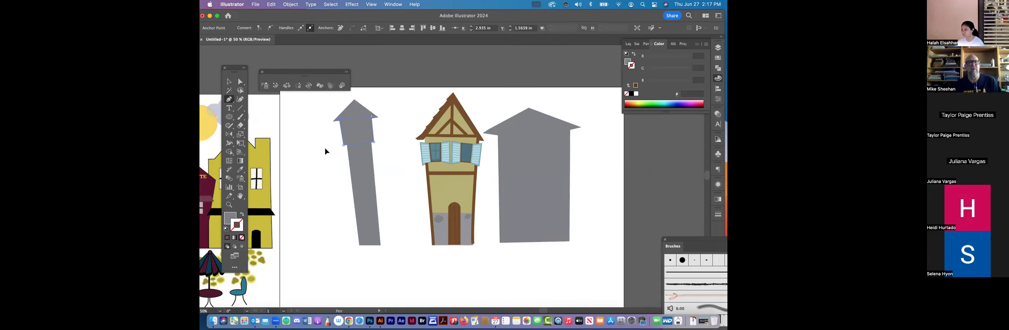
{"action": "key", "text": "v"}
Step: Duplicate the timber-framed yellow house onto the empty canvas right of the artboard
{"action": "left_click_drag", "start_coordinate": [435, 173], "coordinate": [383, 246]}
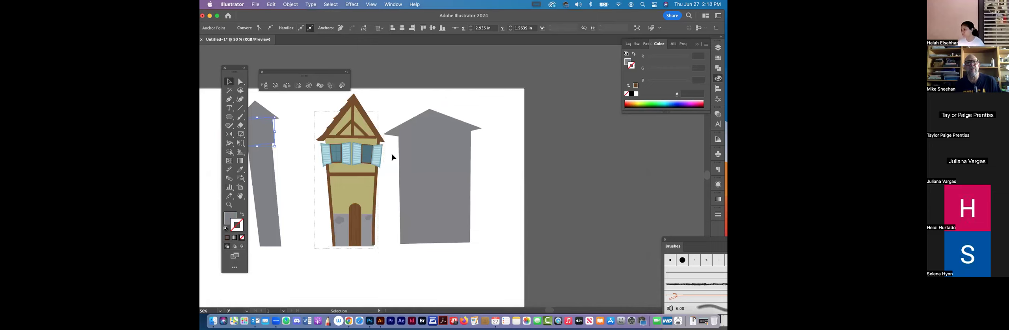
{"action": "left_click", "coordinate": [355, 147]}
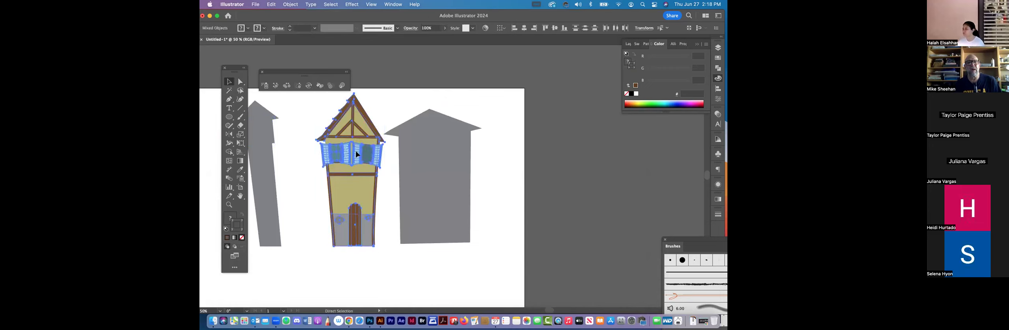
{"action": "left_click_drag", "start_coordinate": [357, 155], "coordinate": [579, 149]}
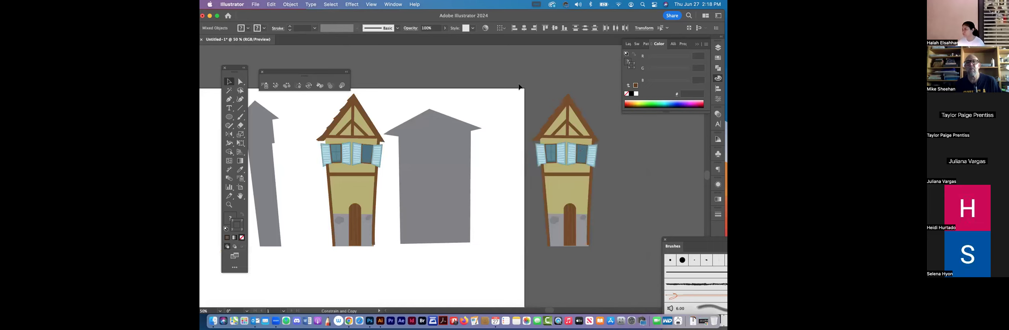
{"action": "left_click", "coordinate": [365, 128]}
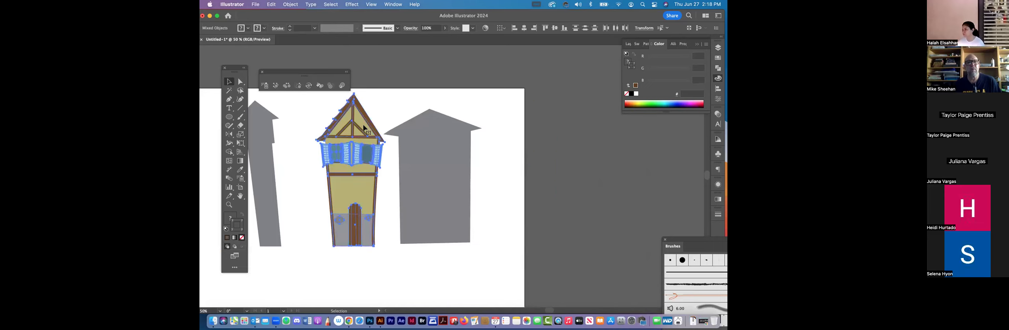
{"action": "left_click", "coordinate": [365, 138]}
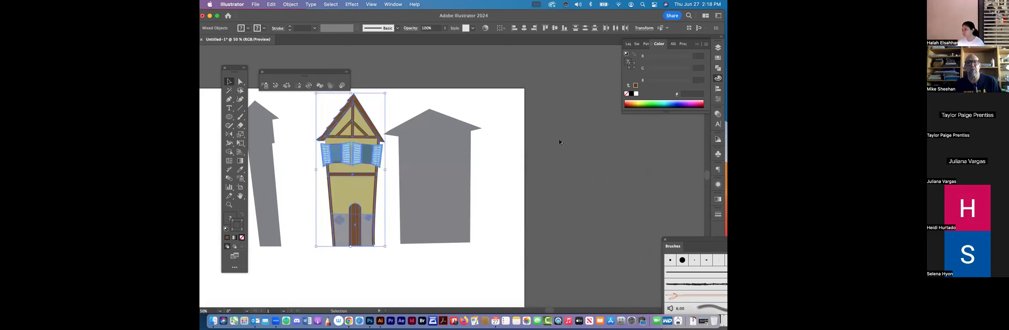
{"action": "left_click_drag", "start_coordinate": [364, 140], "coordinate": [589, 142]}
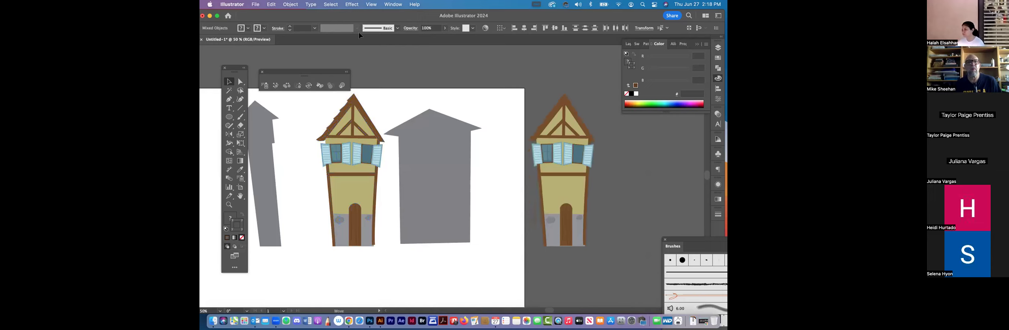
Step: Outline the strokes of the duplicated house and unite all its parts into one solid silhouette
{"action": "left_click", "coordinate": [290, 4]}
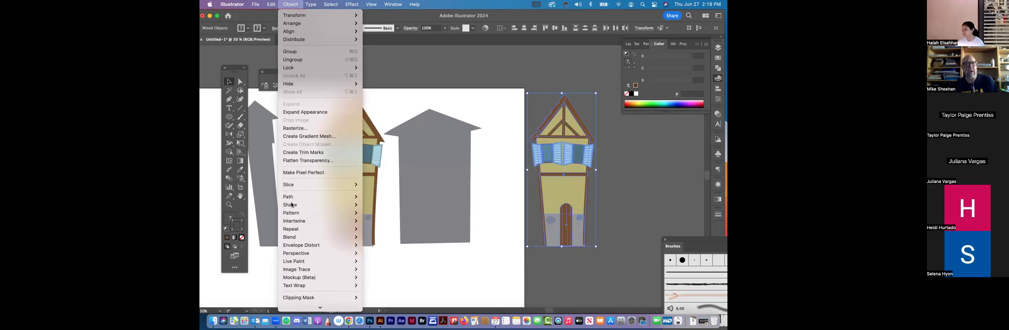
{"action": "mouse_move", "coordinate": [303, 200]}
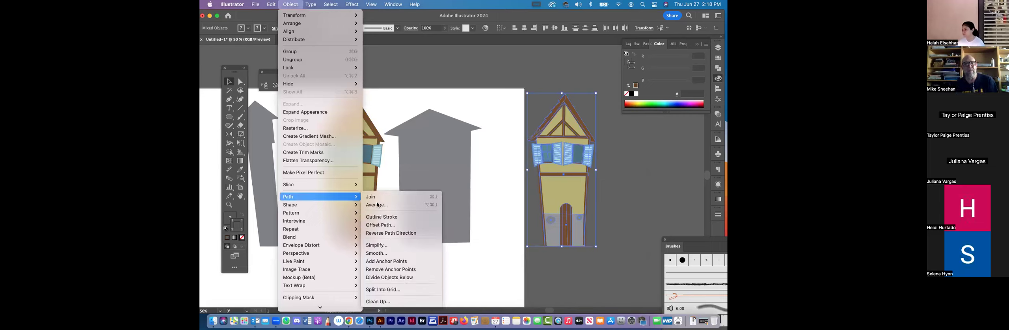
{"action": "left_click", "coordinate": [381, 217]}
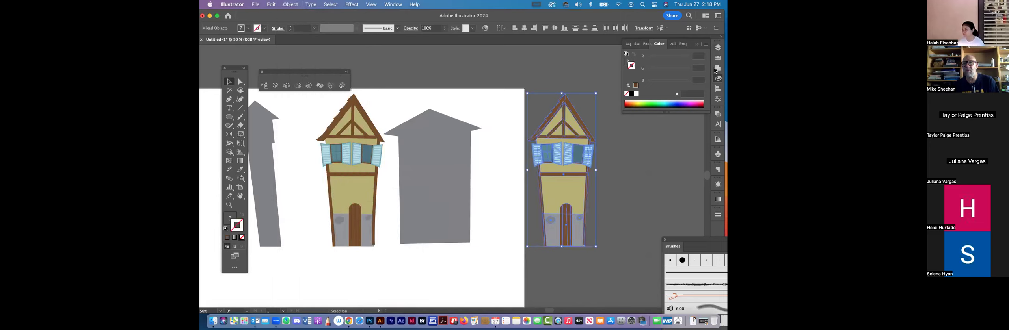
{"action": "left_click", "coordinate": [717, 69]}
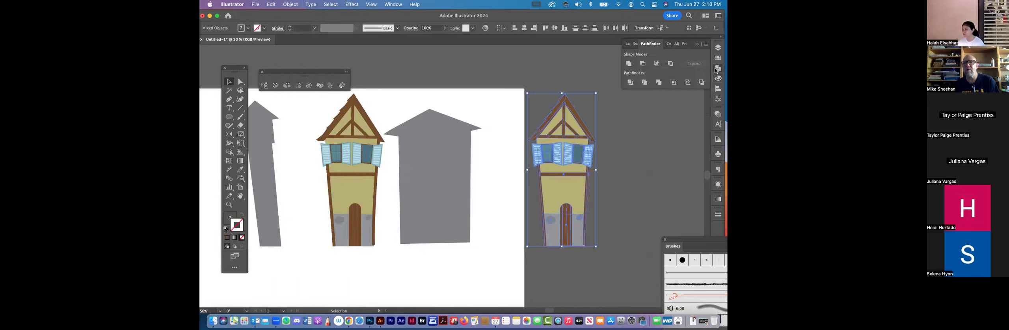
{"action": "left_click", "coordinate": [629, 64]}
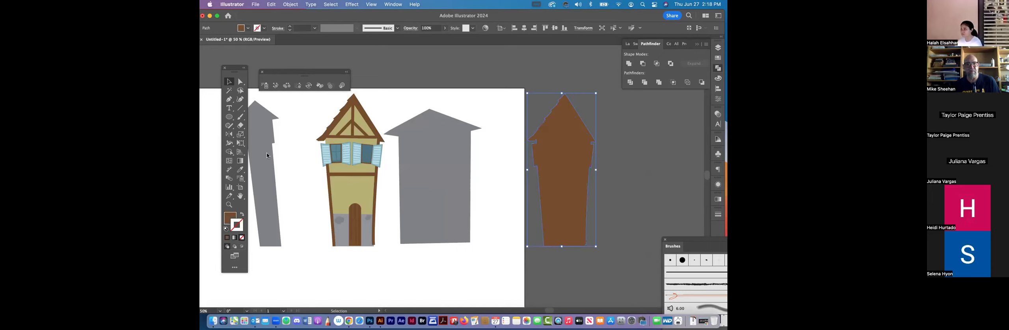
Step: Draw a four-sided brown window with the Pen tool at the upper left of the wide gray building
{"action": "left_click_drag", "start_coordinate": [431, 187], "coordinate": [502, 187]}
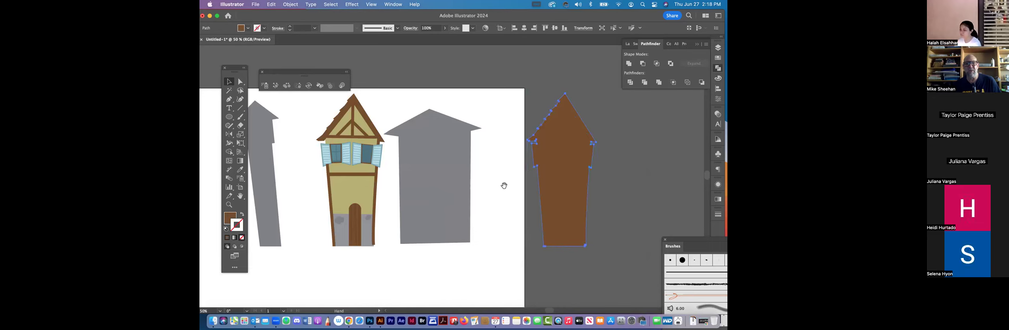
{"action": "key", "text": "p"}
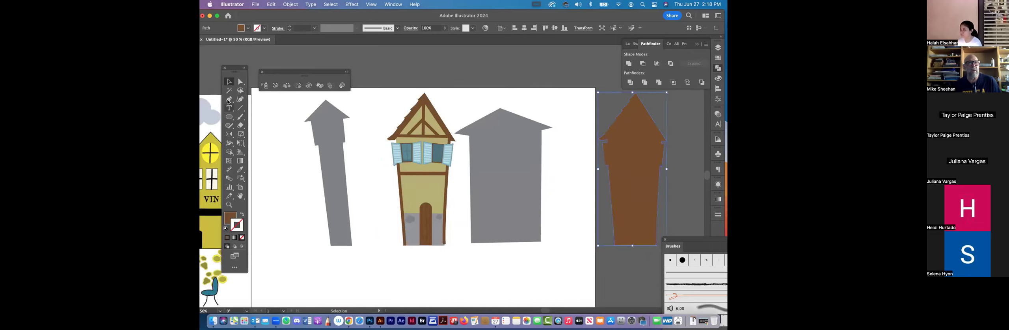
{"action": "left_click", "coordinate": [479, 136]}
{"action": "left_click", "coordinate": [497, 135]}
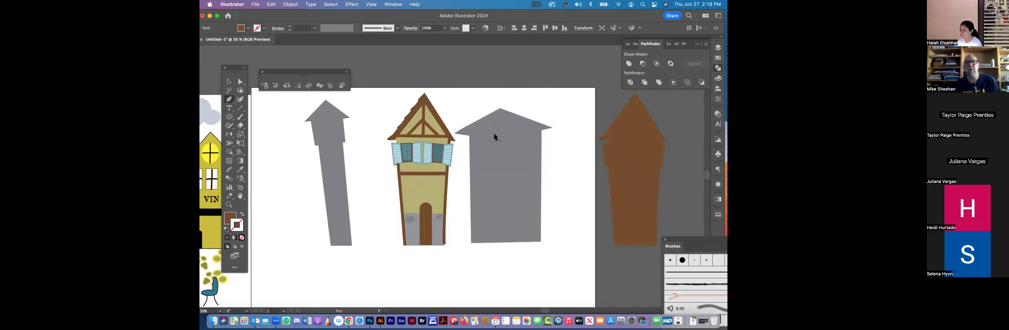
{"action": "left_click", "coordinate": [497, 165]}
{"action": "left_click", "coordinate": [483, 166]}
{"action": "left_click", "coordinate": [479, 137]}
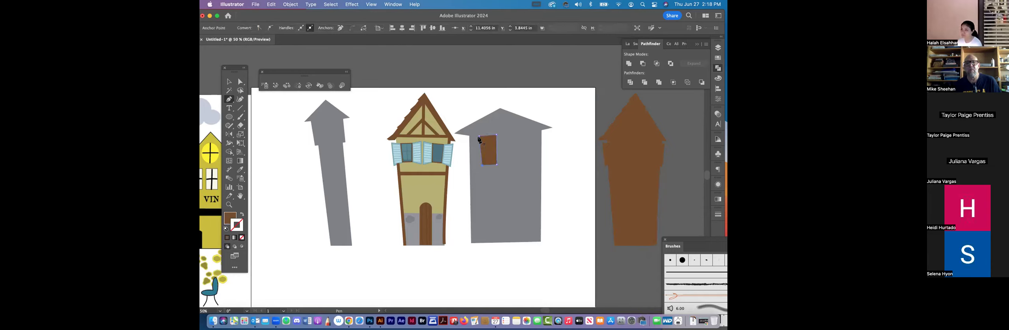
Step: Draw a second brown window, tapering toward its base, at the upper right of the wide gray building
{"action": "left_click", "coordinate": [526, 135]}
{"action": "left_click", "coordinate": [508, 136]}
{"action": "left_click", "coordinate": [522, 161]}
{"action": "left_click", "coordinate": [512, 162]}
Step: Draw a brown window at the lower left of the wide gray building and shift its bottom-right corner inward
{"action": "left_click", "coordinate": [484, 180]}
{"action": "left_click", "coordinate": [502, 181]}
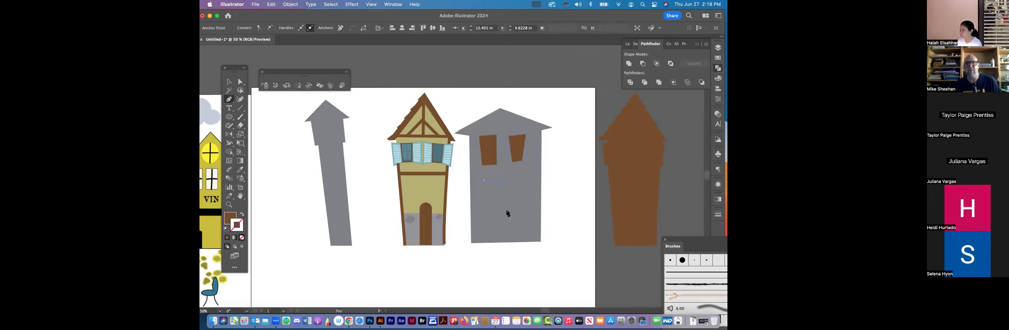
{"action": "left_click", "coordinate": [491, 212]}
{"action": "left_click", "coordinate": [484, 180]}
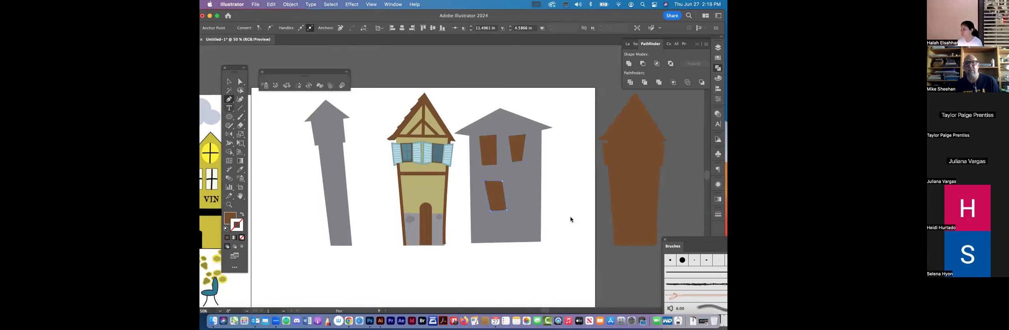
{"action": "key", "text": "a"}
{"action": "left_click", "coordinate": [509, 214]}
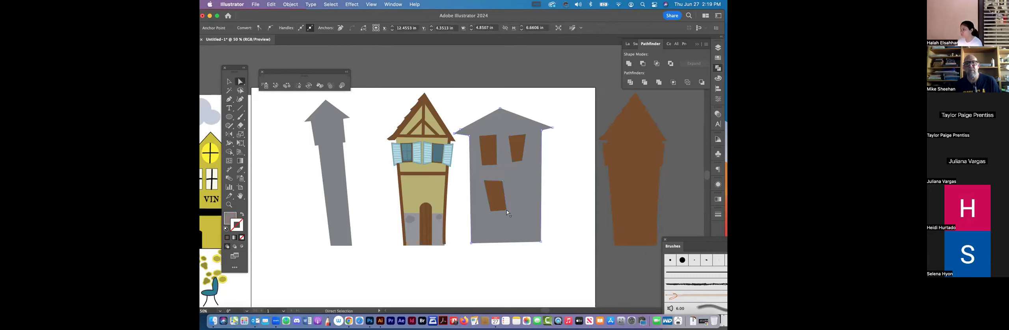
{"action": "left_click_drag", "start_coordinate": [501, 210], "coordinate": [500, 211]}
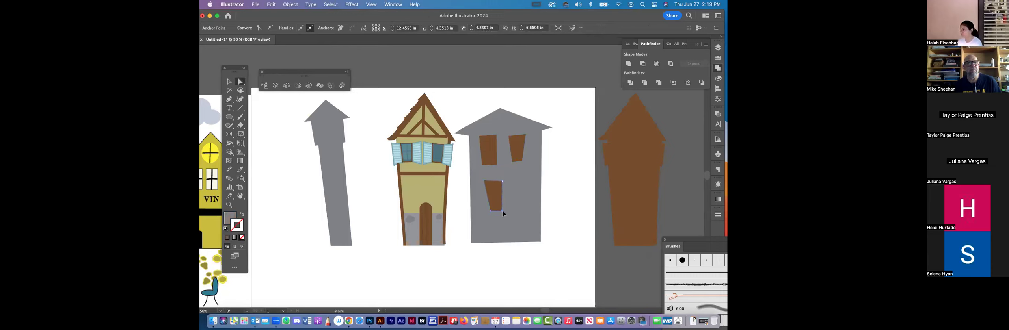
Step: Draw a fourth brown window at the lower right of the wide gray building with the Pen tool
{"action": "left_click", "coordinate": [229, 100]}
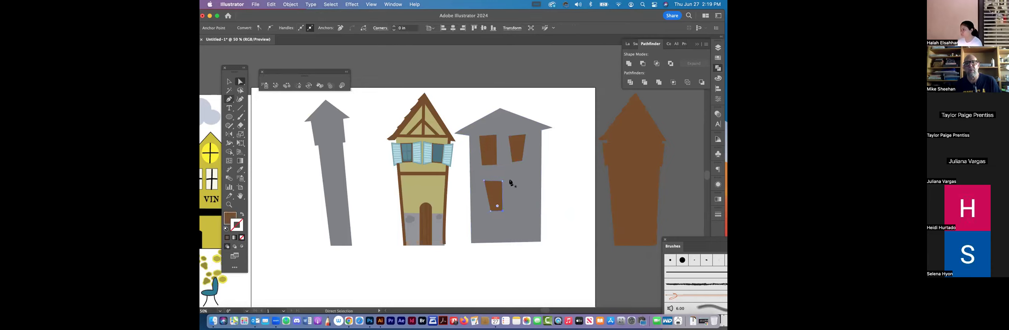
{"action": "left_click_drag", "start_coordinate": [509, 180], "coordinate": [526, 180]}
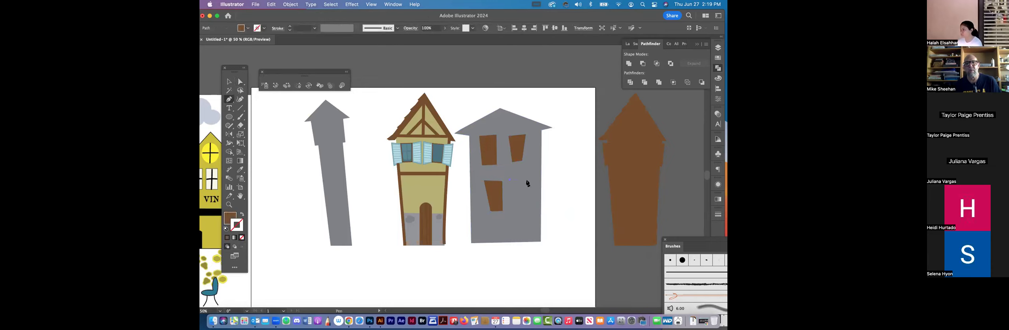
{"action": "left_click", "coordinate": [515, 209]}
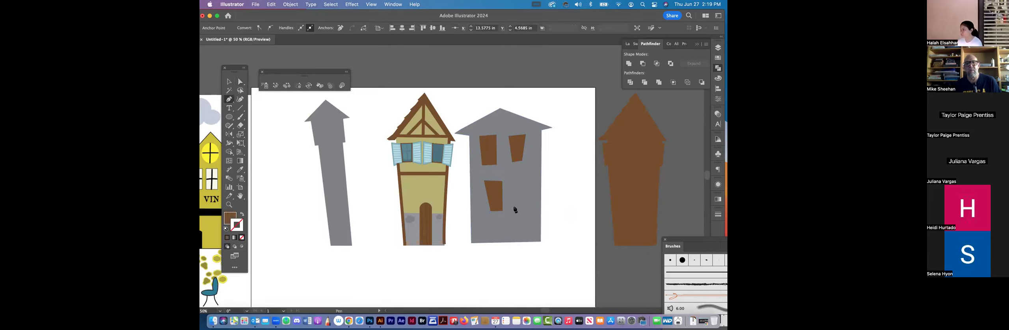
{"action": "left_click", "coordinate": [526, 207]}
{"action": "left_click", "coordinate": [514, 208]}
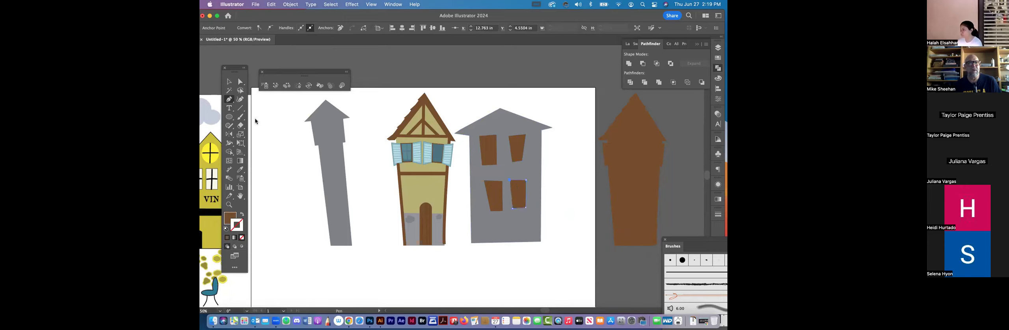
Step: Select all the gray pieces of the narrow leaning tower and unite them into one shape
{"action": "key", "text": "l"}
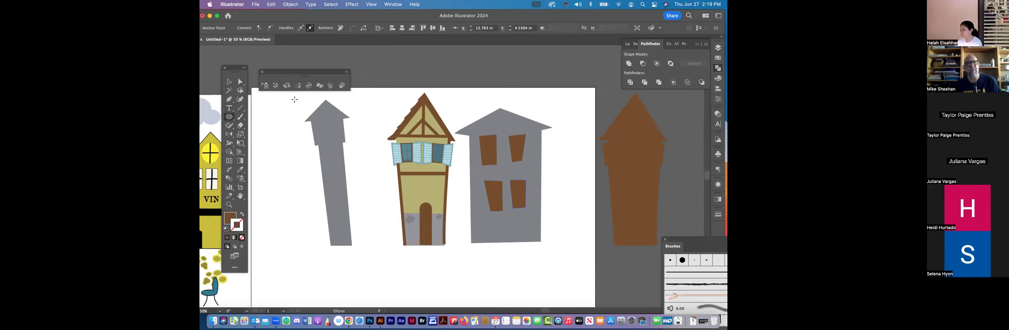
{"action": "left_click", "coordinate": [229, 82]}
{"action": "left_click_drag", "start_coordinate": [362, 225], "coordinate": [362, 225]}
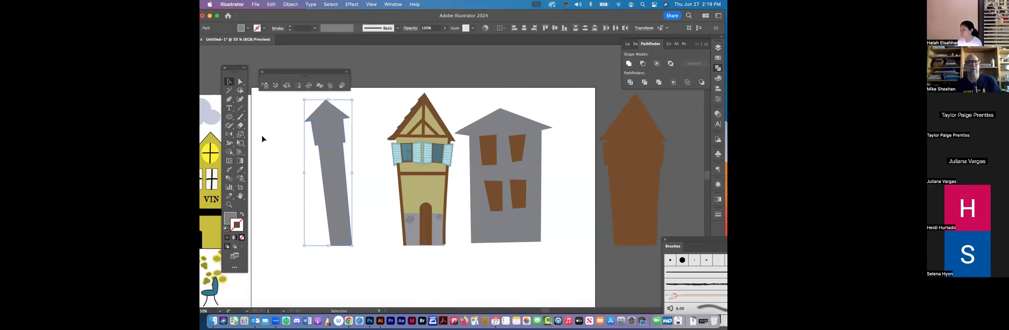
Step: Draw a circle centred in the tower's top section and fill it with light gray sampled from the cloud
{"action": "left_click", "coordinate": [303, 123]}
{"action": "key", "text": "l"}
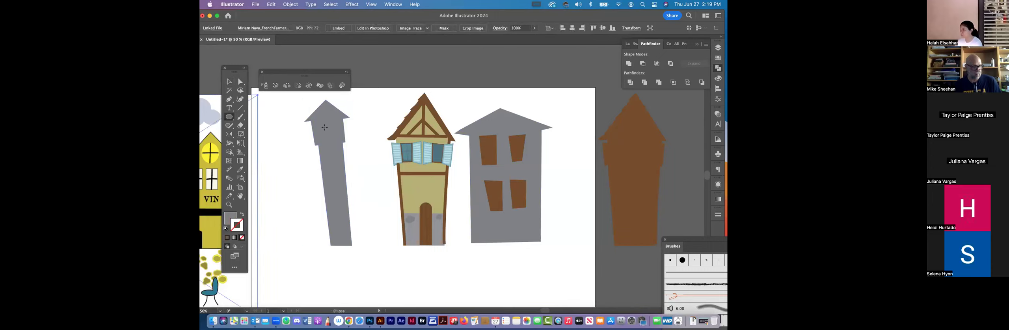
{"action": "mouse_move", "coordinate": [324, 127]}
{"action": "left_mouse_down"}
{"action": "mouse_move", "coordinate": [333, 139]}
{"action": "mouse_move", "coordinate": [308, 129]}
{"action": "left_mouse_up"}
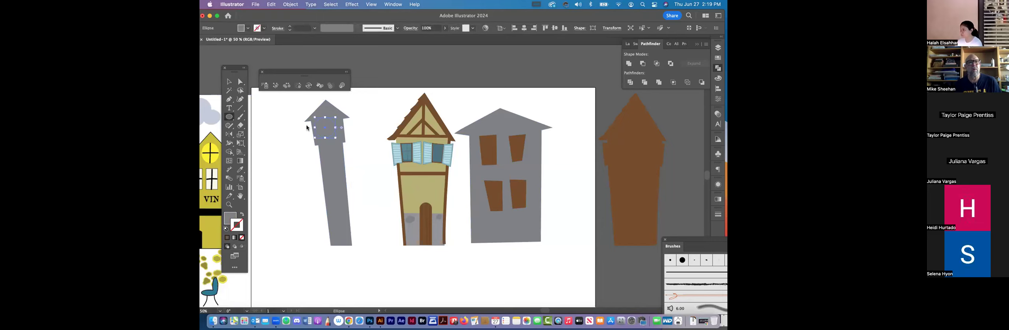
{"action": "key", "text": "v"}
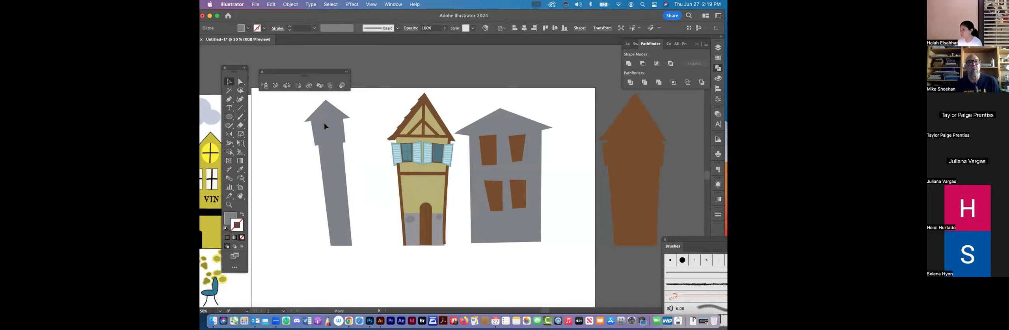
{"action": "left_click_drag", "start_coordinate": [327, 127], "coordinate": [314, 131]}
{"action": "left_click", "coordinate": [214, 113]}
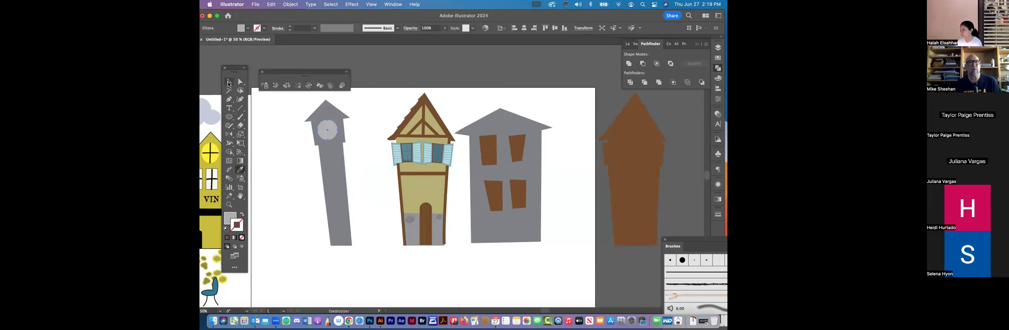
Step: Group the light gray circle with the narrow tower
{"action": "key", "text": "v"}
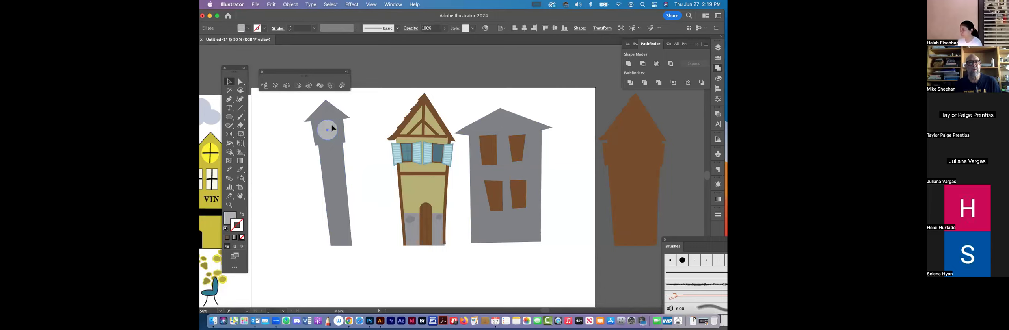
{"action": "left_click_drag", "start_coordinate": [332, 125], "coordinate": [349, 175]}
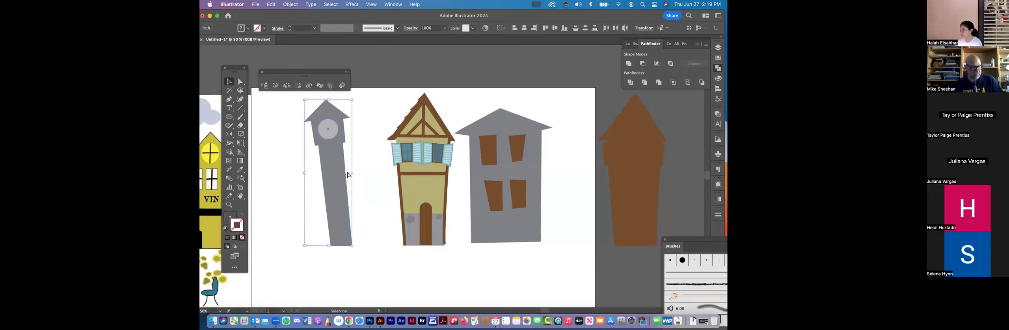
{"action": "key", "text": "a"}
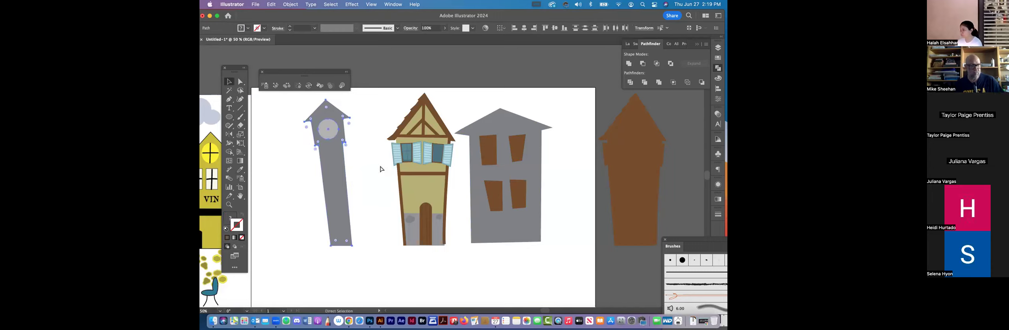
{"action": "key", "text": "v"}
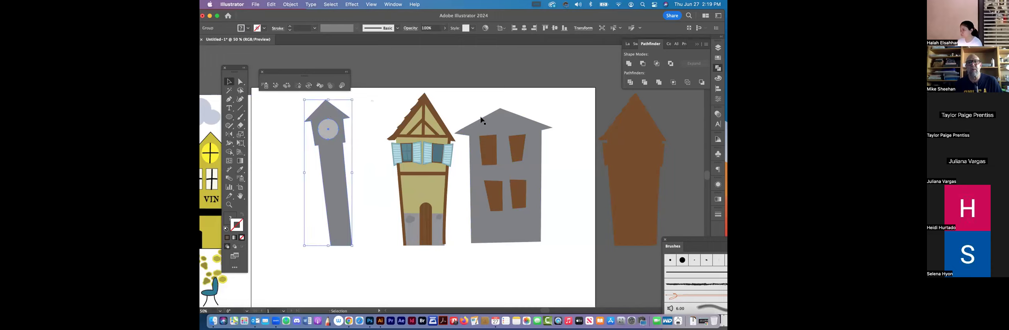
Step: Select the four brown windows of the wide gray building and fill them with a lighter gray swatch
{"action": "key", "text": "super+shift+a"}
{"action": "left_click", "coordinate": [489, 150]}
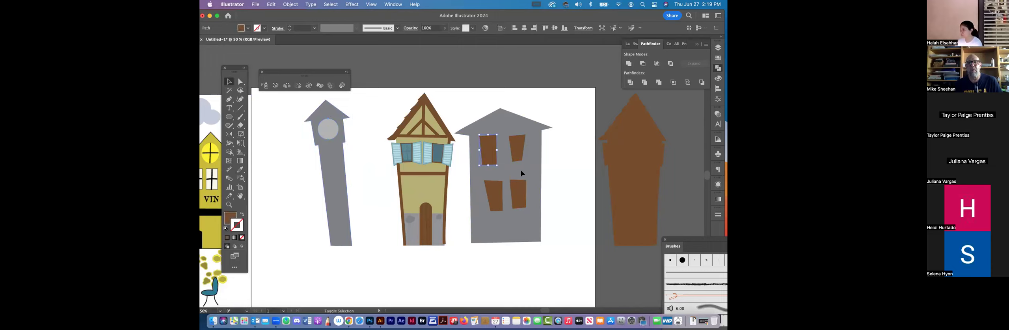
{"action": "left_click", "coordinate": [517, 148], "text": "shift"}
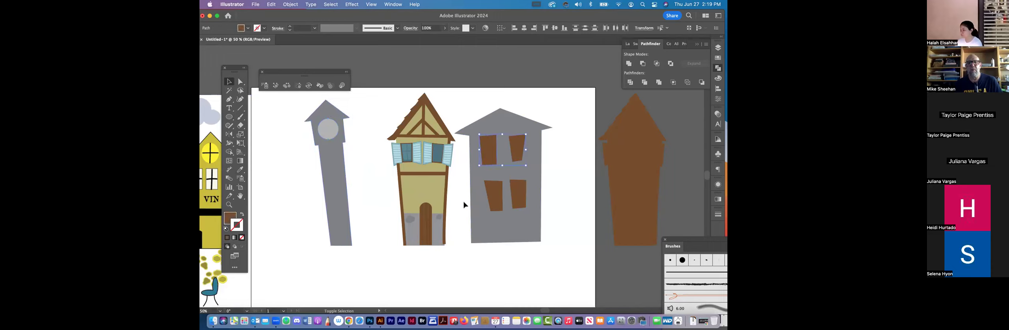
{"action": "left_click", "coordinate": [240, 170]}
{"action": "left_click", "coordinate": [483, 220]}
{"action": "left_click", "coordinate": [231, 217]}
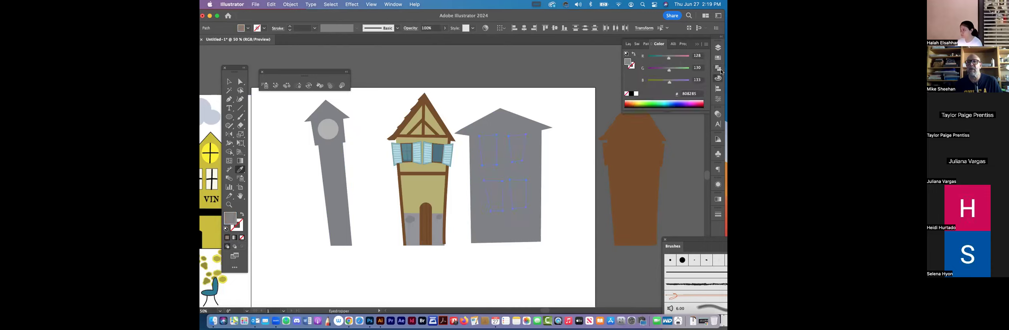
{"action": "left_click", "coordinate": [718, 58]}
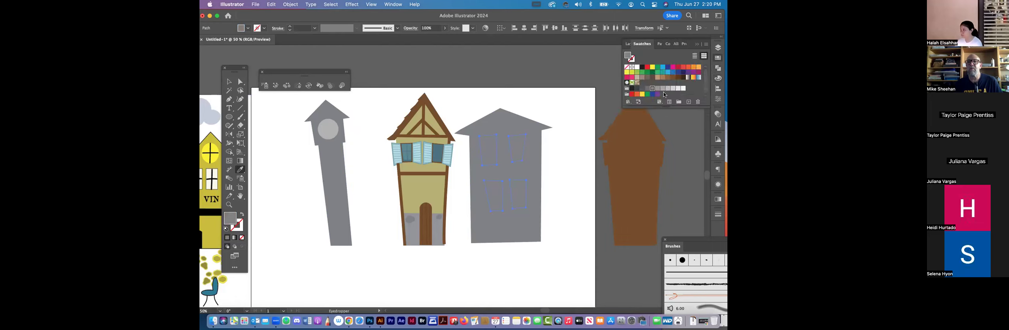
{"action": "left_click", "coordinate": [663, 89]}
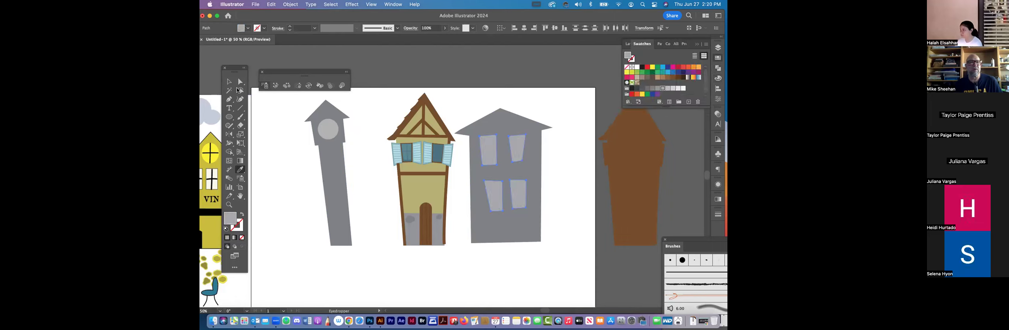
Step: Group the wide gray building with its four light gray windows
{"action": "key", "text": "v"}
{"action": "left_click", "coordinate": [534, 207], "text": "shift"}
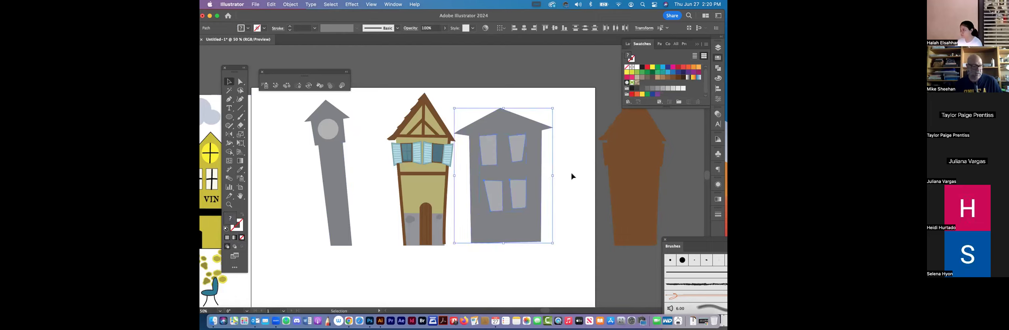
{"action": "key", "text": "a"}
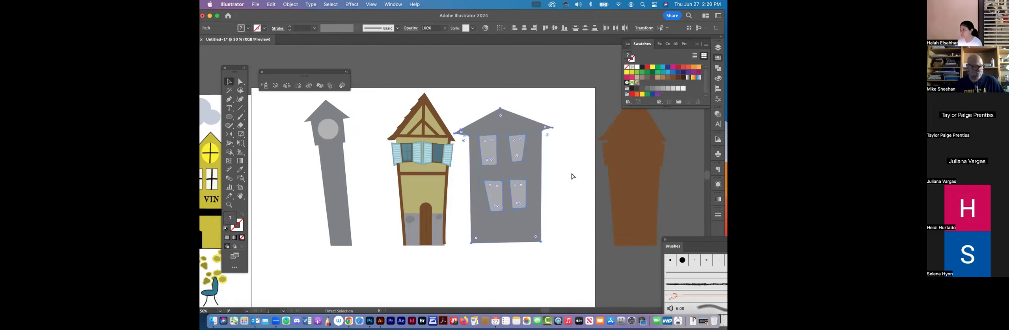
{"action": "key", "text": "v"}
{"action": "key", "text": "super+g"}
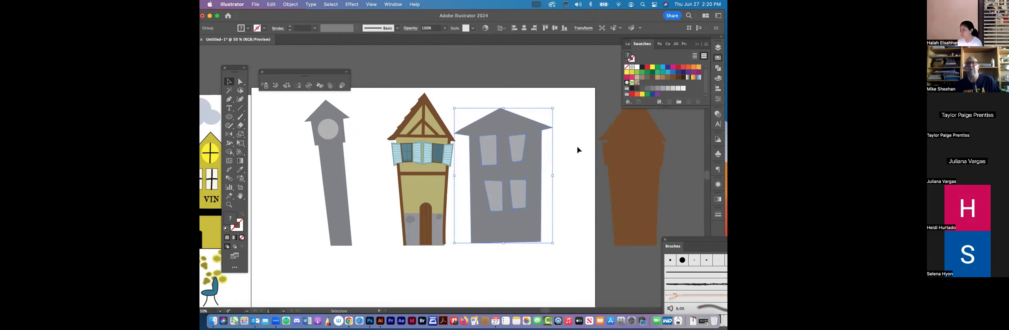
Step: Recolor the brown house silhouette beside the artboard with the gray sampled from the windowed building
{"action": "left_click", "coordinate": [624, 154]}
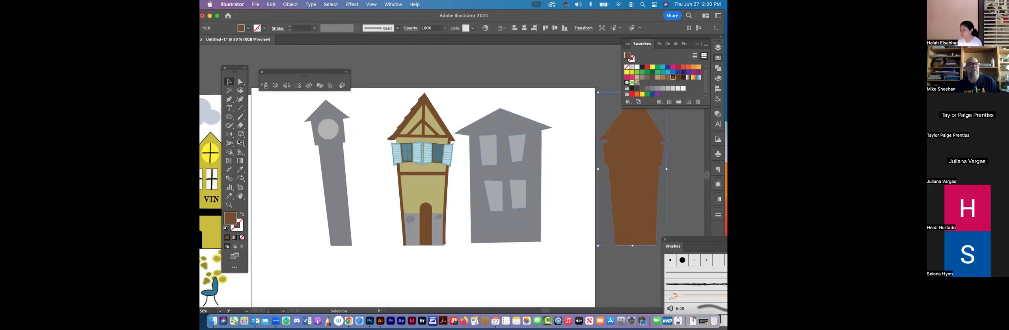
{"action": "left_click", "coordinate": [240, 169]}
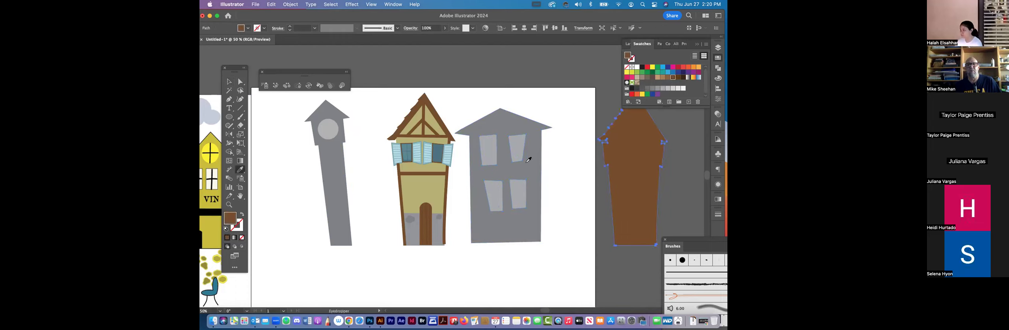
{"action": "left_click", "coordinate": [548, 174]}
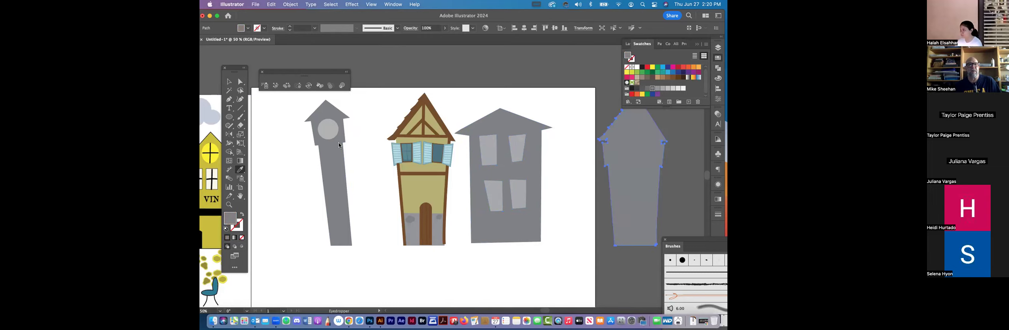
{"action": "key", "text": "v"}
Step: Duplicate the gray windowed building to the right of the house silhouette, off the artboard
{"action": "left_click_drag", "start_coordinate": [609, 162], "coordinate": [515, 173]}
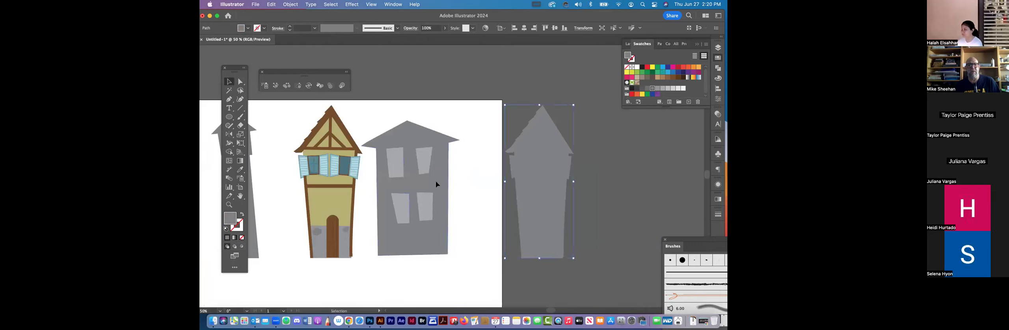
{"action": "left_click", "coordinate": [435, 181]}
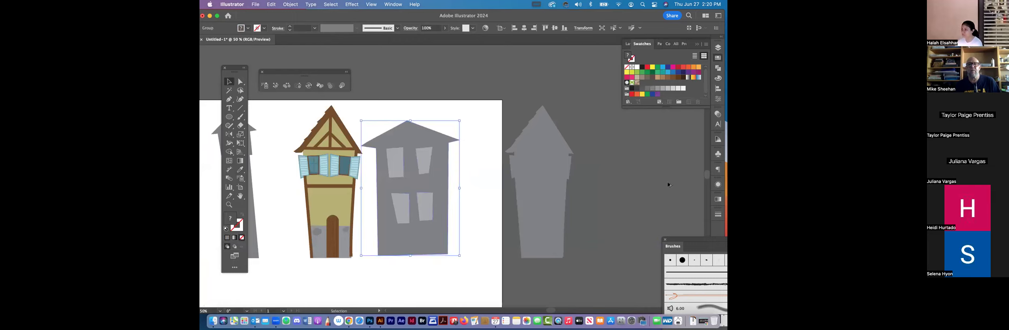
{"action": "left_click_drag", "start_coordinate": [395, 192], "coordinate": [634, 191], "text": "alt"}
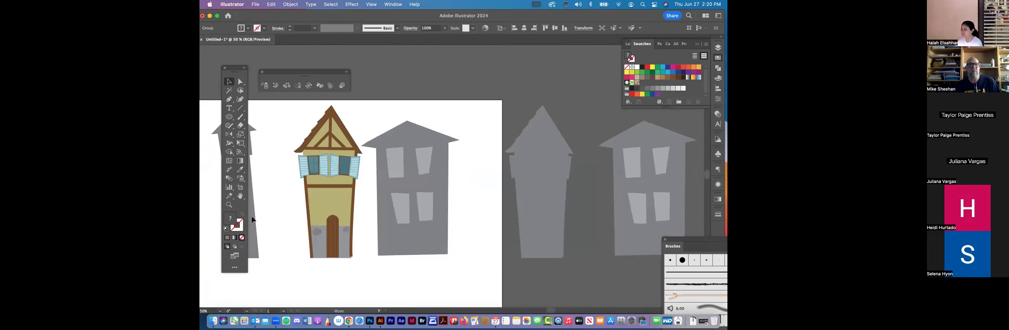
Step: Duplicate the narrow leaning tower into the gap between the house silhouette and the copied windowed building
{"action": "left_click", "coordinate": [257, 229]}
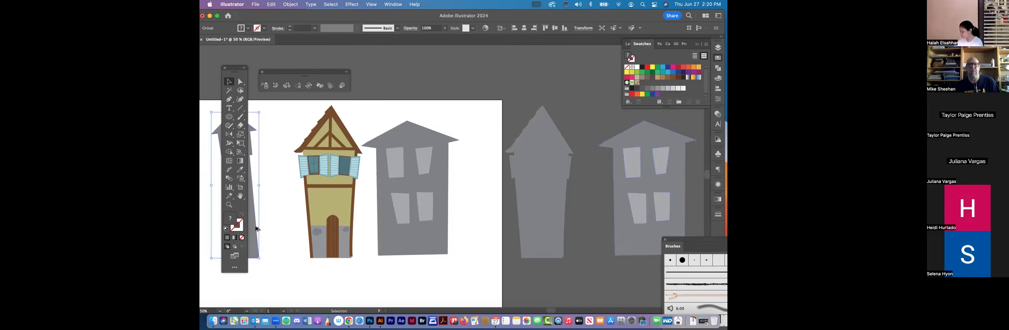
{"action": "left_click_drag", "start_coordinate": [257, 229], "coordinate": [598, 227], "text": "alt"}
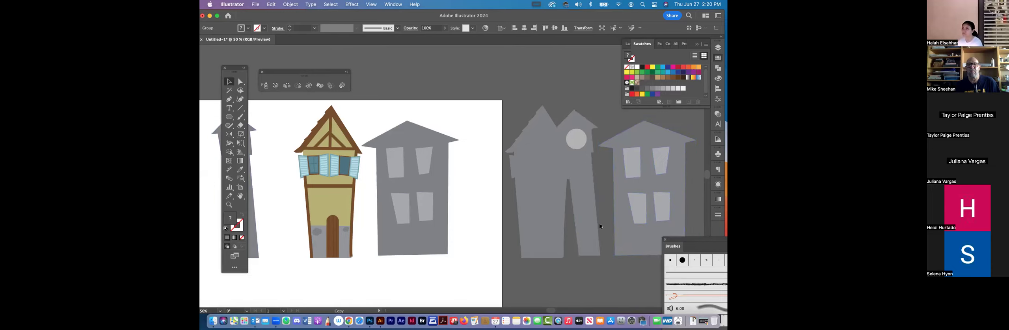
{"action": "key", "text": "shift+Right"}
{"action": "key", "text": "shift+Right"}
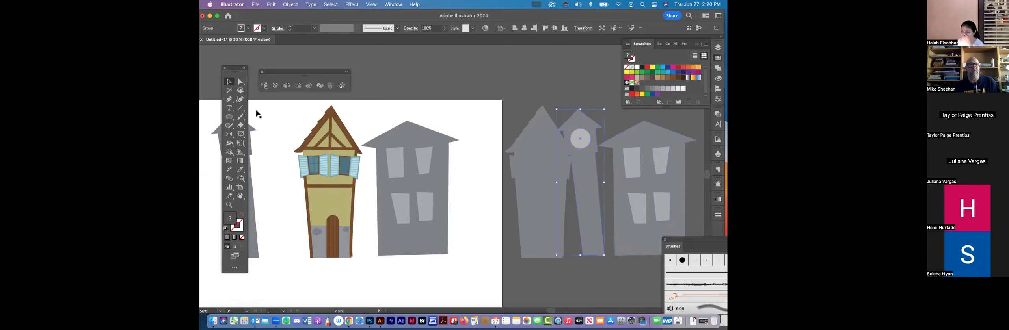
Step: Fill the original narrow tower on the artboard with the olive yellow sampled from the detailed house's wall
{"action": "scroll", "coordinate": [324, 185], "scroll_direction": "left", "scroll_amount": 5}
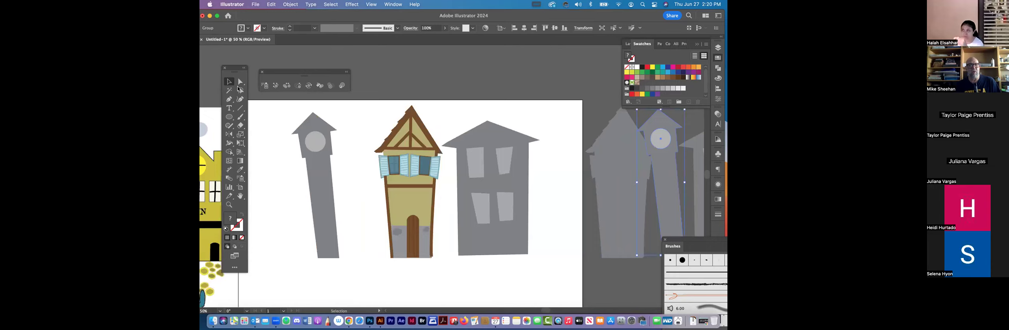
{"action": "key", "text": "a"}
{"action": "left_click", "coordinate": [320, 179]}
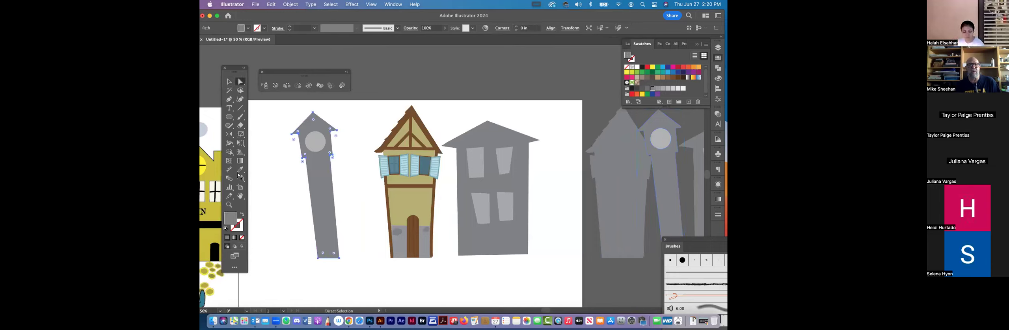
{"action": "key", "text": "i"}
{"action": "left_click", "coordinate": [408, 196]}
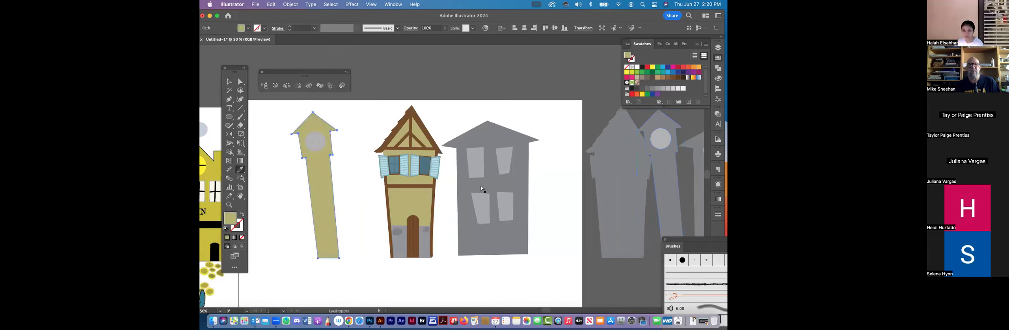
Step: Fill the original windowed building with the tower's olive color, shifted to a tan with a hue of 38° (b59b72)
{"action": "left_click", "coordinate": [515, 182], "text": "super"}
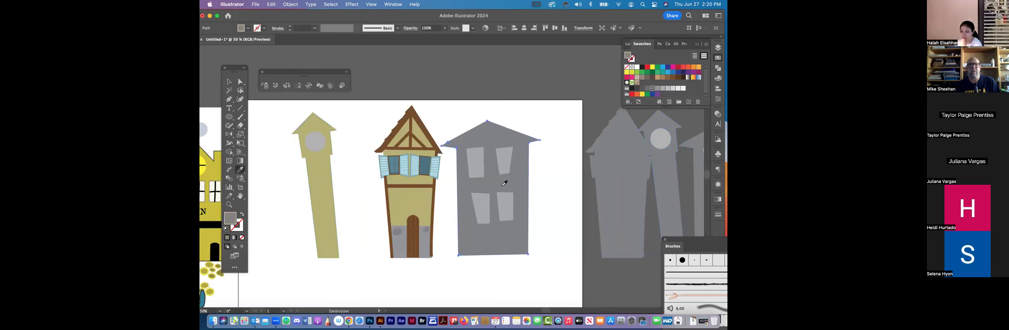
{"action": "left_click", "coordinate": [330, 184]}
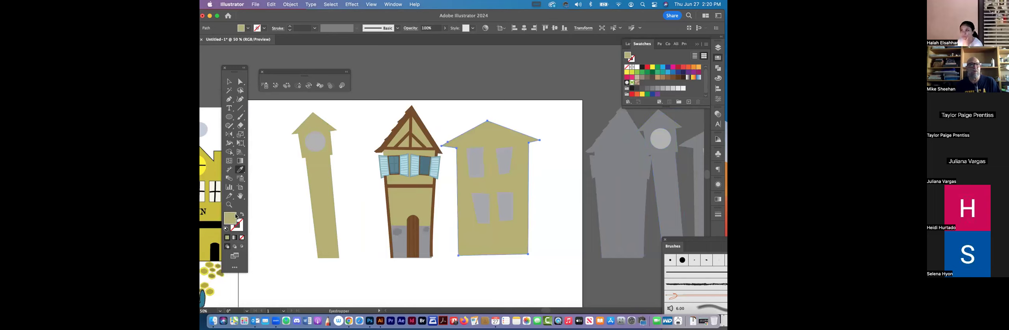
{"action": "double_click", "coordinate": [231, 218]}
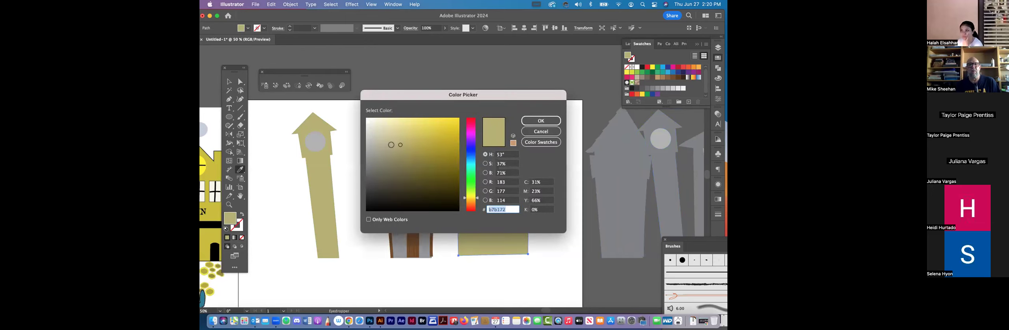
{"action": "left_click", "coordinate": [474, 196]}
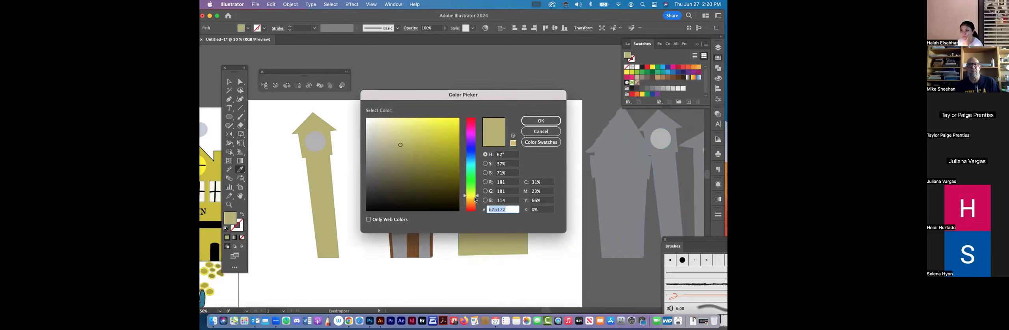
{"action": "left_click", "coordinate": [475, 199]}
{"action": "left_click", "coordinate": [474, 202]}
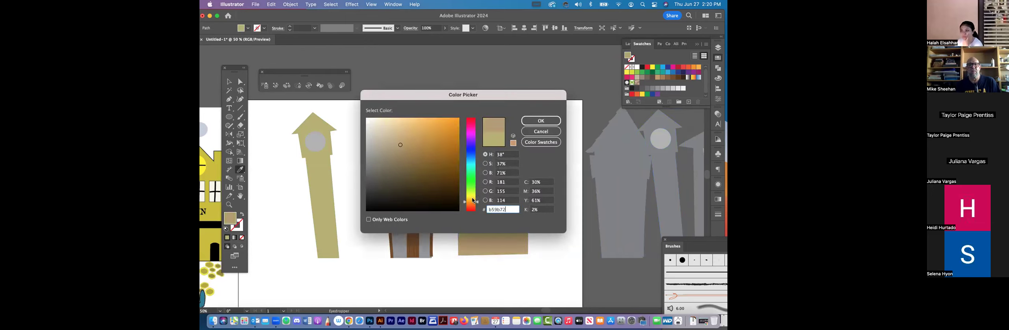
{"action": "key", "text": "Return"}
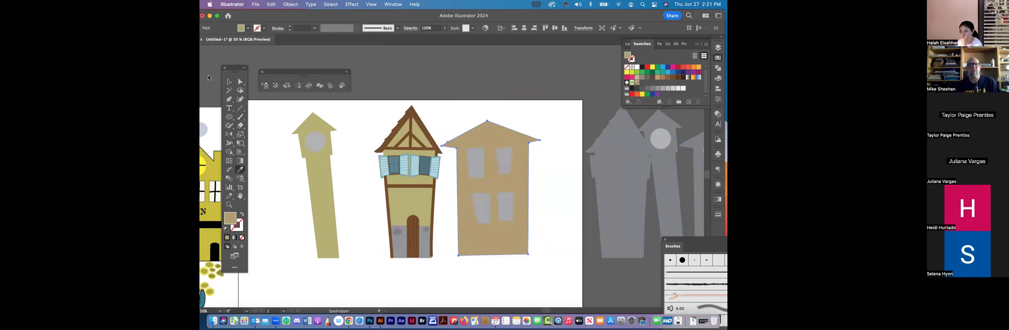
Step: Move the olive tower horizontally closer to the detailed house
{"action": "left_click", "coordinate": [231, 82]}
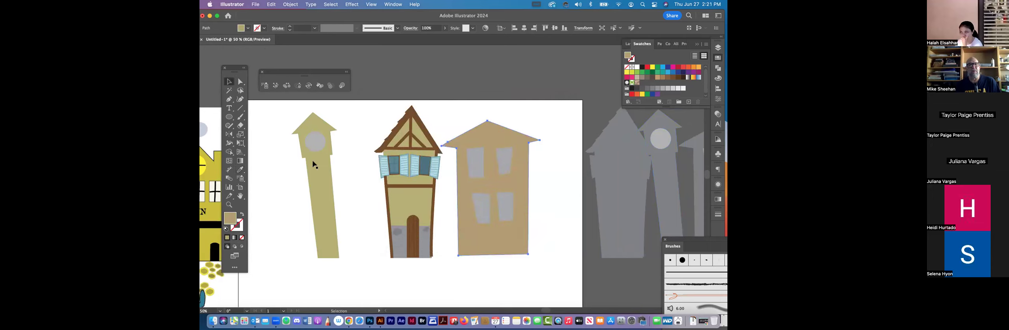
{"action": "left_click_drag", "start_coordinate": [319, 141], "coordinate": [345, 141]}
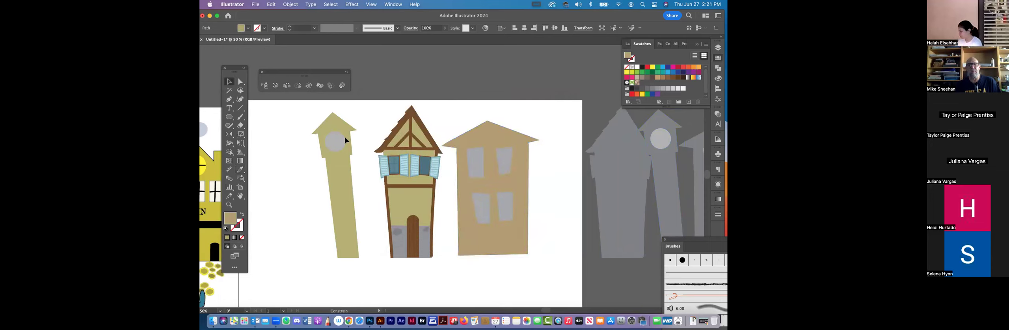
Step: Group the three gray building silhouettes beside the artboard and move the group onto the artboard over the colored buildings
{"action": "scroll", "coordinate": [501, 156], "scroll_direction": "right", "scroll_amount": 5}
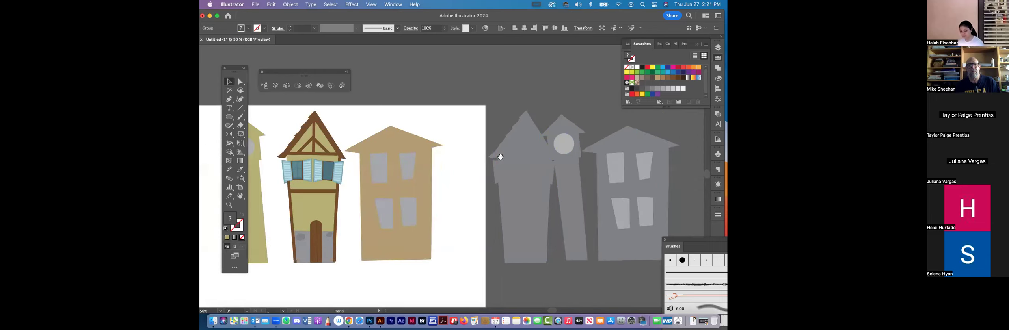
{"action": "key", "text": "a"}
{"action": "left_click", "coordinate": [575, 144]}
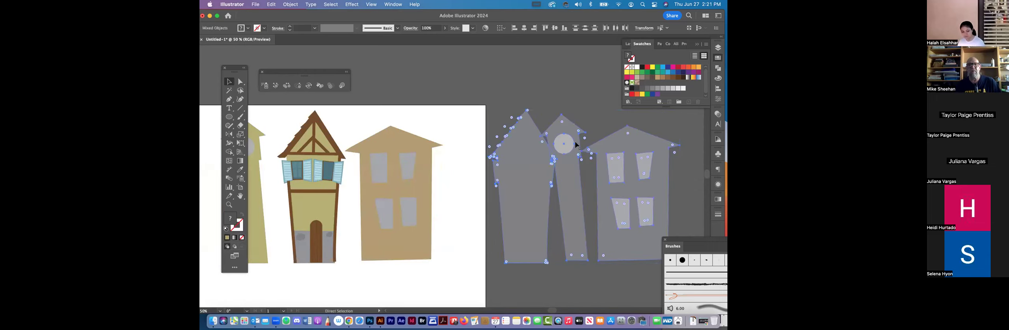
{"action": "key", "text": "v"}
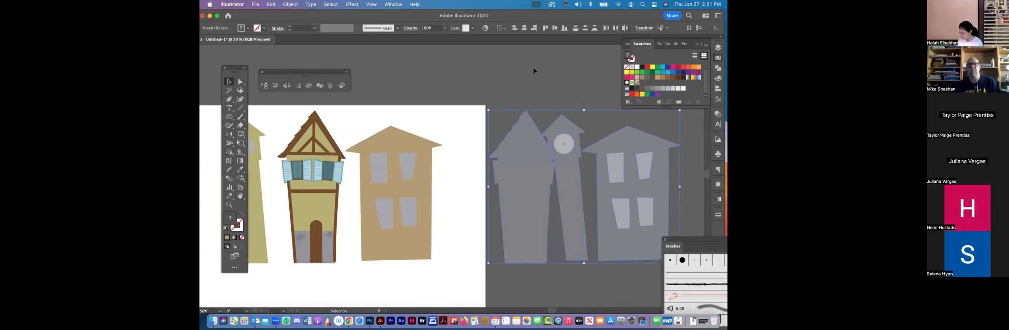
{"action": "left_click", "coordinate": [534, 71]}
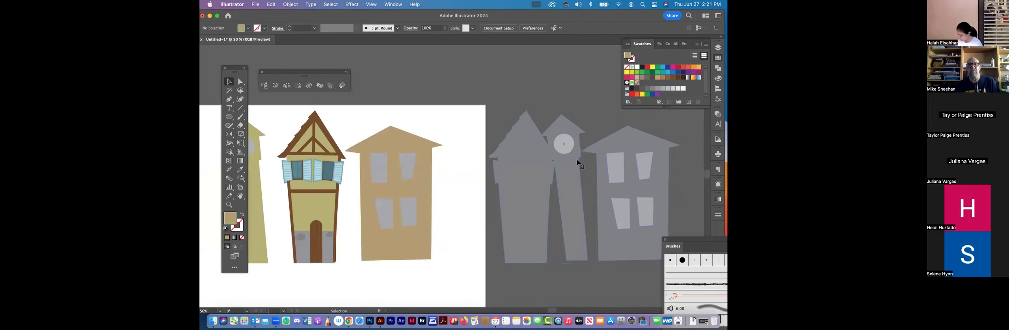
{"action": "left_click", "coordinate": [576, 197]}
{"action": "key", "text": "super+a"}
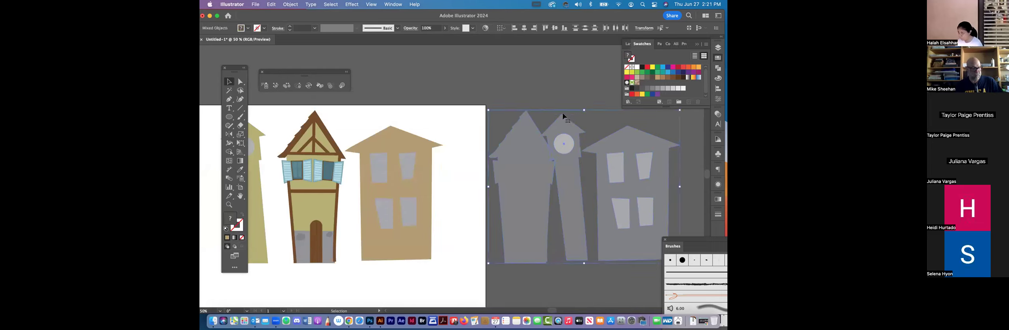
{"action": "key", "text": "a"}
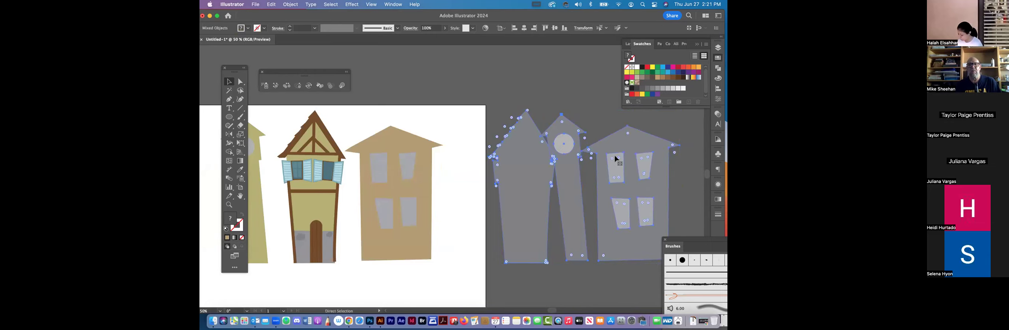
{"action": "key", "text": "super+g"}
{"action": "left_click_drag", "start_coordinate": [532, 137], "coordinate": [279, 129]}
{"action": "key", "text": "super+minus"}
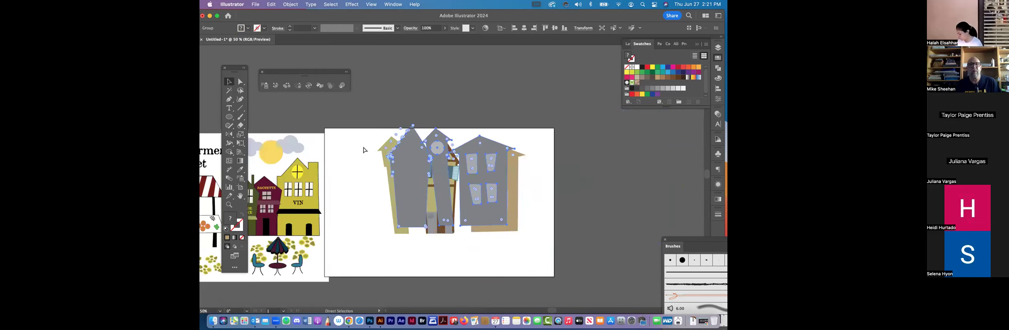
Step: Move the gray silhouette group toward the artboard's left edge, over the olive tower and the detailed house
{"action": "key", "text": "super+minus"}
{"action": "key", "text": "v"}
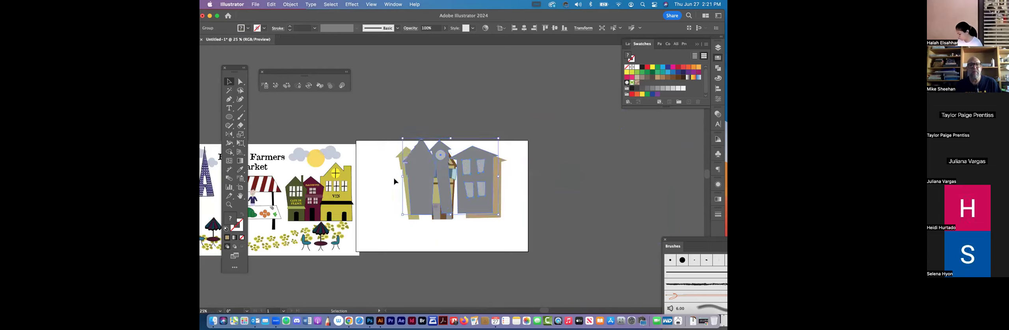
{"action": "left_click_drag", "start_coordinate": [423, 166], "coordinate": [387, 170]}
{"action": "left_click_drag", "start_coordinate": [484, 210], "coordinate": [461, 199]}
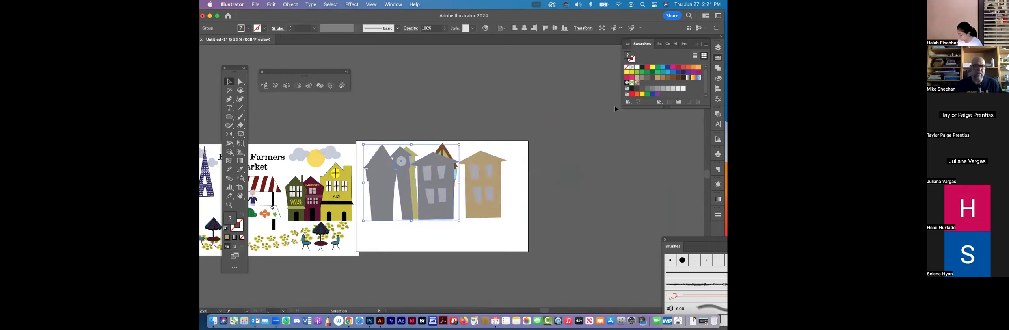
{"action": "left_click", "coordinate": [532, 94]}
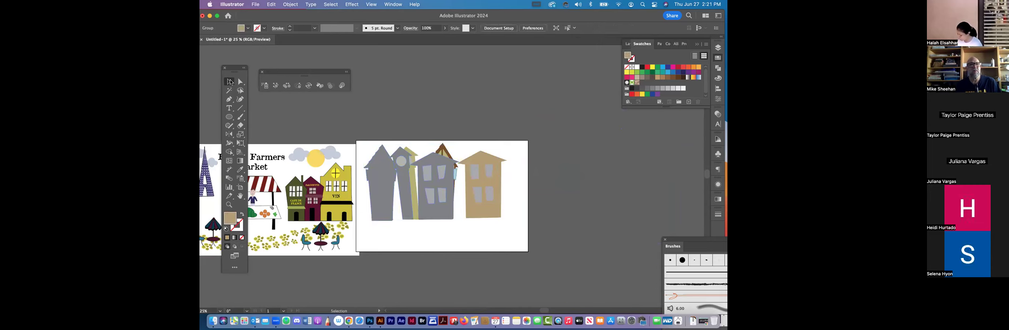
Step: Recolor all shapes sharing the gray tower silhouette's fill color to the muted blue 6791a0
{"action": "key", "text": "a"}
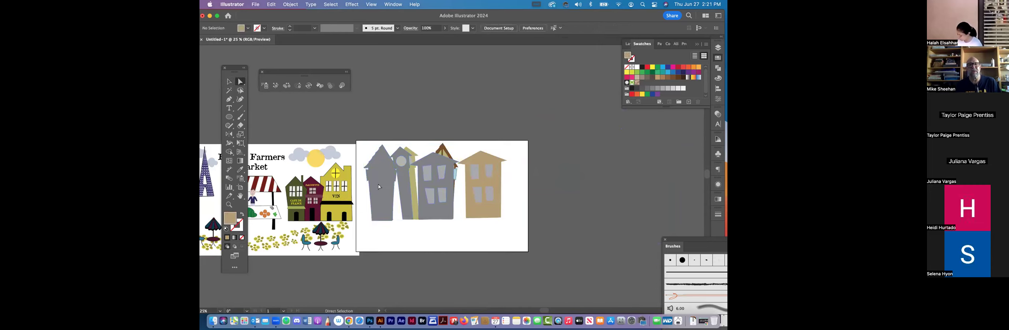
{"action": "left_click", "coordinate": [379, 186]}
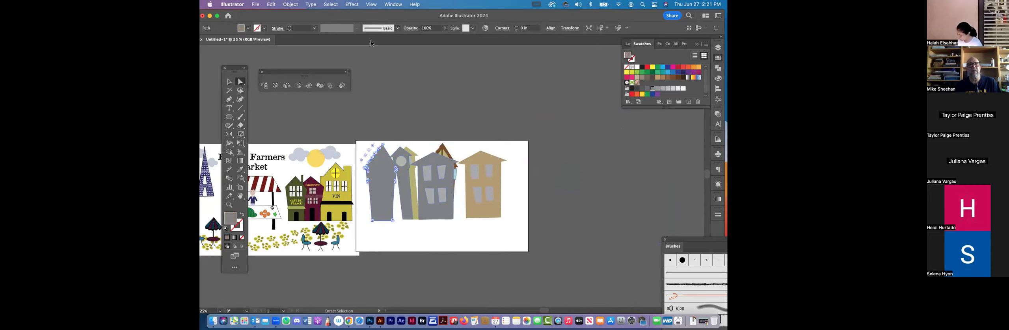
{"action": "left_click", "coordinate": [332, 5]}
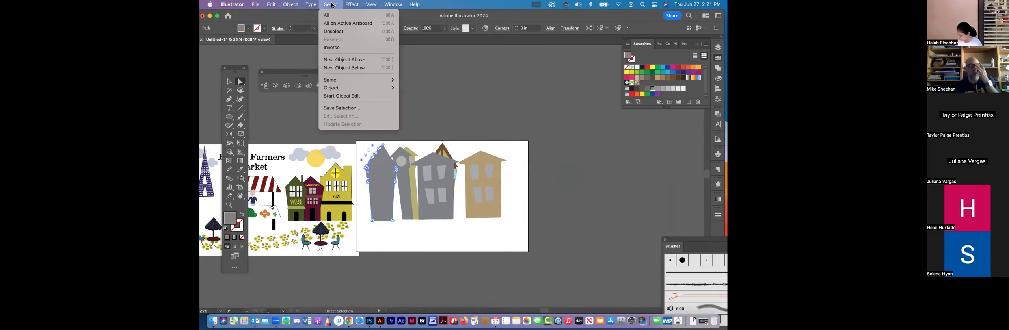
{"action": "mouse_move", "coordinate": [355, 79]}
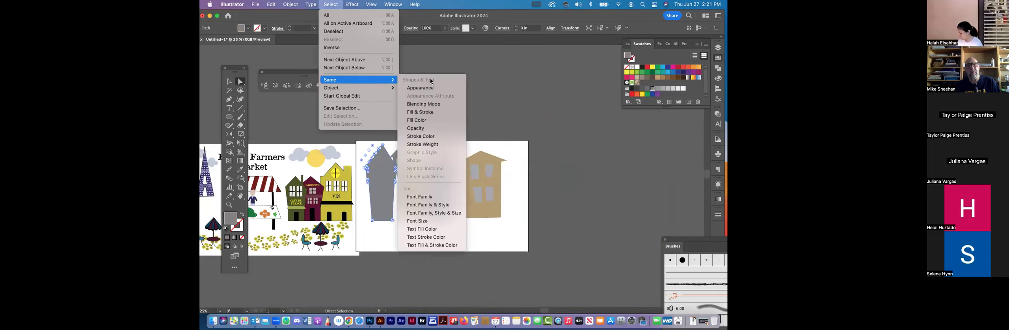
{"action": "left_click", "coordinate": [426, 121]}
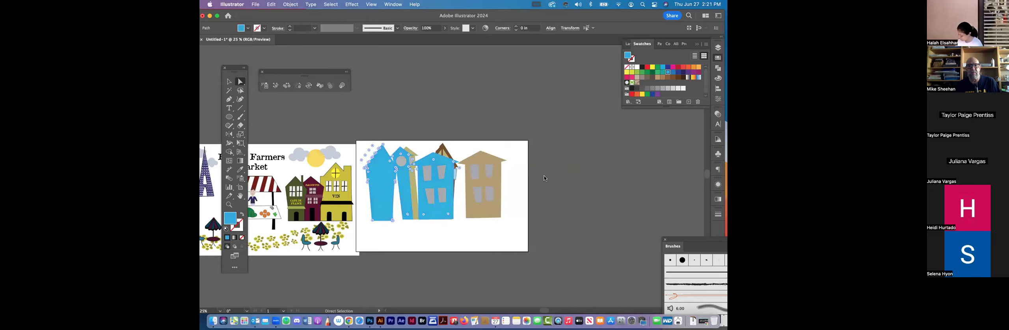
{"action": "left_click_drag", "start_coordinate": [440, 131], "coordinate": [399, 151]}
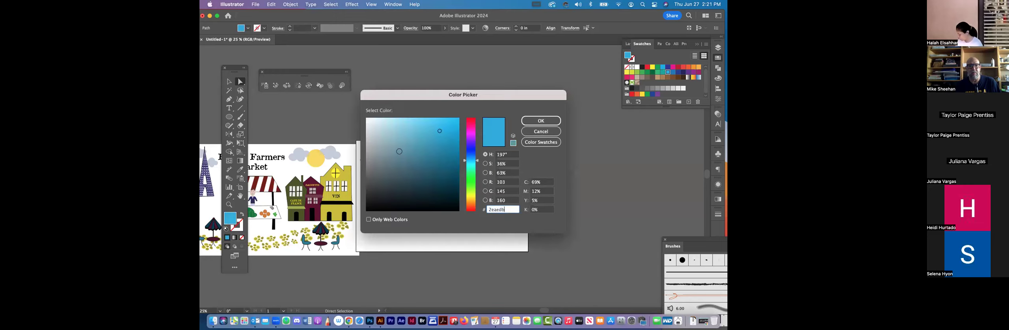
{"action": "left_click", "coordinate": [554, 124]}
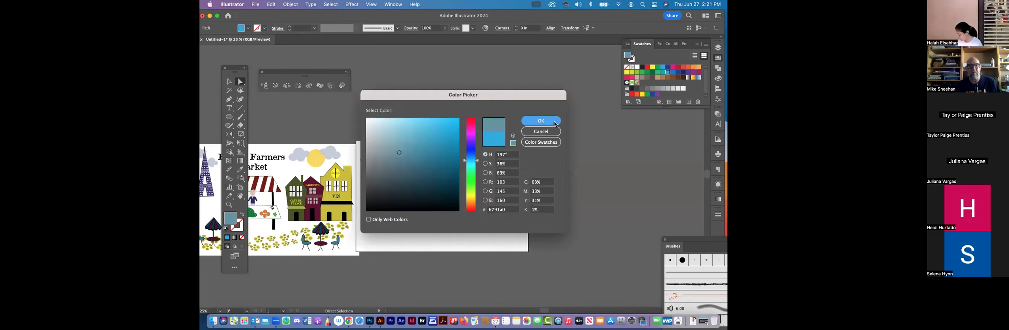
Step: Lighten the silhouettes' fill to a pale gray-blue with hue 194°, saturation 9% and brightness 70%
{"action": "double_click", "coordinate": [230, 218]}
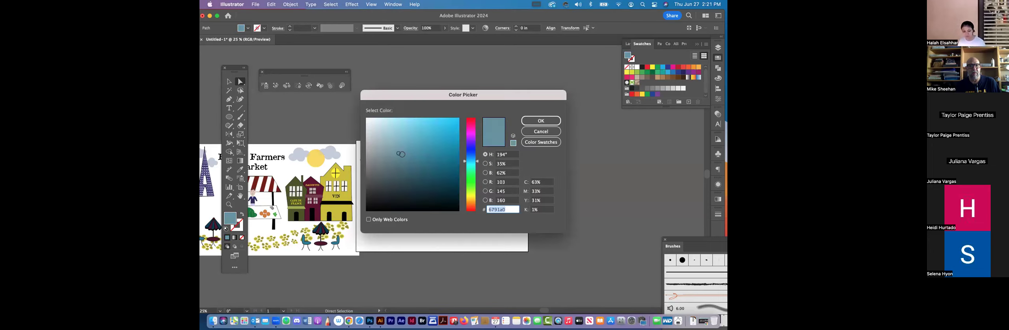
{"action": "left_click", "coordinate": [374, 146]}
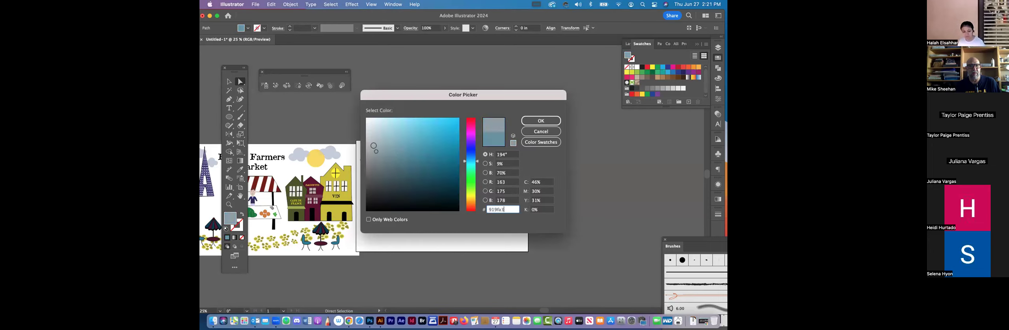
{"action": "left_click", "coordinate": [534, 124]}
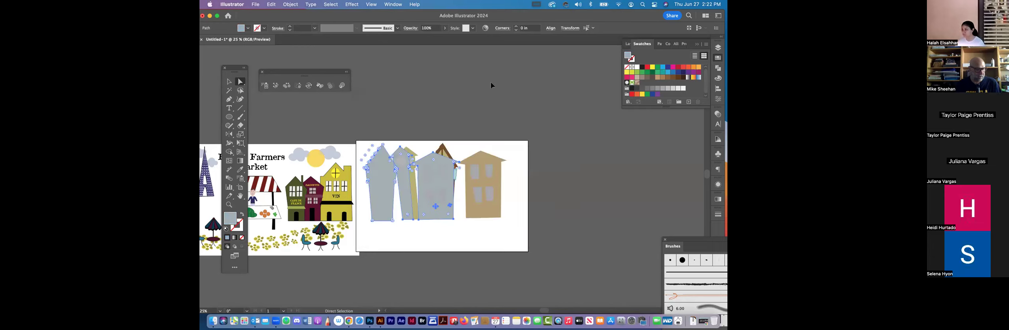
Step: Send the pale silhouette group to the back, behind the colored buildings
{"action": "key", "text": "v"}
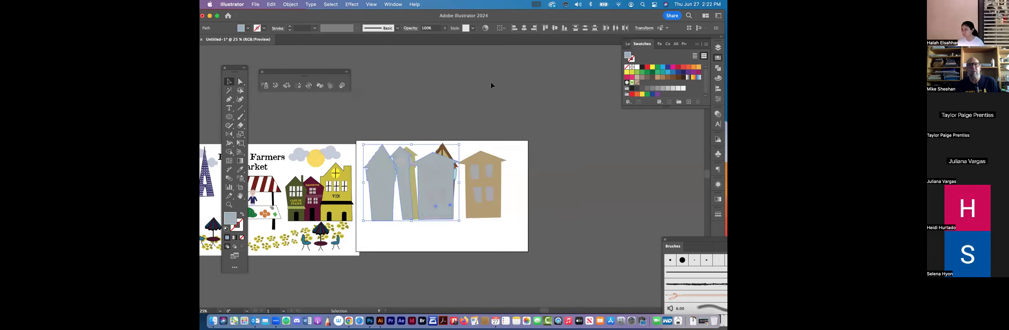
{"action": "left_click", "coordinate": [435, 158]}
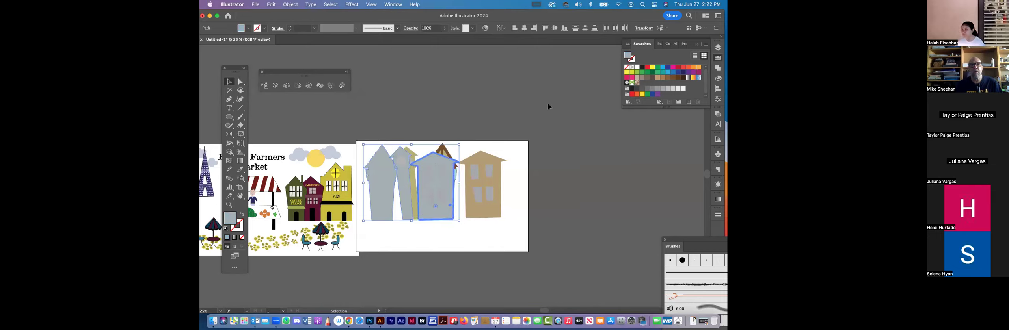
{"action": "key", "text": "super+shift+a"}
{"action": "left_click", "coordinate": [438, 163]}
{"action": "key", "text": "a"}
{"action": "key", "text": "super+shift+bracketleft"}
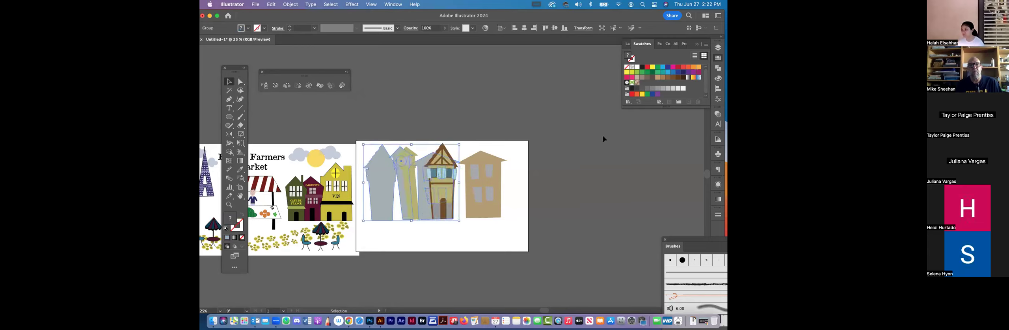
{"action": "left_click", "coordinate": [602, 138]}
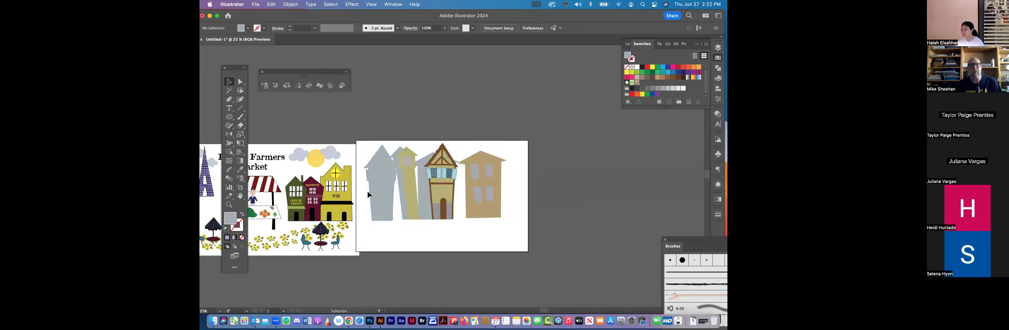
Step: Shift the silhouette group left so its towers stand beside the olive tower, reaching slightly past the artboard's edge
{"action": "left_click_drag", "start_coordinate": [369, 192], "coordinate": [369, 194]}
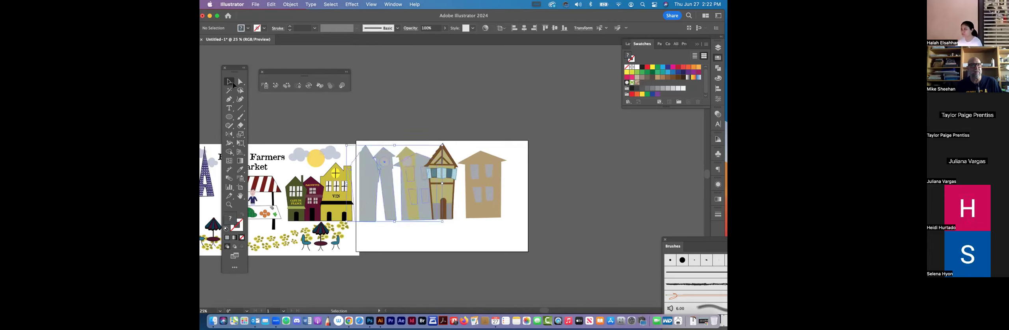
{"action": "key", "text": "super+shift+a"}
{"action": "key", "text": "a"}
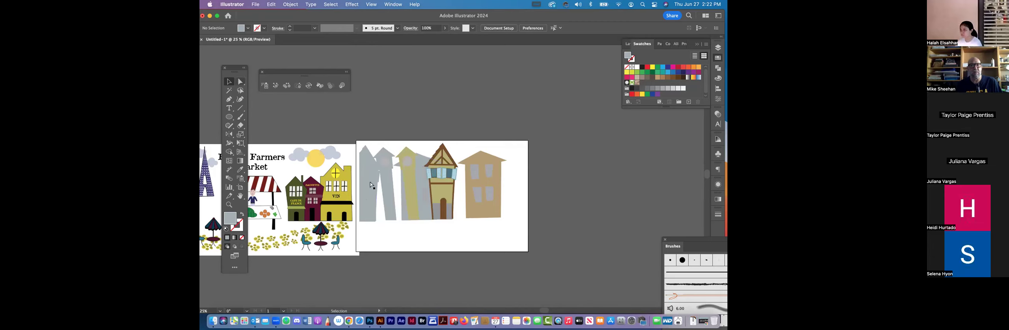
Step: Lower the silhouette group's opacity to about 48%, keeping the Normal blending mode
{"action": "key", "text": "a"}
{"action": "key", "text": "v"}
{"action": "left_click", "coordinate": [369, 182]}
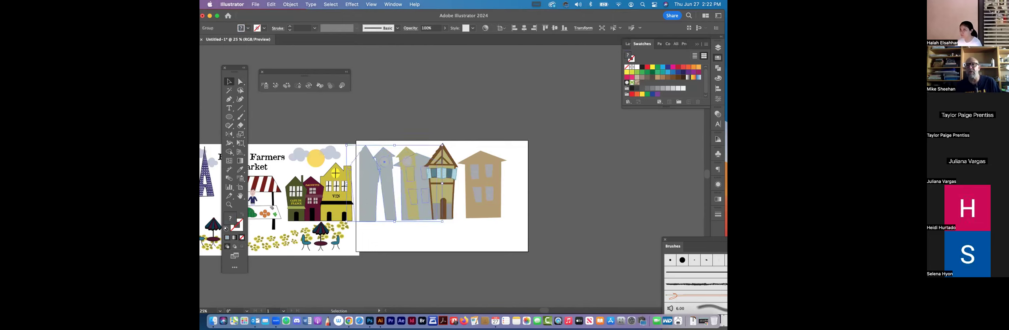
{"action": "left_click", "coordinate": [719, 114]}
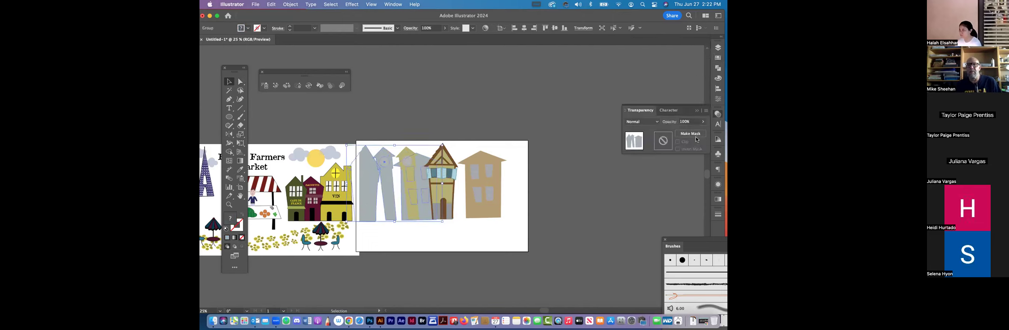
{"action": "left_click", "coordinate": [654, 122]}
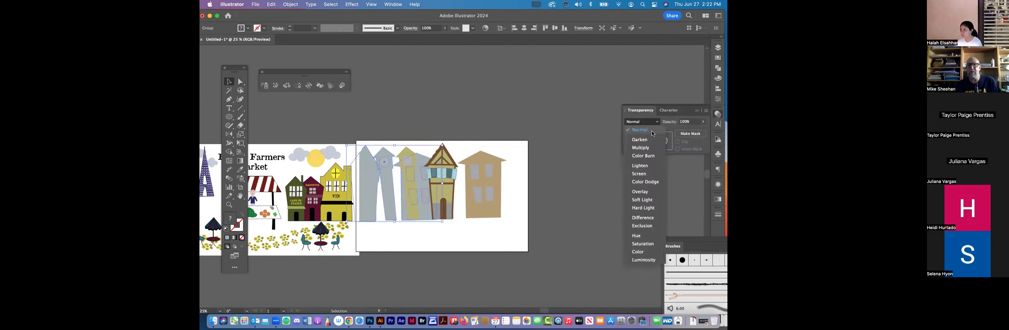
{"action": "left_click", "coordinate": [704, 124]}
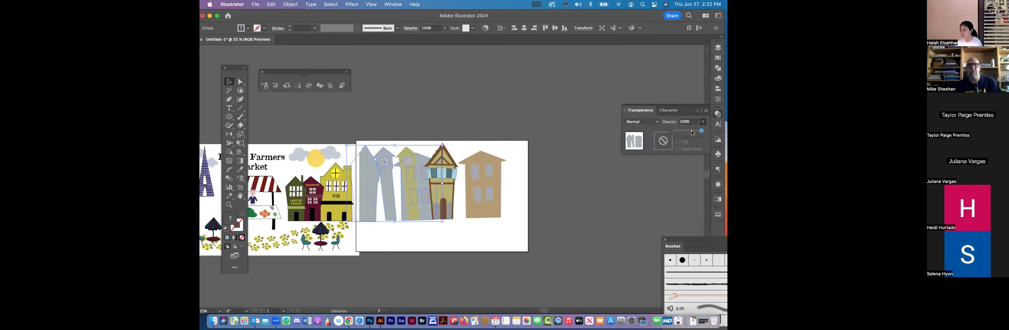
{"action": "left_click_drag", "start_coordinate": [693, 133], "coordinate": [686, 134]}
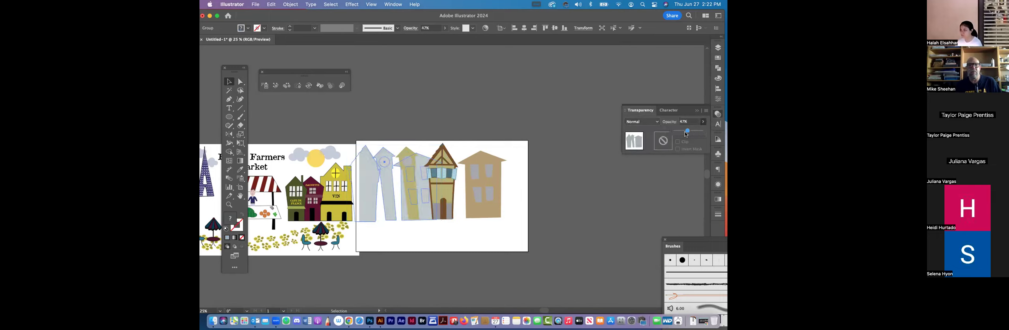
{"action": "left_click", "coordinate": [572, 112]}
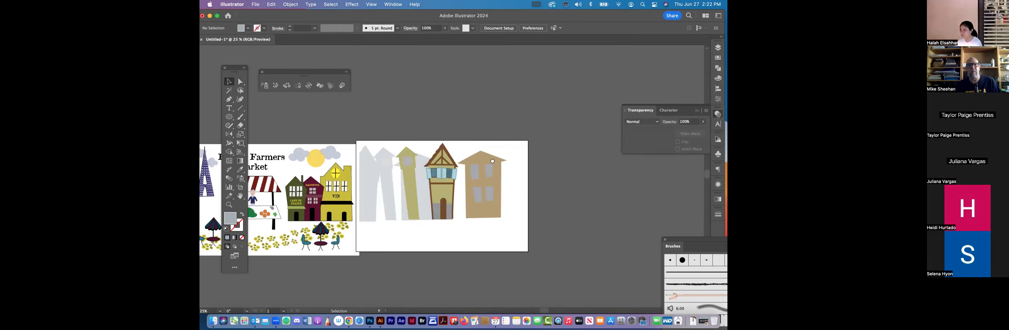
Step: Shorten the silhouette group vertically from its upper edge so its rooftops sit below those of the colored buildings
{"action": "scroll", "coordinate": [492, 161], "scroll_direction": "down", "scroll_amount": 1}
{"action": "scroll", "coordinate": [493, 161], "scroll_direction": "left", "scroll_amount": 2}
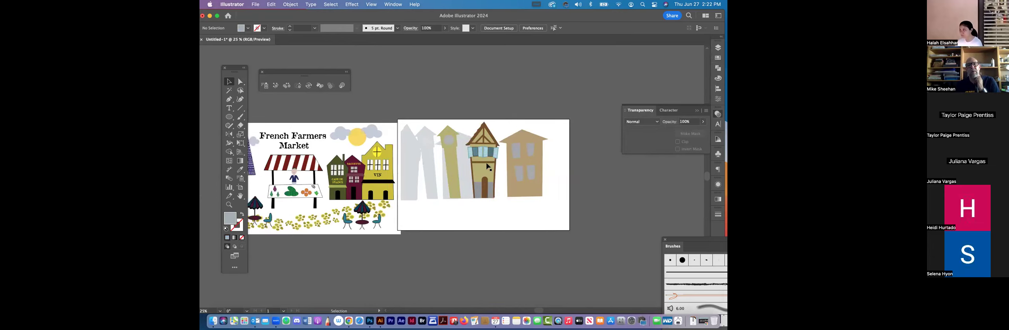
{"action": "left_click", "coordinate": [432, 149]}
{"action": "left_click_drag", "start_coordinate": [435, 107], "coordinate": [436, 101]}
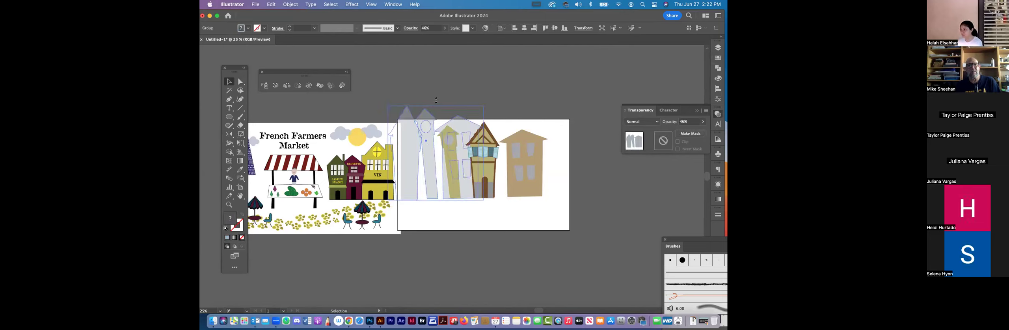
{"action": "left_click_drag", "start_coordinate": [437, 138], "coordinate": [439, 141]}
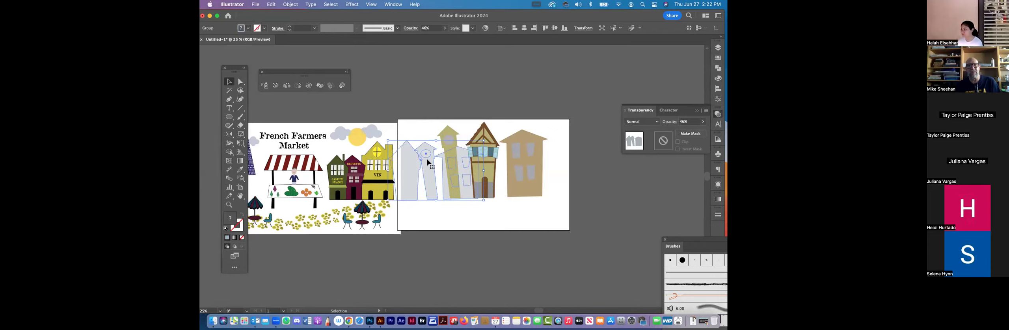
{"action": "left_click", "coordinate": [403, 109]}
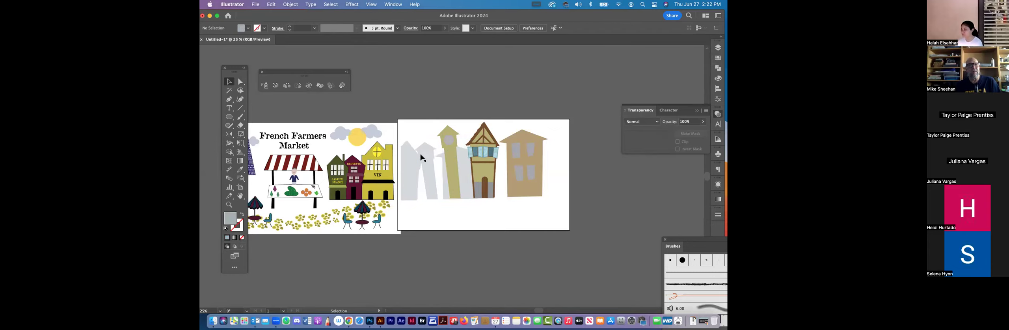
Step: Draw a closed four-sided building block with the Pen tool over the silhouettes, beside the olive tower, reaching down to their base
{"action": "key", "text": "p"}
{"action": "left_click_drag", "start_coordinate": [414, 163], "coordinate": [443, 163]}
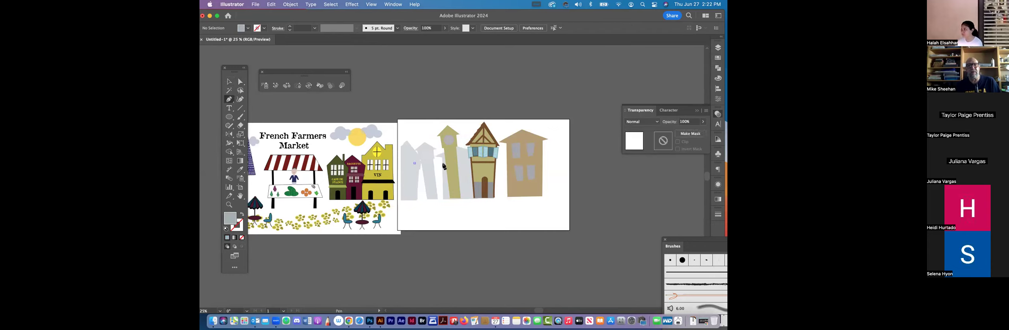
{"action": "left_click", "coordinate": [443, 200]}
{"action": "left_click", "coordinate": [416, 200]}
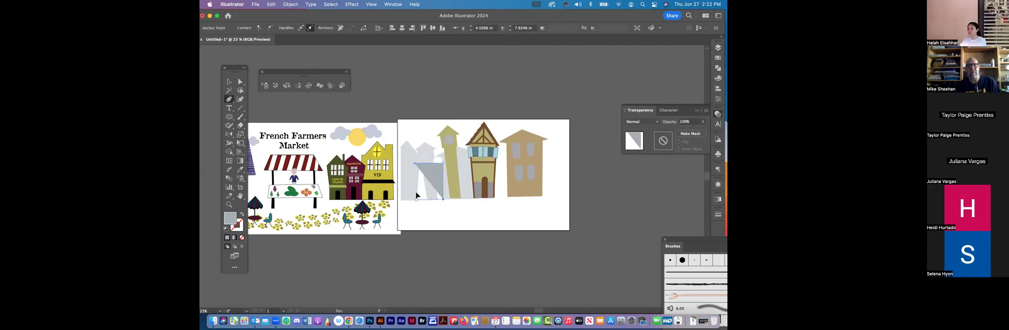
{"action": "left_click", "coordinate": [414, 163]}
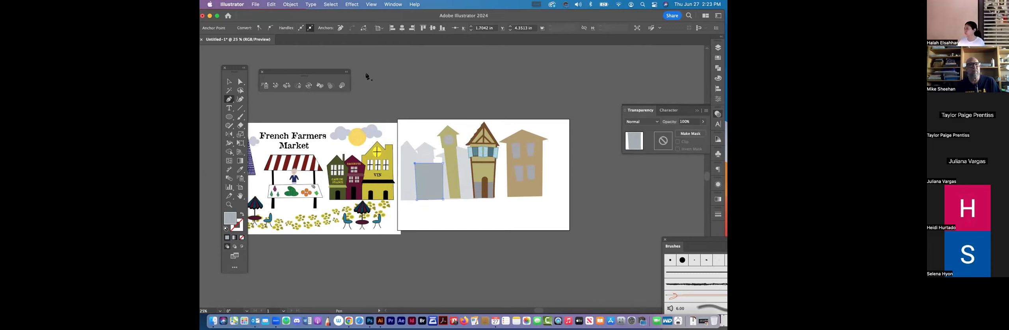
{"action": "left_click", "coordinate": [239, 82]}
{"action": "key", "text": "super+a"}
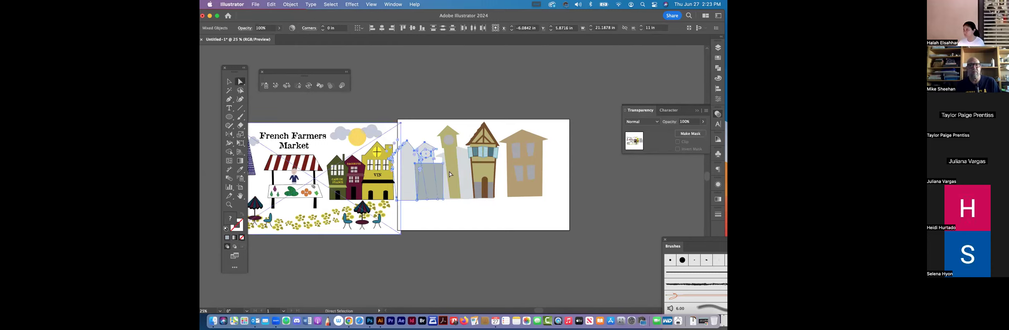
{"action": "key", "text": "super+z"}
{"action": "key", "text": "super+shift+a"}
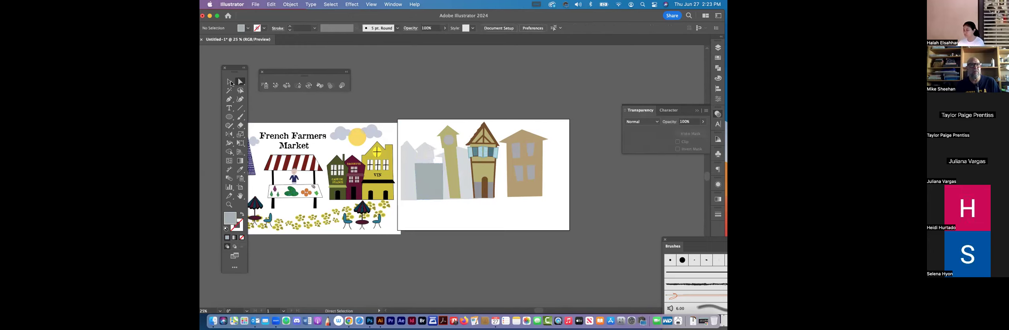
{"action": "key", "text": "v"}
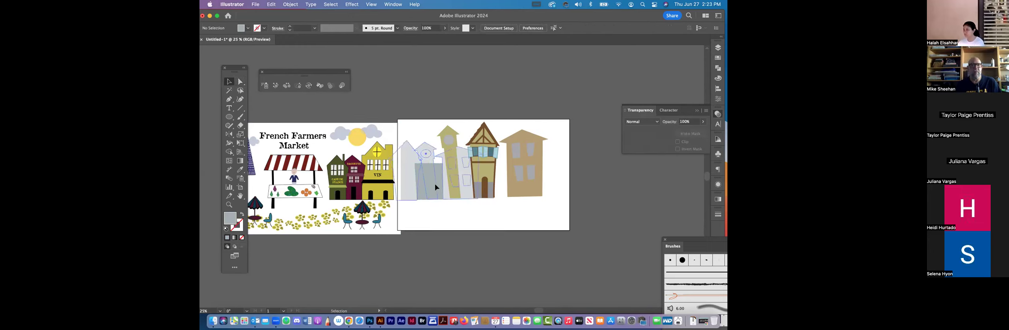
{"action": "left_click", "coordinate": [414, 166]}
{"action": "left_click", "coordinate": [425, 203]}
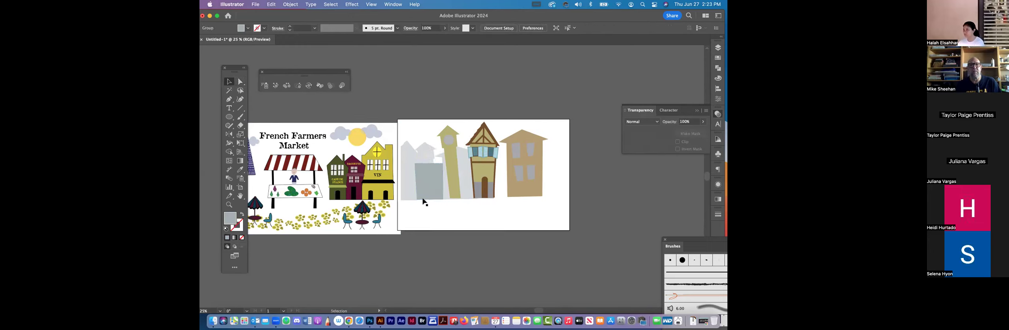
{"action": "left_click", "coordinate": [434, 186]}
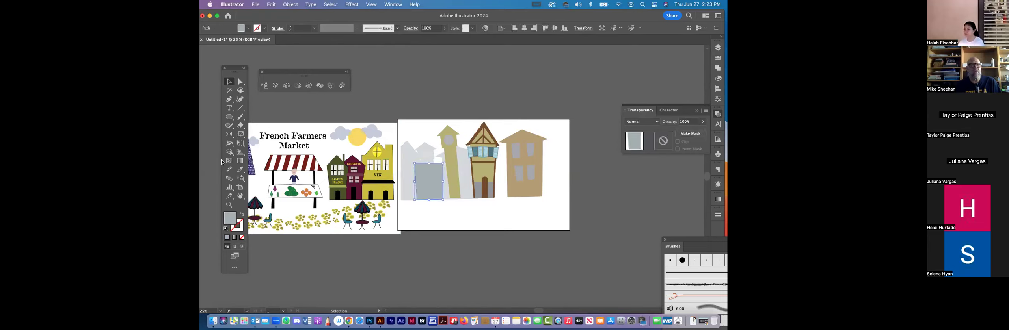
{"action": "left_click", "coordinate": [241, 170]}
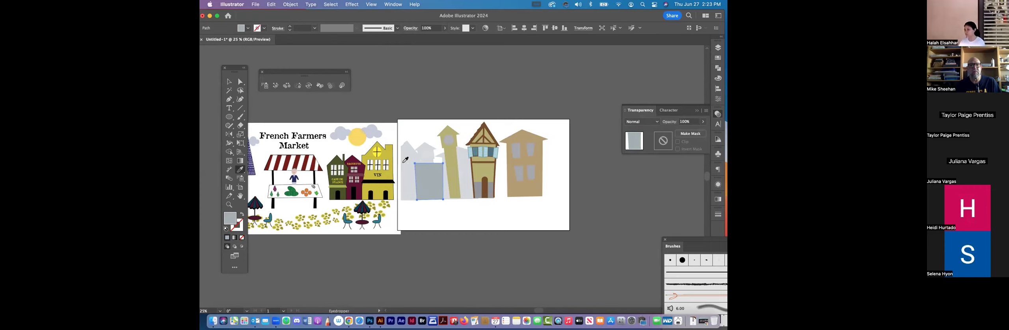
{"action": "left_click", "coordinate": [229, 82]}
{"action": "key", "text": "v"}
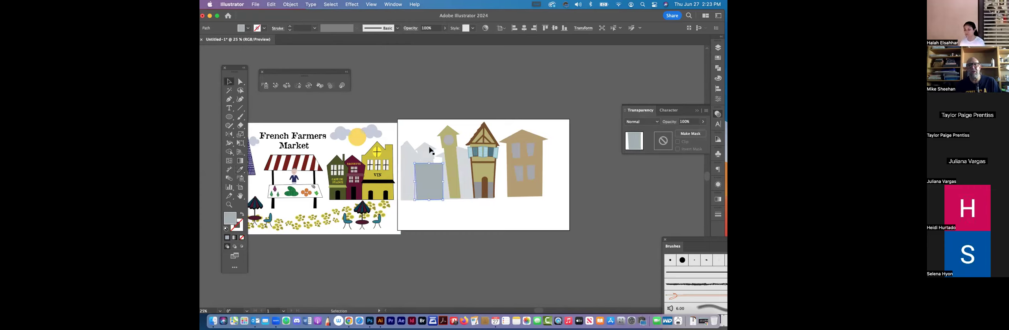
{"action": "left_click", "coordinate": [447, 205]}
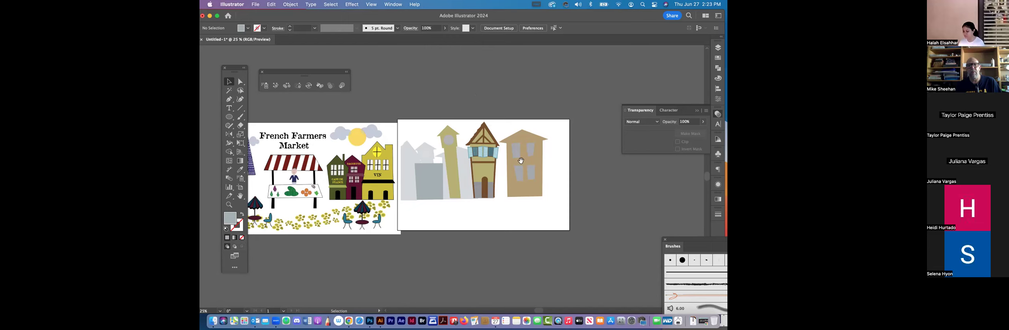
Step: Draw a winding S-shaped path edge with the Pen tool from the central building's door down past the artboard's lower edge
{"action": "left_click_drag", "start_coordinate": [517, 130], "coordinate": [526, 96]}
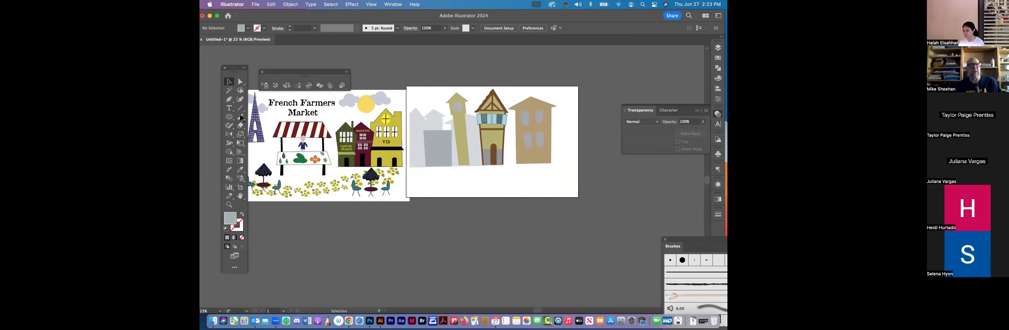
{"action": "key", "text": "p"}
{"action": "left_click", "coordinate": [492, 165]}
{"action": "key", "text": "p"}
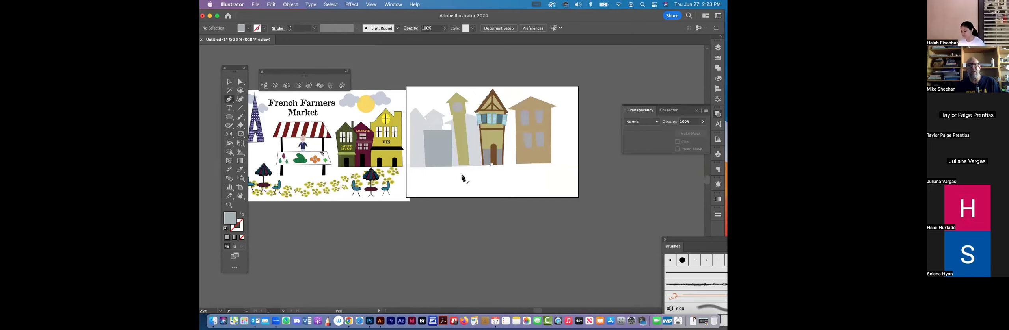
{"action": "left_click_drag", "start_coordinate": [449, 178], "coordinate": [448, 183]}
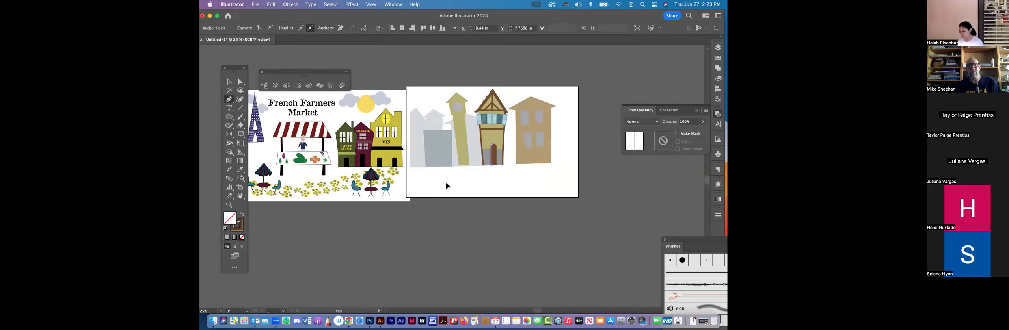
{"action": "left_click_drag", "start_coordinate": [529, 189], "coordinate": [536, 193]}
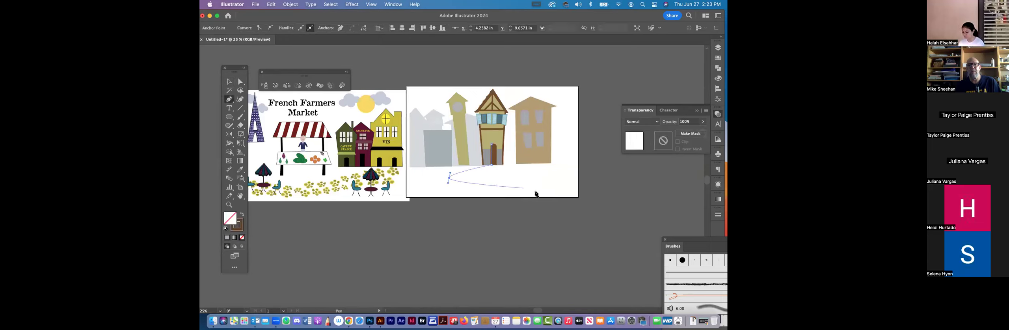
{"action": "left_click", "coordinate": [460, 206]}
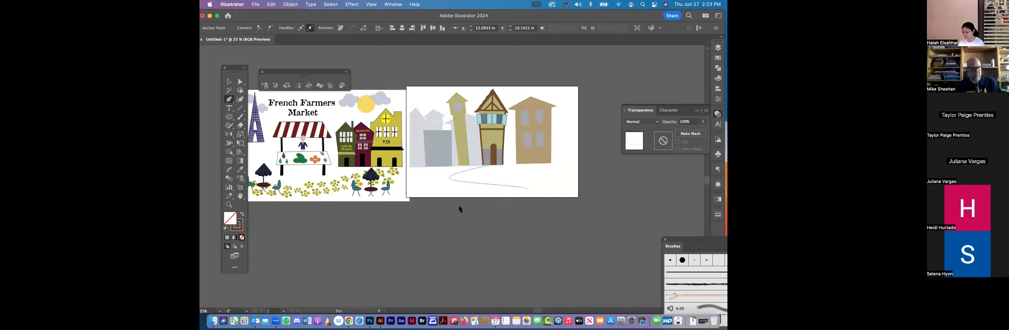
{"action": "left_click", "coordinate": [499, 167], "text": "super"}
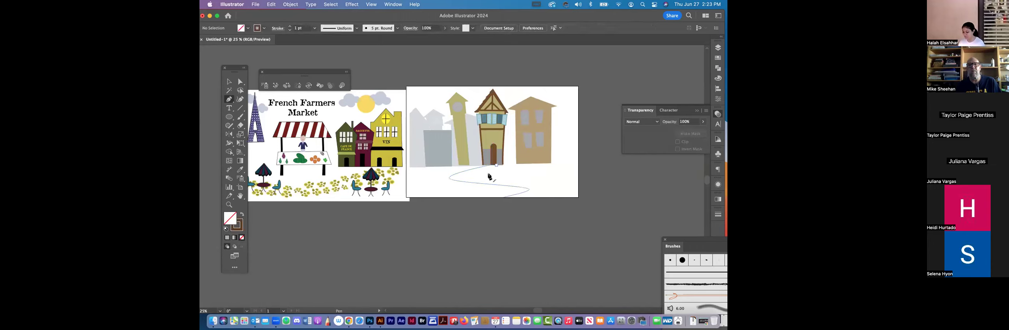
Step: Draw the road's second winding edge with the Pen tool, starting at the door and following the first curve past the artboard's lower edge
{"action": "left_click", "coordinate": [489, 181], "text": "super"}
{"action": "left_click_drag", "start_coordinate": [488, 178], "coordinate": [479, 178]}
{"action": "key", "text": "super+z"}
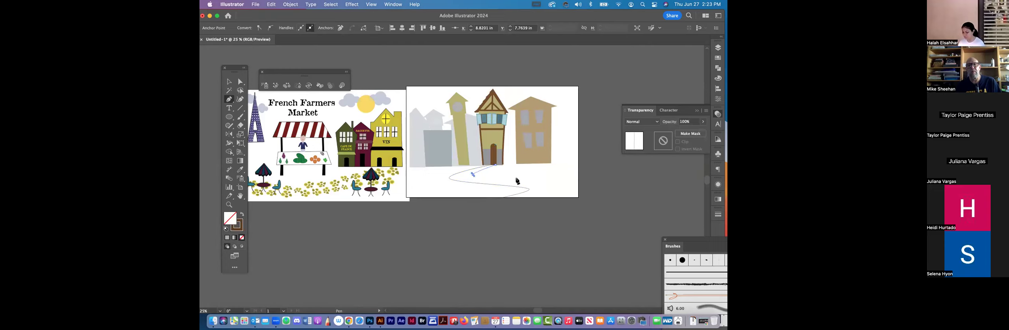
{"action": "left_click_drag", "start_coordinate": [521, 180], "coordinate": [547, 183]}
{"action": "left_click", "coordinate": [557, 197]}
{"action": "left_click_drag", "start_coordinate": [531, 213], "coordinate": [531, 213]}
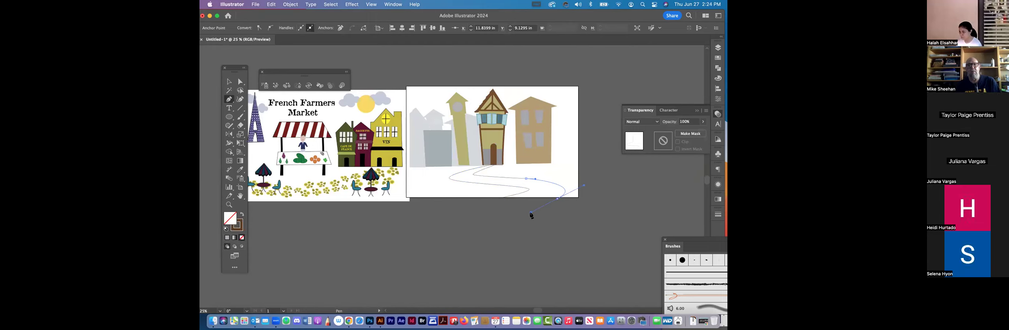
{"action": "left_click", "coordinate": [460, 206]}
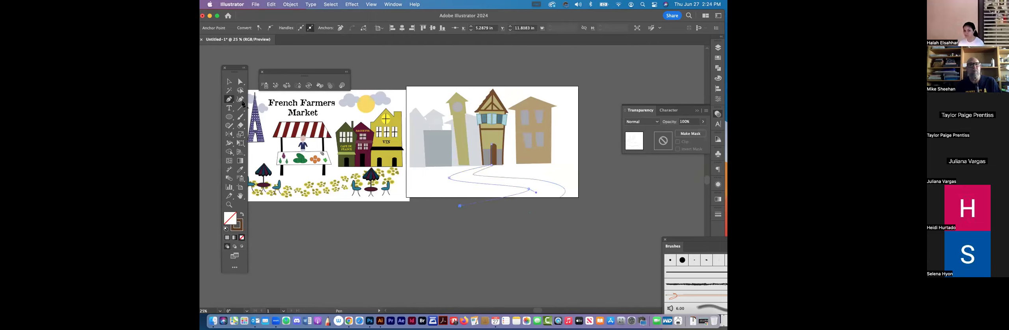
{"action": "left_click", "coordinate": [230, 83]}
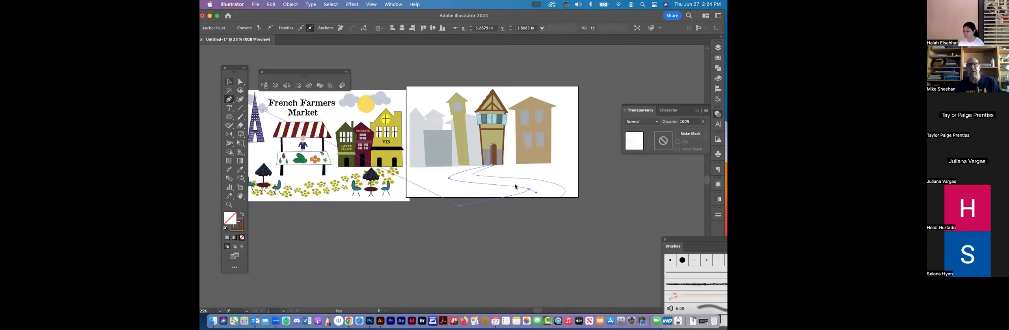
{"action": "key", "text": "v"}
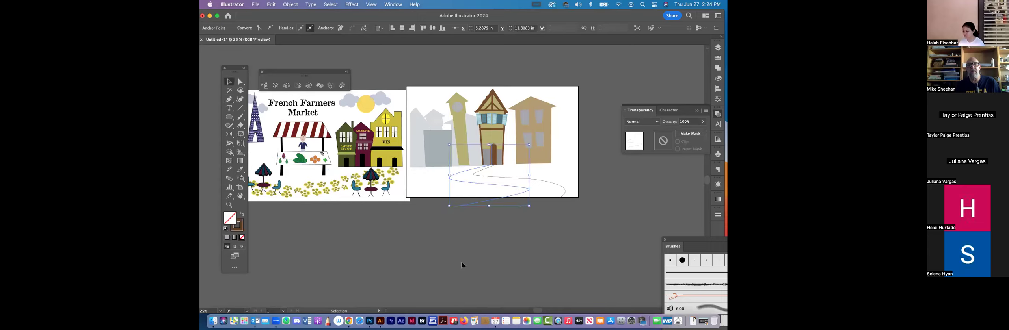
{"action": "left_click", "coordinate": [461, 263]}
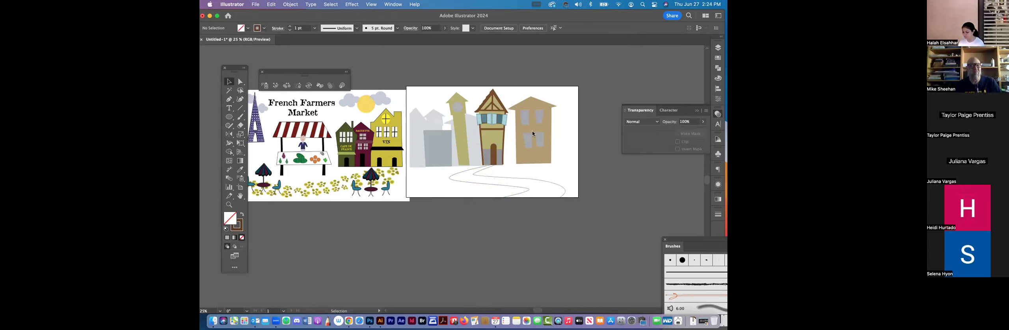
Step: Draw a closed, slanted four-sided roof with the Pen tool beside the tan building, overhanging the artboard's edge, and swap its stroke and fill for a brown fill
{"action": "left_click", "coordinate": [230, 99]}
{"action": "left_click", "coordinate": [565, 93]}
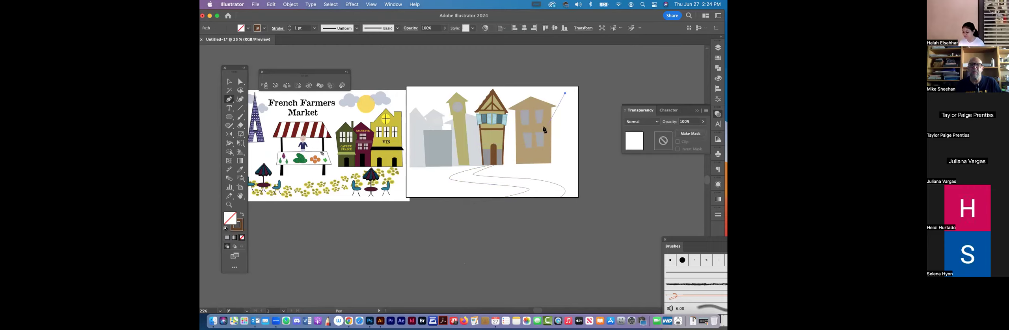
{"action": "left_click", "coordinate": [542, 127]}
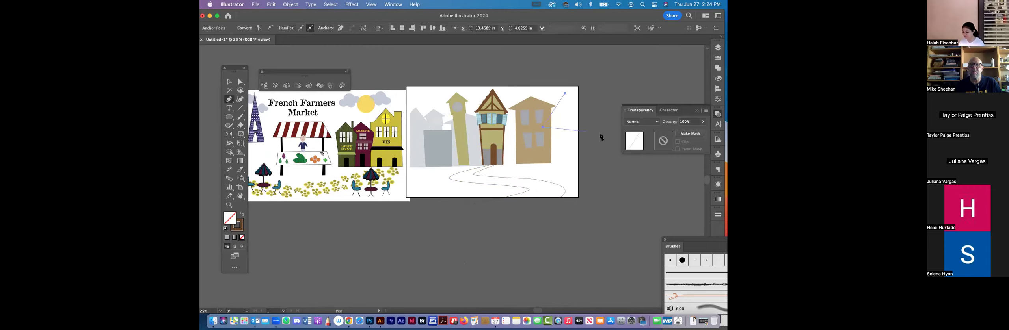
{"action": "left_click", "coordinate": [609, 133]}
{"action": "left_click", "coordinate": [565, 94]}
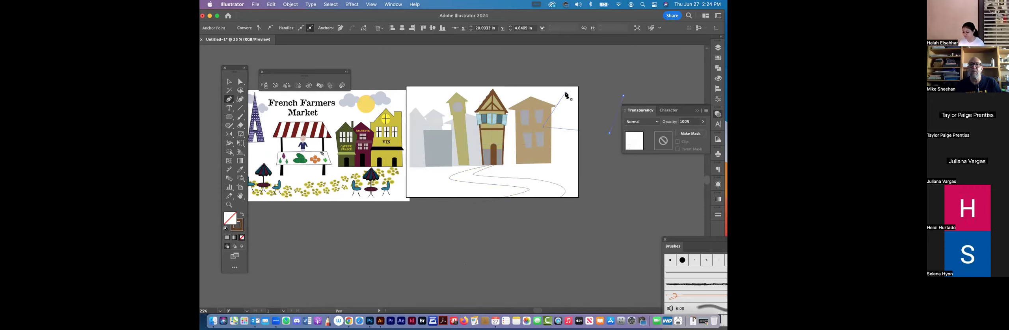
{"action": "left_click", "coordinate": [242, 215]}
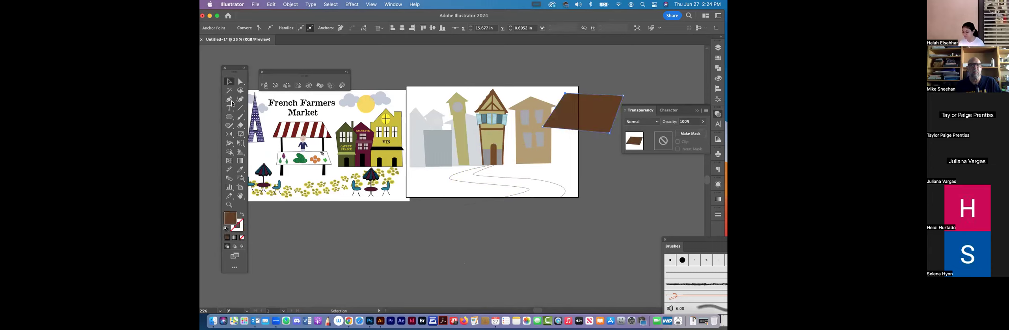
Step: Draw a closed four-sided wall with the Pen tool beneath the brown roof, its upper edge overlapping the roof
{"action": "left_click", "coordinate": [229, 83]}
{"action": "left_click", "coordinate": [565, 166]}
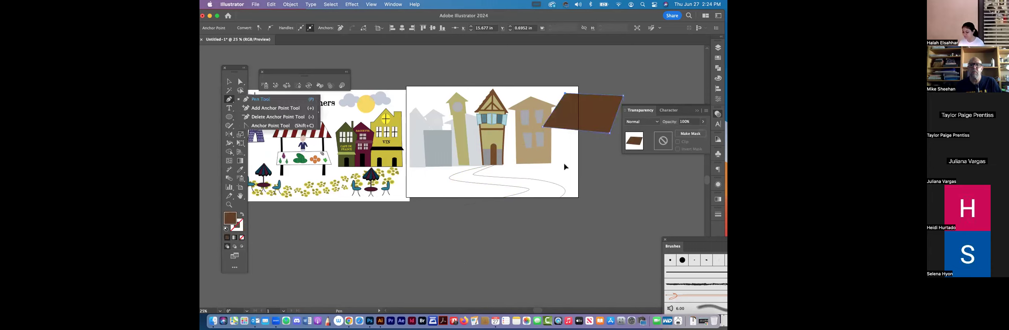
{"action": "left_click", "coordinate": [557, 175]}
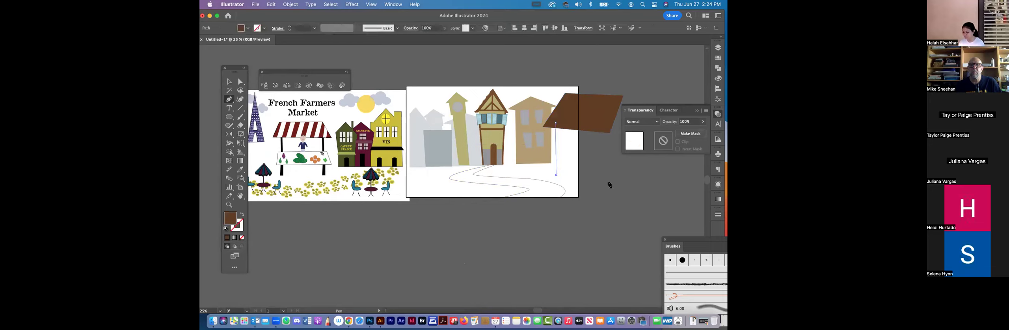
{"action": "left_click", "coordinate": [600, 121]}
{"action": "left_click", "coordinate": [608, 181]}
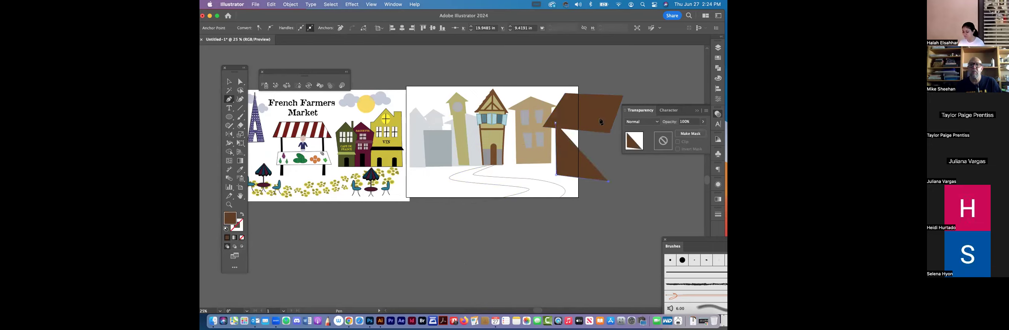
{"action": "left_click", "coordinate": [605, 117]}
{"action": "left_click", "coordinate": [555, 123]}
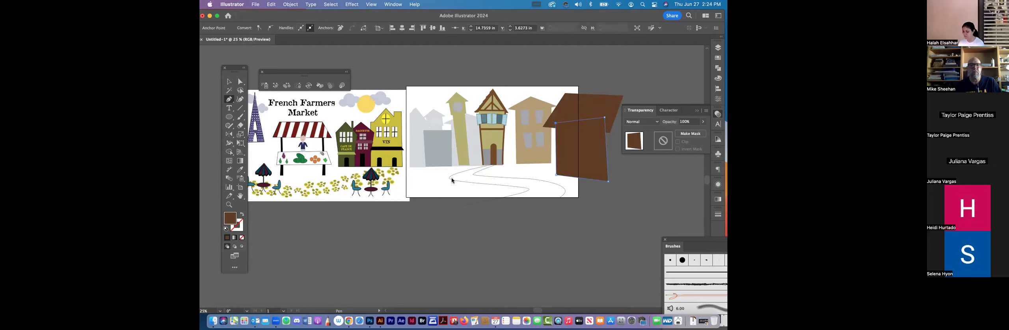
Step: Fill the wall with light brown #aa7b5c and send it backward behind the roof
{"action": "double_click", "coordinate": [230, 218]}
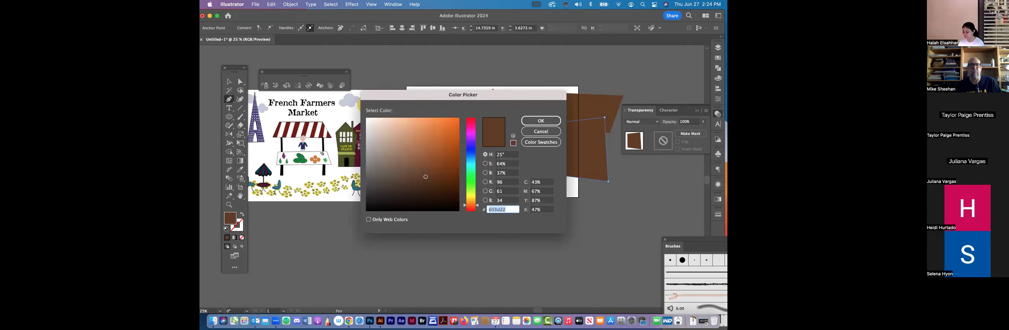
{"action": "left_click", "coordinate": [408, 149]}
{"action": "left_click", "coordinate": [535, 125]}
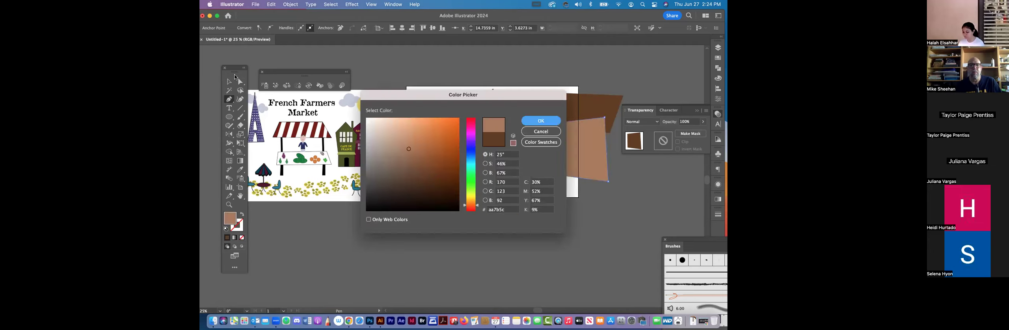
{"action": "key", "text": "Return"}
{"action": "key", "text": "v"}
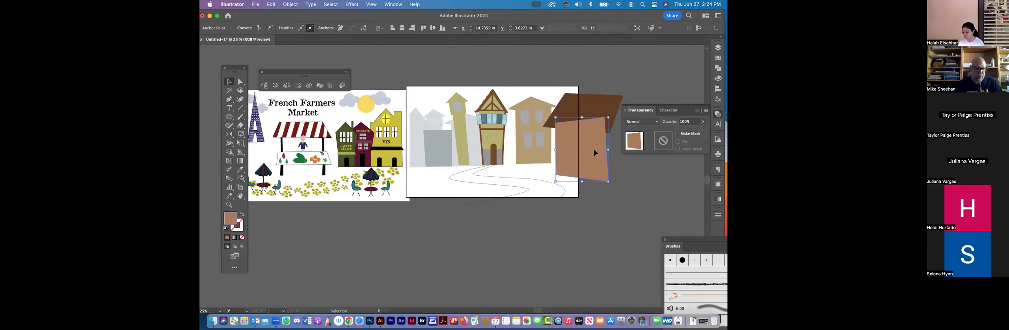
{"action": "key", "text": "super+bracketleft"}
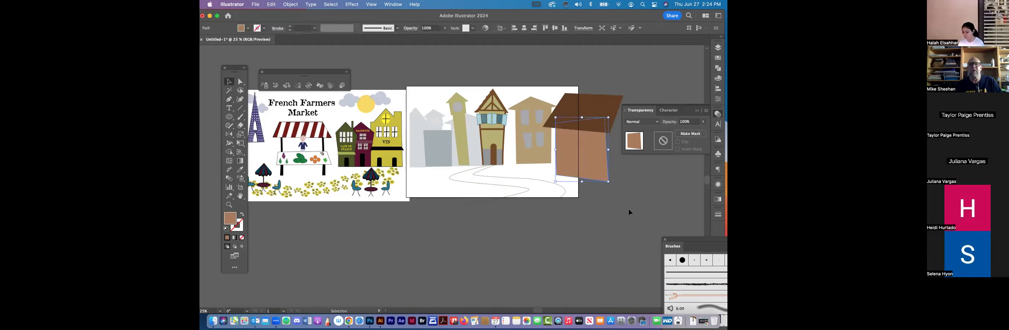
{"action": "left_click", "coordinate": [628, 209]}
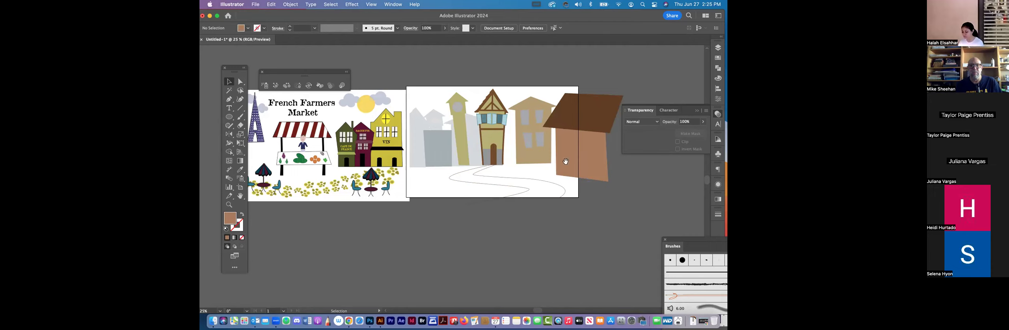
Step: Move the Illustrator window down to uncover the files and drives on the desktop
{"action": "scroll", "coordinate": [566, 162], "scroll_direction": "down", "scroll_amount": 2}
{"action": "scroll", "coordinate": [606, 186], "scroll_direction": "up", "scroll_amount": 3}
{"action": "scroll", "coordinate": [606, 186], "scroll_direction": "left", "scroll_amount": 2}
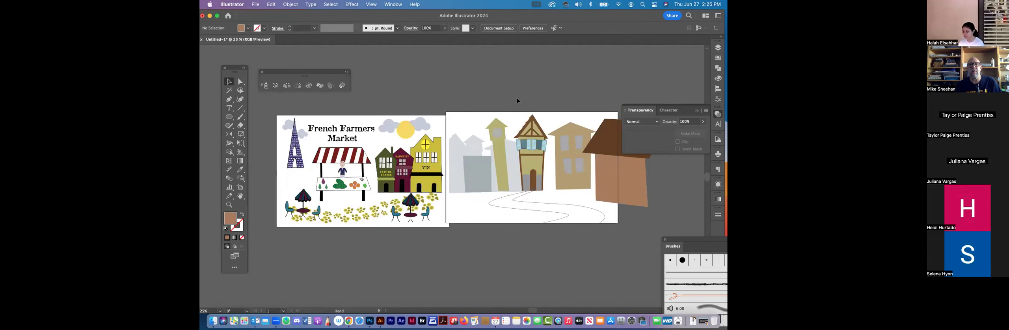
{"action": "scroll", "coordinate": [516, 98], "scroll_direction": "right", "scroll_amount": 2}
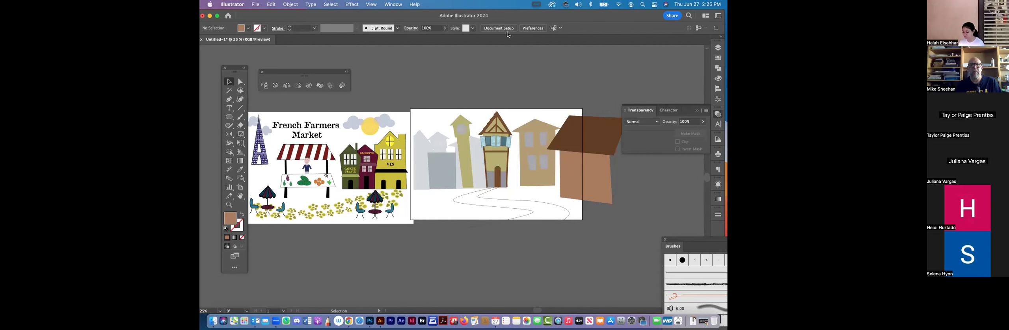
{"action": "left_click_drag", "start_coordinate": [534, 12], "coordinate": [528, 183]}
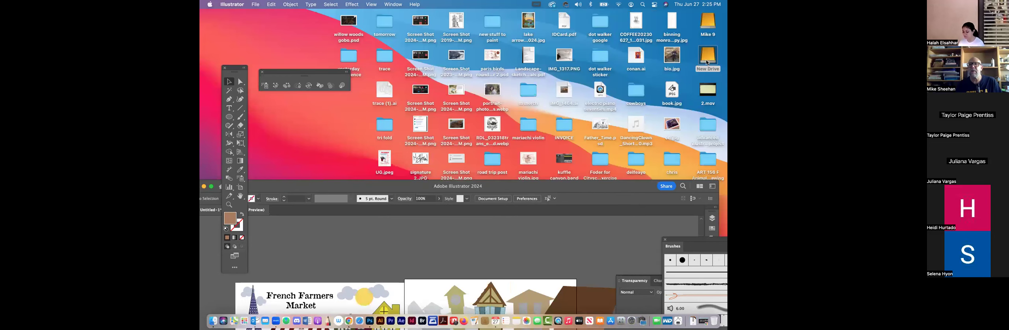
{"action": "left_click", "coordinate": [583, 49]}
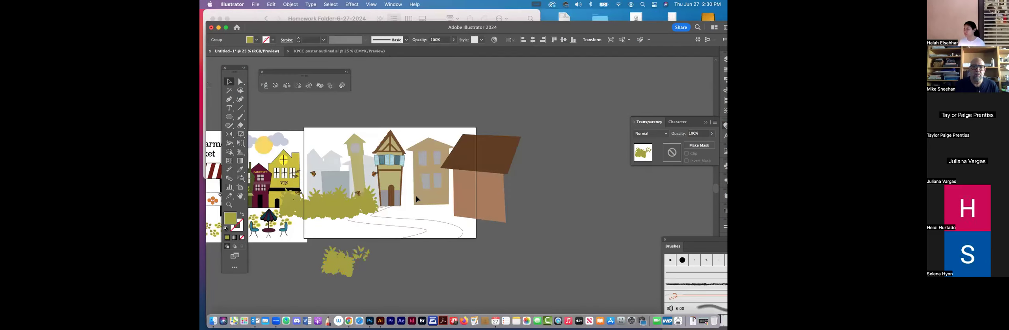
Step: Move the spare olive-green bush from below the artboard to the base of the tan building, near the central building's door
{"action": "left_click_drag", "start_coordinate": [366, 268], "coordinate": [415, 206]}
{"action": "left_click_drag", "start_coordinate": [436, 182], "coordinate": [433, 184]}
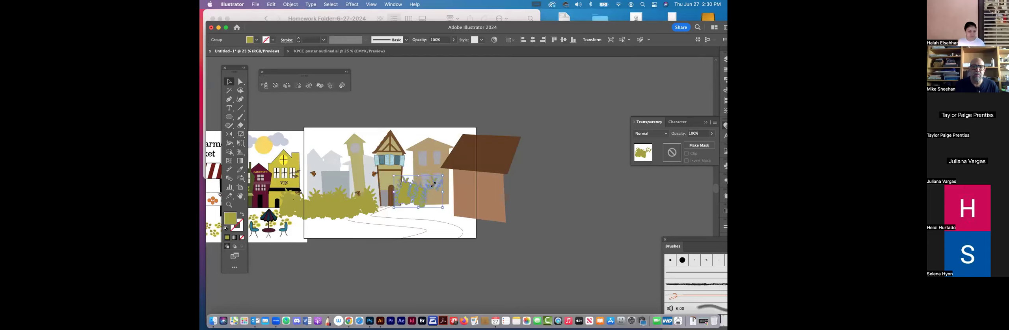
Step: Shrink the bush beside the central building's door and move the Illustrator window back up over the desktop
{"action": "left_click_drag", "start_coordinate": [412, 204], "coordinate": [415, 206]}
{"action": "left_click", "coordinate": [415, 207]}
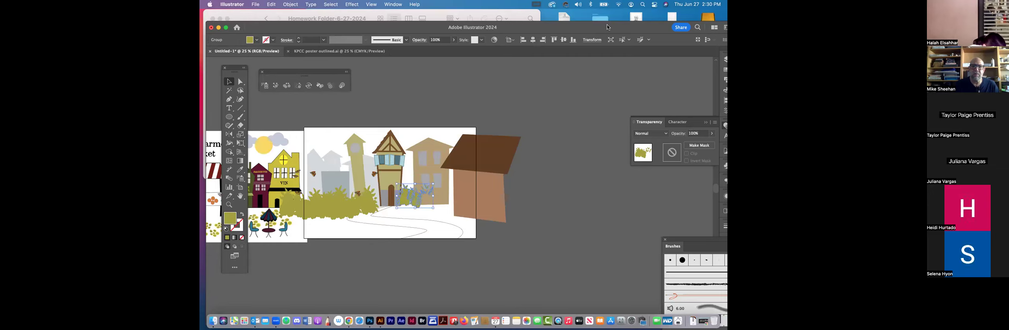
{"action": "left_click_drag", "start_coordinate": [607, 24], "coordinate": [601, 20]}
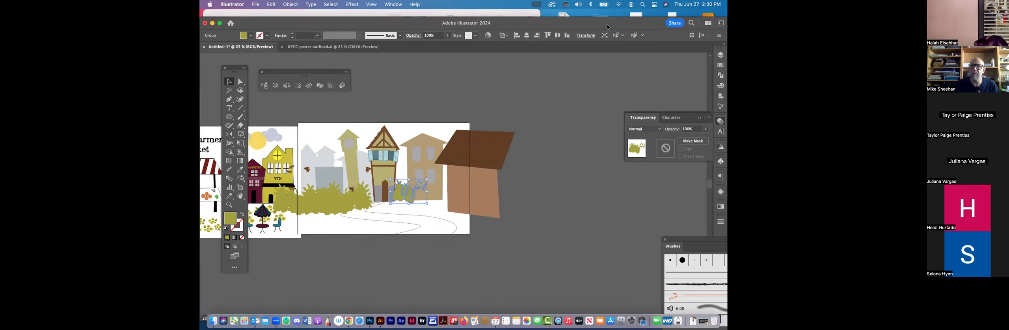
{"action": "left_click", "coordinate": [720, 77]}
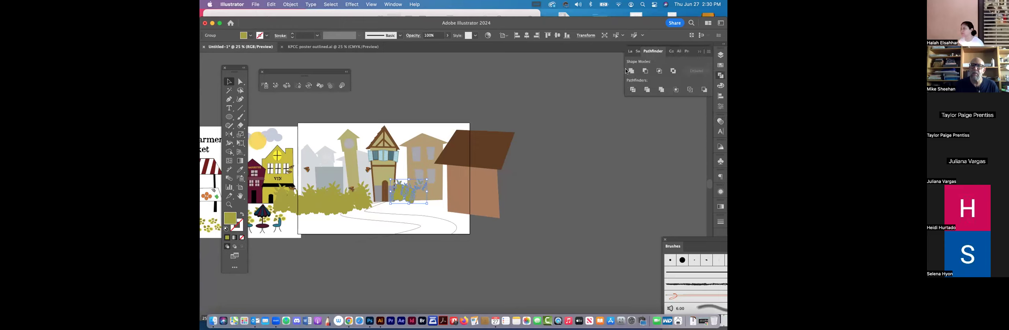
{"action": "left_click", "coordinate": [541, 224]}
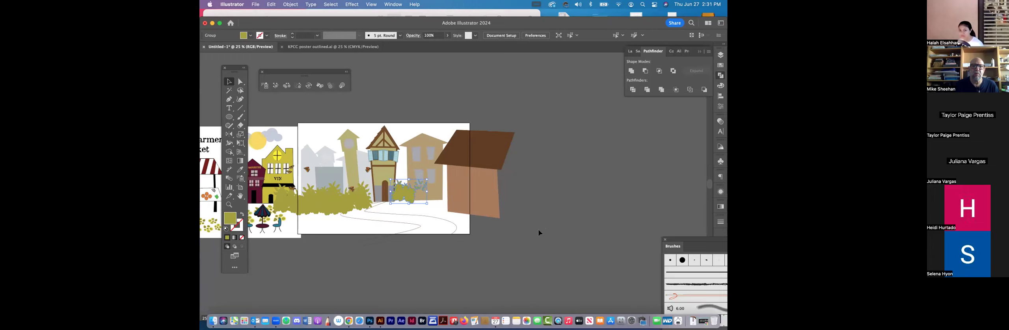
Step: Recolor the small bush beside the central building's door to dark olive #605d22
{"action": "left_click", "coordinate": [409, 195]}
{"action": "double_click", "coordinate": [230, 219]}
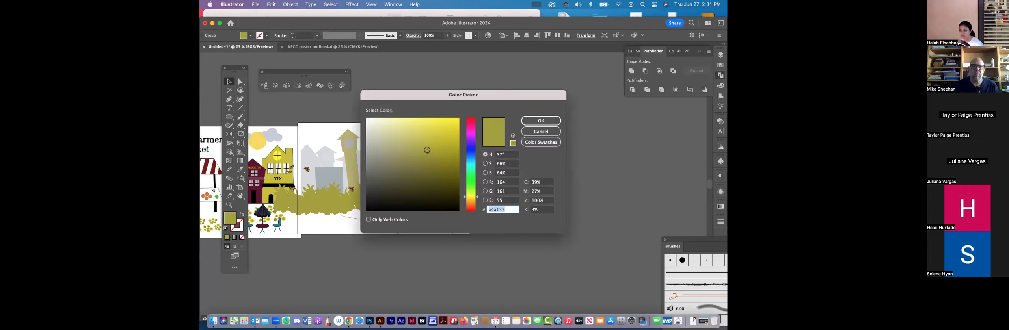
{"action": "left_click", "coordinate": [426, 150]}
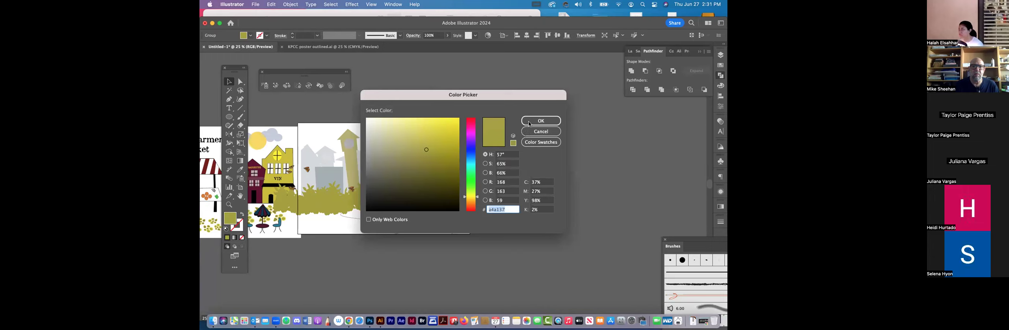
{"action": "left_click_drag", "start_coordinate": [427, 150], "coordinate": [426, 176]}
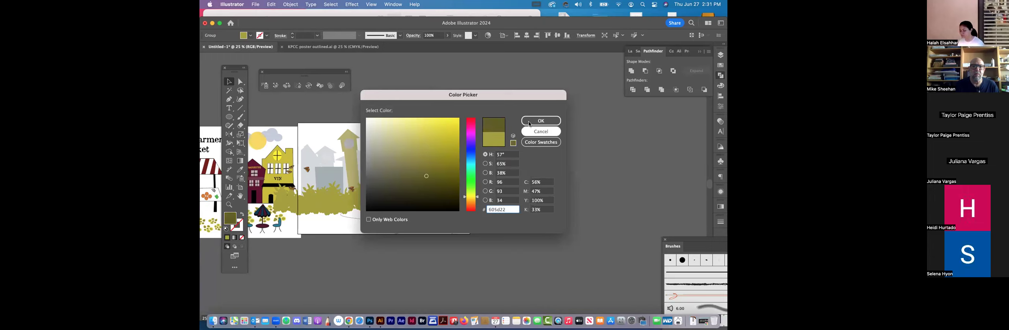
{"action": "key", "text": "Return"}
{"action": "left_click", "coordinate": [542, 224]}
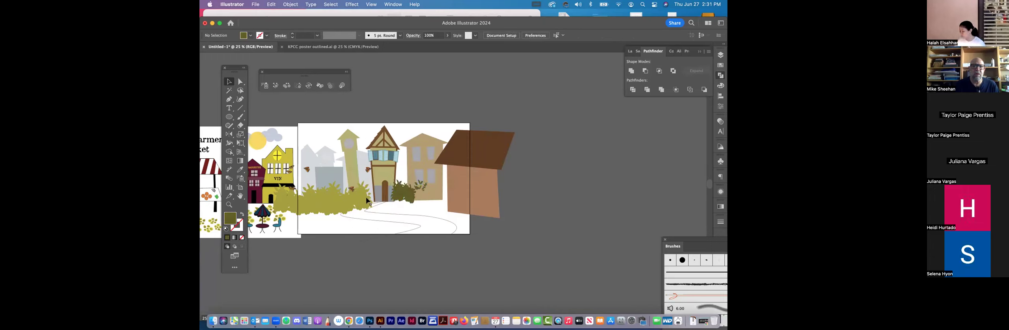
Step: Move the large olive-green bush from the gray background buildings to the base of the brown-roofed building
{"action": "left_click", "coordinate": [352, 203]}
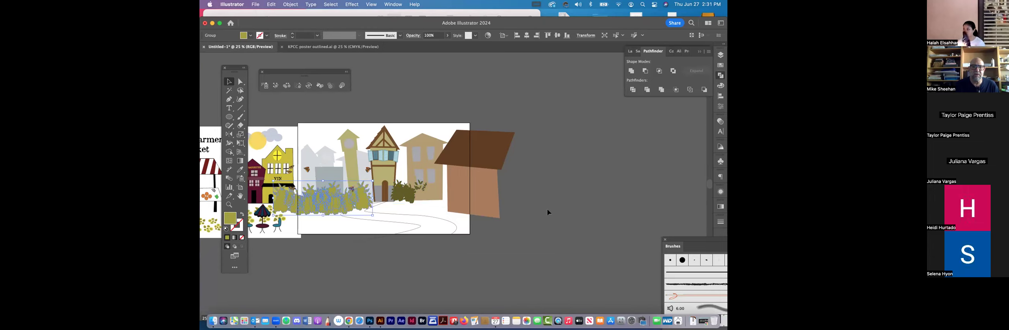
{"action": "left_click_drag", "start_coordinate": [524, 210], "coordinate": [524, 209]}
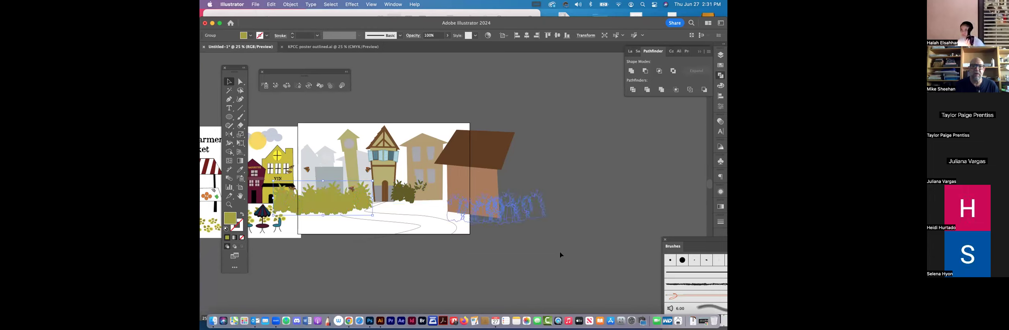
{"action": "left_click_drag", "start_coordinate": [557, 261], "coordinate": [558, 261]}
{"action": "left_click", "coordinate": [447, 213]}
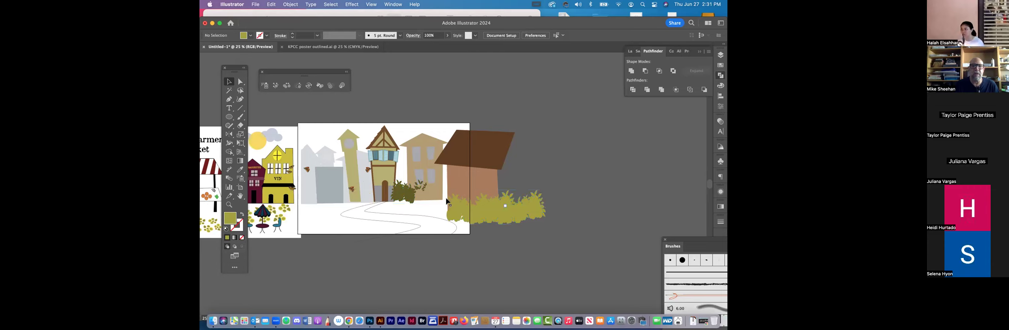
Step: Duplicate the dark olive bush above the original and color the copy with the light gray sampled from the background buildings
{"action": "left_click", "coordinate": [404, 195]}
{"action": "left_click_drag", "start_coordinate": [404, 194], "coordinate": [406, 160]}
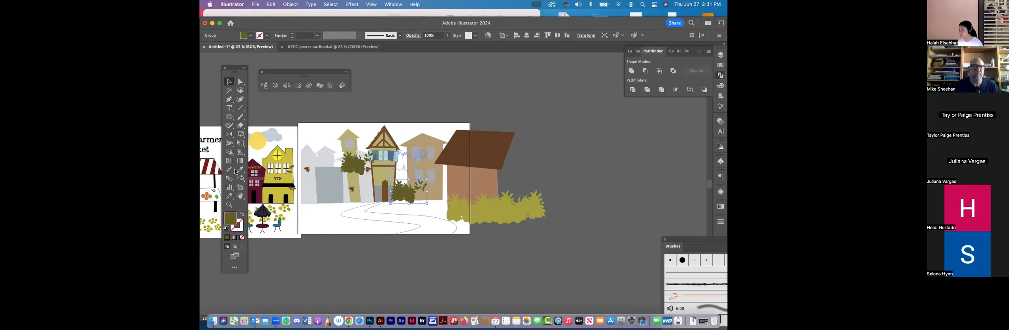
{"action": "left_click", "coordinate": [239, 170]}
{"action": "left_click", "coordinate": [330, 152]}
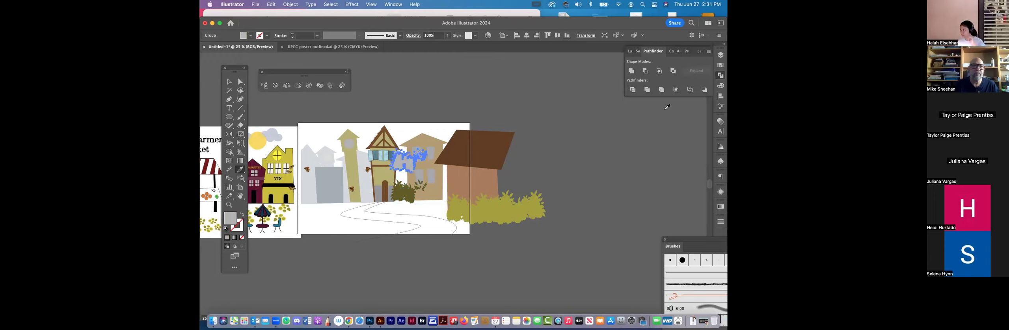
Step: Place the gray bush behind the buildings so its leaves peek out between the tan building's roof and the brown roof
{"action": "left_click", "coordinate": [229, 82]}
{"action": "left_click", "coordinate": [403, 166]}
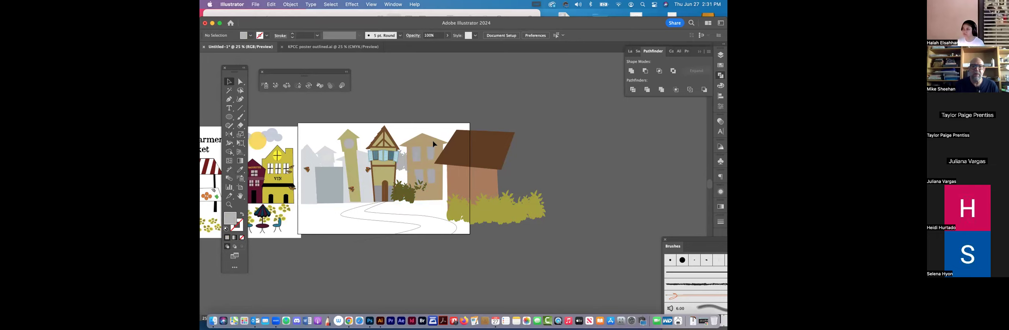
{"action": "left_click_drag", "start_coordinate": [402, 165], "coordinate": [433, 144]}
{"action": "left_click", "coordinate": [485, 141]}
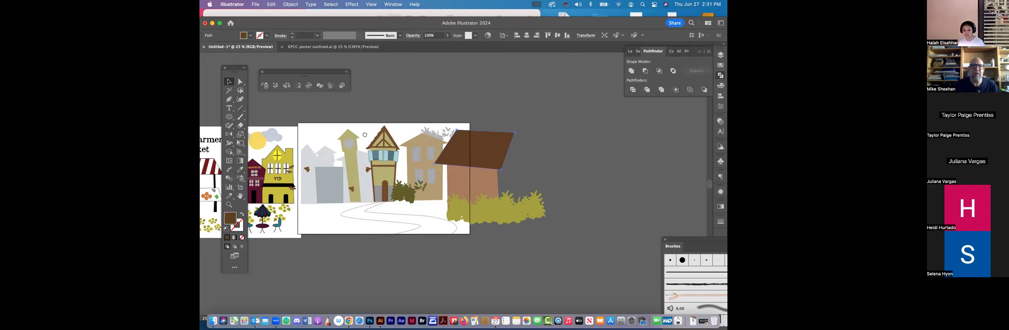
{"action": "scroll", "coordinate": [365, 135], "scroll_direction": "right", "scroll_amount": 3}
{"action": "left_click", "coordinate": [567, 147]}
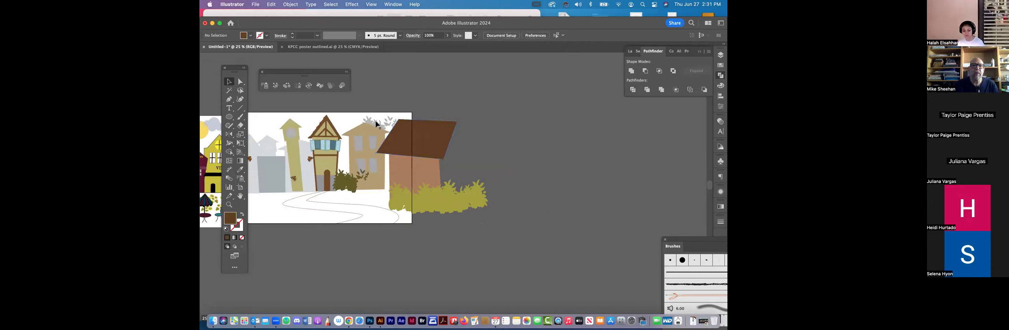
{"action": "left_click", "coordinate": [387, 127]}
{"action": "left_click", "coordinate": [554, 154]}
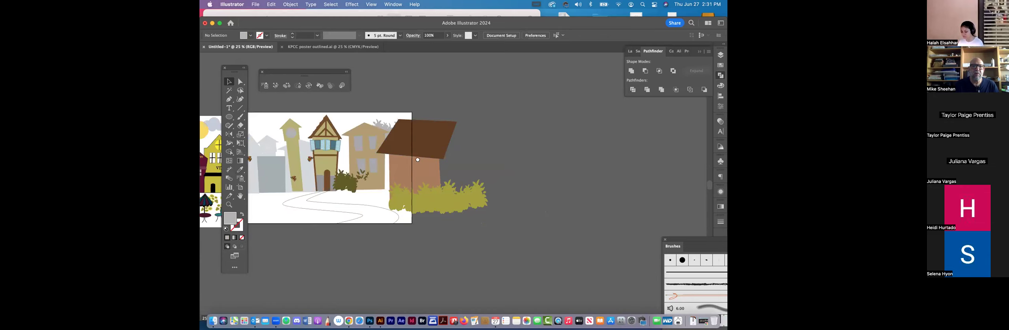
Step: Draw eight light gray ellipses of varied sizes as a loose cluster beyond the brown-roofed building with the Ellipse tool
{"action": "left_click_drag", "start_coordinate": [418, 158], "coordinate": [449, 150]}
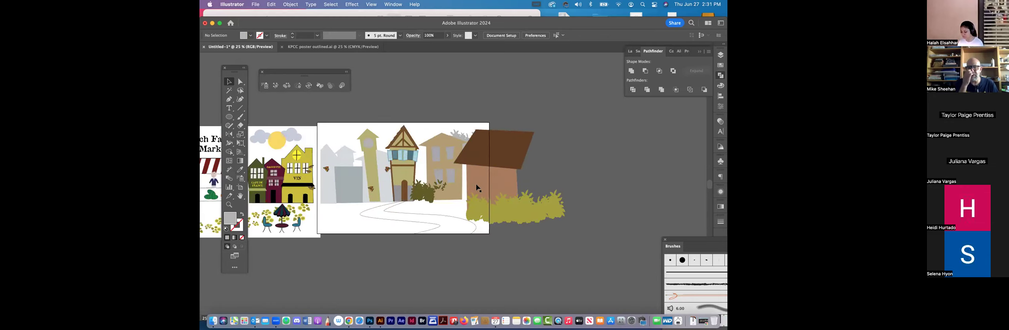
{"action": "scroll", "coordinate": [476, 184], "scroll_direction": "left", "scroll_amount": 3}
{"action": "scroll", "coordinate": [476, 185], "scroll_direction": "up", "scroll_amount": 2}
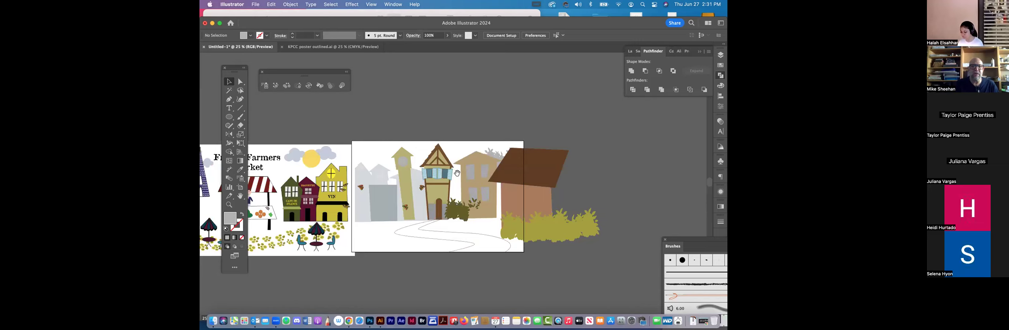
{"action": "left_click_drag", "start_coordinate": [447, 171], "coordinate": [396, 147]}
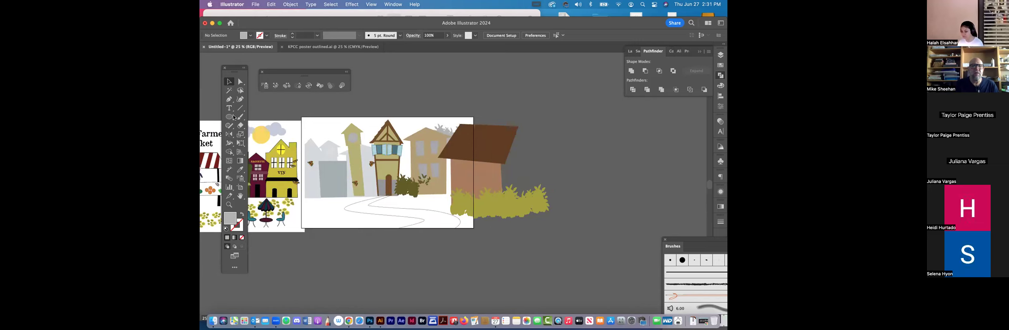
{"action": "left_click", "coordinate": [233, 117]}
{"action": "key", "text": "l"}
{"action": "mouse_move", "coordinate": [592, 166]}
{"action": "left_mouse_down"}
{"action": "mouse_move", "coordinate": [575, 161]}
{"action": "mouse_move", "coordinate": [584, 163]}
{"action": "left_mouse_up"}
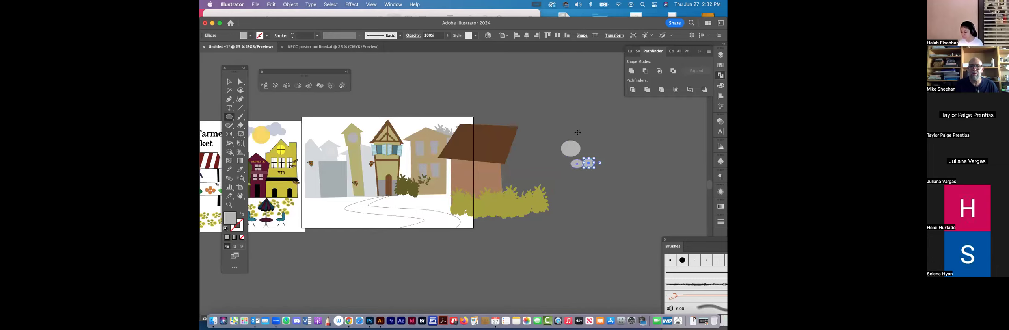
{"action": "left_click_drag", "start_coordinate": [588, 145], "coordinate": [589, 152]}
{"action": "left_click_drag", "start_coordinate": [563, 135], "coordinate": [593, 128]}
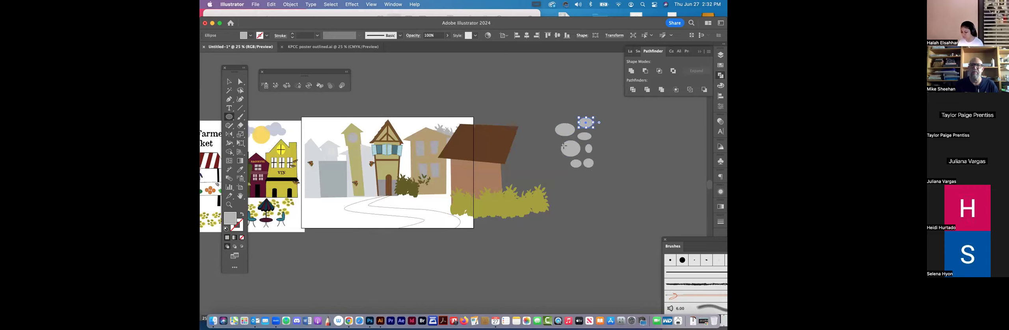
{"action": "left_click_drag", "start_coordinate": [554, 139], "coordinate": [565, 147]}
{"action": "key", "text": "v"}
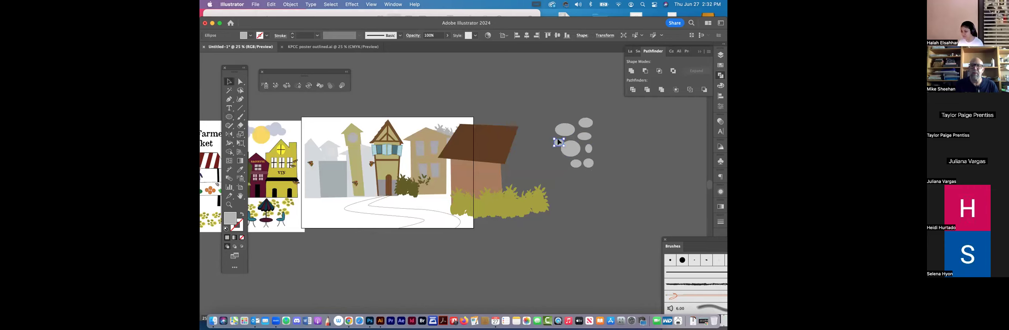
{"action": "left_click_drag", "start_coordinate": [514, 121], "coordinate": [543, 86]}
{"action": "key", "text": "super+z"}
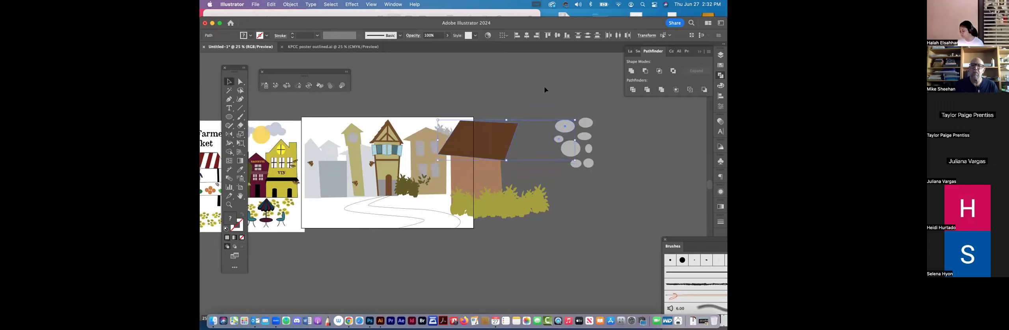
{"action": "key", "text": "shift+super+a"}
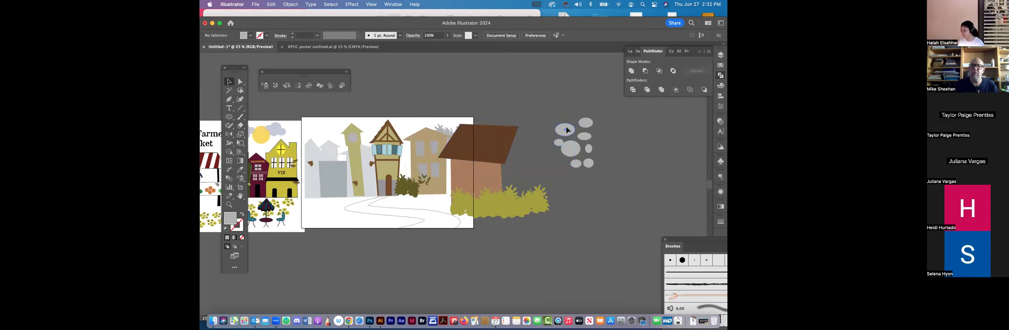
{"action": "key", "text": "super+z"}
Step: Nudge the upper large ellipse and the small ellipse below it slightly upward to adjust the cluster's spacing
{"action": "left_click", "coordinate": [559, 132]}
{"action": "left_click_drag", "start_coordinate": [557, 138], "coordinate": [557, 137]}
{"action": "left_click", "coordinate": [558, 139]}
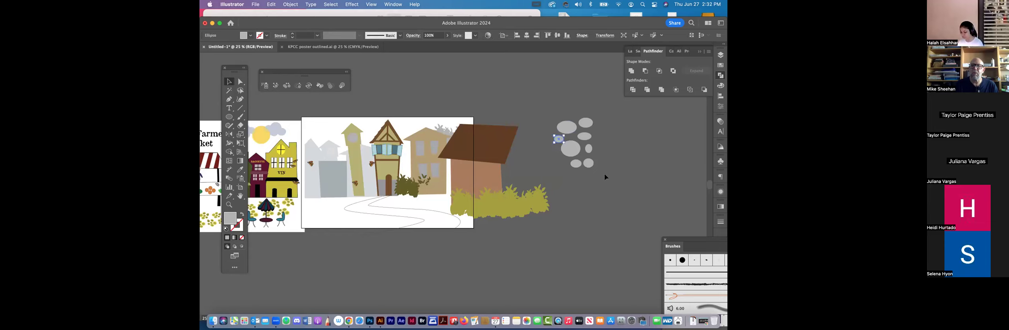
Step: Distort all eight ellipses in perspective with Free Transform, spreading the lower edge wide so the stones grow toward the viewer
{"action": "left_click_drag", "start_coordinate": [605, 175], "coordinate": [549, 114]}
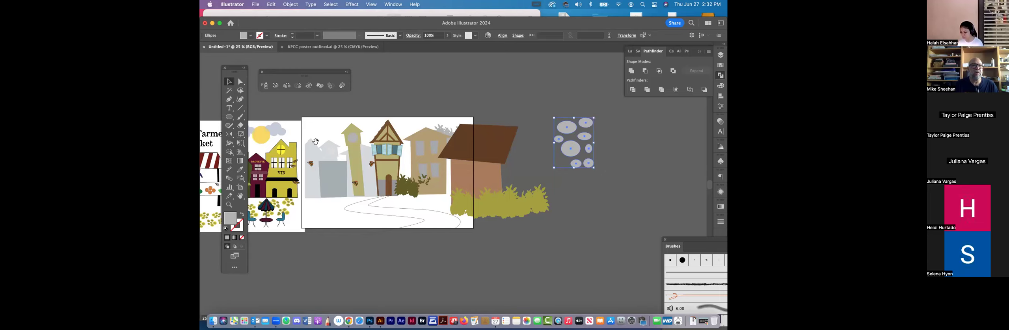
{"action": "scroll", "coordinate": [316, 142], "scroll_direction": "right", "scroll_amount": 10}
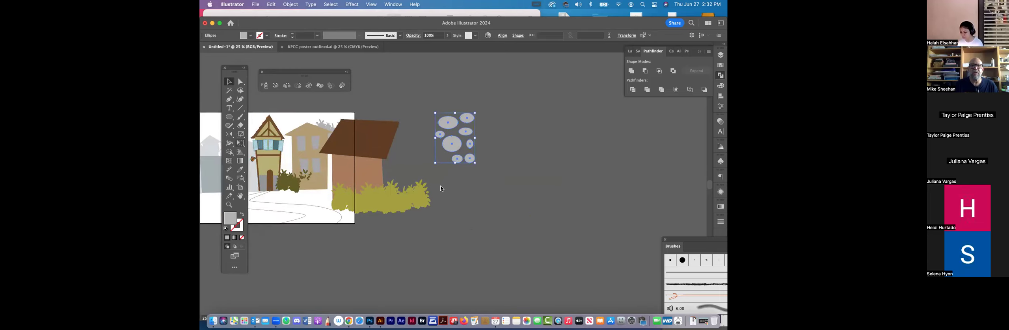
{"action": "key", "text": "e"}
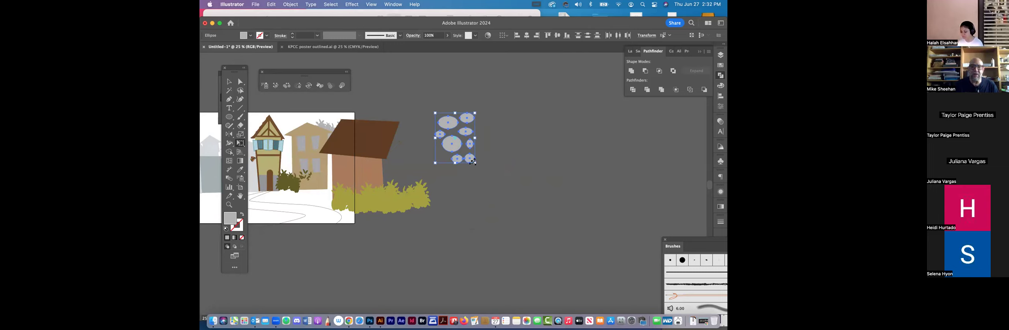
{"action": "left_click_drag", "start_coordinate": [473, 162], "coordinate": [510, 154]}
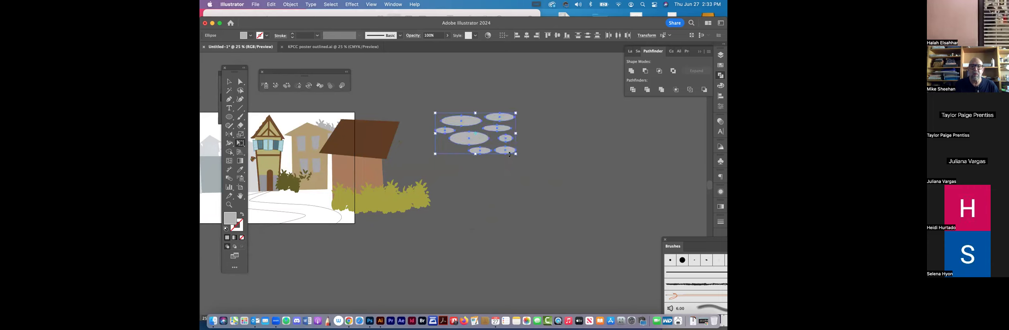
{"action": "key", "text": "super+z"}
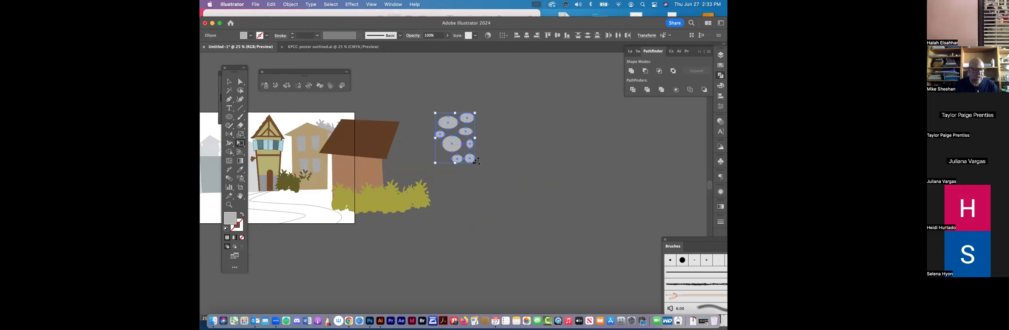
{"action": "left_click_drag", "start_coordinate": [480, 160], "coordinate": [480, 160]}
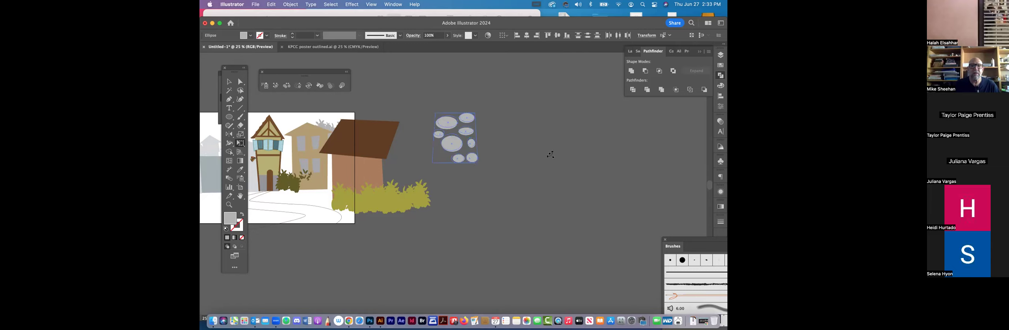
{"action": "left_click_drag", "start_coordinate": [580, 151], "coordinate": [576, 152]}
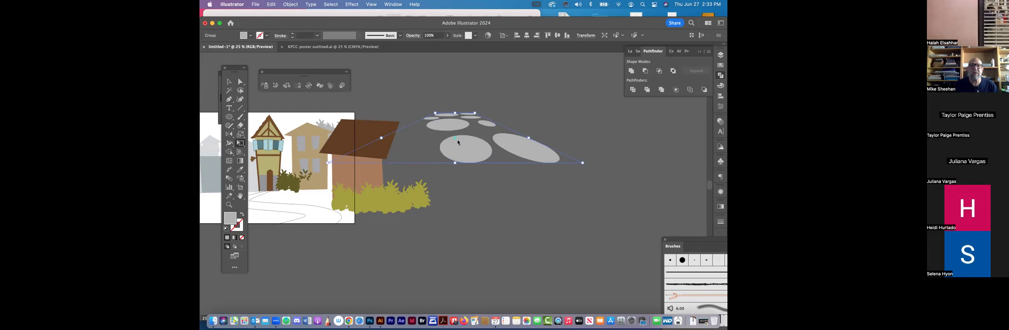
Step: Try to reapply the last Roughen effect to the perspective-distorted ellipses
{"action": "key", "text": "v"}
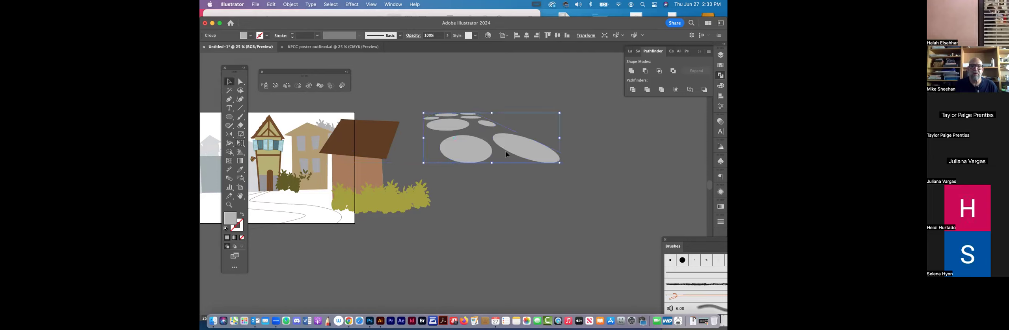
{"action": "left_click", "coordinate": [352, 5]}
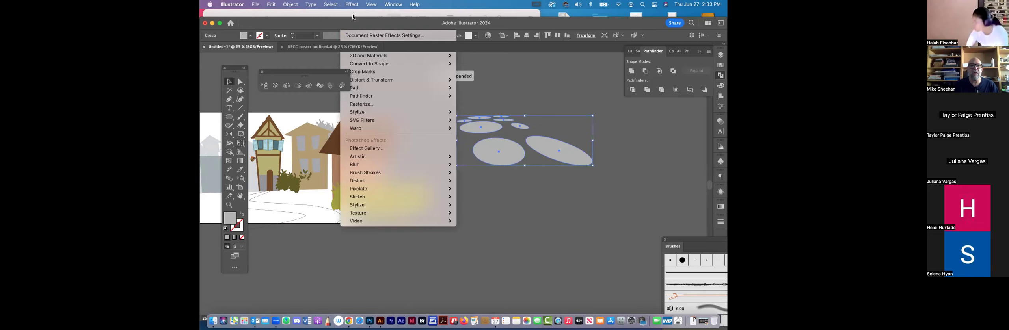
{"action": "left_click", "coordinate": [362, 15]}
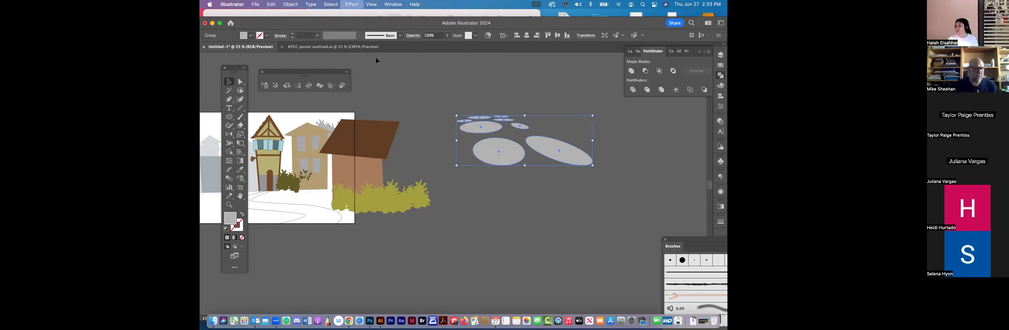
{"action": "key", "text": "super+z"}
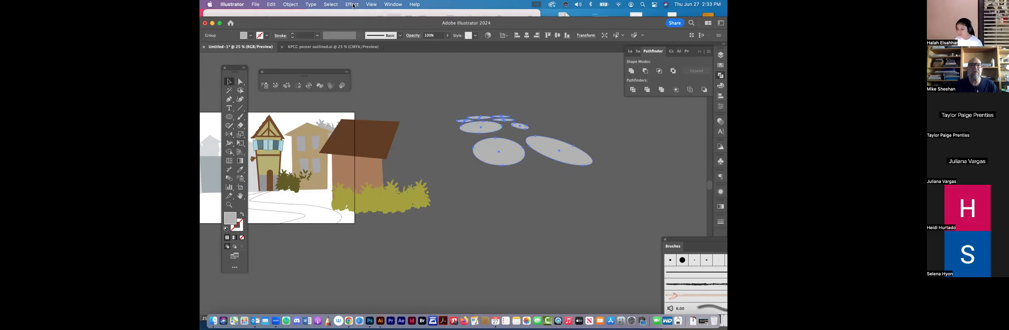
Step: Roughen the perspective ellipses with relative size 3%, detail 2 per inch and smooth points so they look like irregular stones
{"action": "left_click", "coordinate": [352, 5]}
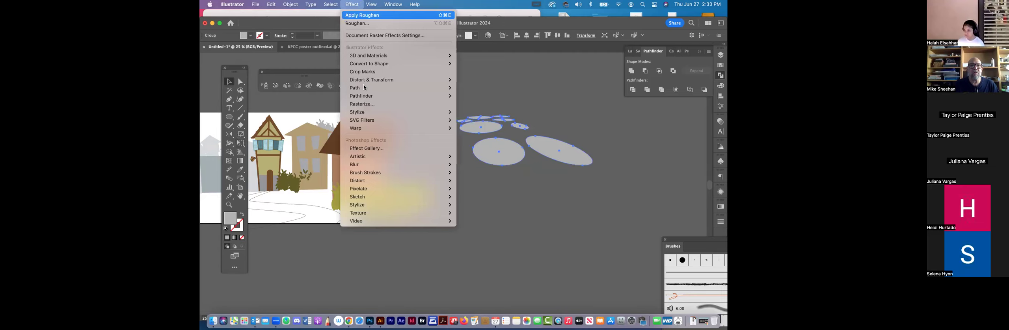
{"action": "mouse_move", "coordinate": [369, 80]}
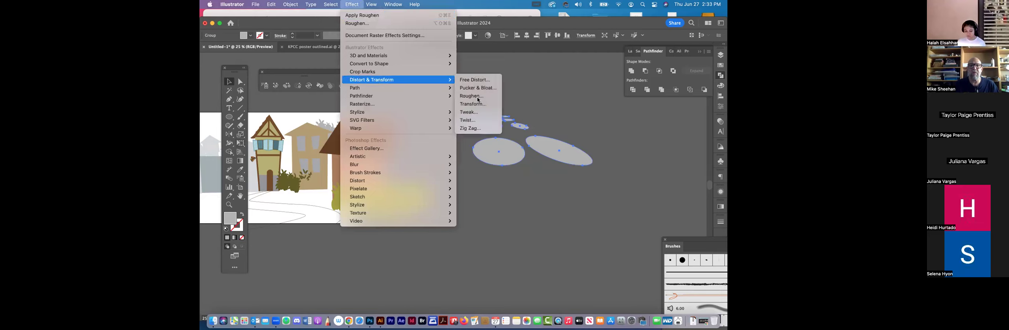
{"action": "left_click", "coordinate": [477, 97]}
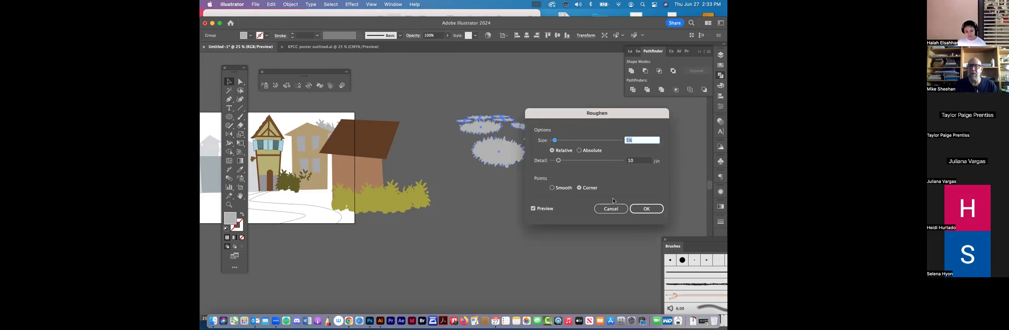
{"action": "left_click_drag", "start_coordinate": [624, 114], "coordinate": [681, 124]}
{"action": "left_click", "coordinate": [609, 198]}
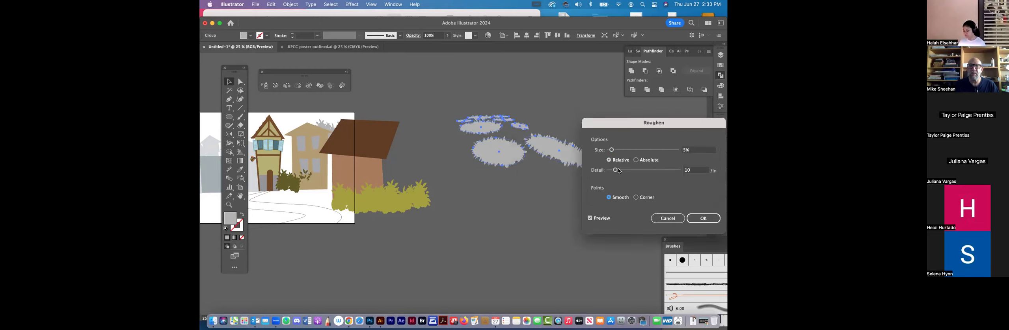
{"action": "left_click_drag", "start_coordinate": [613, 172], "coordinate": [608, 172]}
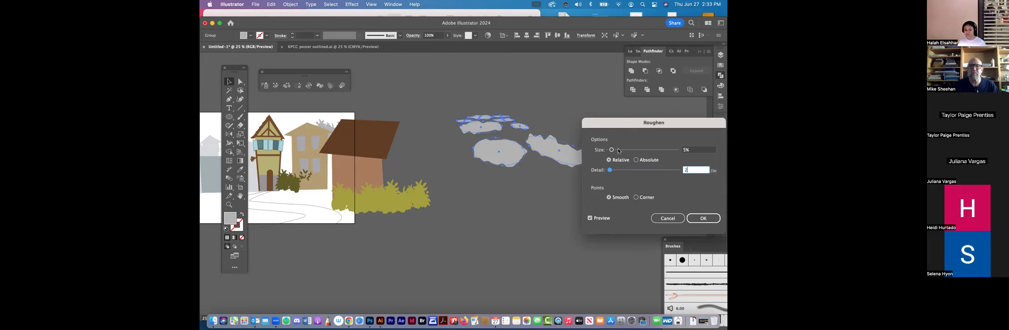
{"action": "left_click_drag", "start_coordinate": [619, 151], "coordinate": [610, 154]}
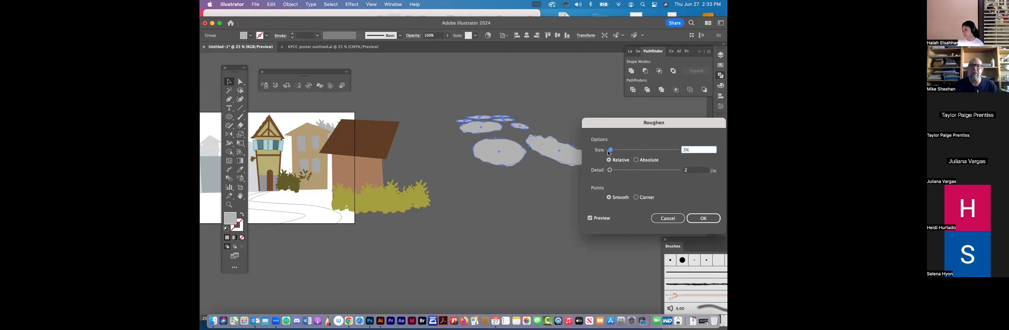
{"action": "left_click", "coordinate": [693, 218]}
{"action": "key", "text": "Return"}
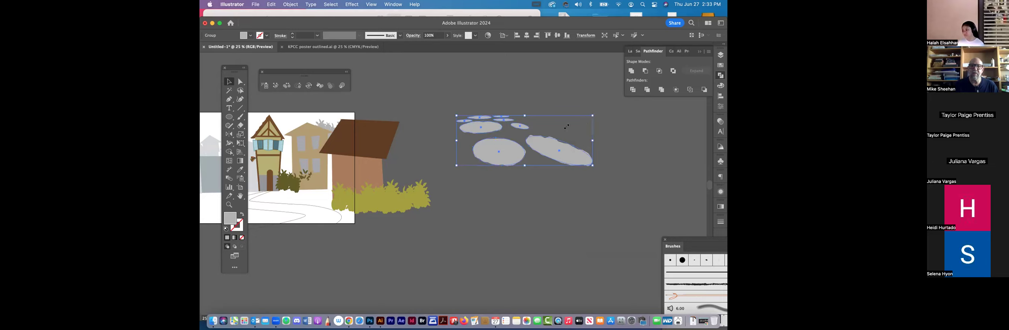
Step: Scale the roughened stone group down to under half its size and place it over the road beneath the pale buildings
{"action": "left_click_drag", "start_coordinate": [592, 115], "coordinate": [552, 130]}
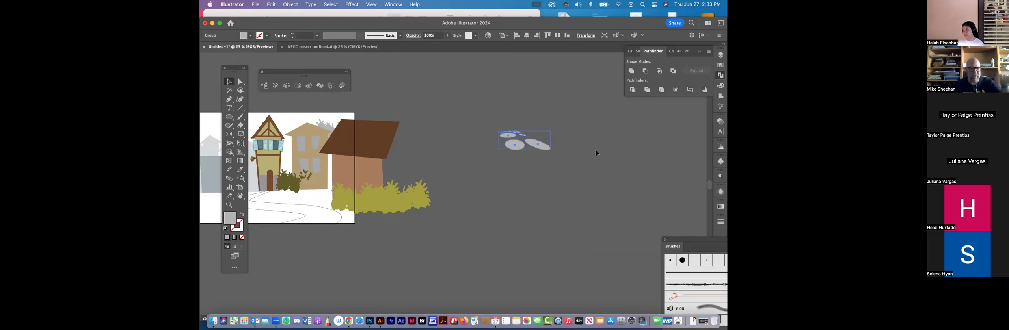
{"action": "left_click", "coordinate": [642, 153]}
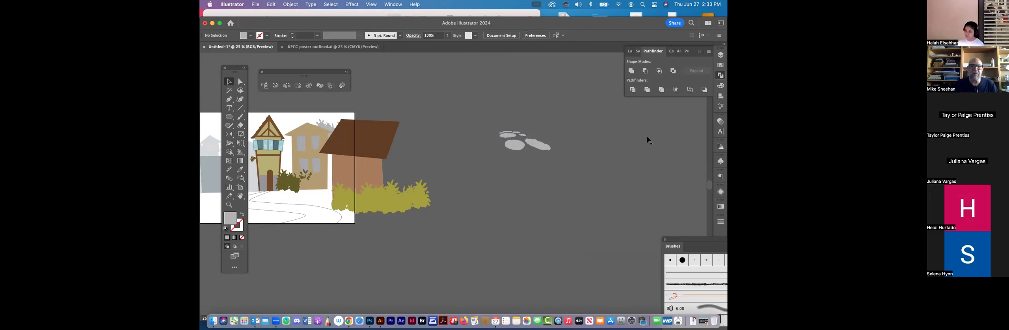
{"action": "scroll", "coordinate": [381, 225], "scroll_direction": "left", "scroll_amount": 5}
{"action": "left_click_drag", "start_coordinate": [658, 139], "coordinate": [348, 206]}
Step: Delete the paving stone group from the road area
{"action": "left_click", "coordinate": [349, 204]}
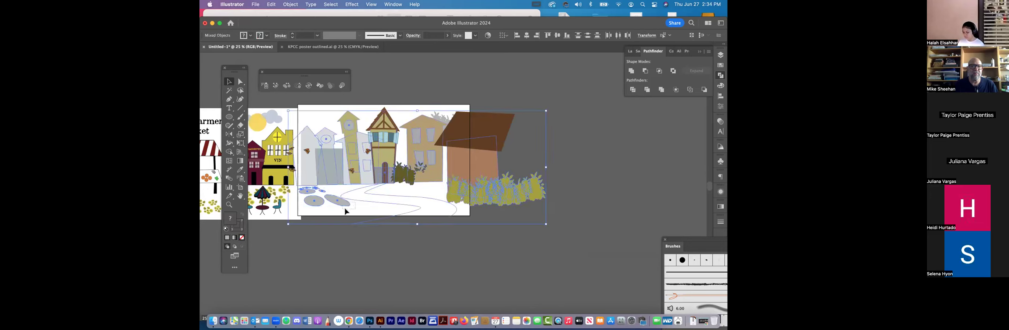
{"action": "left_click", "coordinate": [345, 205]}
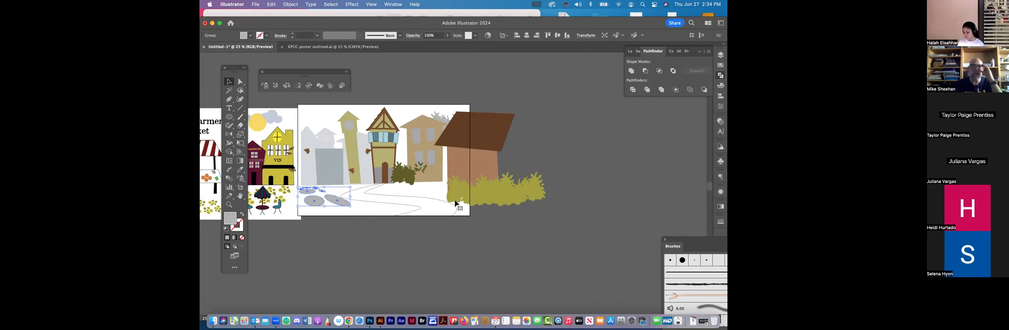
{"action": "key", "text": "Delete"}
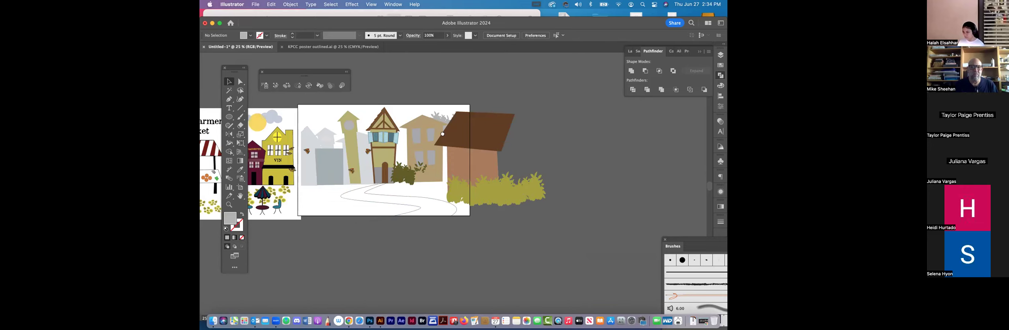
Step: Draw a wide, flat triangle across the pale gray building at the artboard's edge with the Pen tool
{"action": "left_click_drag", "start_coordinate": [496, 168], "coordinate": [623, 197]}
{"action": "key", "text": "p"}
{"action": "key", "text": "p"}
{"action": "left_click", "coordinate": [456, 196]}
{"action": "left_click", "coordinate": [474, 203]}
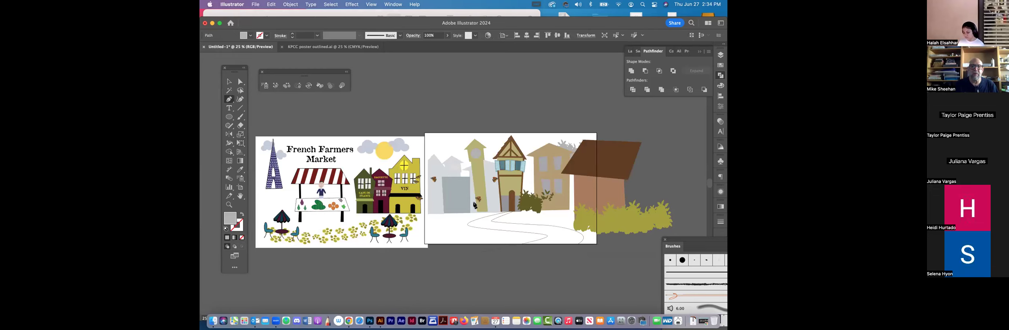
{"action": "left_click", "coordinate": [439, 206]}
{"action": "left_click", "coordinate": [455, 196]}
{"action": "key", "text": "super+z"}
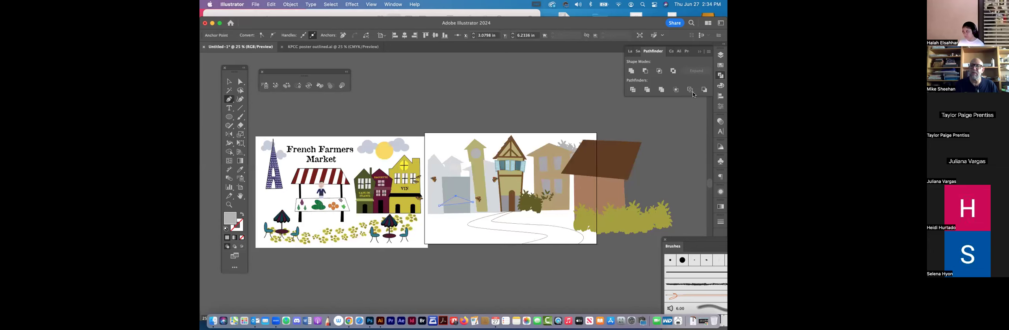
Step: Fill the new triangle on the gray building with a blue swatch
{"action": "left_click", "coordinate": [637, 51]}
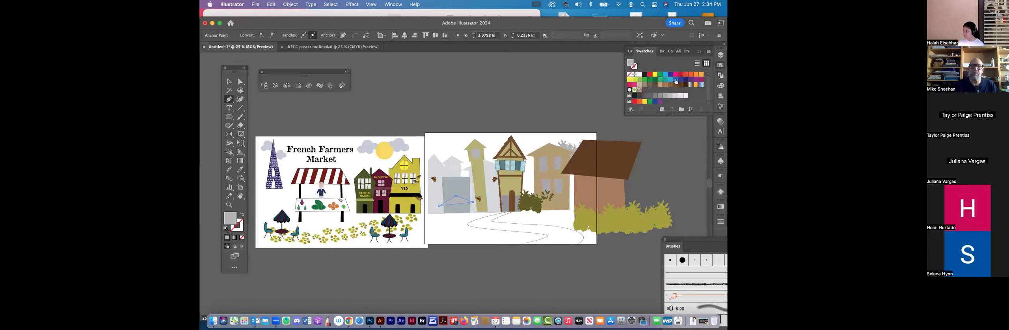
{"action": "left_click", "coordinate": [676, 80]}
{"action": "key", "text": "v"}
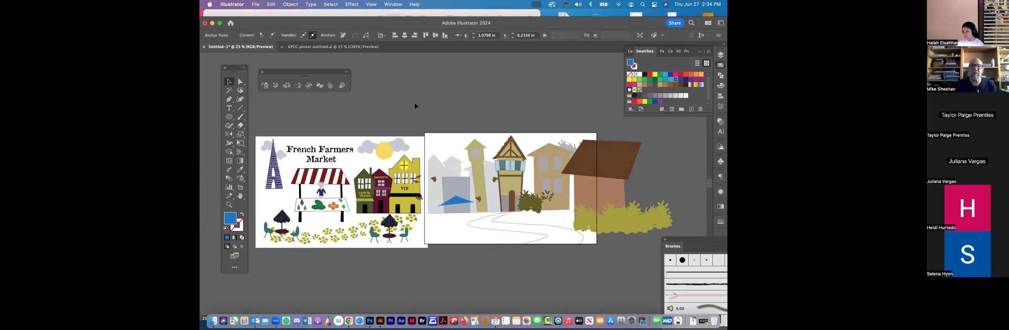
{"action": "left_click", "coordinate": [414, 102]}
Step: Examine the French Farmers Market illustration up close, focusing on the striped awning, the vendor and the stall
{"action": "scroll", "coordinate": [433, 151], "scroll_direction": "right", "scroll_amount": 3}
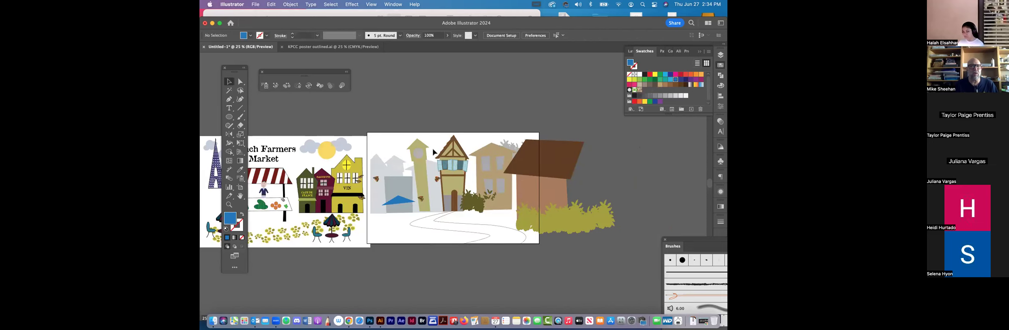
{"action": "scroll", "coordinate": [433, 152], "scroll_direction": "left", "scroll_amount": 1}
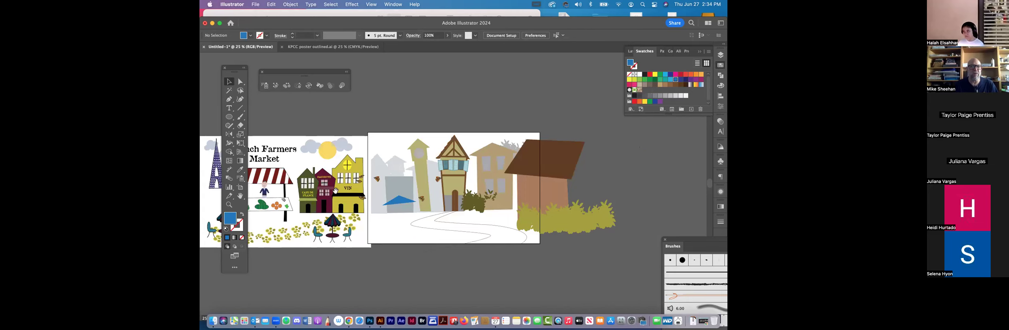
{"action": "scroll", "coordinate": [336, 192], "scroll_direction": "left", "scroll_amount": 3}
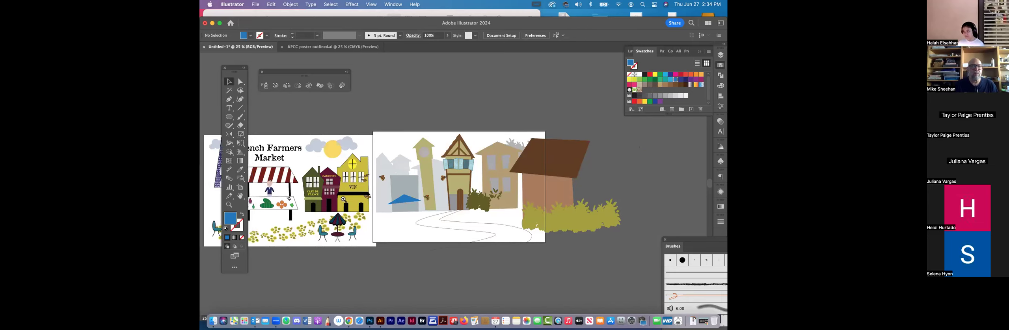
{"action": "scroll", "coordinate": [343, 199], "scroll_direction": "left", "scroll_amount": 10}
{"action": "key", "text": "z"}
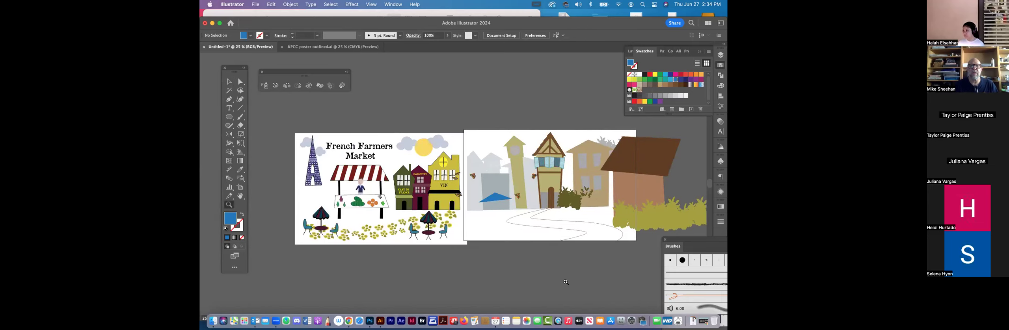
{"action": "left_click_drag", "start_coordinate": [454, 245], "coordinate": [411, 252]}
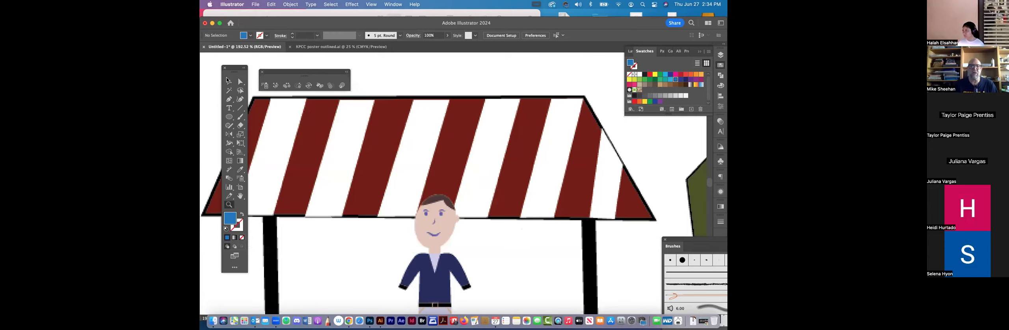
{"action": "key", "text": "v"}
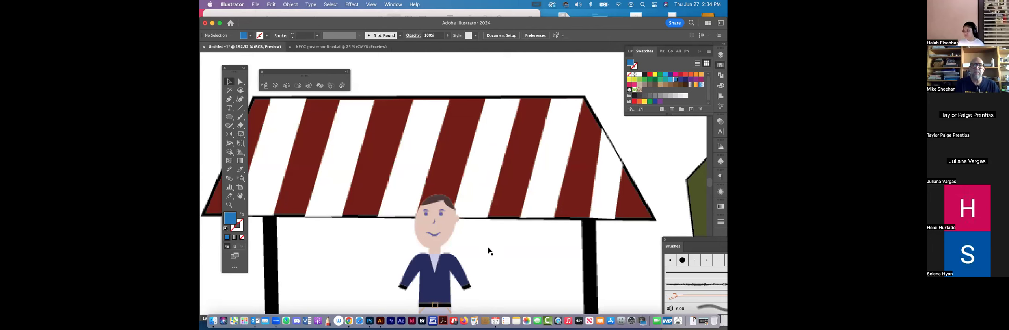
{"action": "key", "text": "super+1"}
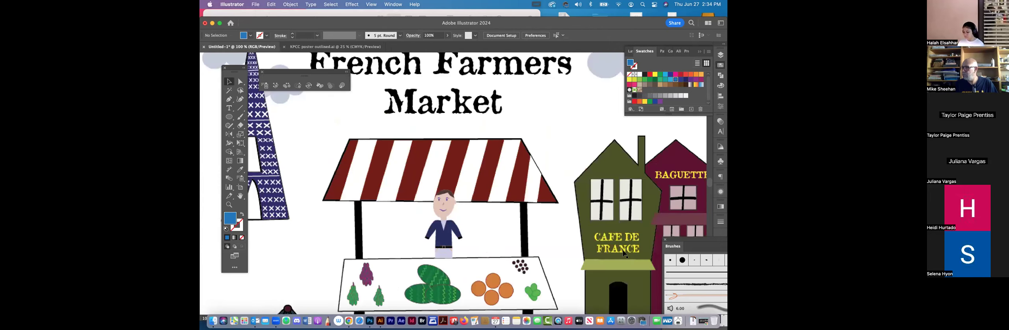
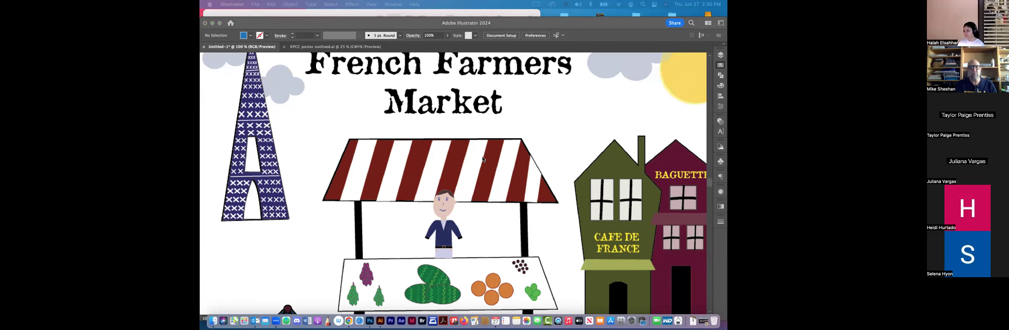
{"action": "left_click", "coordinate": [500, 165]}
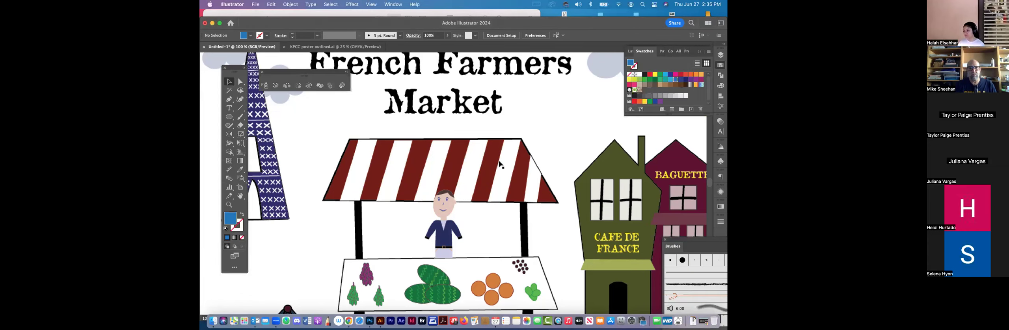
Step: Draw a thin shadow shape along the underside of the brown roof, across the top of the wall, with the Pen tool
{"action": "key", "text": "super+minus"}
{"action": "key", "text": "super+minus"}
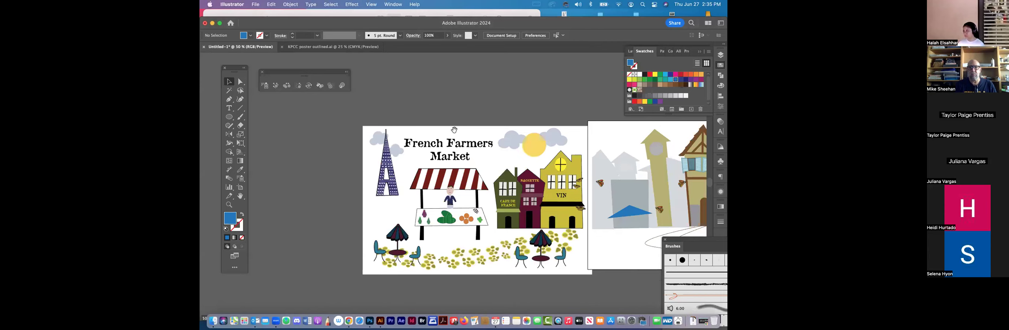
{"action": "key", "text": "super+minus"}
{"action": "left_click", "coordinate": [454, 169]}
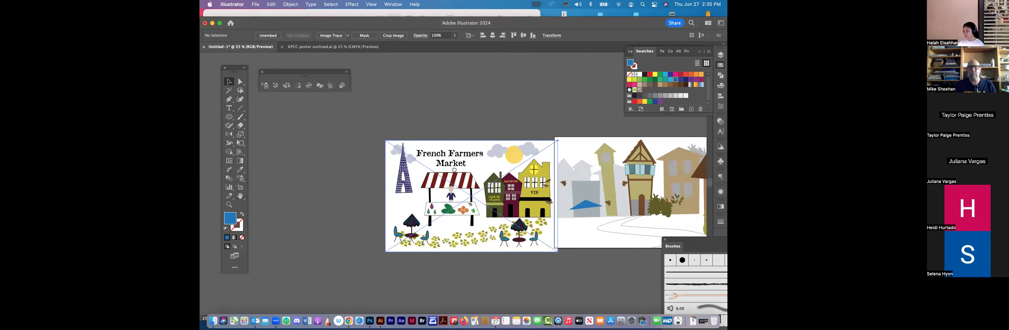
{"action": "left_click_drag", "start_coordinate": [454, 170], "coordinate": [291, 170]}
{"action": "key", "text": "p"}
{"action": "left_click", "coordinate": [533, 176]}
{"action": "left_click", "coordinate": [598, 191]}
{"action": "left_click", "coordinate": [593, 188]}
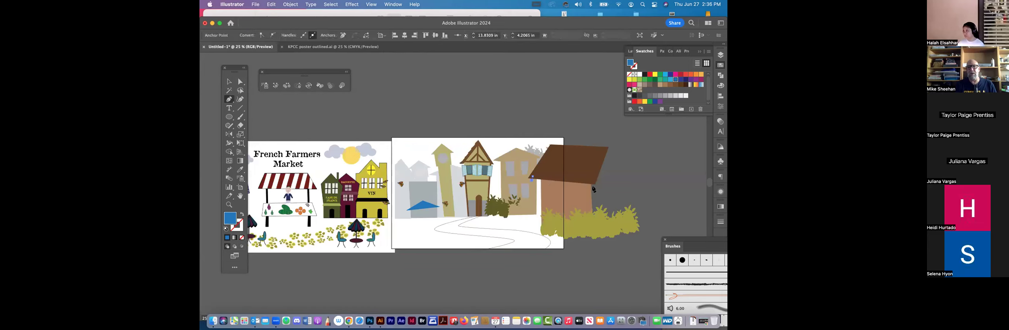
{"action": "left_click", "coordinate": [533, 178]}
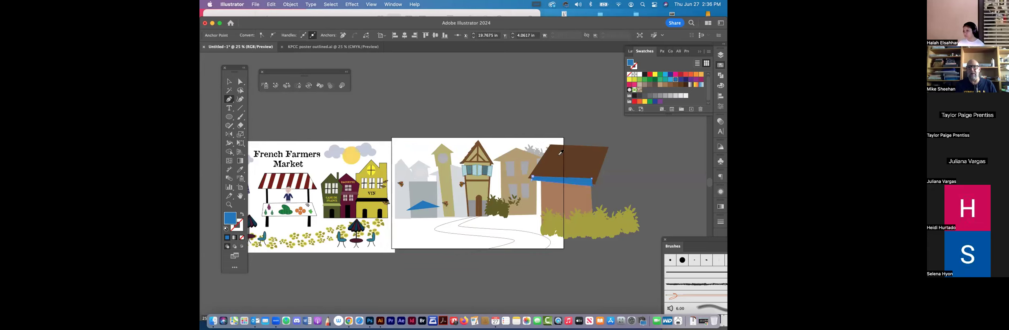
Step: Fill the shadow shape under the roof with the roof's sampled brown, darkened to 51321d
{"action": "left_click", "coordinate": [240, 170]}
{"action": "left_click", "coordinate": [570, 164]}
{"action": "key", "text": "v"}
{"action": "double_click", "coordinate": [230, 219]}
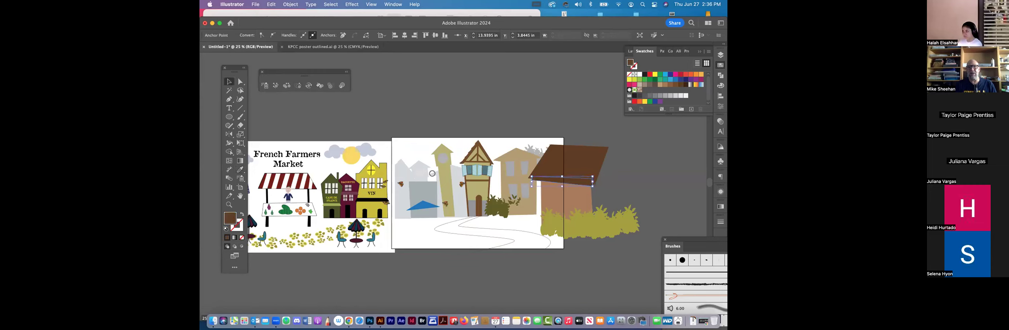
{"action": "left_click", "coordinate": [427, 182]}
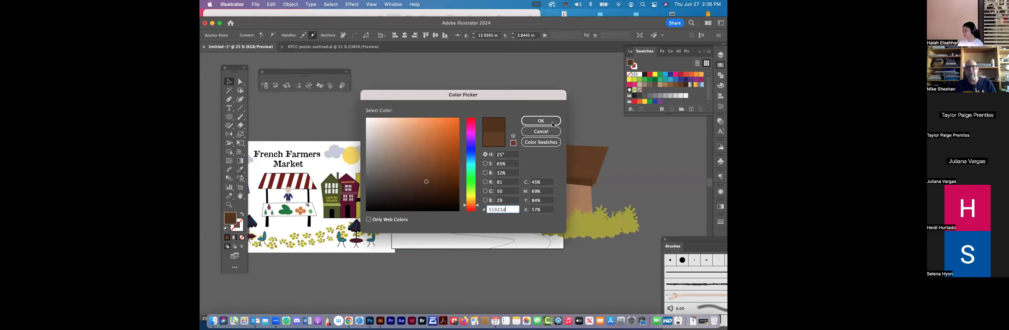
{"action": "left_click", "coordinate": [553, 125]}
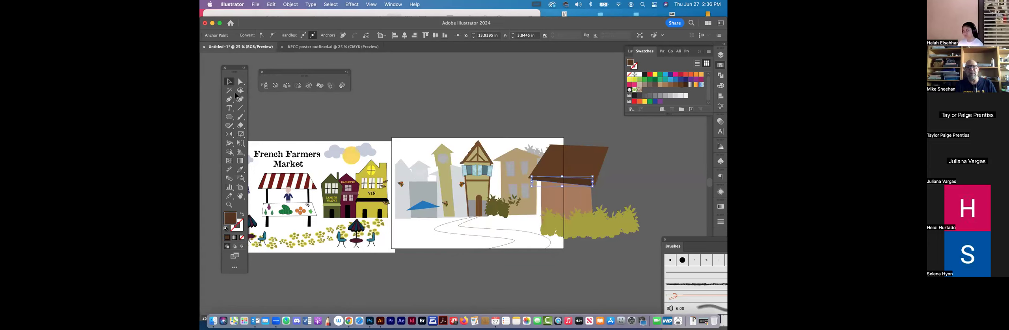
{"action": "left_click", "coordinate": [687, 157]}
{"action": "left_click", "coordinate": [596, 161]}
{"action": "left_click", "coordinate": [628, 168]}
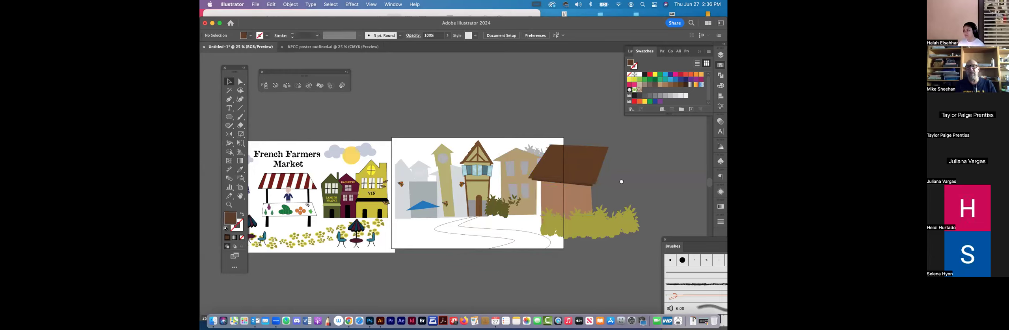
Step: Draw a small, pointed dark brown bracket under the roof shadow at the wall's left end with the Pen tool
{"action": "scroll", "coordinate": [584, 189], "scroll_direction": "down", "scroll_amount": 1}
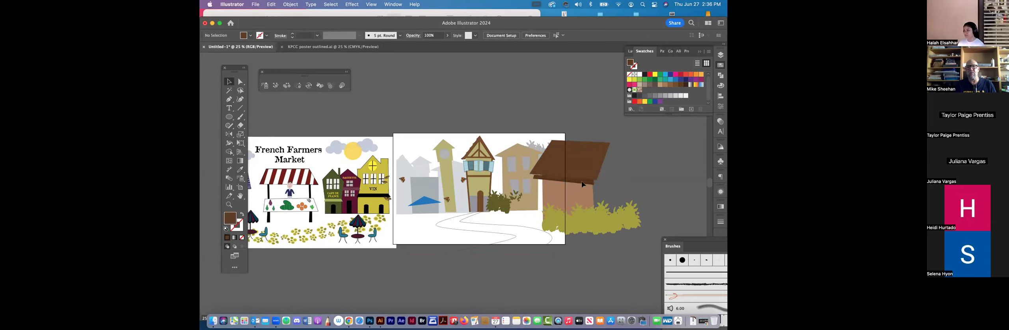
{"action": "left_click", "coordinate": [230, 100]}
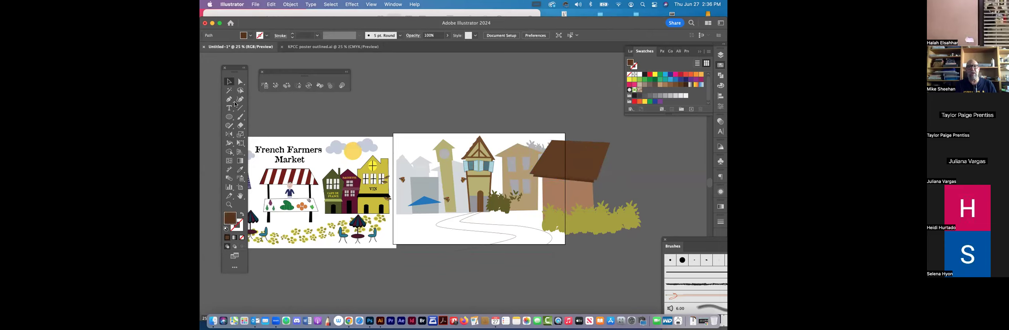
{"action": "left_click", "coordinate": [545, 177]}
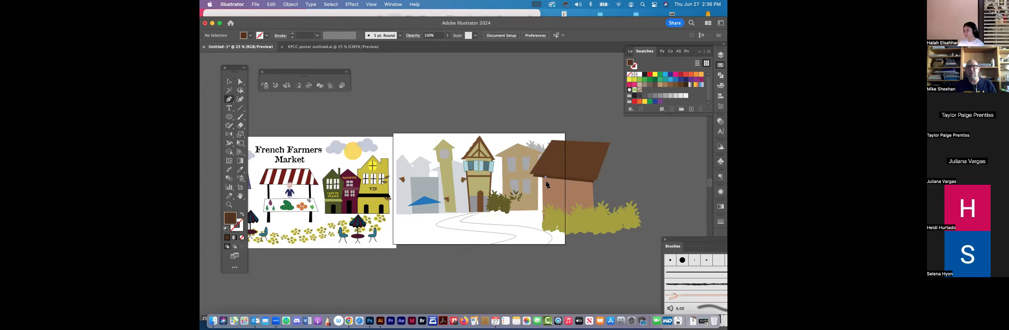
{"action": "left_click", "coordinate": [546, 182]}
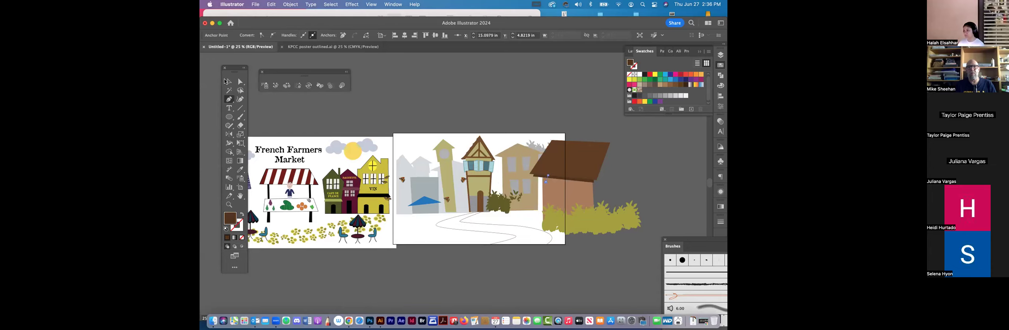
{"action": "key", "text": "v"}
{"action": "left_click", "coordinate": [544, 180]}
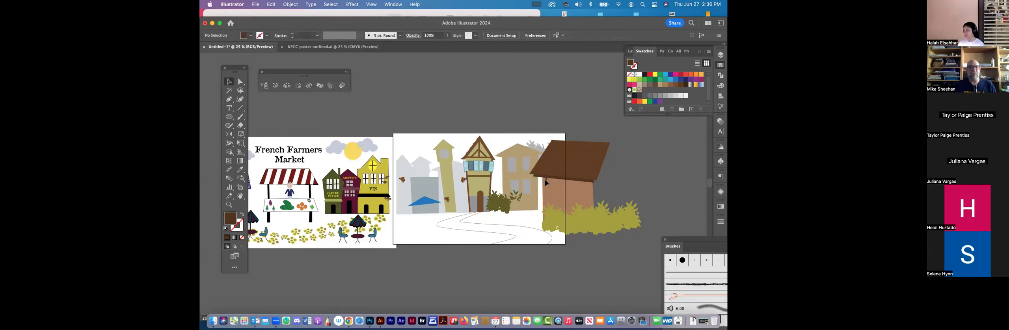
{"action": "key", "text": "super+z"}
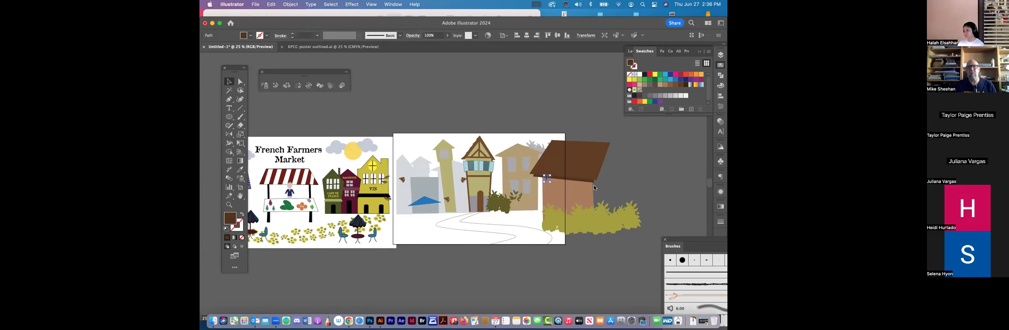
Step: Duplicate the small bracket three times at equal spacing along the underside of the roof
{"action": "key", "text": "z"}
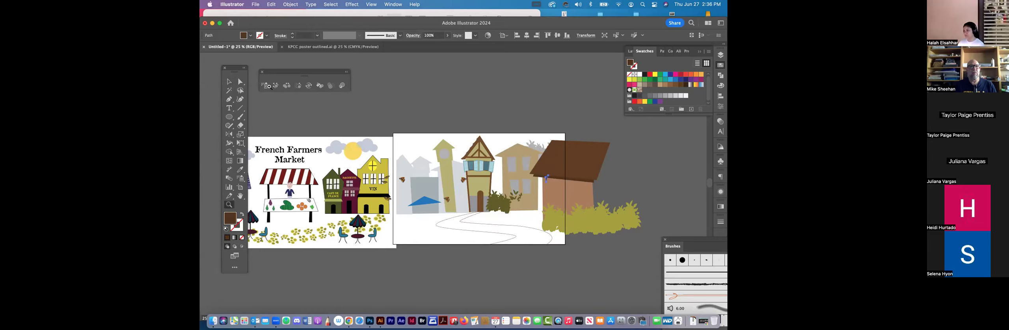
{"action": "key", "text": "super+plus"}
{"action": "key", "text": "super+plus"}
{"action": "key", "text": "super+plus"}
{"action": "key", "text": "super+plus"}
{"action": "key", "text": "v"}
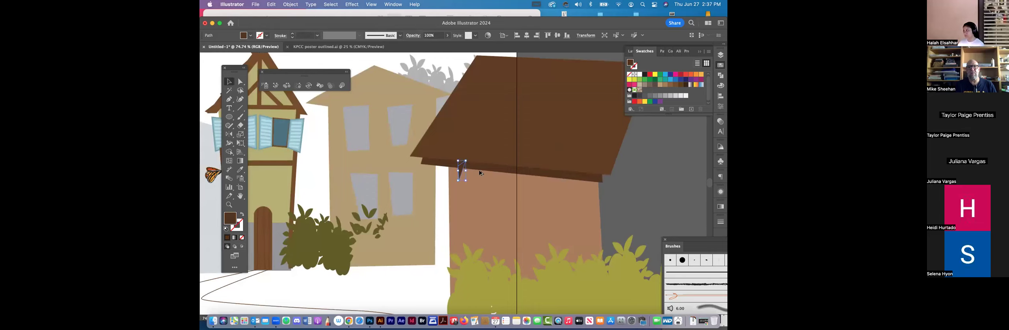
{"action": "left_click_drag", "start_coordinate": [479, 171], "coordinate": [503, 175]}
{"action": "key", "text": "super+d"}
{"action": "key", "text": "super+d"}
{"action": "left_click", "coordinate": [655, 168]}
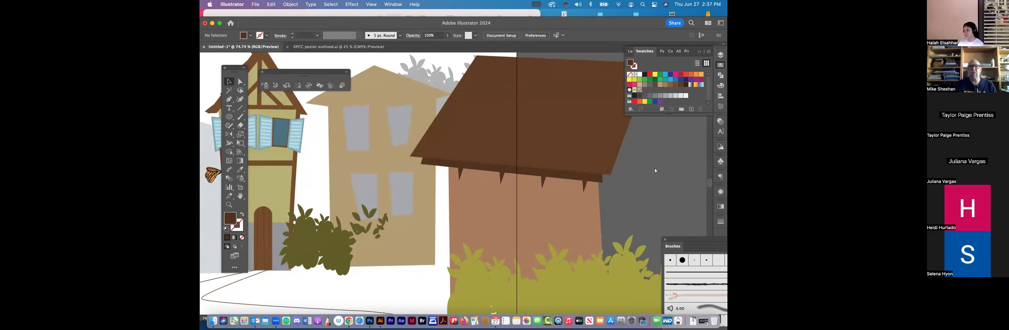
{"action": "key", "text": "super+minus"}
{"action": "key", "text": "super+minus"}
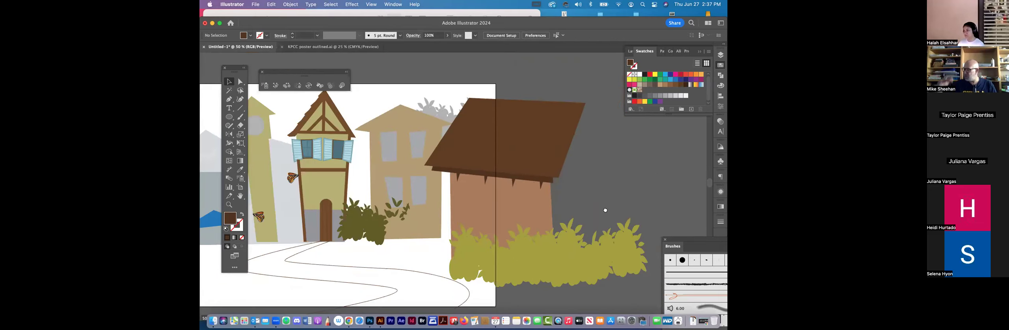
Step: Draw a straight line across the brown roof just below its upper edge with the Pen tool
{"action": "scroll", "coordinate": [605, 211], "scroll_direction": "down", "scroll_amount": 3}
{"action": "scroll", "coordinate": [605, 210], "scroll_direction": "left", "scroll_amount": 2}
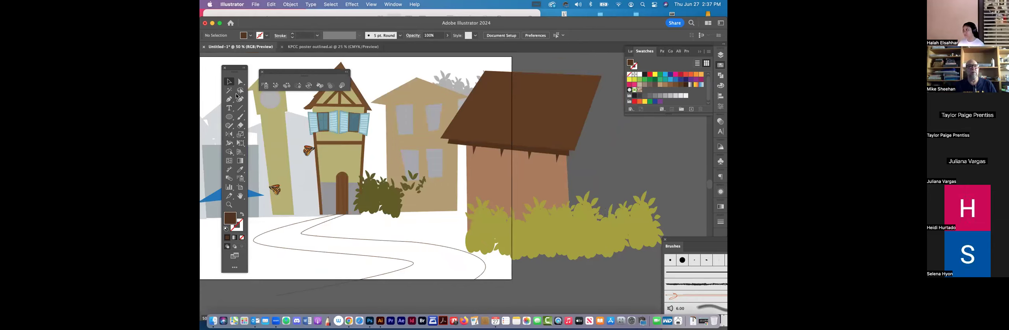
{"action": "key", "text": "p"}
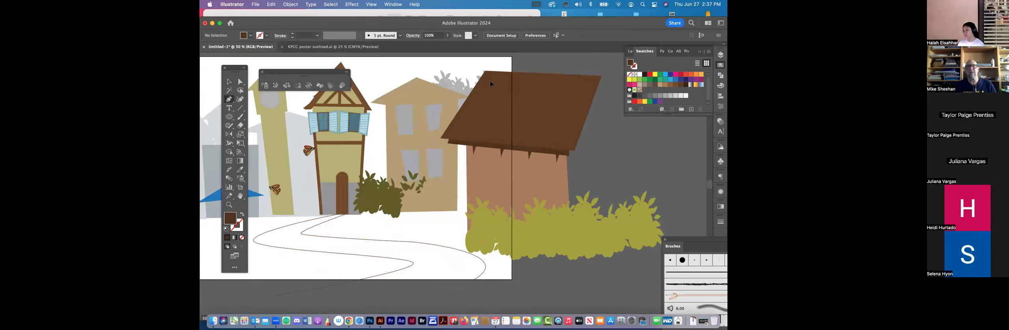
{"action": "left_click", "coordinate": [596, 84]}
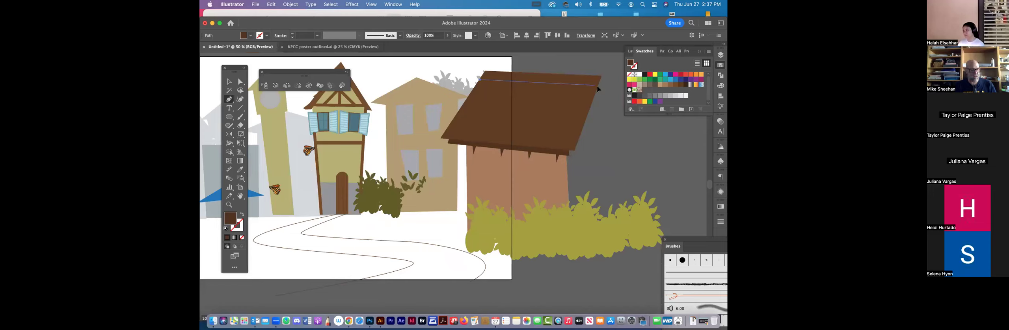
{"action": "left_click", "coordinate": [599, 85]}
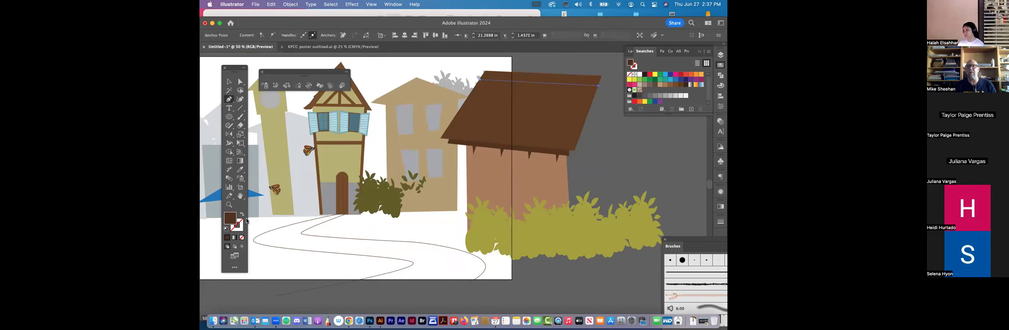
Step: Give the roof line a light blue stroke and no fill
{"action": "left_click", "coordinate": [670, 80]}
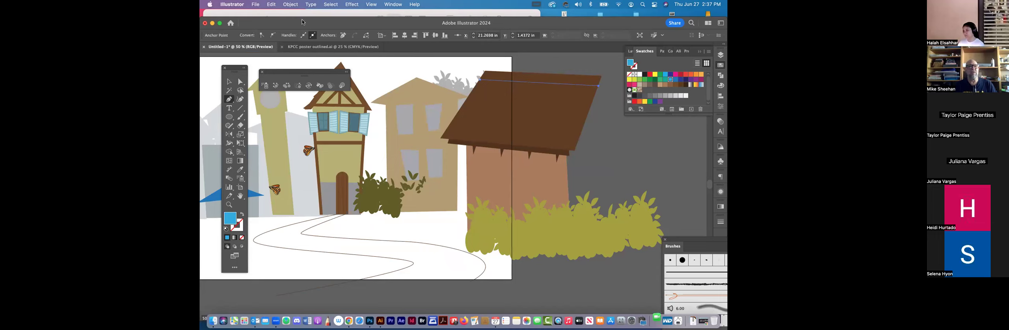
{"action": "key", "text": "Tab"}
{"action": "key", "text": "Tab"}
{"action": "left_click", "coordinate": [242, 214]}
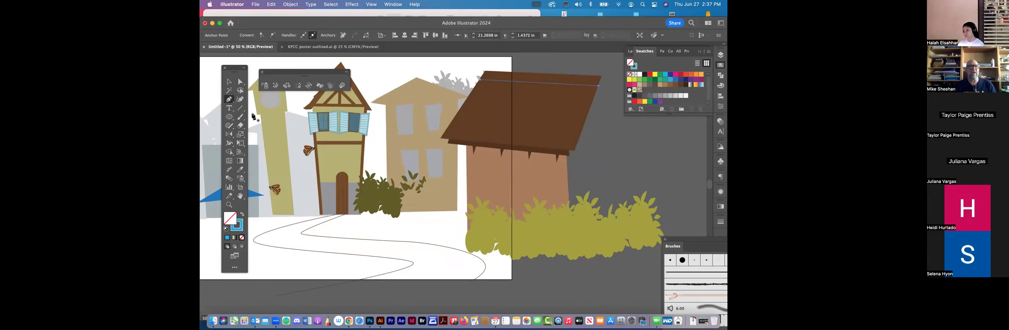
{"action": "left_click", "coordinate": [232, 83]}
{"action": "left_click", "coordinate": [568, 81]}
{"action": "key", "text": "super+shift+a"}
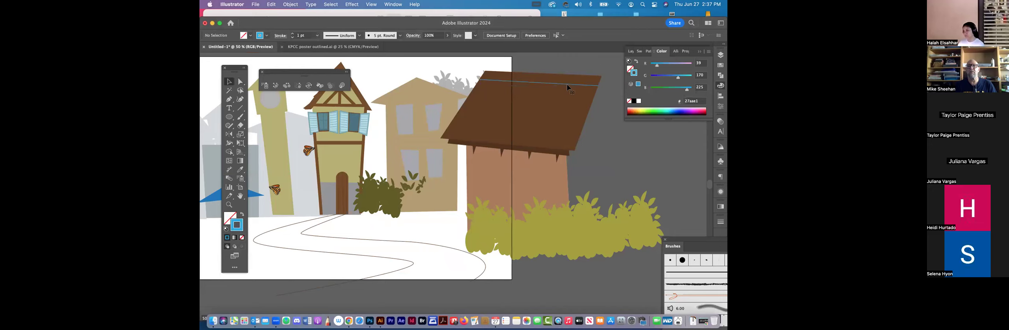
Step: Change the roof line's stroke to muted blue 588493 and set its weight to 3 pt
{"action": "left_click", "coordinate": [567, 84]}
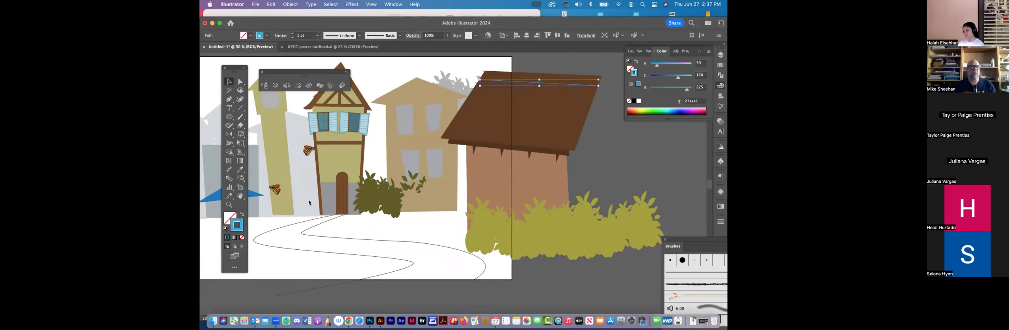
{"action": "double_click", "coordinate": [241, 223]}
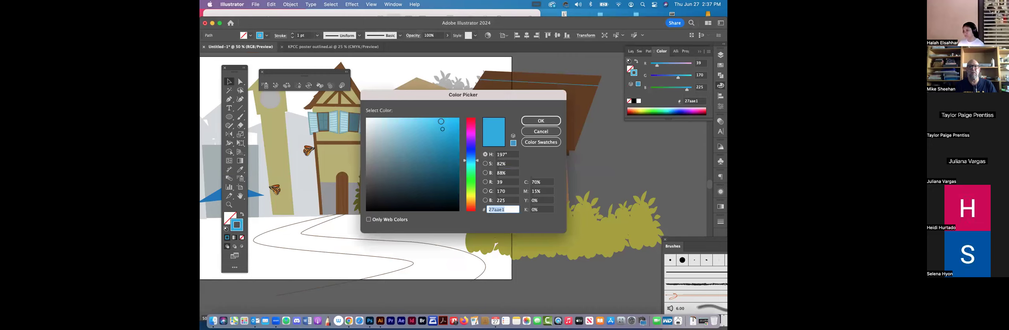
{"action": "left_click", "coordinate": [407, 151]}
{"action": "left_click_drag", "start_coordinate": [407, 151], "coordinate": [403, 158]}
{"action": "left_click", "coordinate": [550, 123]}
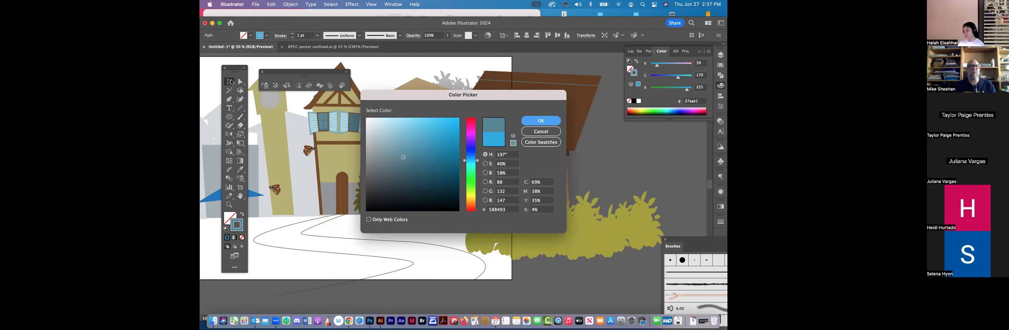
{"action": "left_click", "coordinate": [560, 90]}
{"action": "left_click", "coordinate": [563, 84]}
{"action": "left_click", "coordinate": [292, 34]}
{"action": "left_click", "coordinate": [292, 34]}
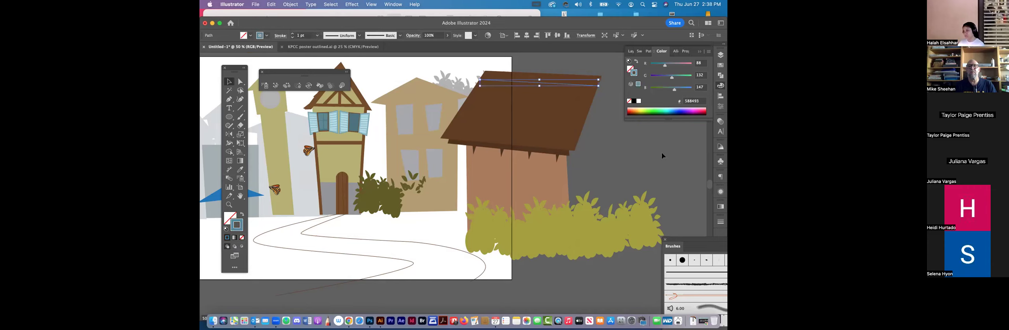
Step: Duplicate the roof line four times at equal spacing down the roof's slope
{"action": "left_click", "coordinate": [580, 93]}
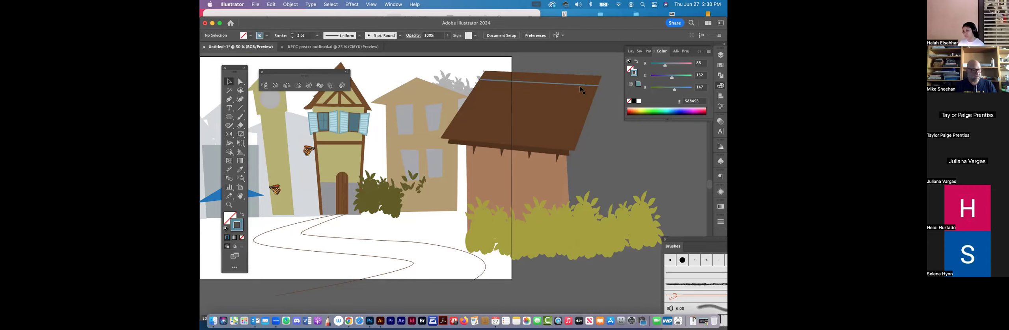
{"action": "left_click", "coordinate": [571, 84]}
{"action": "left_click_drag", "start_coordinate": [585, 86], "coordinate": [573, 99], "text": "alt"}
{"action": "key", "text": "super+d"}
{"action": "key", "text": "super+d"}
{"action": "left_click", "coordinate": [239, 83]}
{"action": "key", "text": "super+d"}
Step: Adjust the end points of the copied roof lines with the Direct Selection tool to fit the slanted roof edges
{"action": "left_click", "coordinate": [581, 141]}
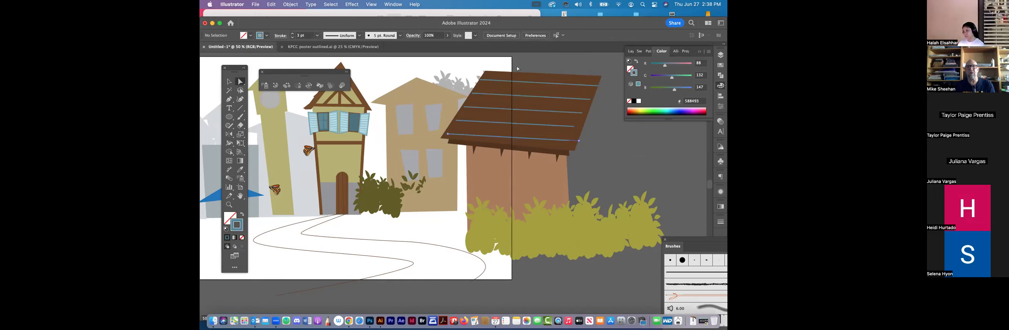
{"action": "left_click", "coordinate": [480, 144]}
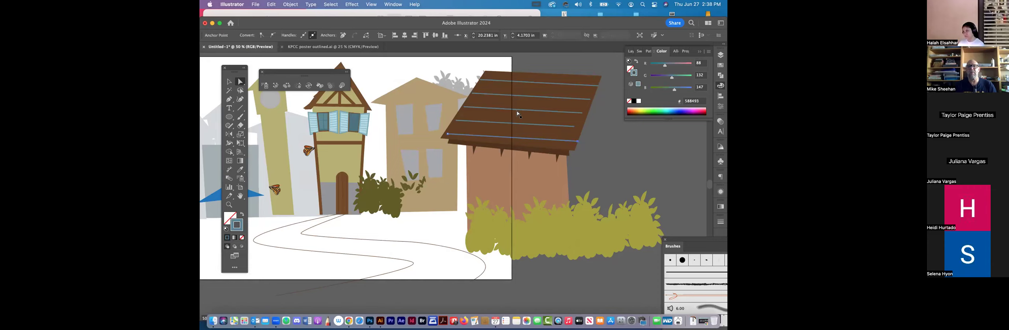
{"action": "left_click", "coordinate": [454, 121]}
{"action": "left_click", "coordinate": [460, 109]}
{"action": "left_click", "coordinate": [475, 95]}
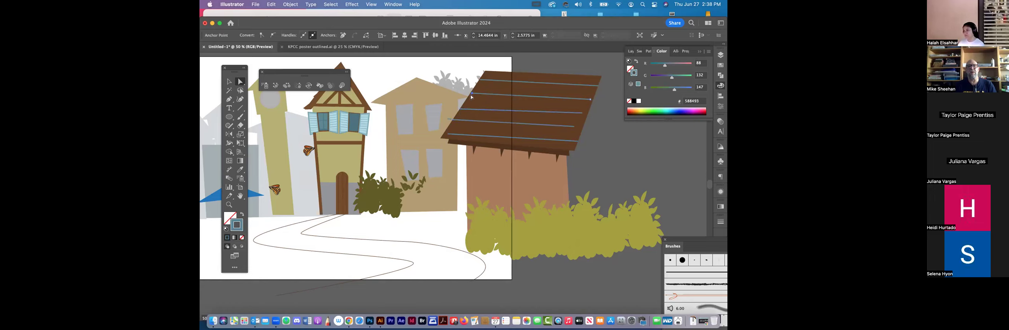
{"action": "left_click", "coordinate": [447, 119]}
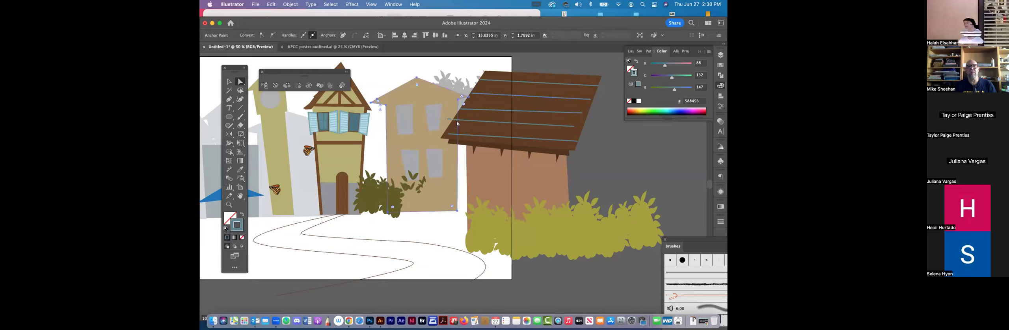
{"action": "left_click", "coordinate": [455, 122]}
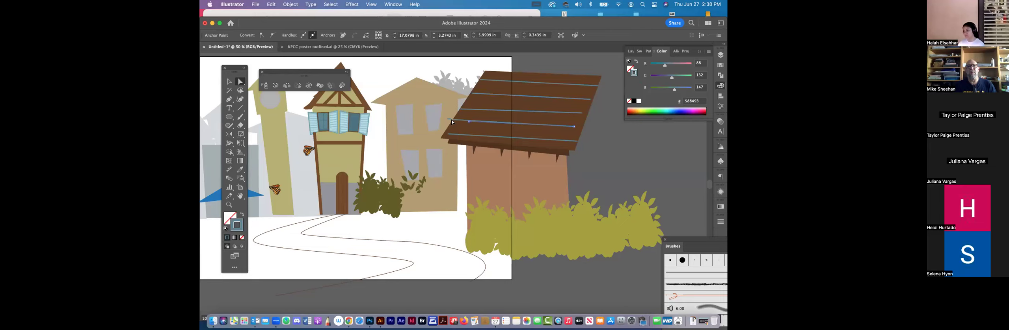
{"action": "left_click", "coordinate": [452, 121]}
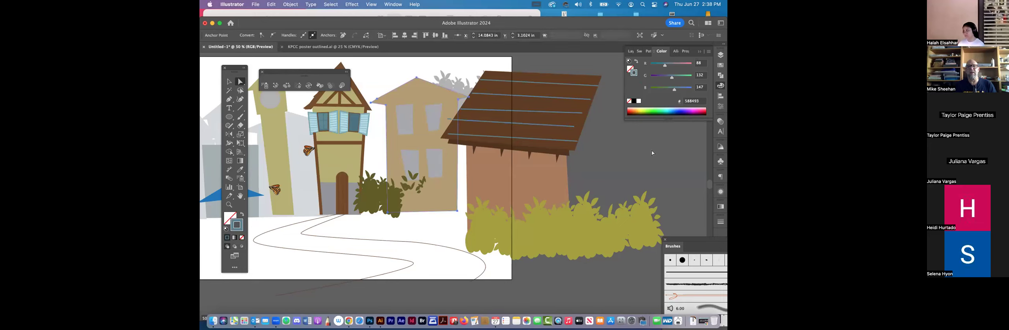
{"action": "left_click", "coordinate": [417, 158]}
{"action": "left_click", "coordinate": [462, 158]}
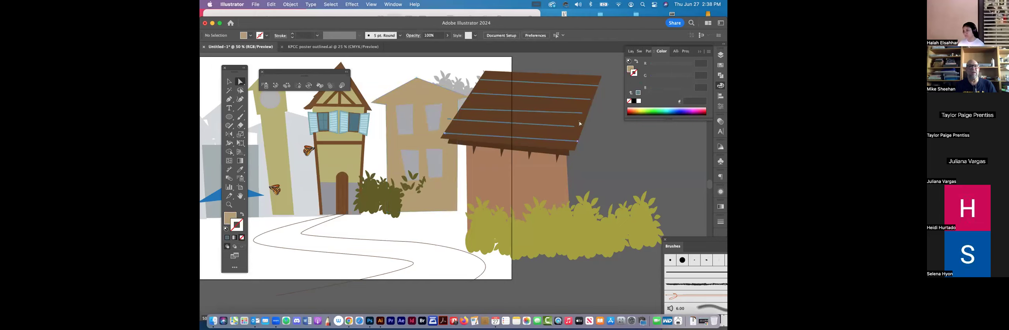
{"action": "left_click", "coordinate": [450, 120]}
Step: Draw four short slanted shingle joints between the blue roof lines with the Pen tool
{"action": "key", "text": "p"}
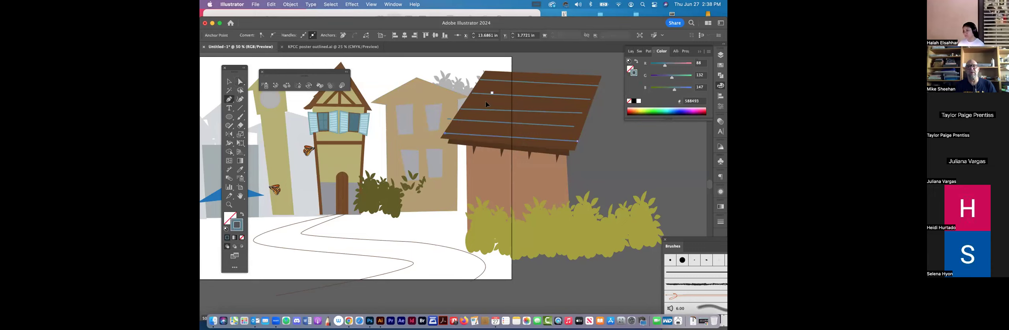
{"action": "left_click", "coordinate": [484, 110]}
{"action": "left_click", "coordinate": [509, 96]}
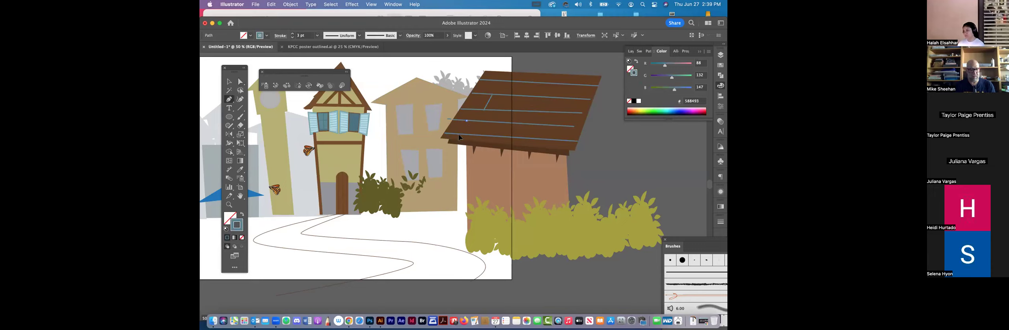
{"action": "left_click", "coordinate": [466, 121]}
{"action": "left_click", "coordinate": [459, 134]}
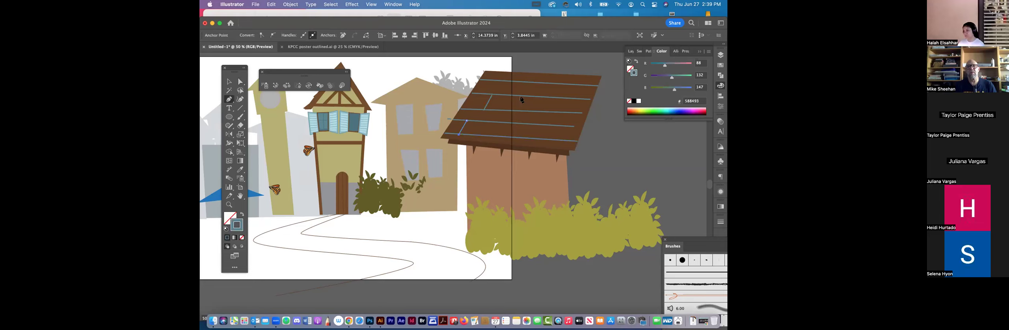
{"action": "key", "text": "Escape"}
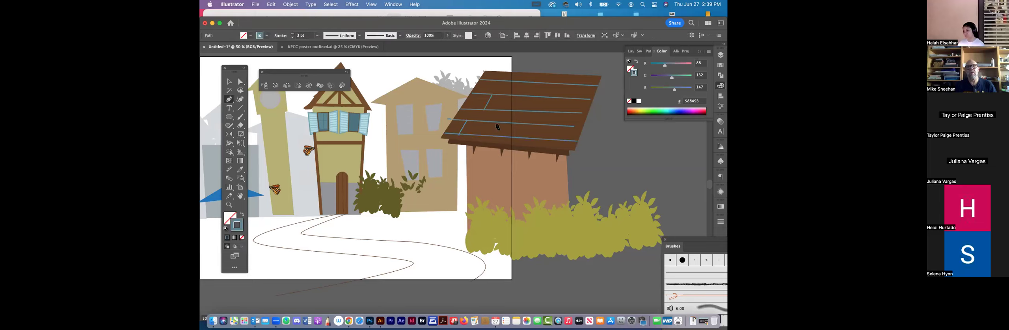
{"action": "left_click", "coordinate": [526, 82]}
{"action": "left_click", "coordinate": [520, 97]}
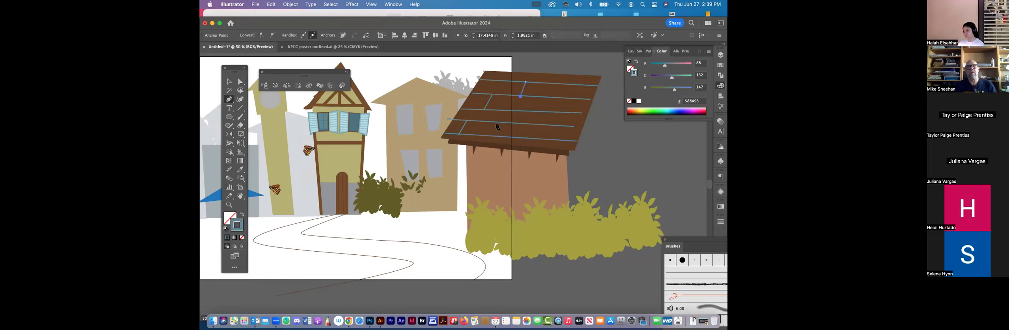
{"action": "left_click", "coordinate": [480, 93], "text": "super"}
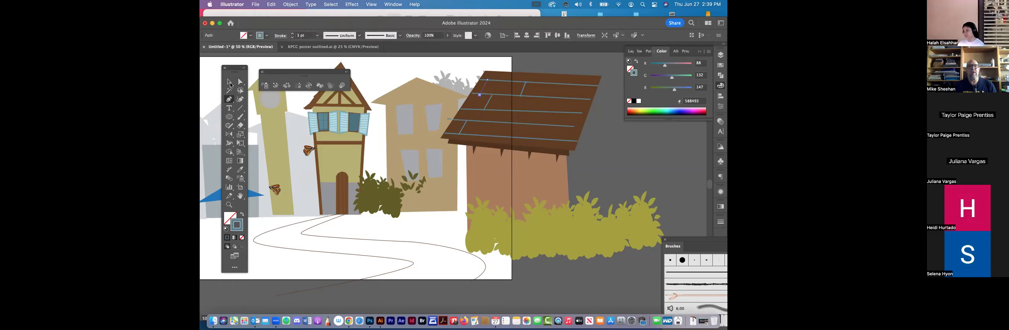
{"action": "left_click", "coordinate": [479, 95]}
{"action": "key", "text": "v"}
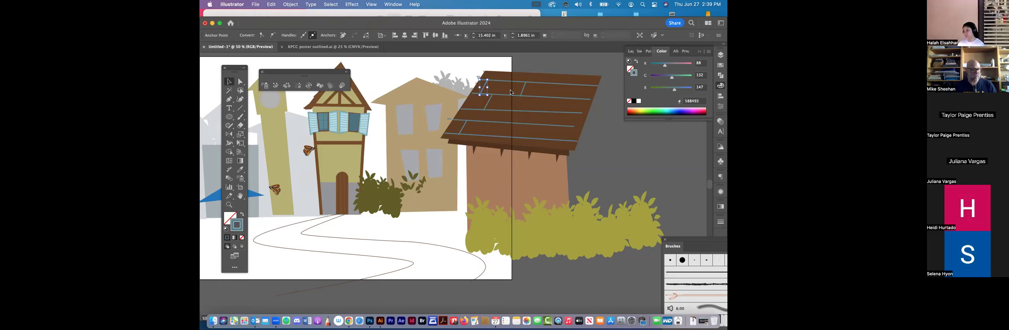
{"action": "key", "text": "p"}
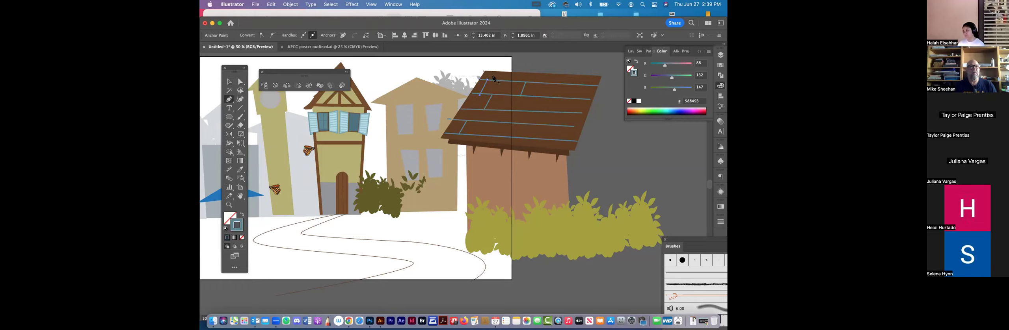
{"action": "left_click_drag", "start_coordinate": [607, 156], "coordinate": [451, 76]}
{"action": "key", "text": "super+shift+a"}
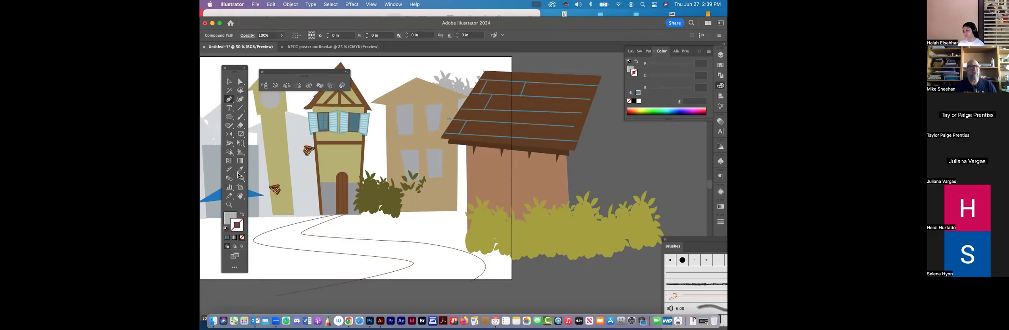
{"action": "key", "text": "i"}
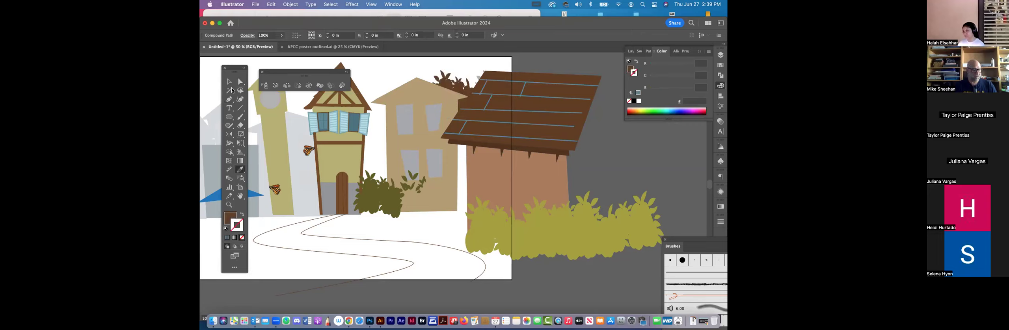
{"action": "key", "text": "super+z"}
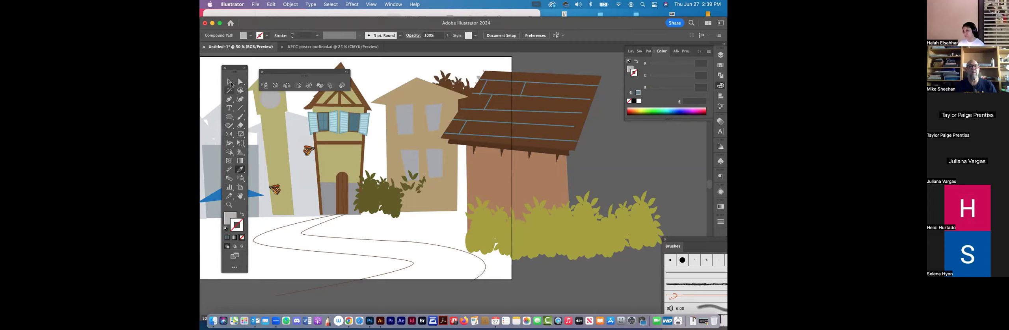
{"action": "key", "text": "v"}
{"action": "left_click", "coordinate": [607, 143]}
{"action": "key", "text": "a"}
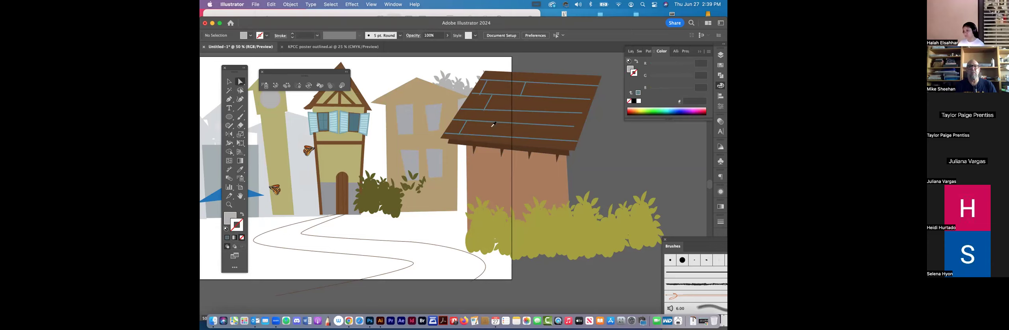
Step: Draw a jagged shingle edge along the roof's slanted left side with the Pen tool, filled with sampled roof brown 603d22 and no stroke
{"action": "left_click", "coordinate": [241, 170]}
{"action": "left_click", "coordinate": [242, 215]}
{"action": "left_click", "coordinate": [242, 215]}
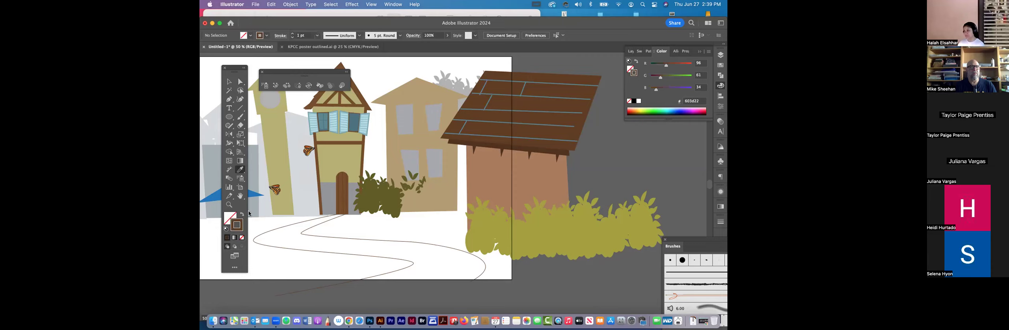
{"action": "key", "text": "shift+x"}
{"action": "key", "text": "p"}
{"action": "left_click", "coordinate": [484, 70]}
{"action": "left_click", "coordinate": [477, 82]}
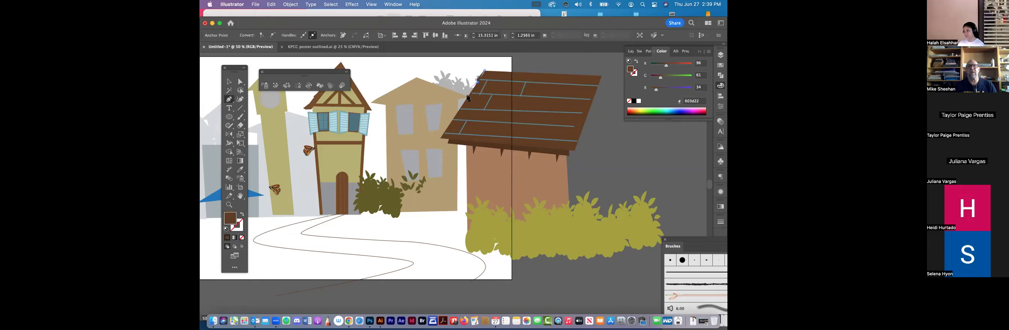
{"action": "left_click", "coordinate": [467, 95]}
{"action": "left_click", "coordinate": [456, 109]}
{"action": "left_click", "coordinate": [461, 110]}
{"action": "left_click", "coordinate": [444, 126]}
{"action": "left_click", "coordinate": [450, 128]}
{"action": "left_click", "coordinate": [436, 137]}
{"action": "left_click", "coordinate": [445, 139]}
{"action": "left_click", "coordinate": [486, 76]}
{"action": "left_click", "coordinate": [485, 71]}
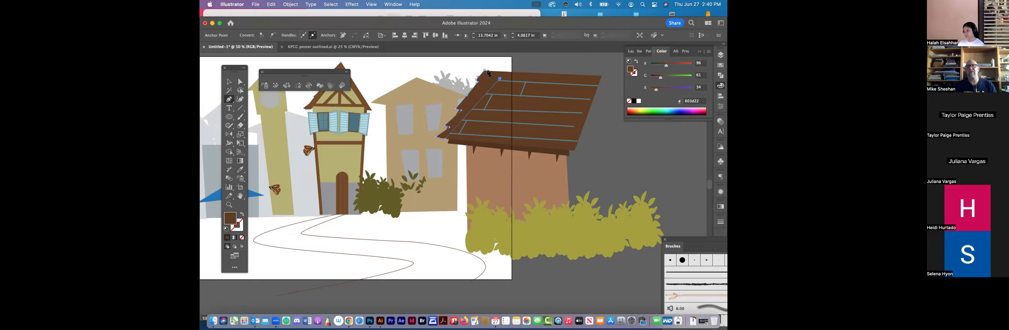
{"action": "left_click", "coordinate": [485, 71]}
{"action": "key", "text": "v"}
{"action": "left_click", "coordinate": [522, 115]}
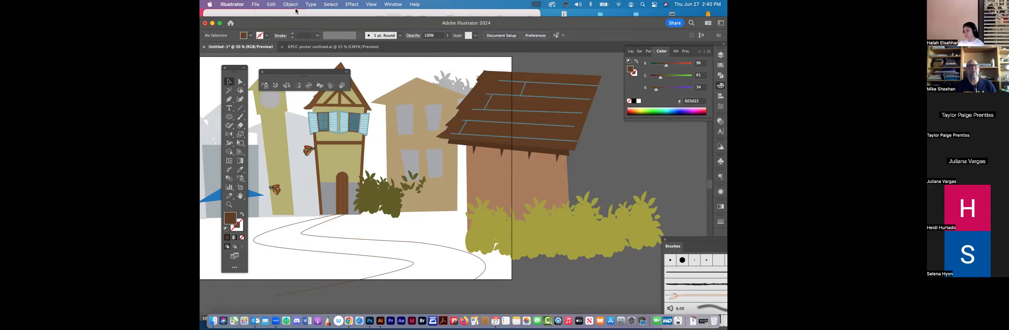
Step: Unlock all objects, then select the blue roof lines by matching stroke color and bring them in front of the jagged edge
{"action": "left_click", "coordinate": [311, 4]}
{"action": "mouse_move", "coordinate": [290, 4]}
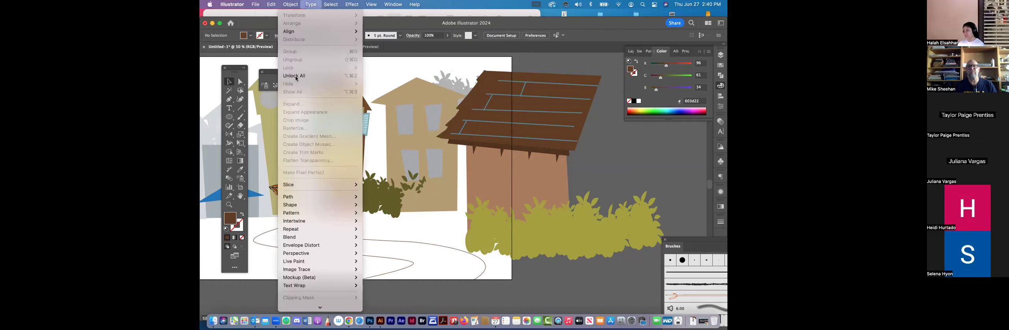
{"action": "key", "text": "Return"}
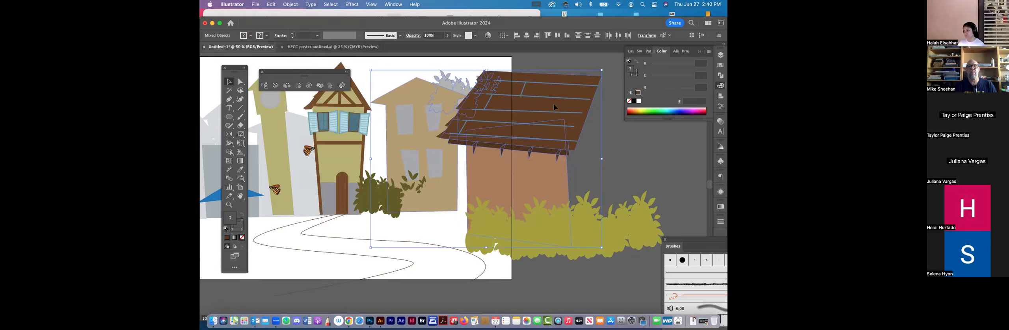
{"action": "left_click", "coordinate": [523, 88]}
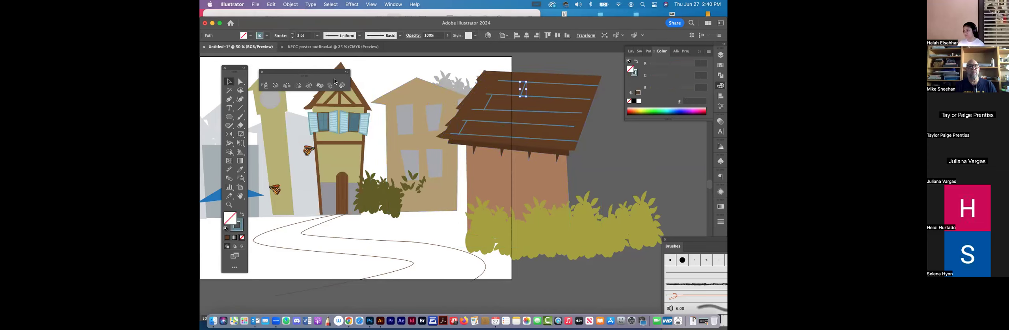
{"action": "left_click", "coordinate": [352, 5]}
{"action": "mouse_move", "coordinate": [328, 4]}
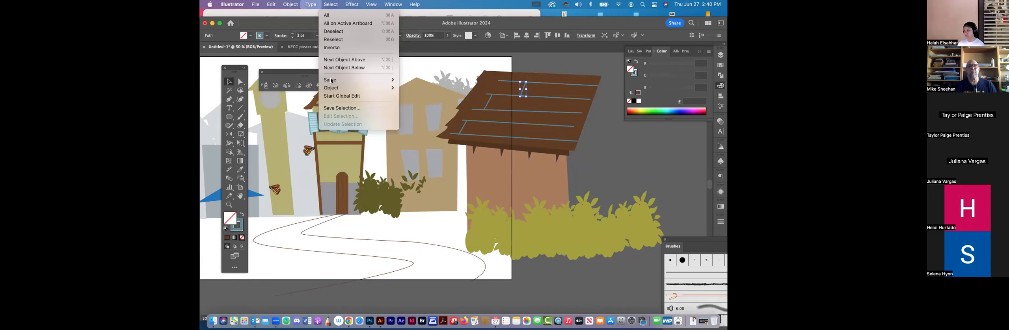
{"action": "mouse_move", "coordinate": [332, 80]}
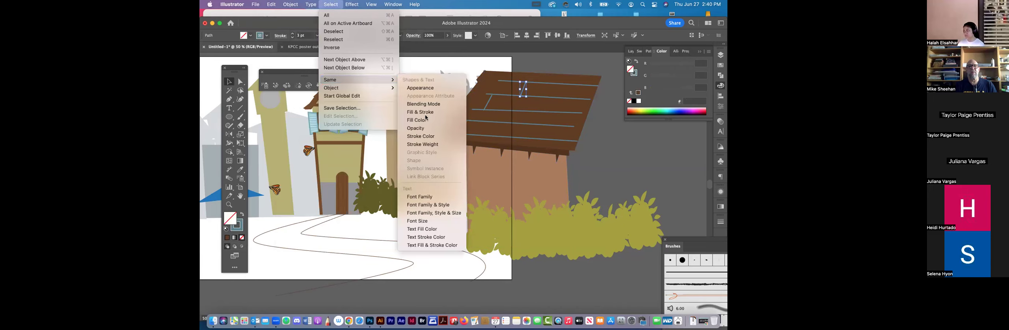
{"action": "left_click", "coordinate": [427, 137]}
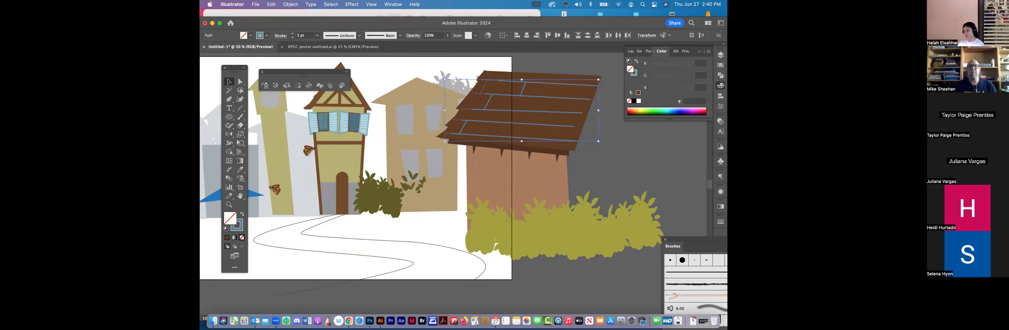
{"action": "left_click", "coordinate": [652, 174]}
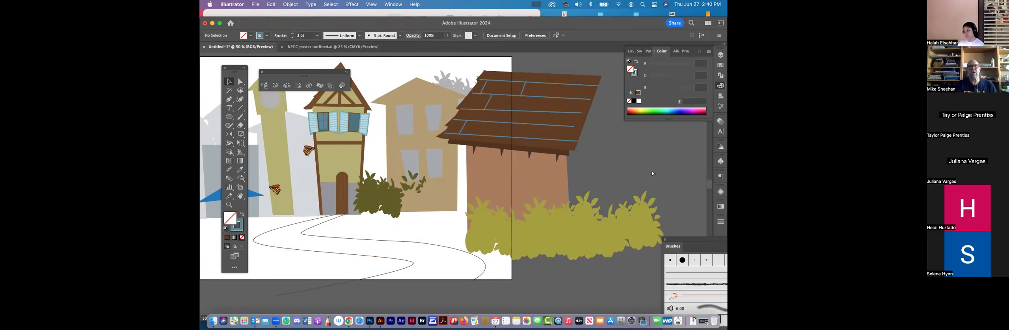
Step: On a new layer, draw a large rectangle surrounding the artboard and a second rectangle matching the artboard's bounds
{"action": "key", "text": "super+minus"}
{"action": "key", "text": "super+minus"}
{"action": "left_click", "coordinate": [230, 117]}
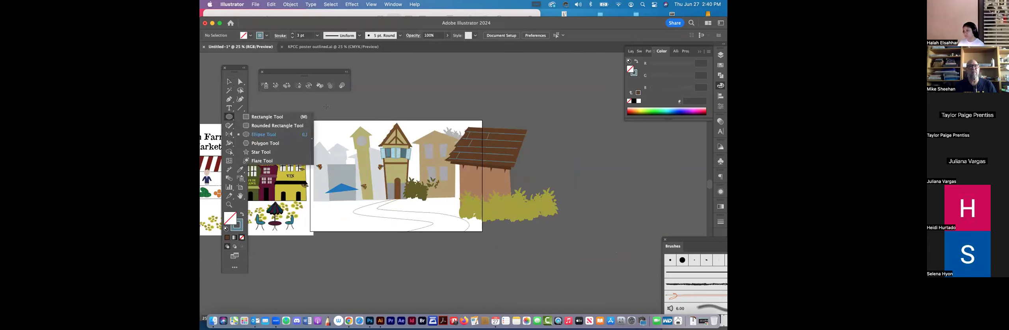
{"action": "left_click", "coordinate": [309, 117]}
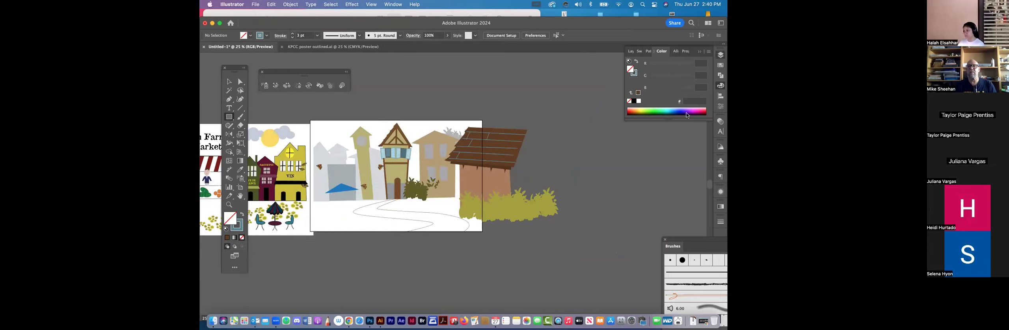
{"action": "key", "text": "F7"}
{"action": "key", "text": "super+l"}
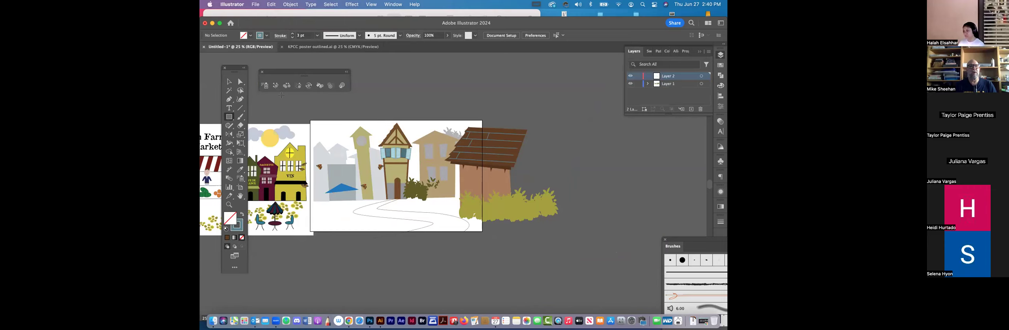
{"action": "left_click_drag", "start_coordinate": [283, 95], "coordinate": [533, 264]}
{"action": "left_click_drag", "start_coordinate": [283, 264], "coordinate": [283, 264]}
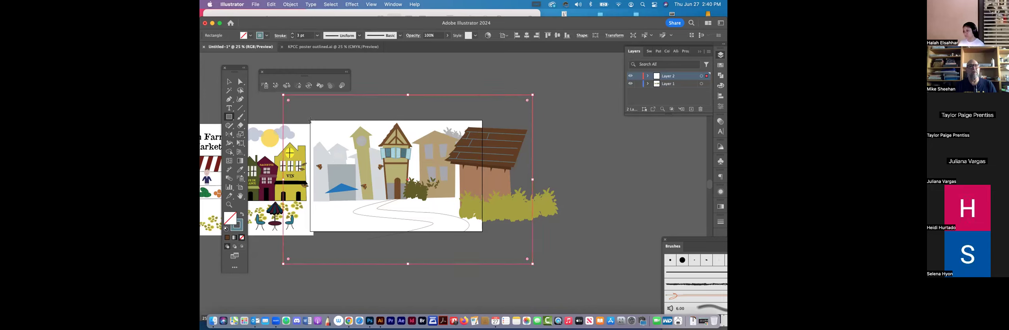
{"action": "left_click_drag", "start_coordinate": [310, 120], "coordinate": [482, 232]}
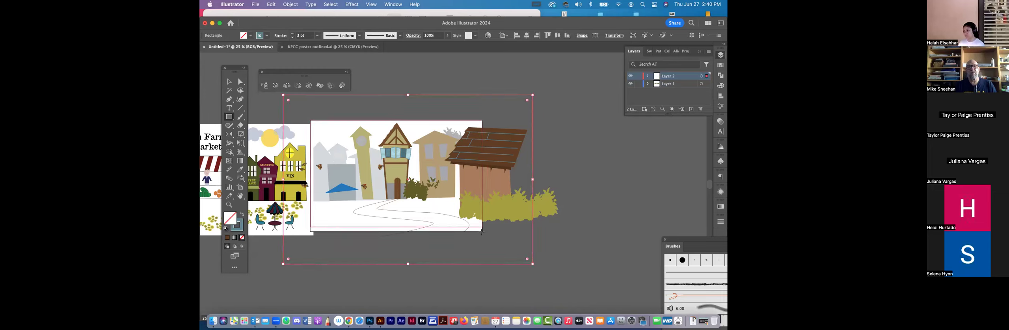
Step: Combine the large rectangle and the artboard-sized rectangle into one compound path
{"action": "left_click", "coordinate": [229, 81]}
{"action": "key", "text": "v"}
{"action": "key", "text": "super+a"}
{"action": "key", "text": "super+a"}
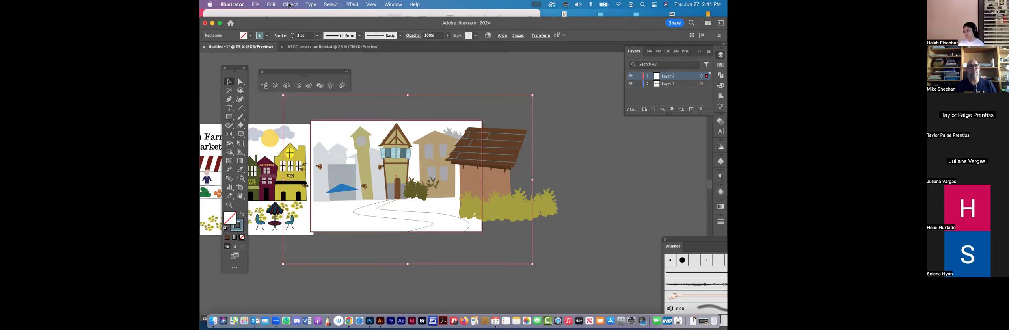
{"action": "left_click", "coordinate": [290, 4]}
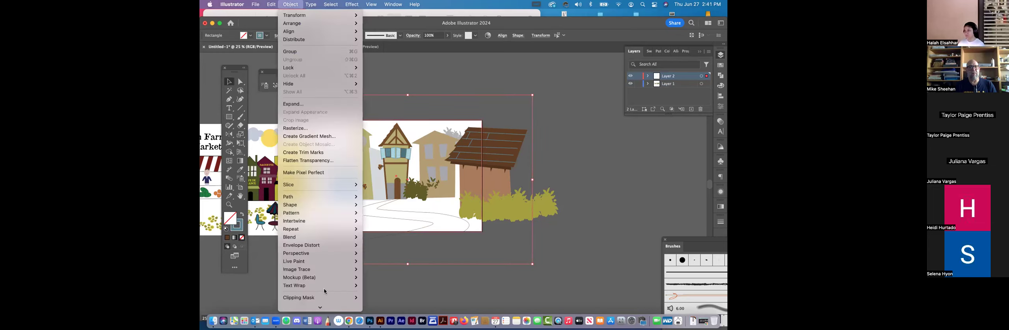
{"action": "scroll", "coordinate": [325, 292], "scroll_direction": "down", "scroll_amount": 3}
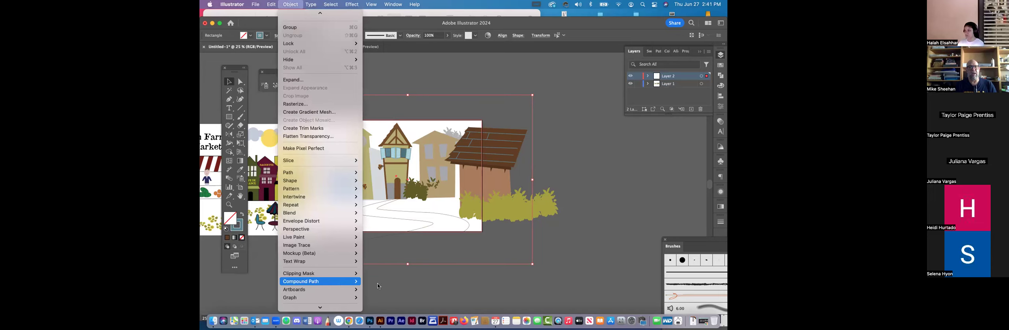
{"action": "mouse_move", "coordinate": [379, 281]}
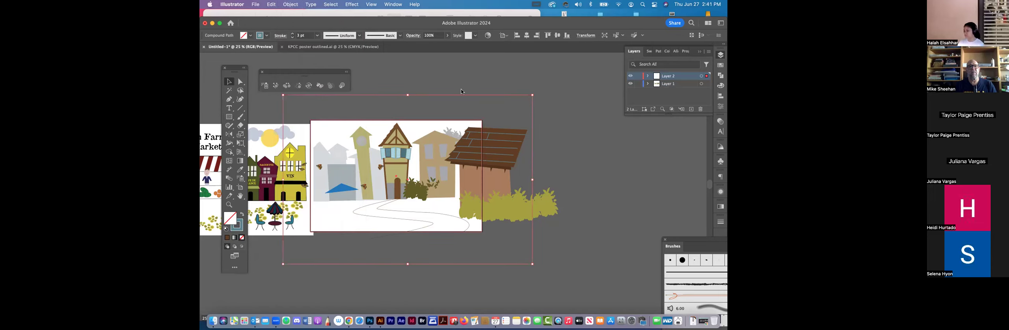
Step: Fill the compound frame with the sampled gray of the canvas and no stroke to mask artwork outside the artboard
{"action": "left_click", "coordinate": [240, 170]}
{"action": "left_click", "coordinate": [465, 70]}
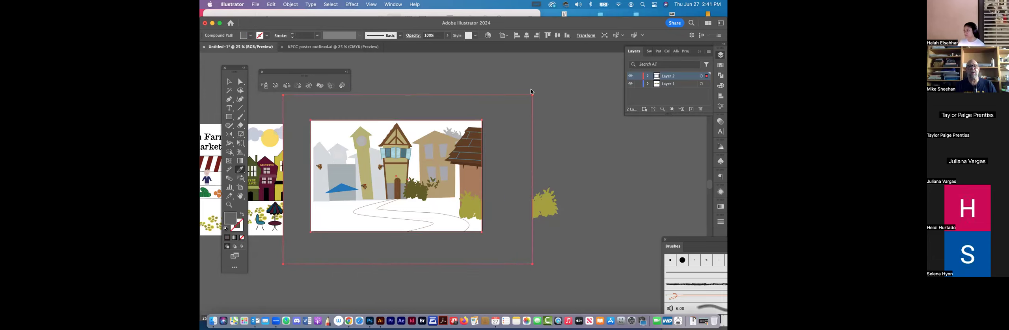
{"action": "key", "text": "v"}
{"action": "left_click", "coordinate": [518, 218]}
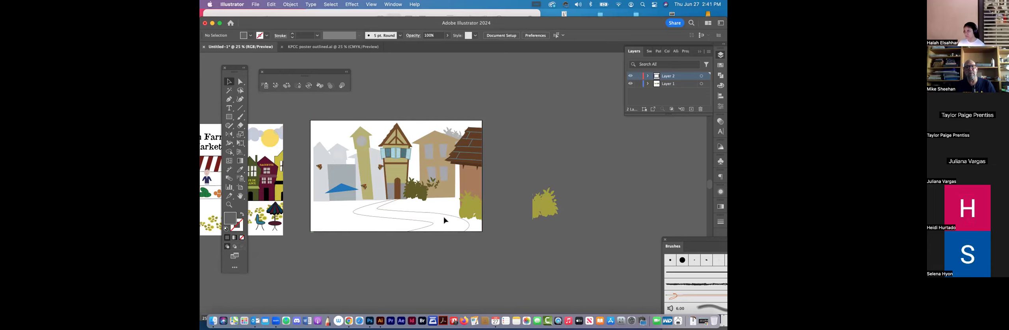
Step: Draw a sagging, unfilled curved line with the Pen tool across the upper parts of the buildings, extending past both side edges of the artboard
{"action": "left_click", "coordinate": [417, 222]}
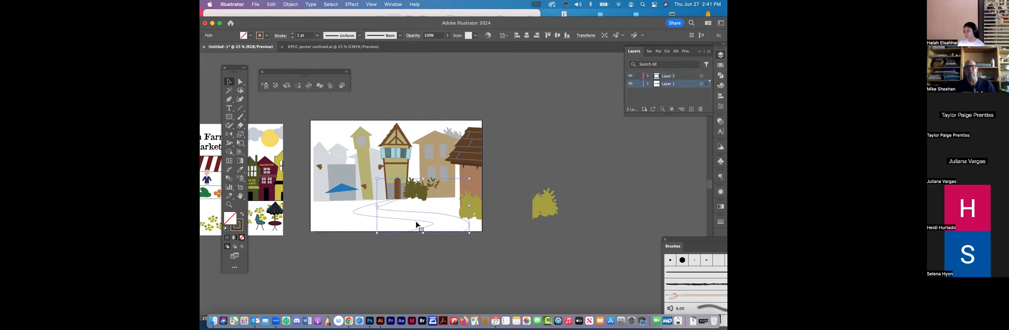
{"action": "left_click", "coordinate": [417, 225]}
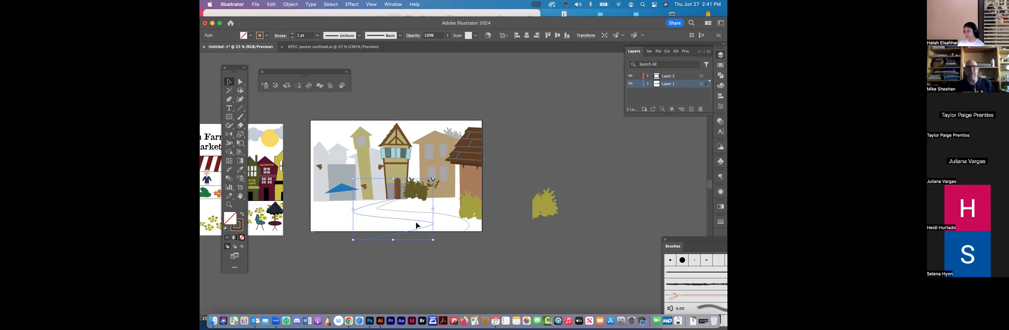
{"action": "key", "text": "p"}
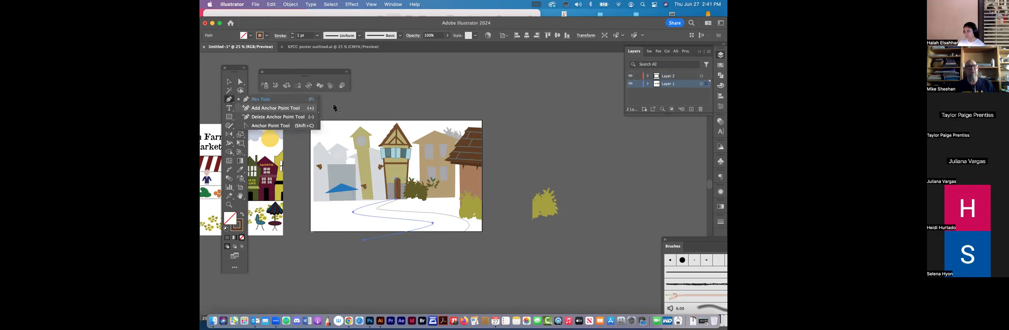
{"action": "left_click", "coordinate": [234, 101]}
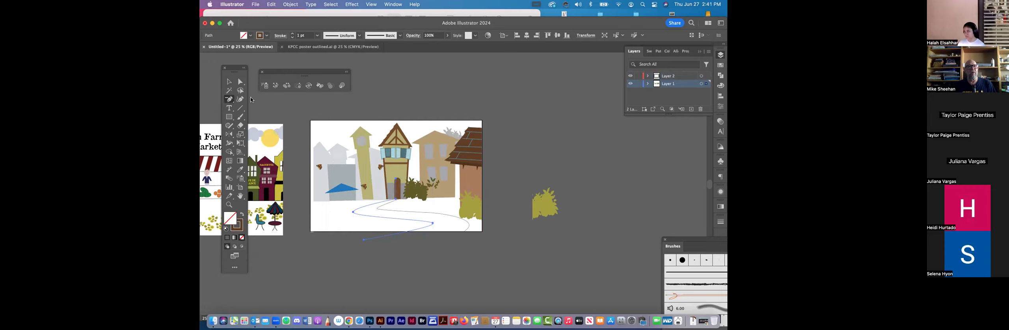
{"action": "left_click", "coordinate": [250, 100]}
{"action": "left_click_drag", "start_coordinate": [561, 104], "coordinate": [573, 102]}
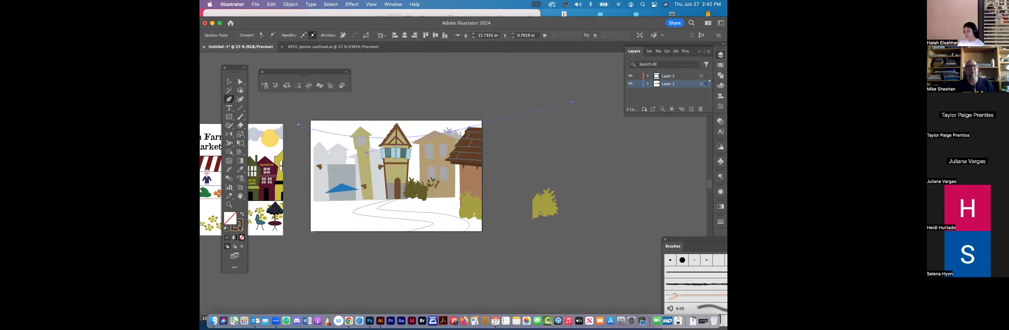
{"action": "left_click", "coordinate": [232, 83]}
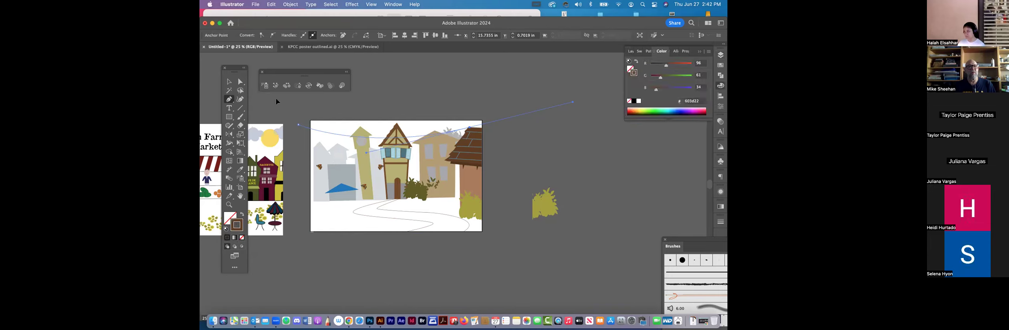
{"action": "left_click", "coordinate": [336, 143]}
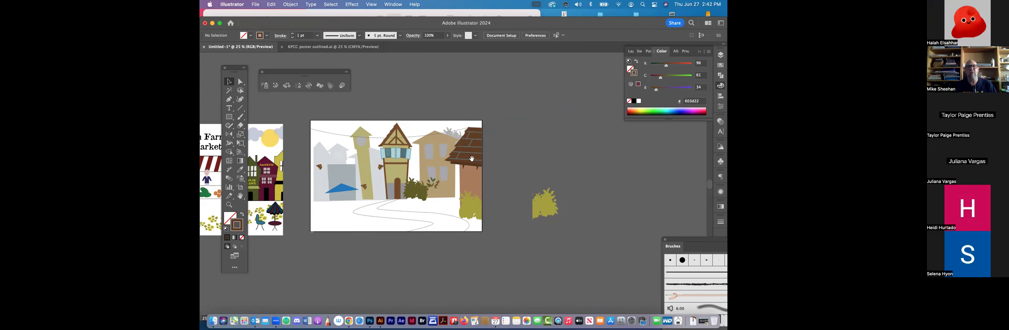
Step: Select the gray compound frame around the townscape to examine how far it extends over the neighbouring artboard
{"action": "left_click_drag", "start_coordinate": [434, 184], "coordinate": [536, 189]}
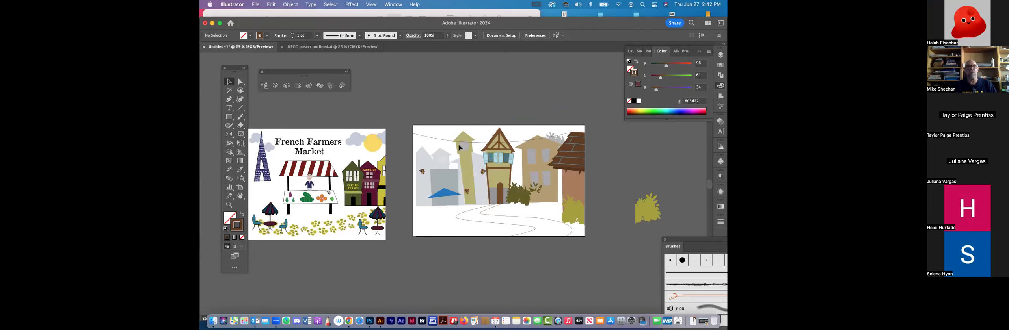
{"action": "left_click", "coordinate": [391, 112]}
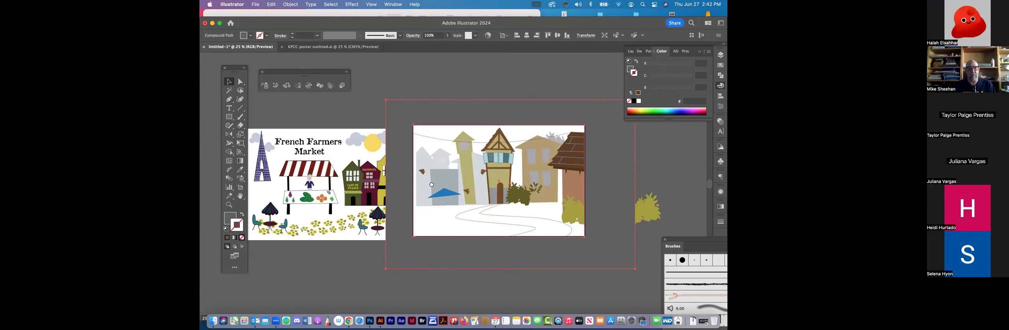
{"action": "scroll", "coordinate": [389, 186], "scroll_direction": "left", "scroll_amount": 3}
{"action": "scroll", "coordinate": [389, 187], "scroll_direction": "down", "scroll_amount": 2}
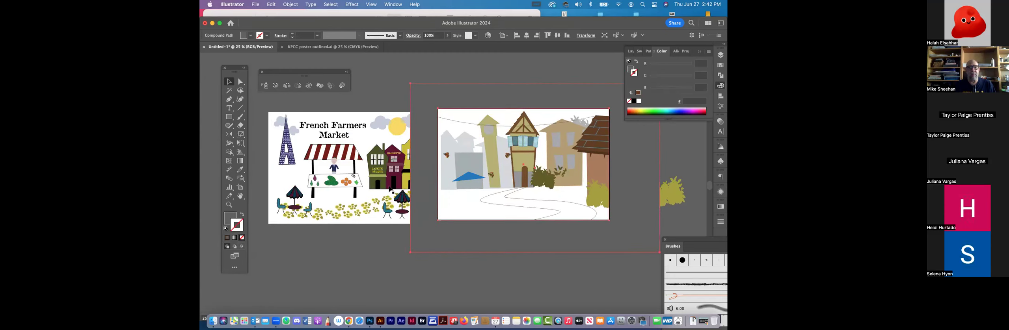
{"action": "left_click", "coordinate": [387, 80]}
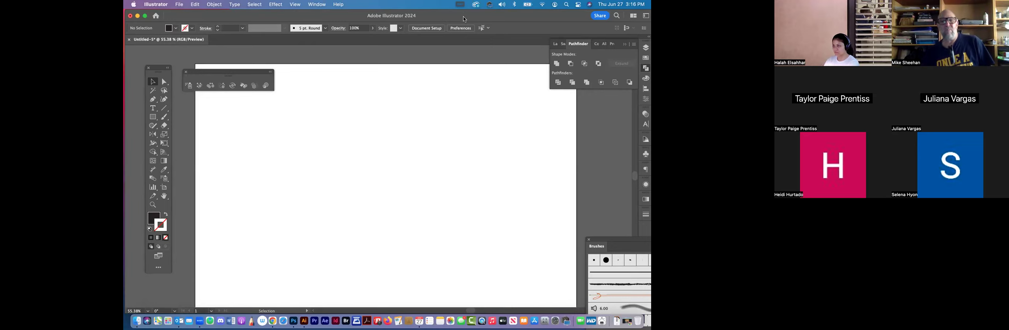
Step: In the new blank document, shift the application window slightly and close the floating tool palette over the canvas
{"action": "mouse_move", "coordinate": [464, 17]}
{"action": "left_mouse_down"}
{"action": "mouse_move", "coordinate": [447, 209]}
{"action": "mouse_move", "coordinate": [459, 19]}
{"action": "mouse_move", "coordinate": [470, 17]}
{"action": "left_mouse_up"}
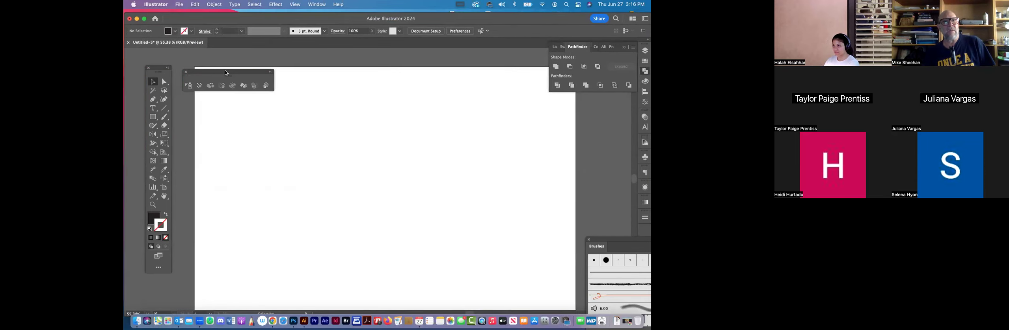
{"action": "left_click", "coordinate": [186, 72]}
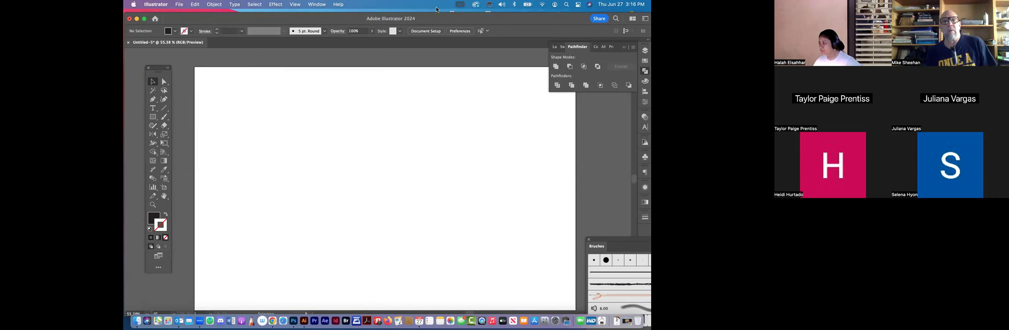
Step: Switch to the desktop and open the DART 112-Summer folder inside summer 2024 classes on New Drive
{"action": "left_click_drag", "start_coordinate": [443, 18], "coordinate": [418, 150]}
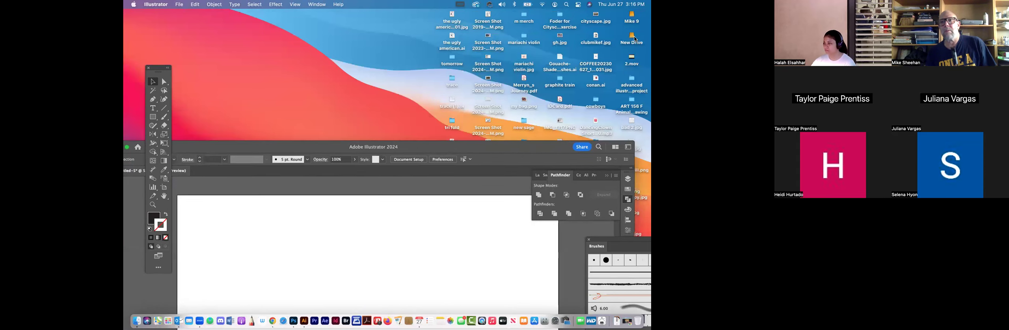
{"action": "left_click", "coordinate": [632, 38]}
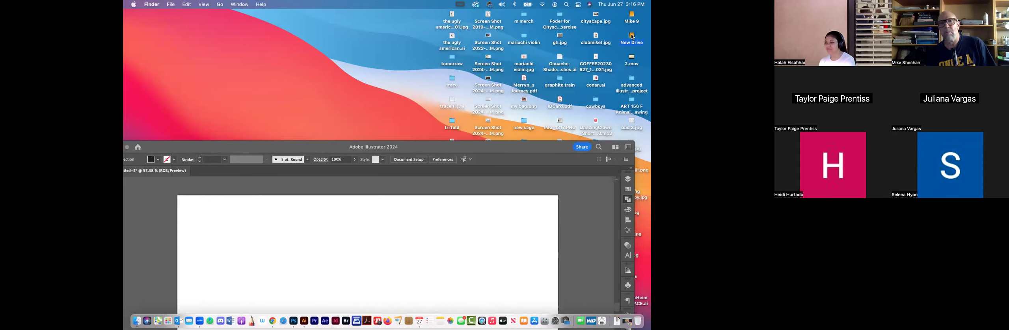
{"action": "double_click", "coordinate": [632, 38]}
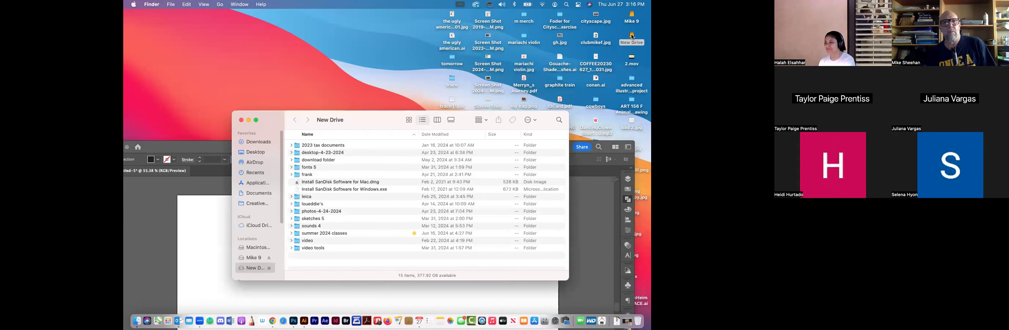
{"action": "left_click", "coordinate": [311, 236]}
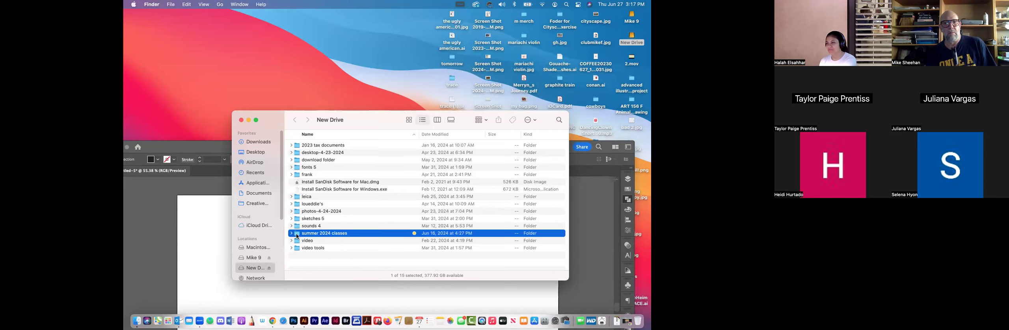
{"action": "double_click", "coordinate": [298, 236]}
{"action": "left_click", "coordinate": [297, 146]}
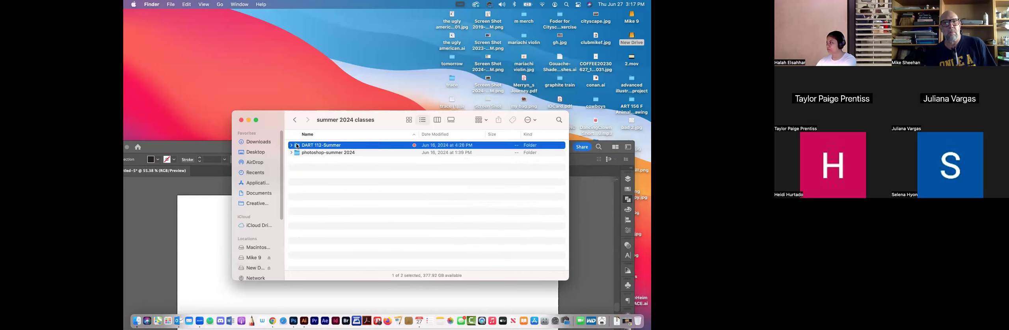
{"action": "double_click", "coordinate": [297, 146]}
{"action": "double_click", "coordinate": [298, 147]}
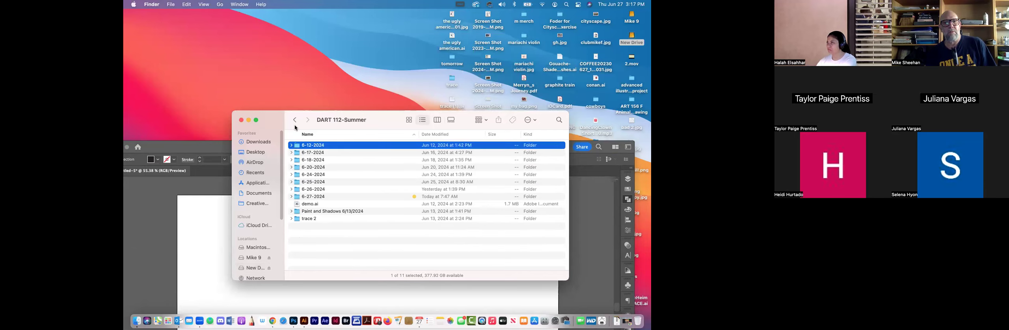
Step: Browse to the symbols folder inside 6-27-2024 and open leaf.eps and tree.ai in Illustrator
{"action": "left_click", "coordinate": [294, 120]}
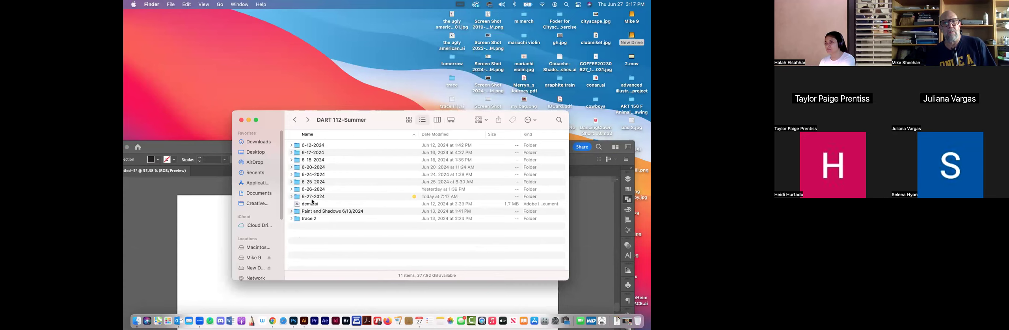
{"action": "left_click", "coordinate": [299, 198]}
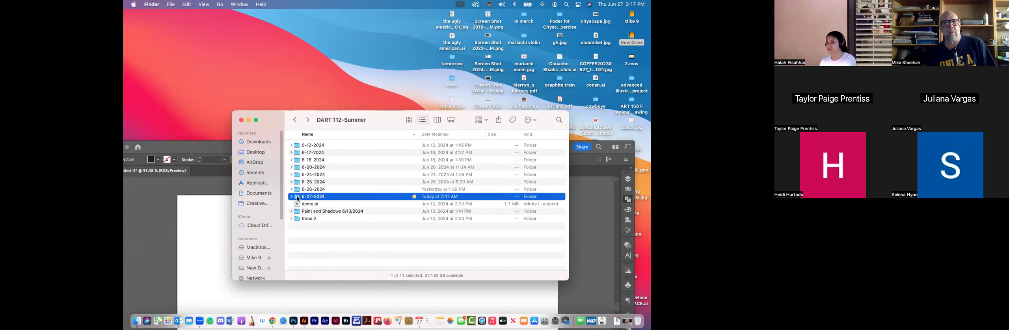
{"action": "double_click", "coordinate": [298, 197]}
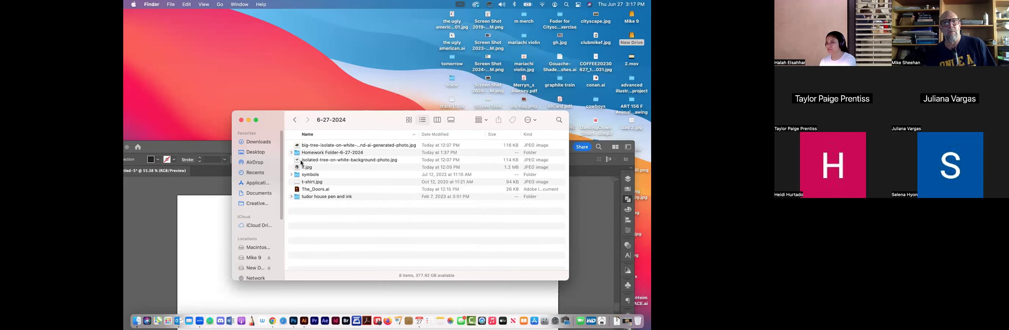
{"action": "left_click", "coordinate": [298, 146]}
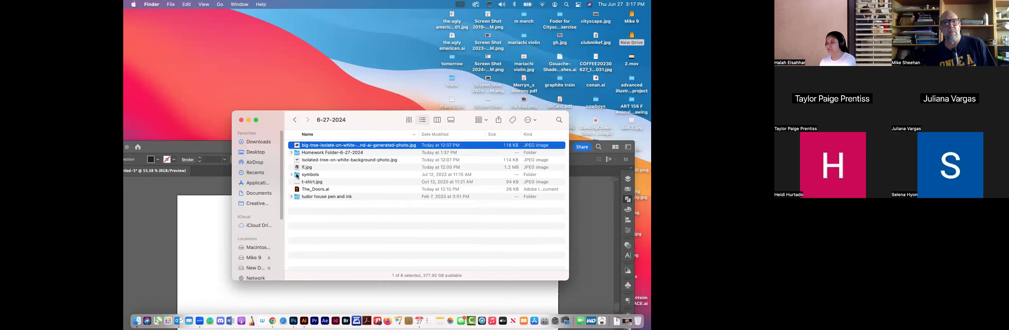
{"action": "left_click", "coordinate": [307, 119]}
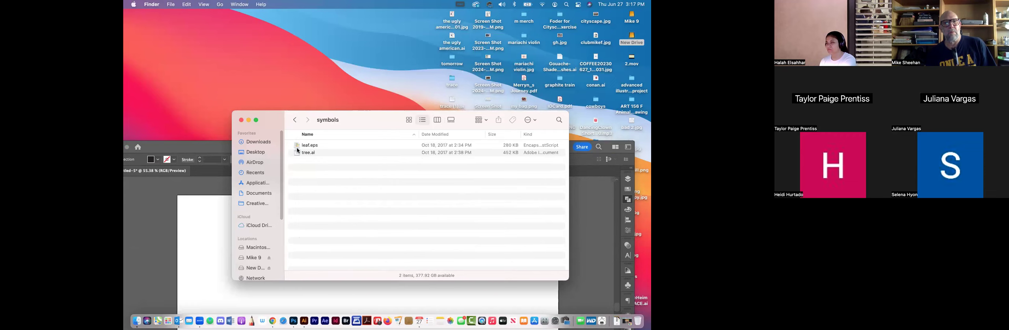
{"action": "left_click", "coordinate": [298, 149]}
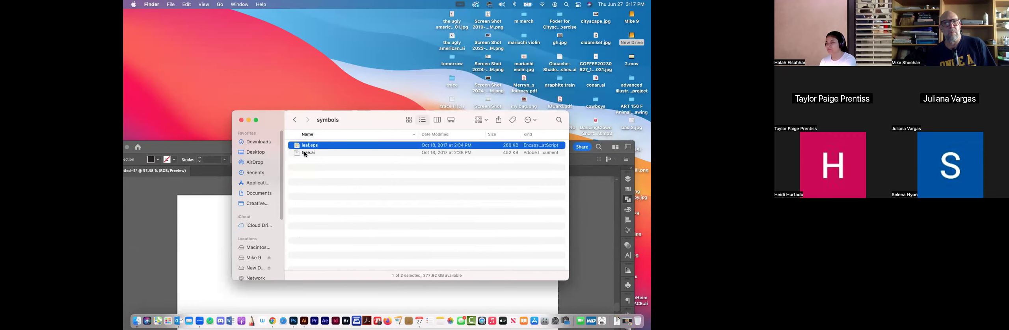
{"action": "key", "text": "super+Tab"}
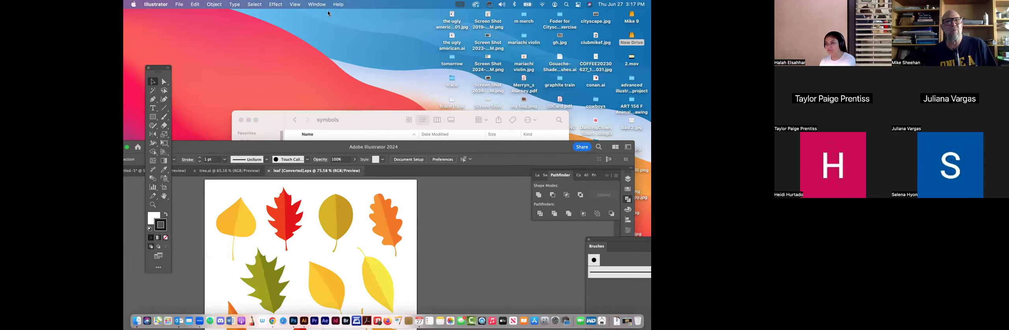
Step: Copy the orange maple leaf from the leaf document and switch to the tree.ai document
{"action": "double_click", "coordinate": [310, 146]}
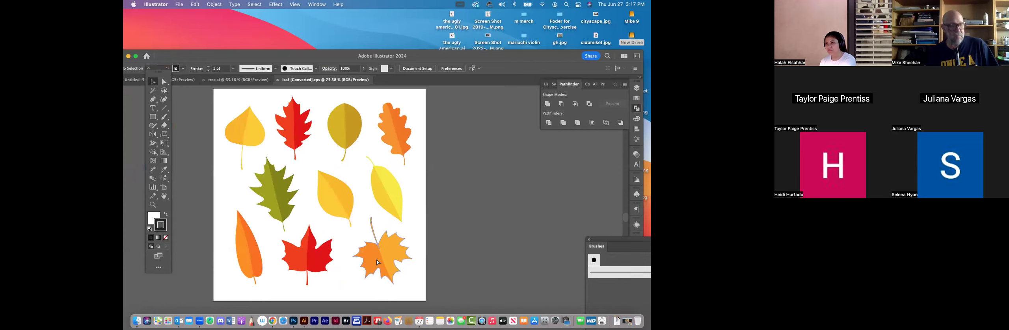
{"action": "left_click", "coordinate": [377, 262]}
{"action": "key", "text": "super+c"}
{"action": "key", "text": "ctrl+shift+Tab"}
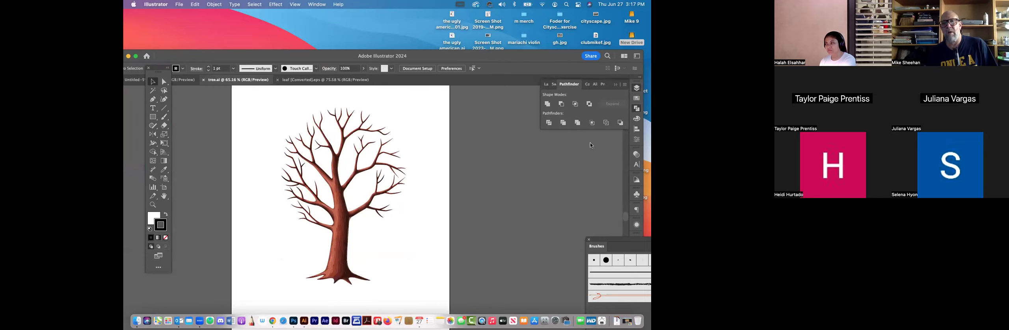
Step: Add a new layer above the tree's layer and lock the tree's layer
{"action": "key", "text": "F7"}
{"action": "left_click", "coordinate": [608, 148]}
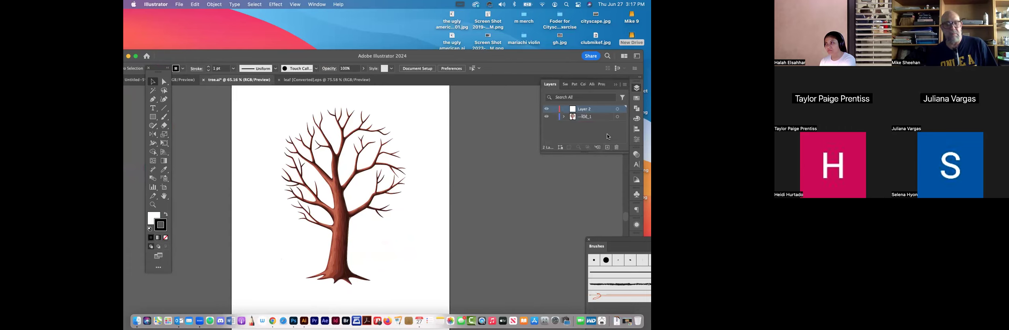
{"action": "key", "text": "super+z"}
{"action": "left_click", "coordinate": [555, 108]}
{"action": "key", "text": "super+shift+z"}
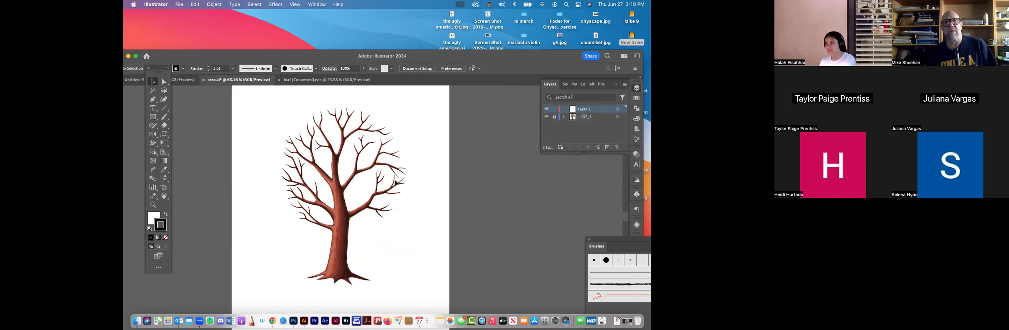
Step: Paste the maple leaf onto the new layer, shrink it to about half size and move it to the tree's upper left
{"action": "key", "text": "super+shift+z"}
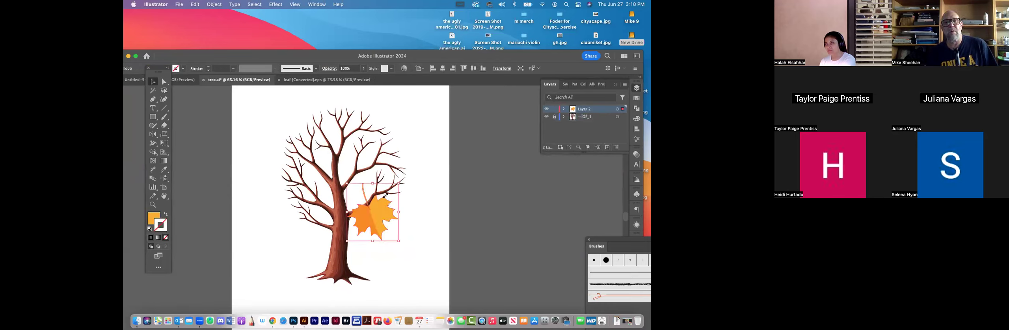
{"action": "left_click_drag", "start_coordinate": [358, 215], "coordinate": [373, 205]}
{"action": "left_click_drag", "start_coordinate": [360, 228], "coordinate": [275, 121]}
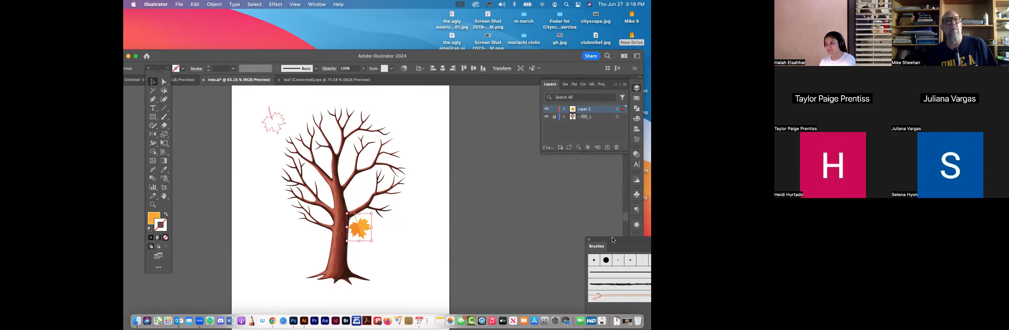
Step: Reset the current custom workspace and float the Symbols panel beside the artboard
{"action": "left_click", "coordinate": [296, 5]}
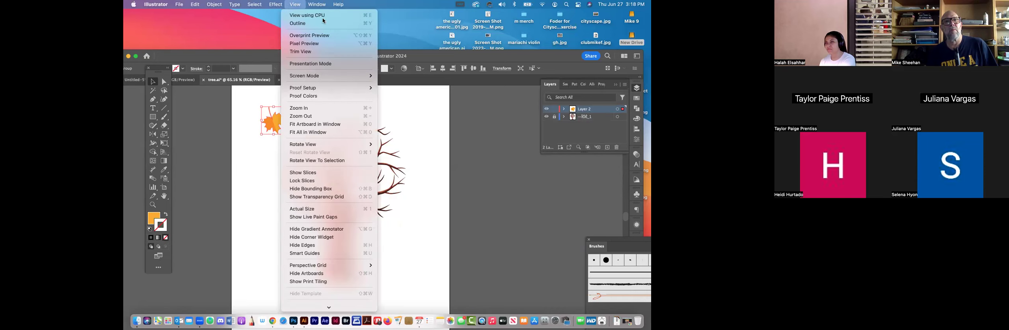
{"action": "mouse_move", "coordinate": [317, 5]}
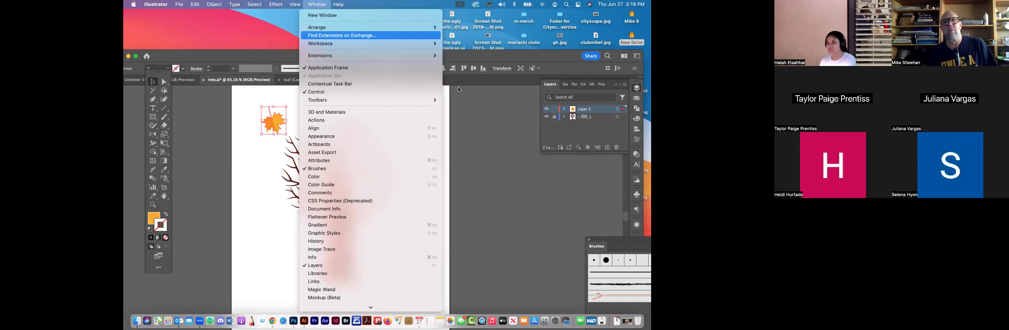
{"action": "mouse_move", "coordinate": [321, 44]}
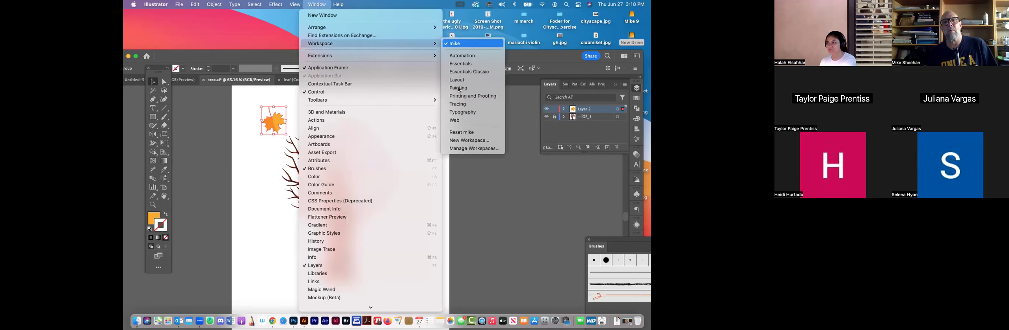
{"action": "left_click", "coordinate": [461, 133]}
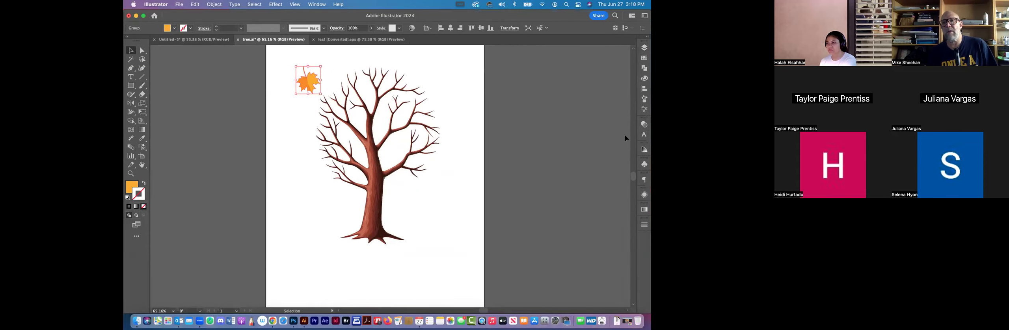
{"action": "left_click", "coordinate": [644, 165]}
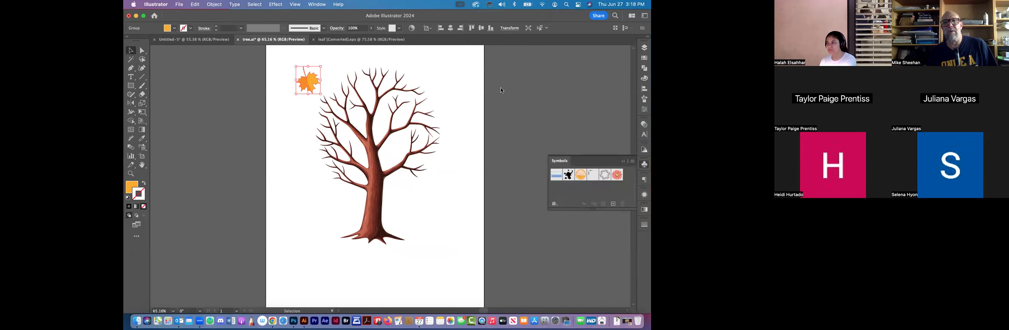
{"action": "left_click_drag", "start_coordinate": [562, 161], "coordinate": [501, 89]}
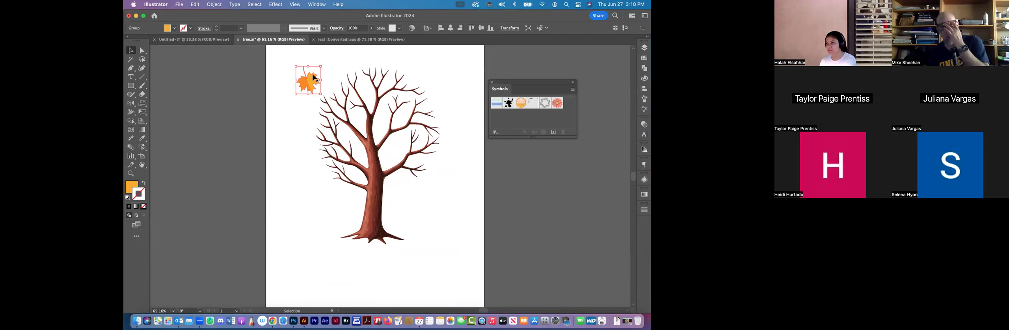
Step: Turn the maple leaf into a static symbol named leaf with the export type Graphic
{"action": "left_click_drag", "start_coordinate": [306, 81], "coordinate": [503, 117]}
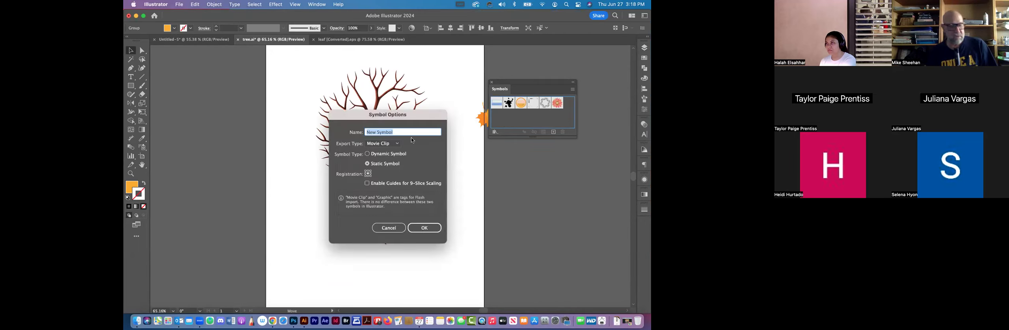
{"action": "type", "text": "leaf"}
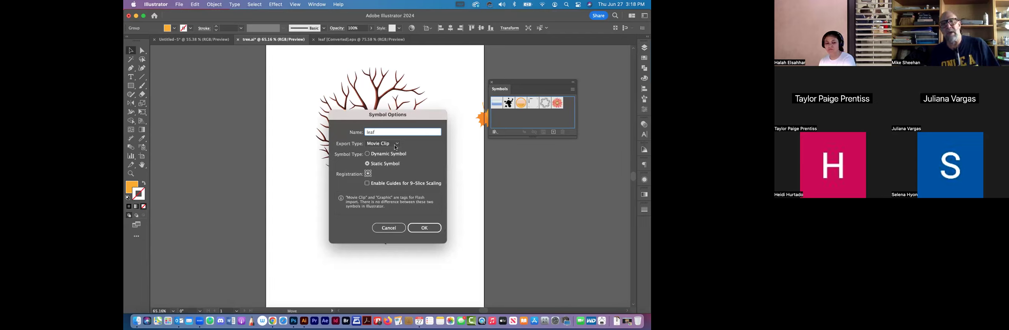
{"action": "left_click", "coordinate": [395, 143]}
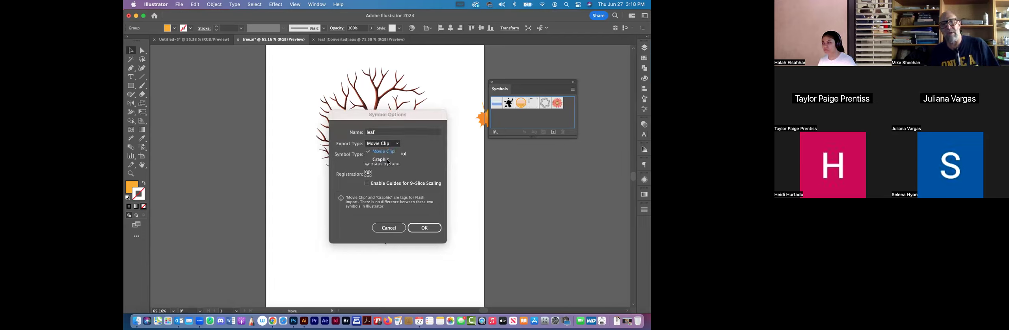
{"action": "left_click", "coordinate": [381, 160]}
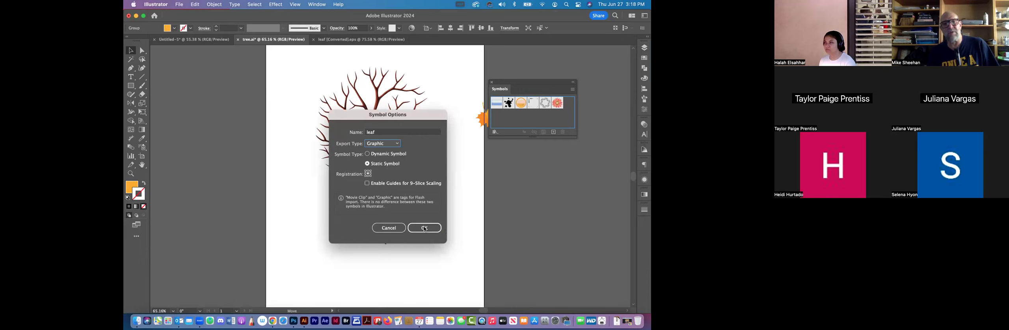
{"action": "left_click", "coordinate": [425, 229]}
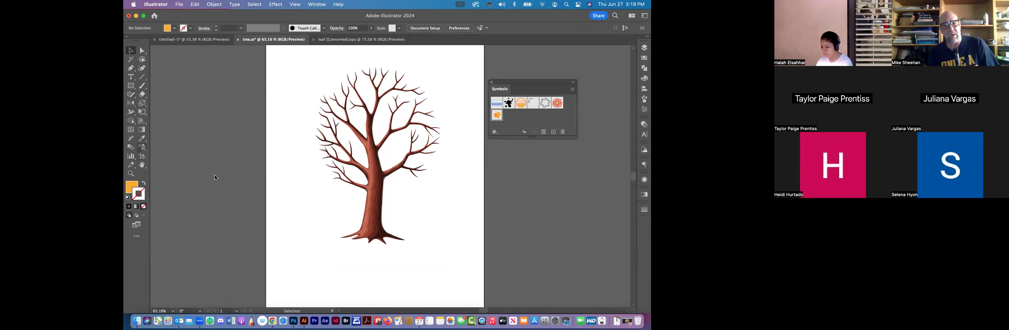
Step: Detach the Symbol Sprayer tool group as a floating toolbar and place it near the artboard's upper left
{"action": "left_click", "coordinate": [145, 149]}
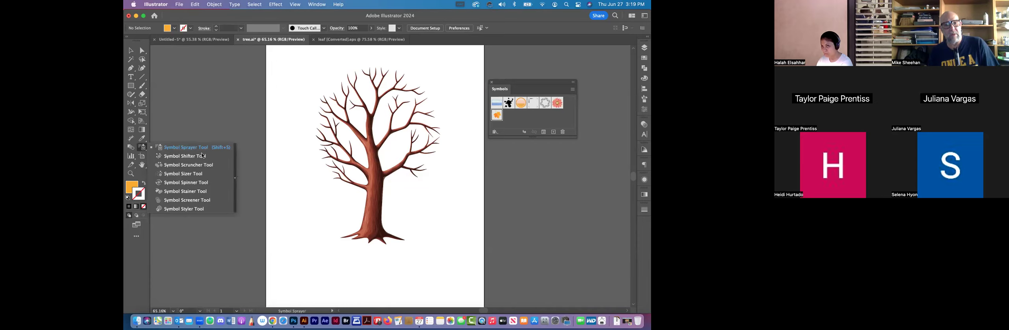
{"action": "left_click", "coordinate": [236, 173]}
{"action": "left_click_drag", "start_coordinate": [205, 155], "coordinate": [241, 79]}
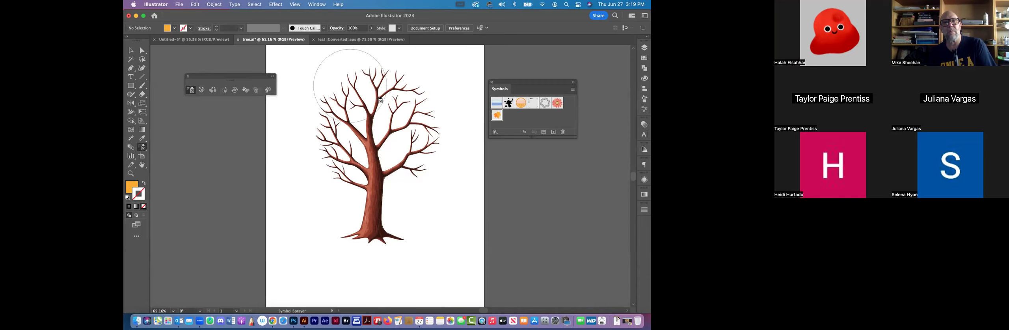
Step: Spray leaf symbol instances over the tree's branches with the Symbol Sprayer, including its upper left side
{"action": "left_click_drag", "start_coordinate": [395, 159], "coordinate": [344, 150]}
{"action": "left_click_drag", "start_coordinate": [333, 180], "coordinate": [340, 173]}
{"action": "left_click", "coordinate": [372, 187]}
{"action": "left_click", "coordinate": [408, 176]}
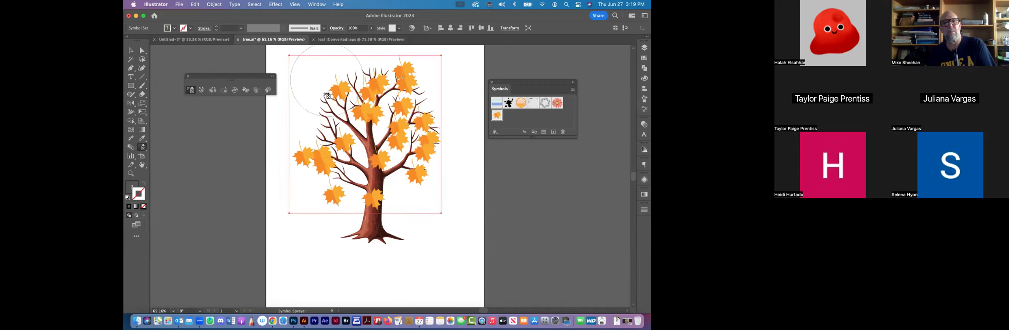
{"action": "left_click_drag", "start_coordinate": [327, 96], "coordinate": [307, 133]}
{"action": "left_click", "coordinate": [311, 97]}
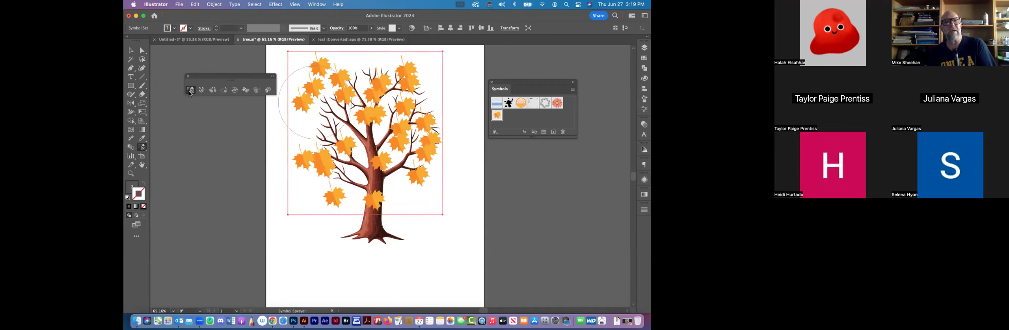
Step: Shift the sprayed leaves on the tree's left, lower and upper right branches with the Symbol Shifter
{"action": "left_click", "coordinate": [202, 90]}
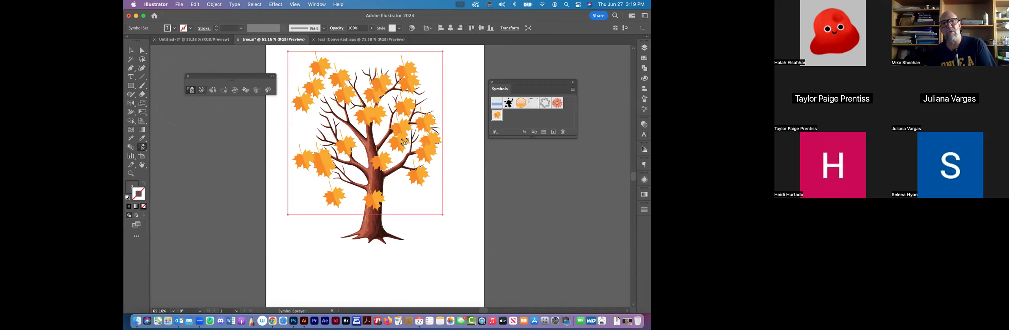
{"action": "left_click_drag", "start_coordinate": [402, 153], "coordinate": [303, 79]}
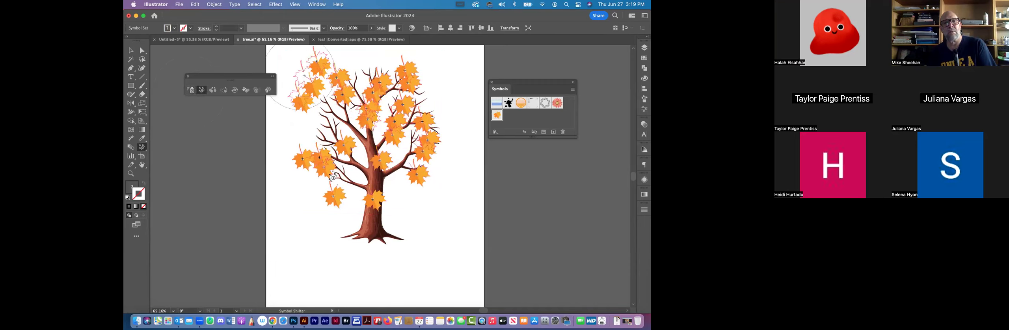
{"action": "left_click_drag", "start_coordinate": [366, 181], "coordinate": [352, 170]}
{"action": "mouse_move", "coordinate": [418, 110]}
{"action": "left_mouse_down"}
{"action": "mouse_move", "coordinate": [426, 119]}
{"action": "mouse_move", "coordinate": [433, 102]}
{"action": "left_mouse_up"}
{"action": "left_click_drag", "start_coordinate": [384, 89], "coordinate": [377, 67]}
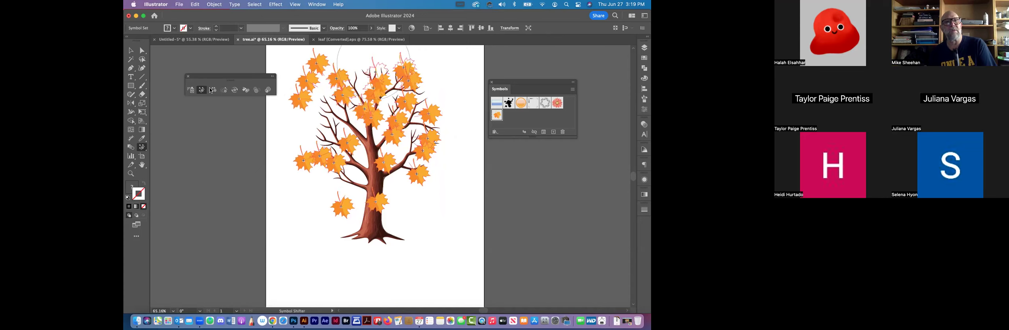
Step: Pull the leaves in the tree's upper right crown closer together with the Symbol Scruncher
{"action": "left_click", "coordinate": [405, 80]}
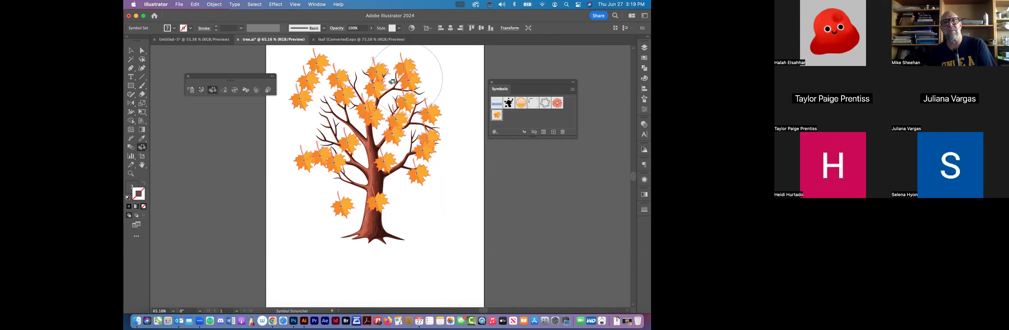
{"action": "left_click", "coordinate": [400, 82]}
{"action": "left_click", "coordinate": [401, 81]}
{"action": "left_click", "coordinate": [401, 81]}
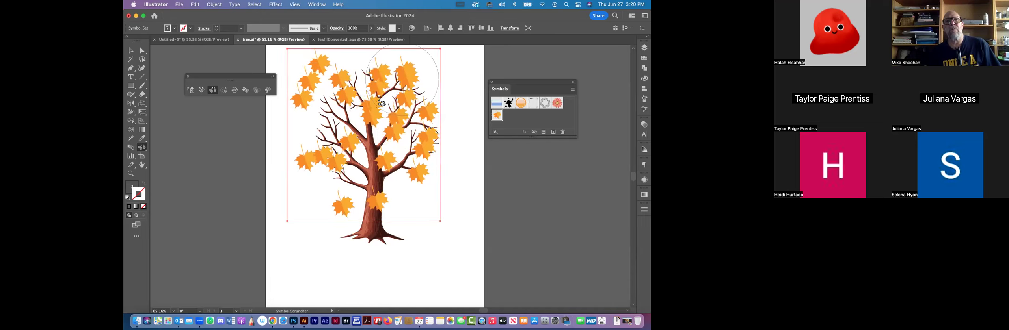
{"action": "left_click_drag", "start_coordinate": [391, 94], "coordinate": [395, 97]}
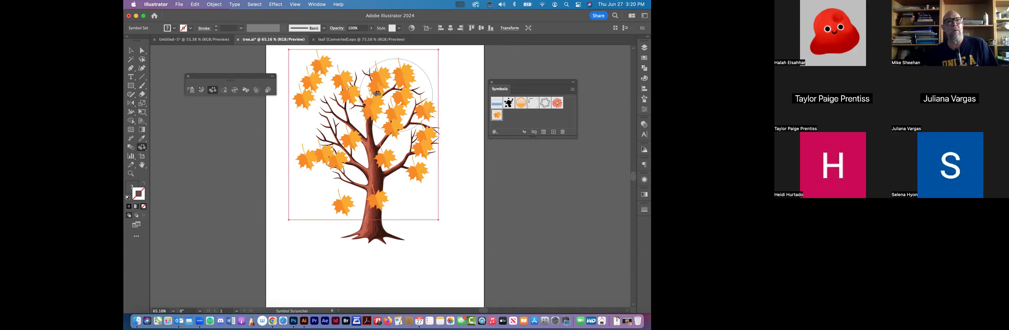
Step: Enlarge the leaves on the tree's right side with the Symbol Sizer and deselect the symbol set
{"action": "left_click", "coordinate": [223, 90]}
{"action": "mouse_move", "coordinate": [424, 156]}
{"action": "left_mouse_down"}
{"action": "mouse_move", "coordinate": [443, 161]}
{"action": "mouse_move", "coordinate": [402, 95]}
{"action": "left_mouse_up"}
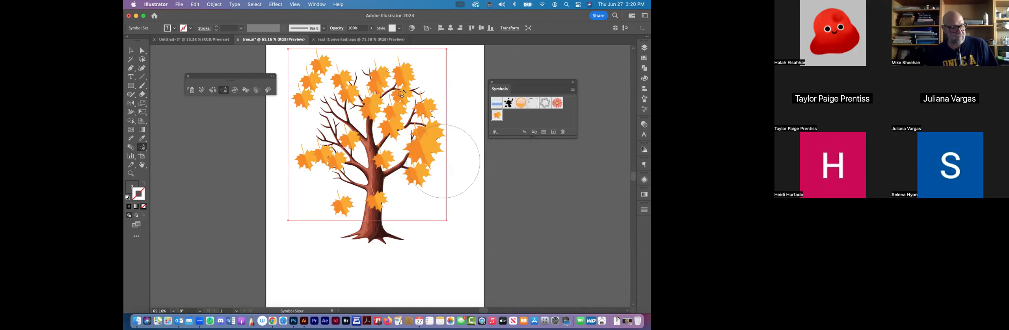
{"action": "left_click", "coordinate": [427, 153], "text": "super"}
{"action": "left_click", "coordinate": [428, 153]}
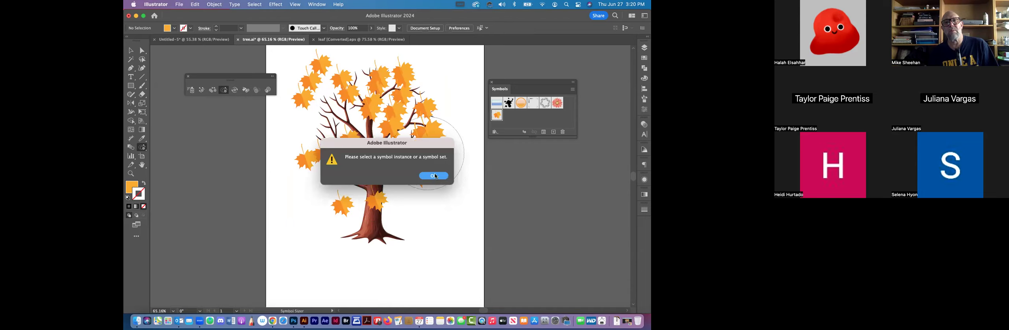
{"action": "left_click", "coordinate": [424, 177]}
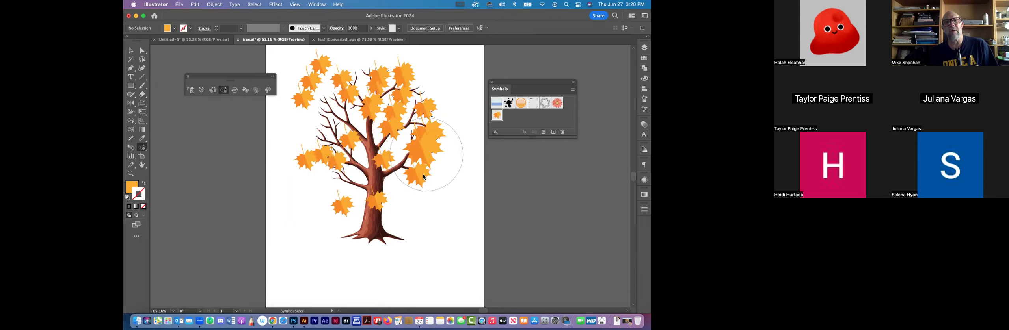
{"action": "left_click", "coordinate": [378, 90]}
{"action": "key", "text": "Return"}
{"action": "left_click", "coordinate": [378, 90]}
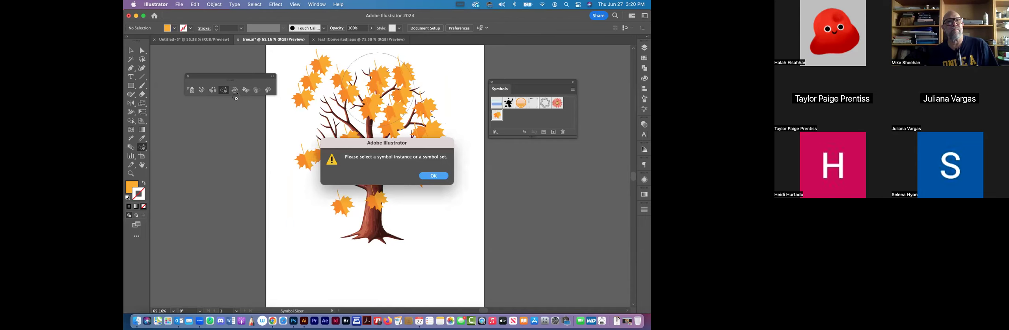
{"action": "key", "text": "Return"}
{"action": "left_click", "coordinate": [212, 89]}
{"action": "left_click", "coordinate": [345, 141], "text": "ctrl+alt+super"}
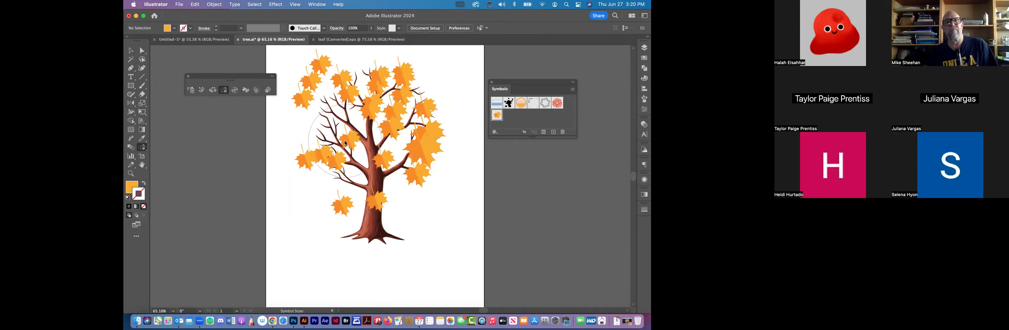
{"action": "left_click", "coordinate": [388, 170]}
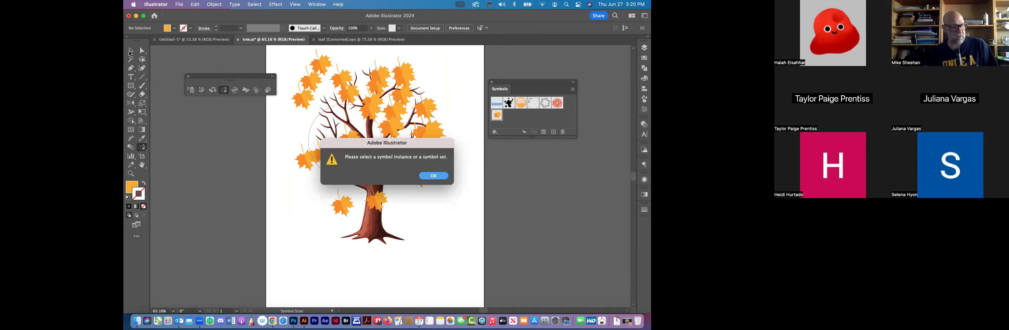
{"action": "key", "text": "Return"}
Step: Reselect the leaf symbol set, enlarge the leaves on its right side and shrink those at its upper left with the Symbol Sizer
{"action": "left_click", "coordinate": [130, 51]}
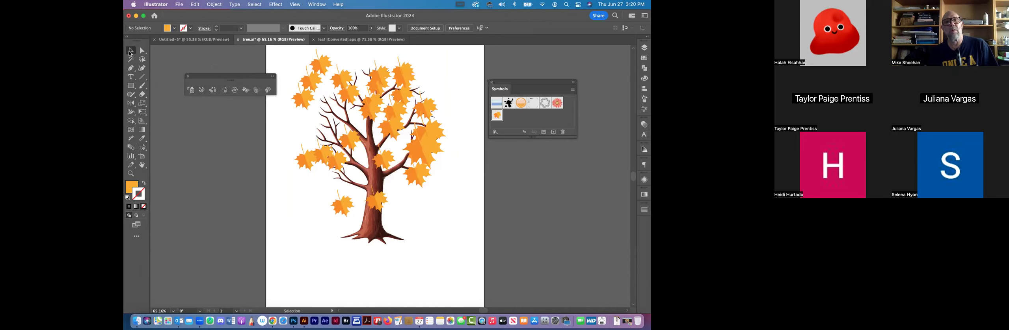
{"action": "key", "text": "super+a"}
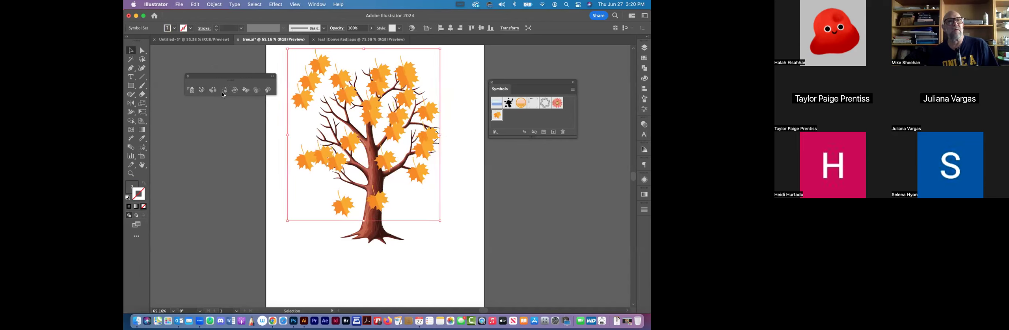
{"action": "left_click", "coordinate": [223, 90]}
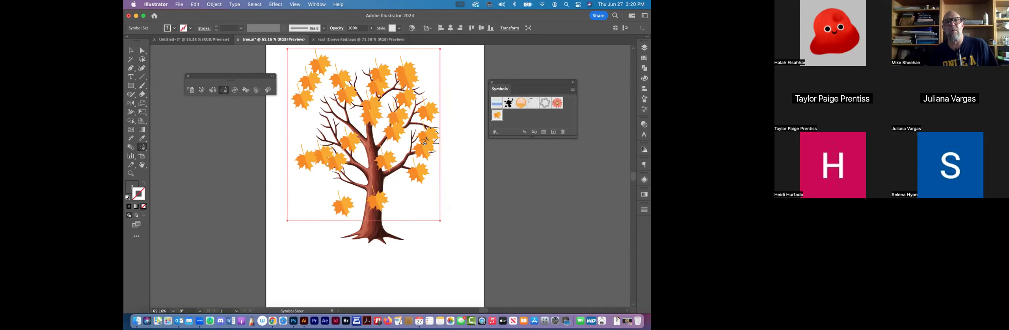
{"action": "left_click", "coordinate": [424, 142]}
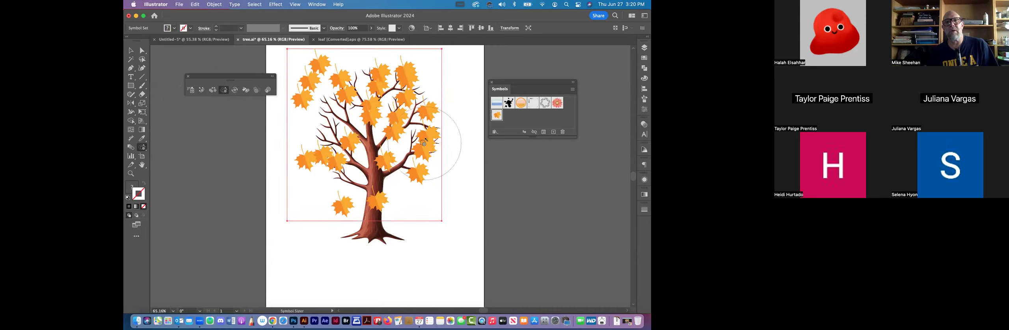
{"action": "left_click", "coordinate": [397, 117]}
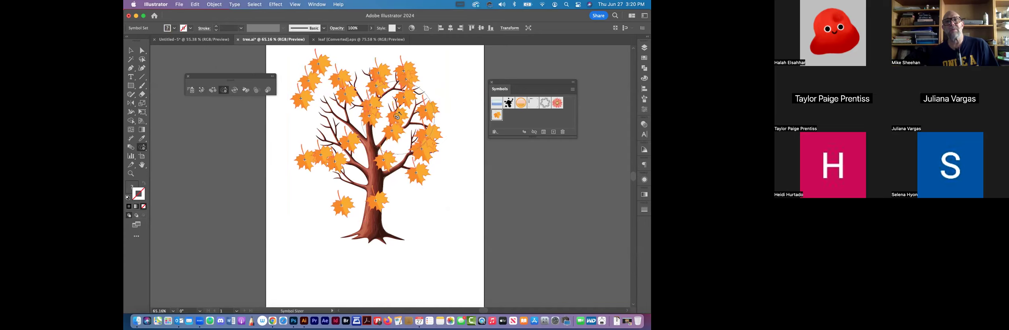
{"action": "left_click", "coordinate": [323, 69], "text": "alt"}
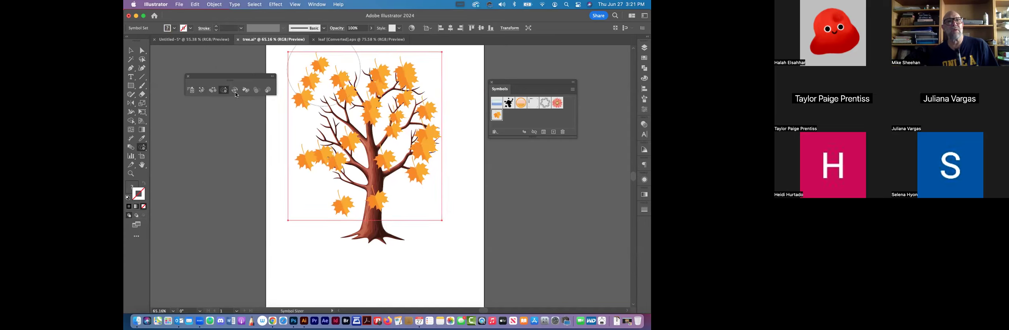
Step: Rotate the leaf instances on both sides of the tree with the Symbol Spinner
{"action": "left_click", "coordinate": [234, 90]}
{"action": "mouse_move", "coordinate": [334, 97]}
{"action": "left_mouse_down"}
{"action": "mouse_move", "coordinate": [323, 134]}
{"action": "mouse_move", "coordinate": [344, 173]}
{"action": "mouse_move", "coordinate": [334, 85]}
{"action": "left_mouse_up"}
{"action": "scroll", "coordinate": [344, 173], "scroll_direction": "up", "scroll_amount": 1}
{"action": "left_click_drag", "start_coordinate": [349, 163], "coordinate": [347, 166]}
{"action": "left_click_drag", "start_coordinate": [272, 196], "coordinate": [302, 194]}
{"action": "mouse_move", "coordinate": [242, 201]}
{"action": "left_mouse_down"}
{"action": "mouse_move", "coordinate": [244, 172]}
{"action": "mouse_move", "coordinate": [300, 157]}
{"action": "left_mouse_up"}
{"action": "mouse_move", "coordinate": [428, 135]}
{"action": "left_mouse_down"}
{"action": "mouse_move", "coordinate": [446, 183]}
{"action": "mouse_move", "coordinate": [313, 171]}
{"action": "left_mouse_up"}
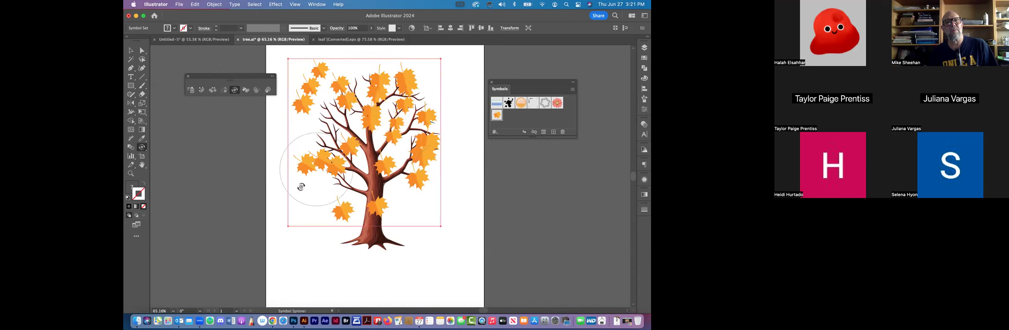
{"action": "mouse_move", "coordinate": [316, 141]}
{"action": "left_mouse_down"}
{"action": "mouse_move", "coordinate": [302, 183]}
{"action": "mouse_move", "coordinate": [311, 178]}
{"action": "mouse_move", "coordinate": [300, 167]}
{"action": "left_mouse_up"}
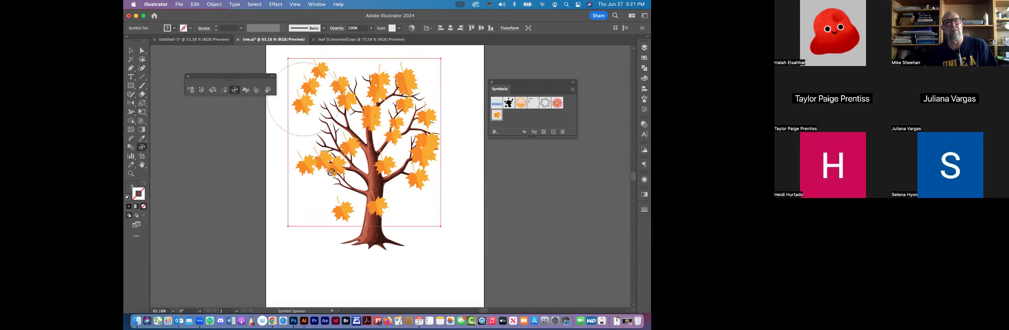
{"action": "left_click_drag", "start_coordinate": [323, 172], "coordinate": [298, 164]}
{"action": "mouse_move", "coordinate": [394, 148]}
{"action": "left_mouse_down"}
{"action": "mouse_move", "coordinate": [305, 156]}
{"action": "mouse_move", "coordinate": [345, 166]}
{"action": "mouse_move", "coordinate": [449, 161]}
{"action": "left_mouse_up"}
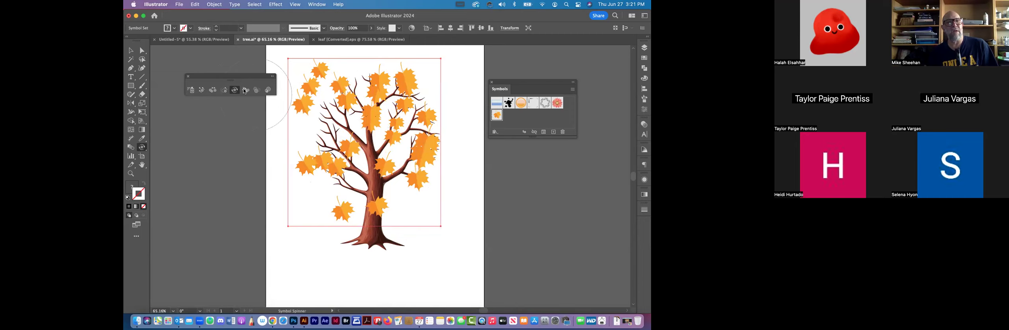
Step: Set the fill to the magenta swatch and tint the upper right and lower left leaves with the Symbol Stainer
{"action": "left_click", "coordinate": [132, 188]}
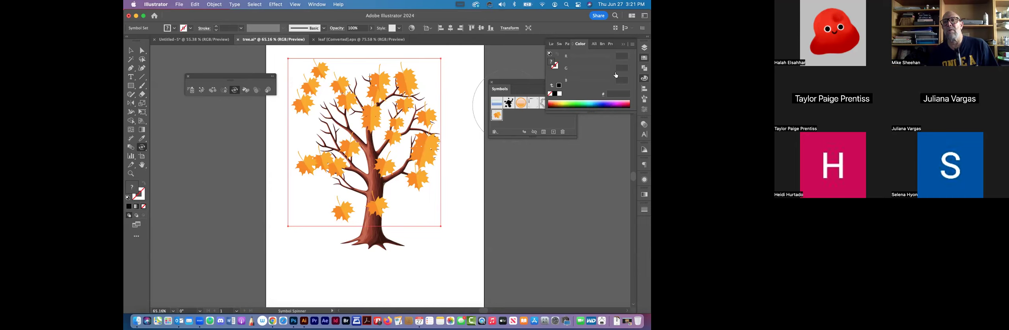
{"action": "left_click", "coordinate": [645, 58]}
{"action": "left_click", "coordinate": [597, 67]}
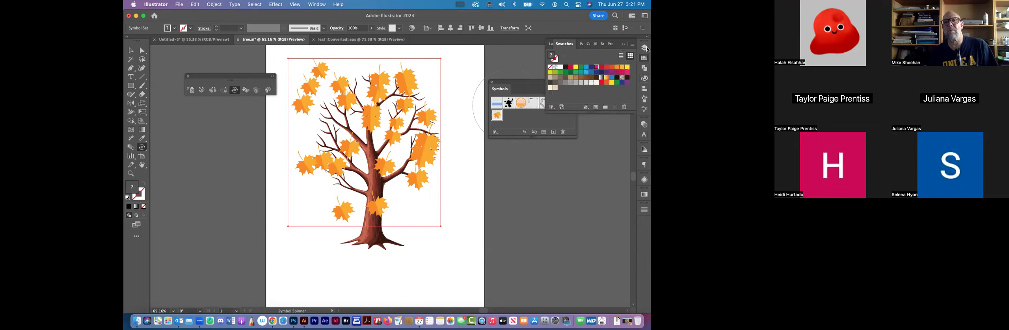
{"action": "left_click", "coordinate": [246, 90]}
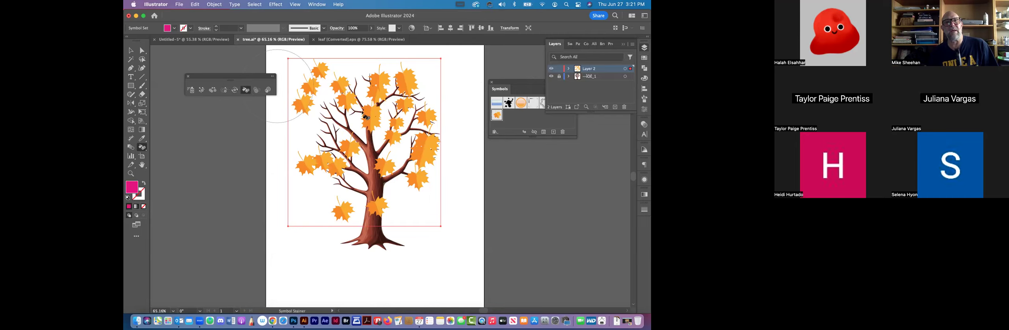
{"action": "mouse_move", "coordinate": [400, 87]}
{"action": "left_mouse_down"}
{"action": "mouse_move", "coordinate": [413, 131]}
{"action": "mouse_move", "coordinate": [406, 182]}
{"action": "mouse_move", "coordinate": [326, 165]}
{"action": "left_mouse_up"}
{"action": "left_click", "coordinate": [326, 165]}
Step: Change the fill to the light blue swatch and stain the leaves in the tree's upper centre
{"action": "left_click", "coordinate": [570, 44]}
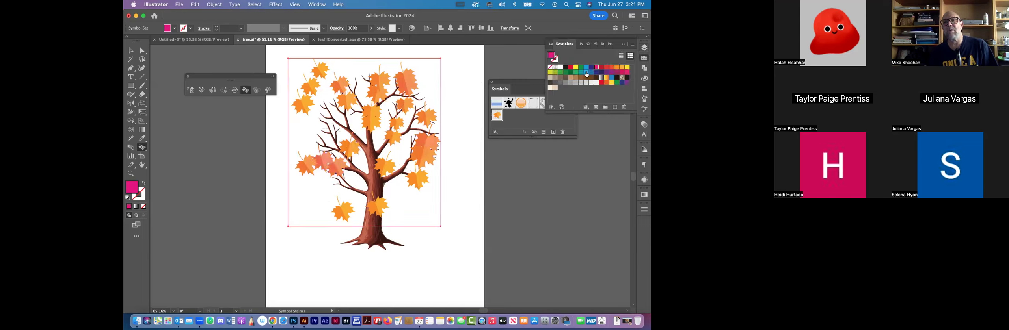
{"action": "left_click", "coordinate": [586, 73]}
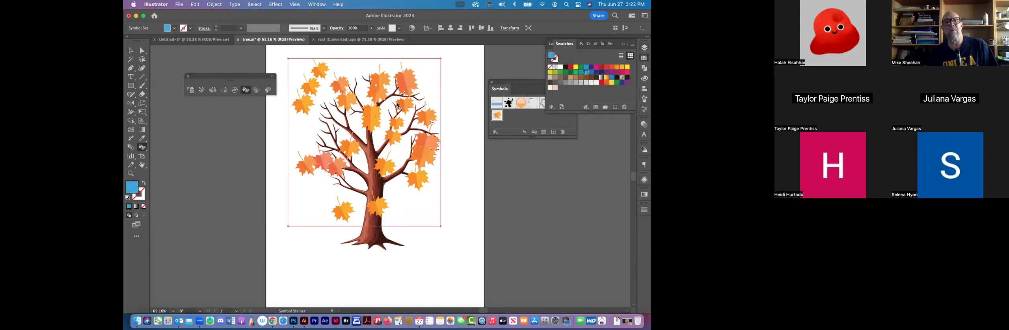
{"action": "left_click", "coordinate": [357, 104]}
{"action": "left_click", "coordinate": [357, 106]}
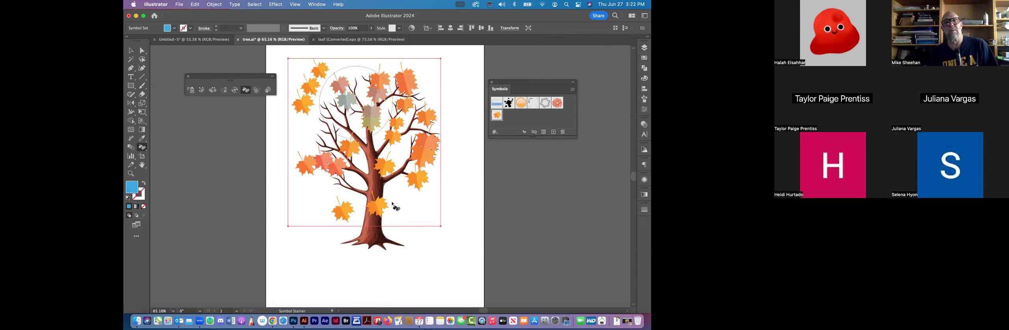
Step: Make the leaves near the tree's right side partly transparent with the Symbol Screener
{"action": "left_click", "coordinate": [257, 92]}
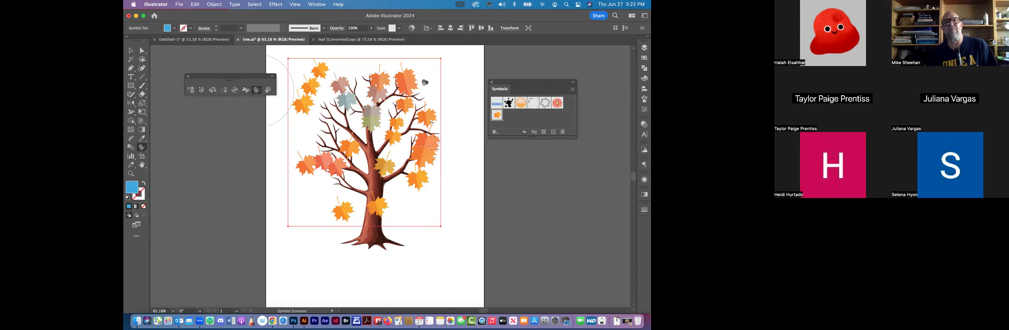
{"action": "left_click_drag", "start_coordinate": [418, 84], "coordinate": [417, 82]}
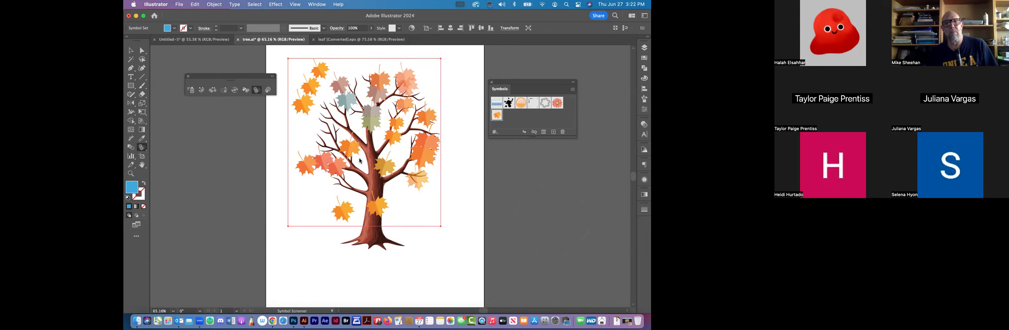
Step: Close the tree and leaf documents, leaving the blank untitled document open
{"action": "key", "text": "Tab"}
{"action": "key", "text": "Return"}
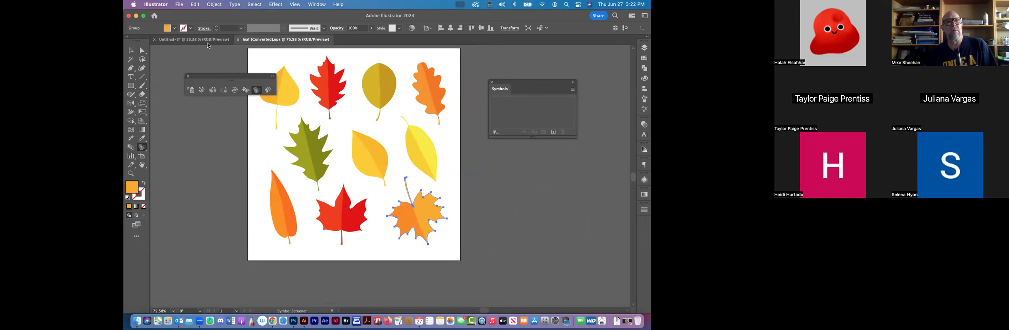
{"action": "left_click", "coordinate": [238, 40]}
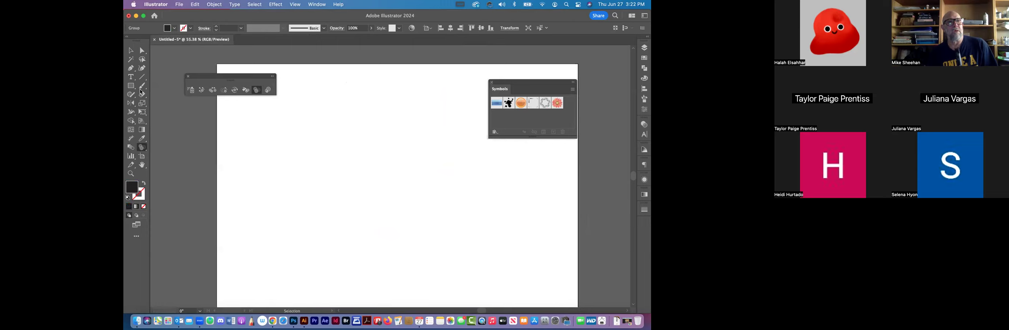
Step: Draw a tall, narrow black rectangle near the middle of the blank artboard
{"action": "left_click", "coordinate": [131, 87]}
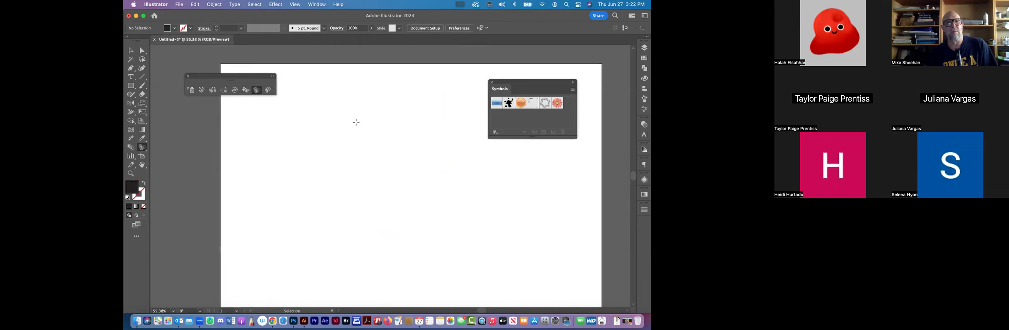
{"action": "left_click_drag", "start_coordinate": [353, 119], "coordinate": [363, 202]}
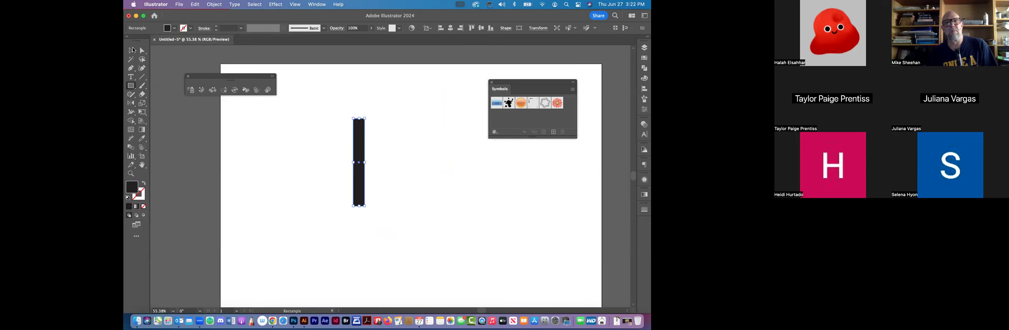
{"action": "key", "text": "v"}
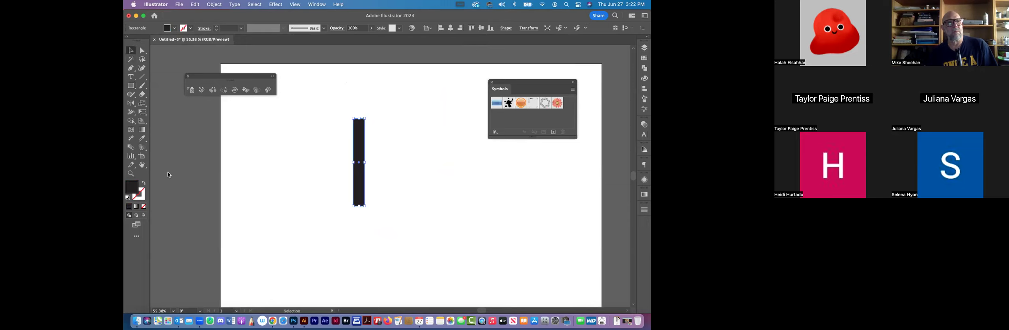
Step: Widen the tall black bar and round its corners fully so both ends become semicircles
{"action": "key", "text": "z"}
{"action": "left_click_drag", "start_coordinate": [346, 174], "coordinate": [371, 99]}
{"action": "key", "text": "a"}
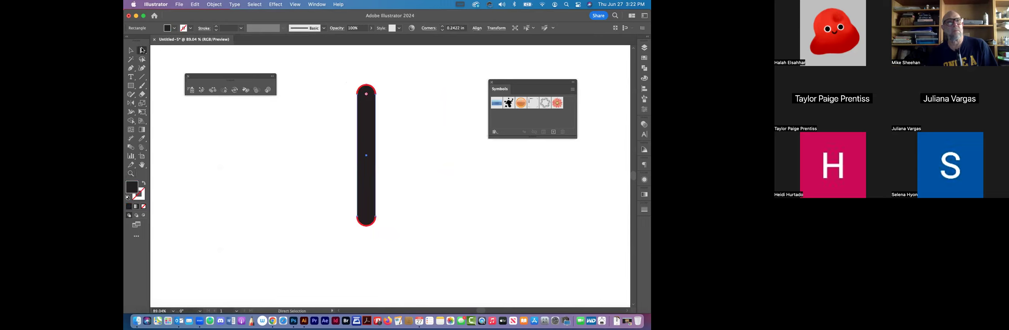
{"action": "left_click", "coordinate": [143, 50]}
{"action": "key", "text": "v"}
{"action": "left_click_drag", "start_coordinate": [396, 156], "coordinate": [390, 81]}
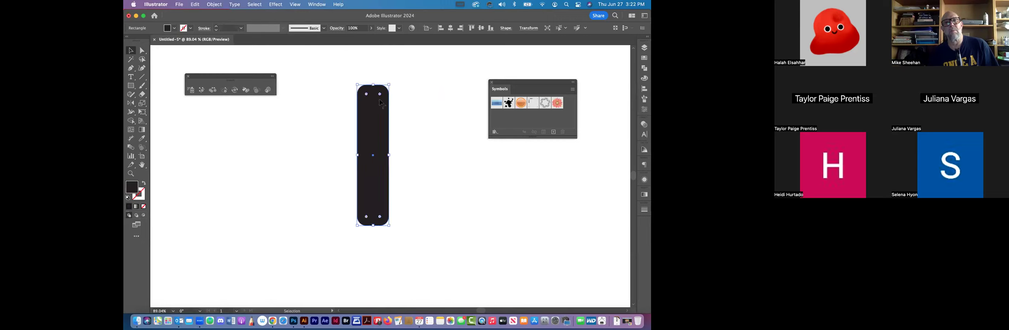
{"action": "left_click_drag", "start_coordinate": [381, 106], "coordinate": [255, 177]}
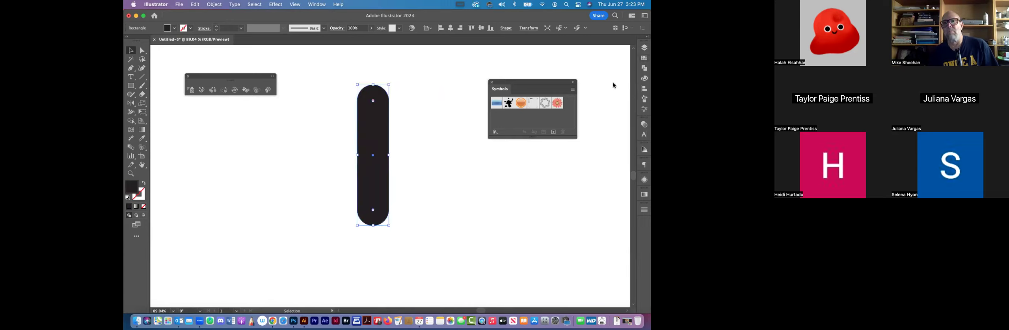
Step: Fill the rounded bar with red and make two slightly offset, overlapping copies beside it
{"action": "left_click", "coordinate": [644, 58]}
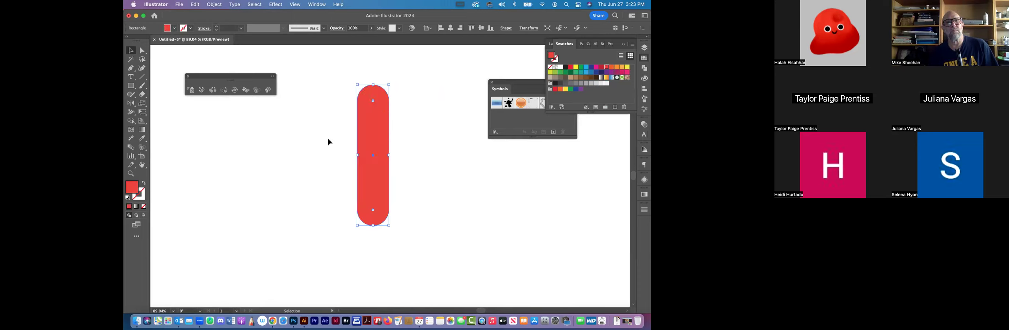
{"action": "left_click_drag", "start_coordinate": [370, 128], "coordinate": [303, 158]}
{"action": "left_click", "coordinate": [314, 149]}
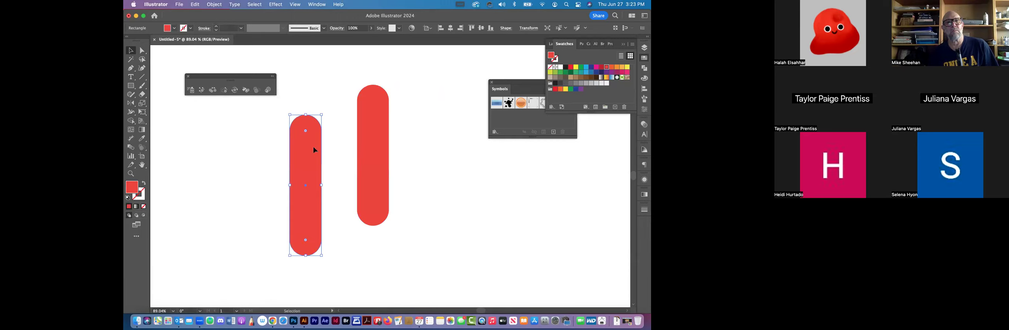
{"action": "left_click_drag", "start_coordinate": [315, 150], "coordinate": [315, 151]}
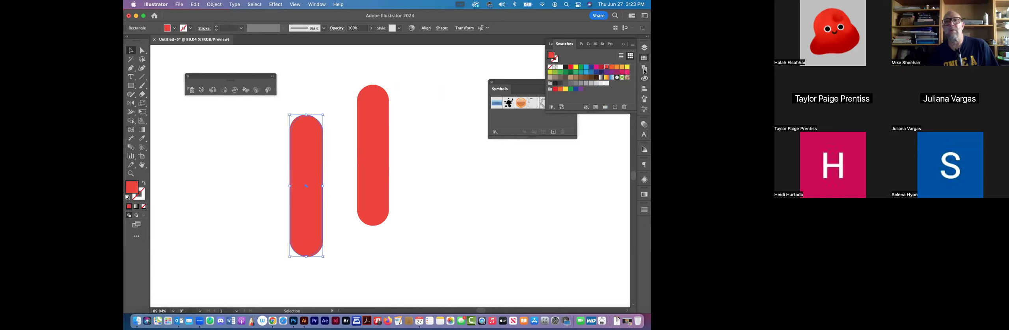
Step: Subtract the front copy with Minus Front and place the remaining thin sliver along the bar's left edge
{"action": "left_click", "coordinate": [644, 68]}
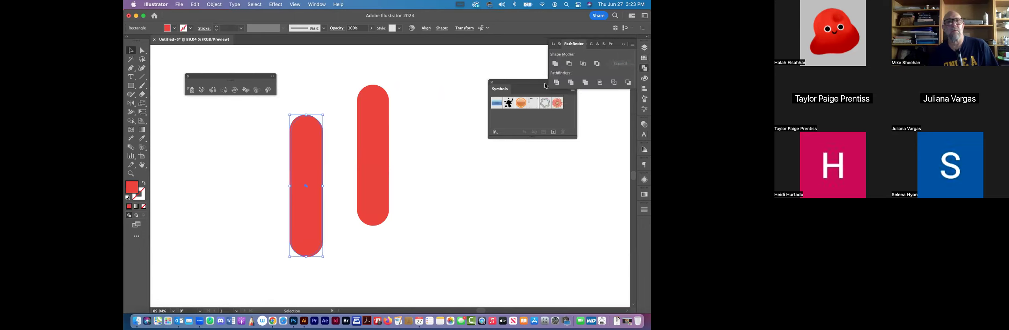
{"action": "left_click_drag", "start_coordinate": [290, 136], "coordinate": [358, 102]}
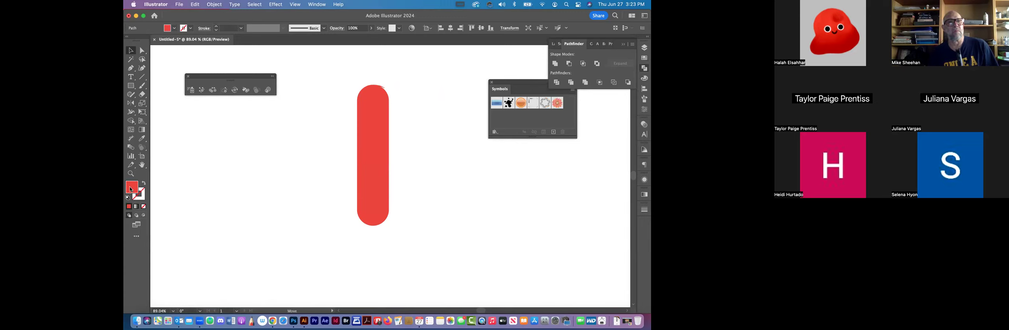
Step: Fill the left-edge sliver with the pale pink e8b0af as a highlight and deselect it
{"action": "left_click", "coordinate": [241, 141]}
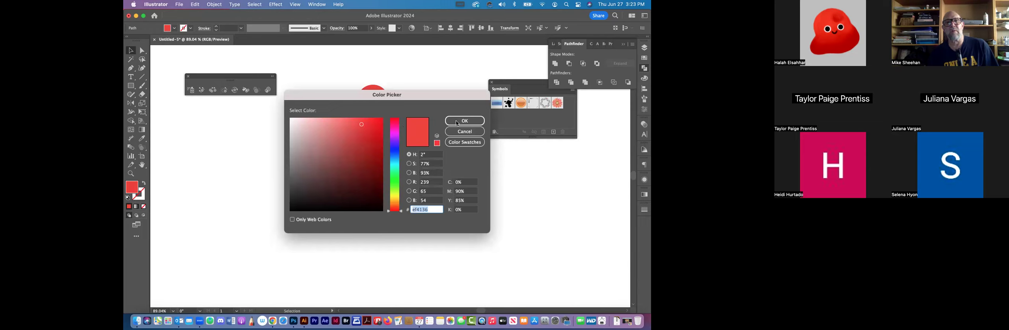
{"action": "type", "text": "e8b0af"}
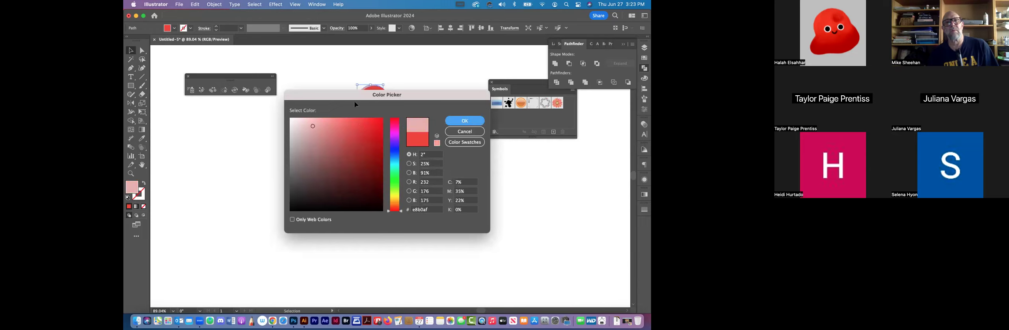
{"action": "key", "text": "Return"}
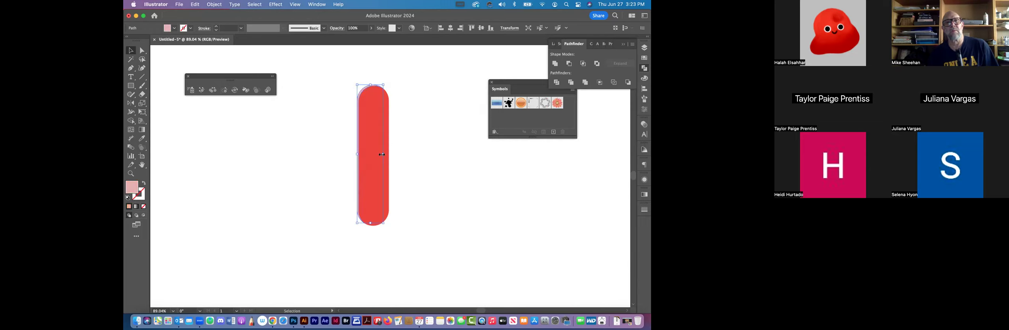
{"action": "left_click", "coordinate": [144, 50]}
{"action": "left_click", "coordinate": [131, 51]}
{"action": "key", "text": "super+shift+a"}
Step: Make two more offset copies of the red bar and subtract the front one to leave a lower-right sliver
{"action": "left_click", "coordinate": [372, 135]}
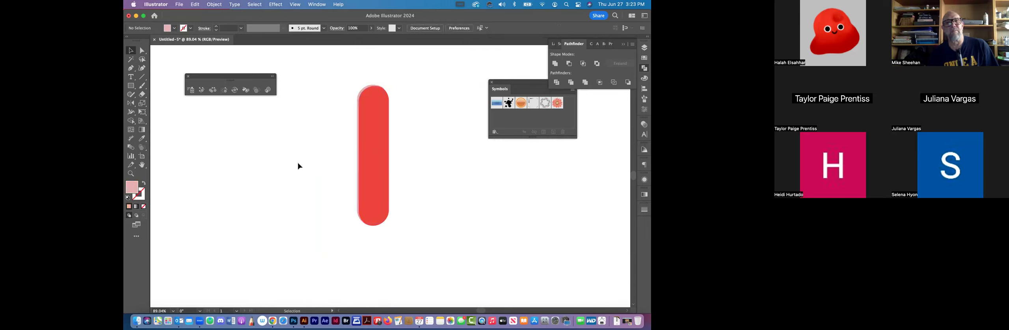
{"action": "key", "text": "alt+Right"}
{"action": "left_click_drag", "start_coordinate": [373, 138], "coordinate": [296, 162]}
{"action": "left_click_drag", "start_coordinate": [262, 126], "coordinate": [425, 151]}
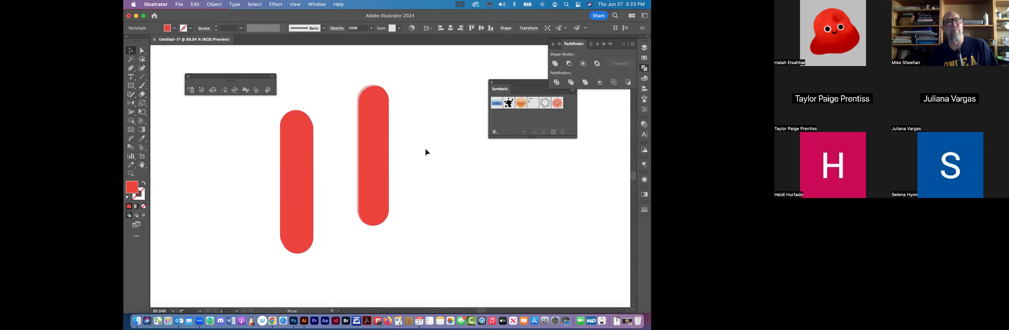
{"action": "left_click", "coordinate": [570, 63]}
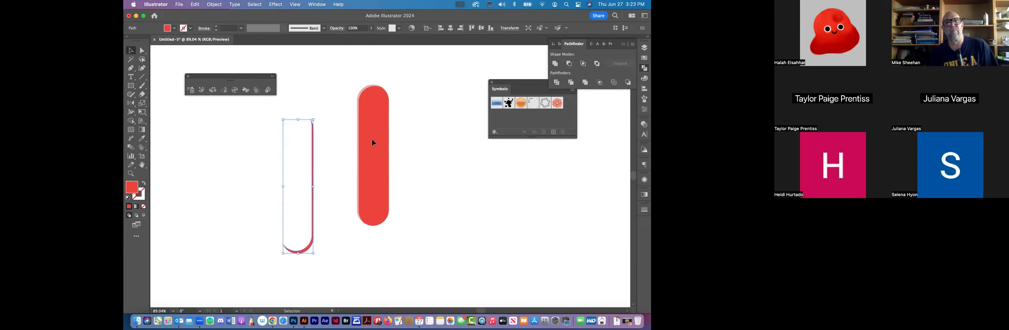
Step: Move the new sliver onto the bar's lower-right edge and fill it with the dark red a52c29 as a shadow
{"action": "left_click_drag", "start_coordinate": [375, 130], "coordinate": [391, 136]}
{"action": "key", "text": "Right"}
{"action": "key", "text": "Right"}
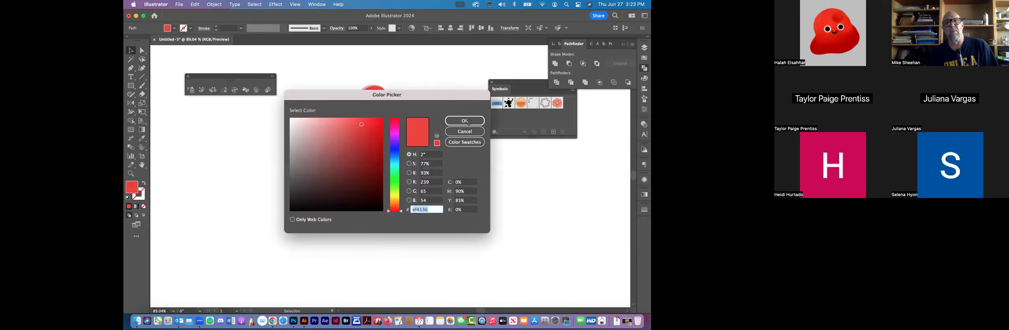
{"action": "left_click", "coordinate": [358, 150]}
{"action": "left_click", "coordinate": [471, 124]}
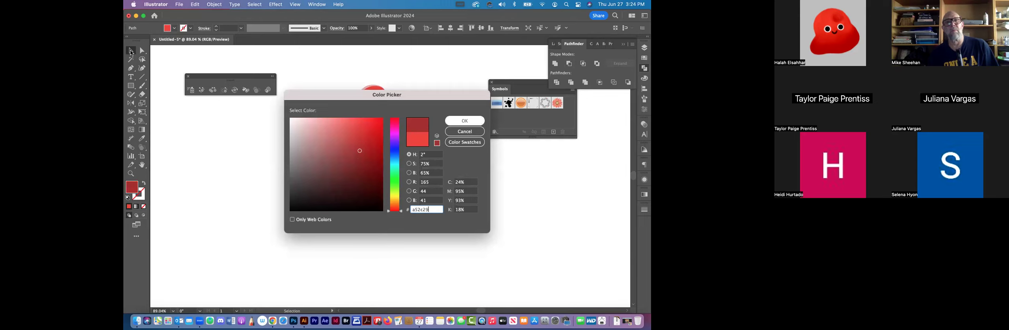
Step: Group the red bar with its highlight and shadow slivers, then deselect the group
{"action": "left_click", "coordinate": [336, 79]}
{"action": "left_click_drag", "start_coordinate": [334, 73], "coordinate": [419, 205]}
{"action": "key", "text": "a"}
{"action": "key", "text": "super+g"}
{"action": "key", "text": "super+shift+a"}
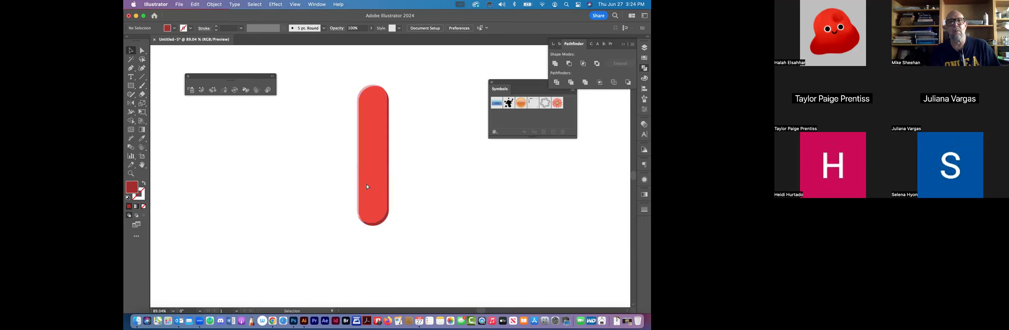
Step: Scale the grouped bar down to about half its size on the artboard
{"action": "key", "text": "super+minus"}
{"action": "key", "text": "super+minus"}
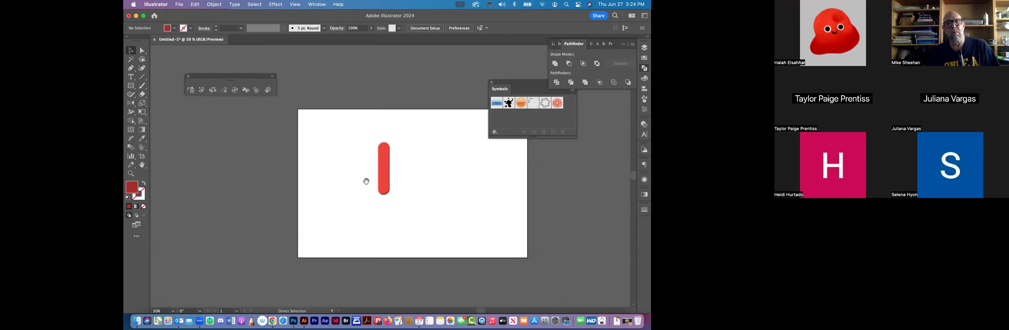
{"action": "key", "text": "super+minus"}
{"action": "scroll", "coordinate": [392, 174], "scroll_direction": "down", "scroll_amount": 2}
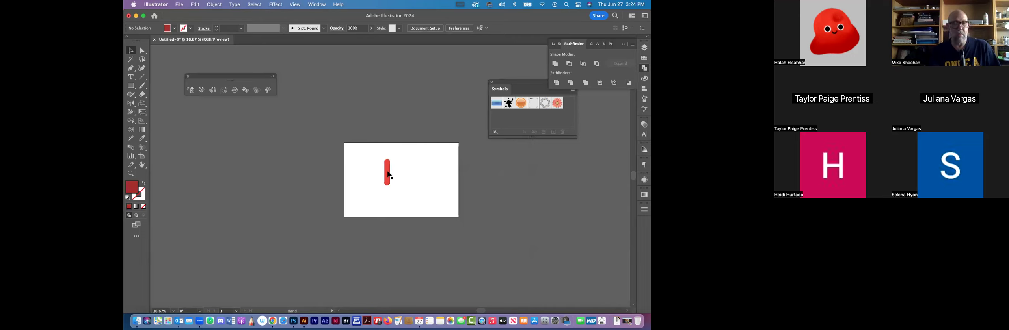
{"action": "scroll", "coordinate": [389, 175], "scroll_direction": "up", "scroll_amount": 2}
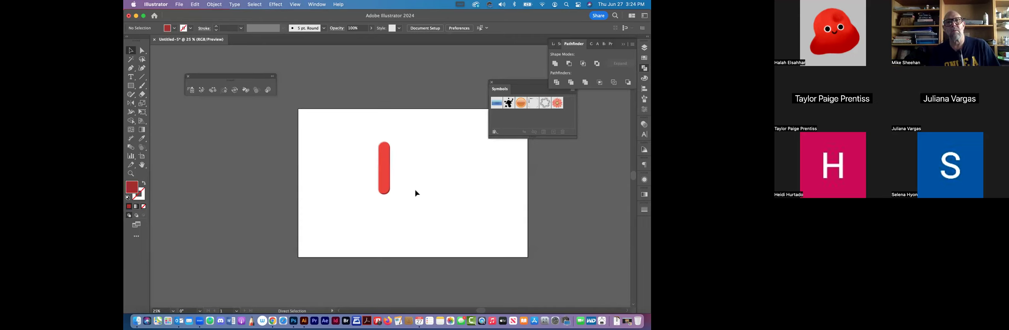
{"action": "left_click_drag", "start_coordinate": [359, 131], "coordinate": [415, 190]}
{"action": "left_click", "coordinate": [383, 167]}
{"action": "left_click_drag", "start_coordinate": [381, 169], "coordinate": [352, 147]}
{"action": "key", "text": "super+z"}
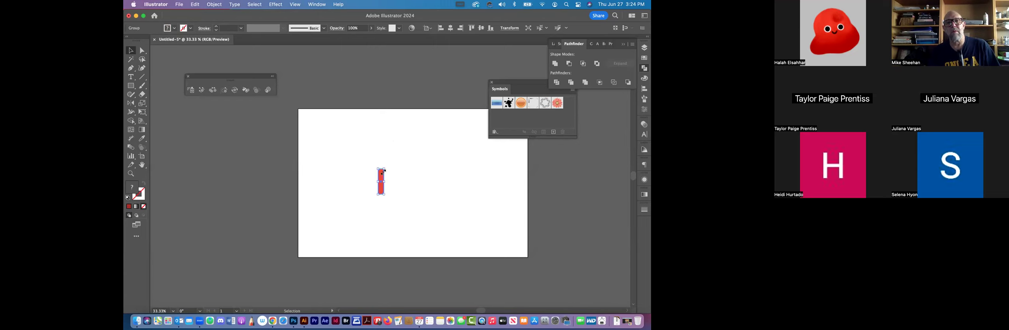
{"action": "left_click_drag", "start_coordinate": [381, 177], "coordinate": [383, 178]}
Step: Create a static Movie Clip symbol named "sprinkle" from the small grouped bar
{"action": "left_click_drag", "start_coordinate": [336, 146], "coordinate": [389, 210]}
{"action": "left_click_drag", "start_coordinate": [380, 186], "coordinate": [514, 119]}
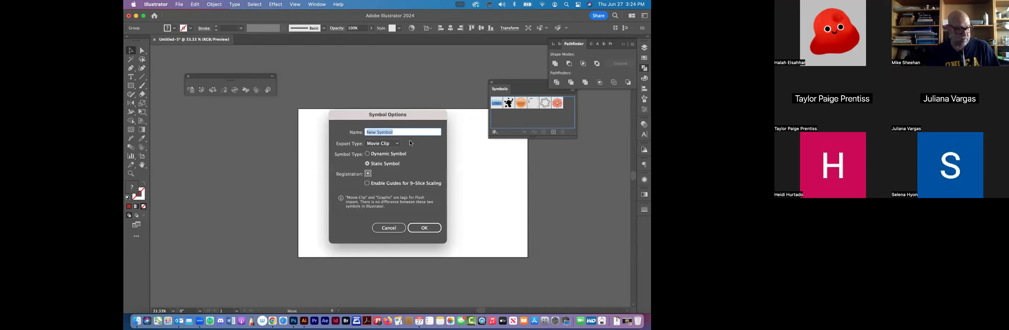
{"action": "type", "text": "sprinkle"}
{"action": "key", "text": "Return"}
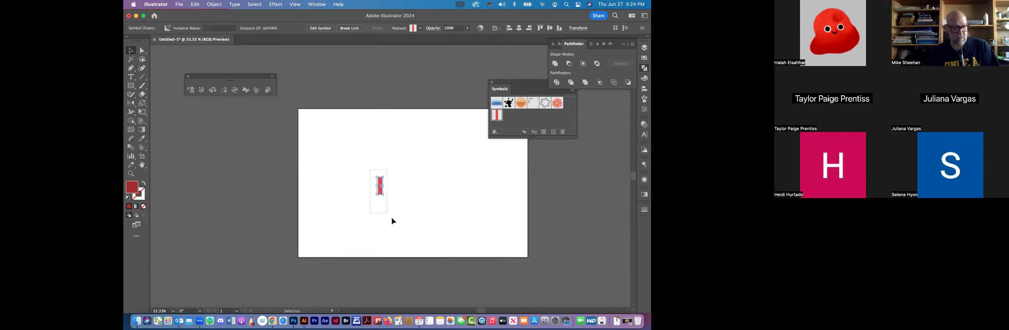
Step: Delete the bar from the artboard and spray sprinkle symbols across its middle with the Symbol Sprayer
{"action": "key", "text": "Delete"}
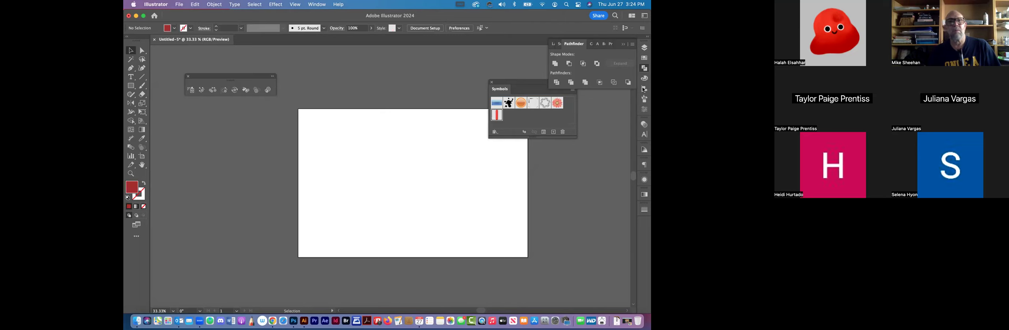
{"action": "left_click", "coordinate": [191, 90]}
{"action": "mouse_move", "coordinate": [407, 147]}
{"action": "left_mouse_down"}
{"action": "mouse_move", "coordinate": [424, 207]}
{"action": "mouse_move", "coordinate": [447, 215]}
{"action": "mouse_move", "coordinate": [413, 146]}
{"action": "mouse_move", "coordinate": [275, 170]}
{"action": "left_mouse_up"}
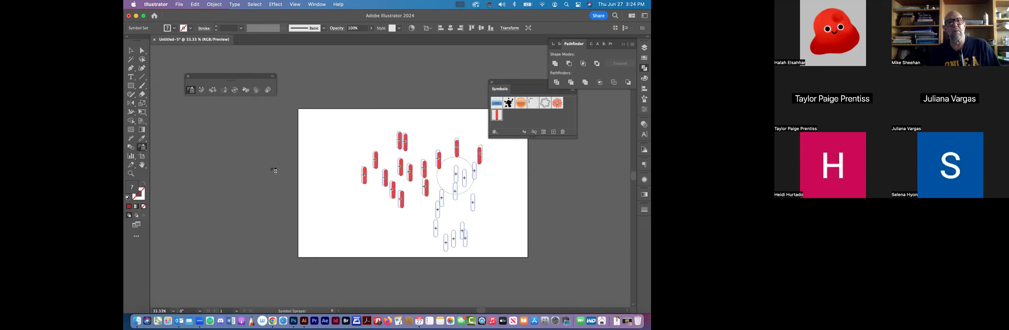
Step: Shift the sprinkles at the upper left and right of the set with the Symbol Shifter
{"action": "left_click", "coordinate": [202, 90]}
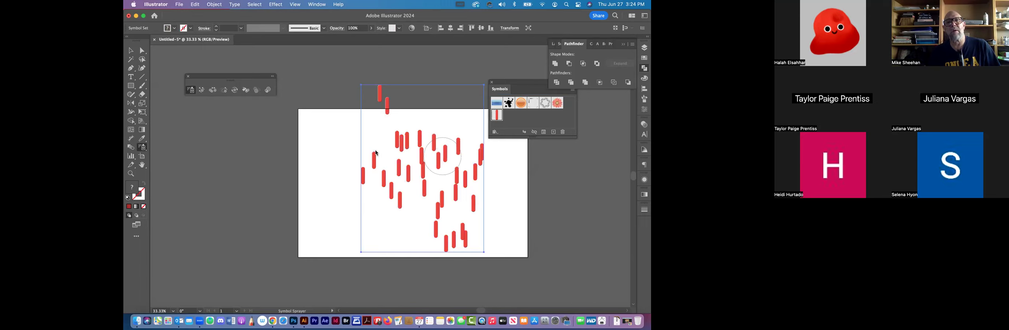
{"action": "mouse_move", "coordinate": [389, 158]}
{"action": "left_mouse_down"}
{"action": "mouse_move", "coordinate": [422, 168]}
{"action": "mouse_move", "coordinate": [481, 115]}
{"action": "left_mouse_up"}
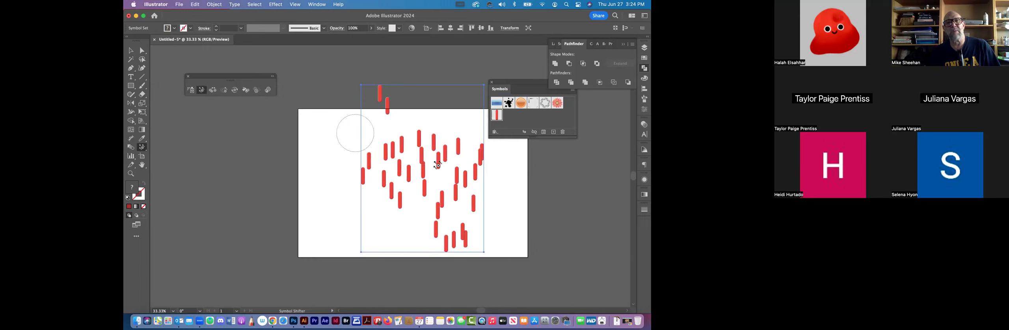
{"action": "mouse_move", "coordinate": [383, 210]}
{"action": "left_mouse_down"}
{"action": "mouse_move", "coordinate": [394, 225]}
{"action": "mouse_move", "coordinate": [454, 238]}
{"action": "mouse_move", "coordinate": [462, 214]}
{"action": "mouse_move", "coordinate": [497, 215]}
{"action": "left_mouse_up"}
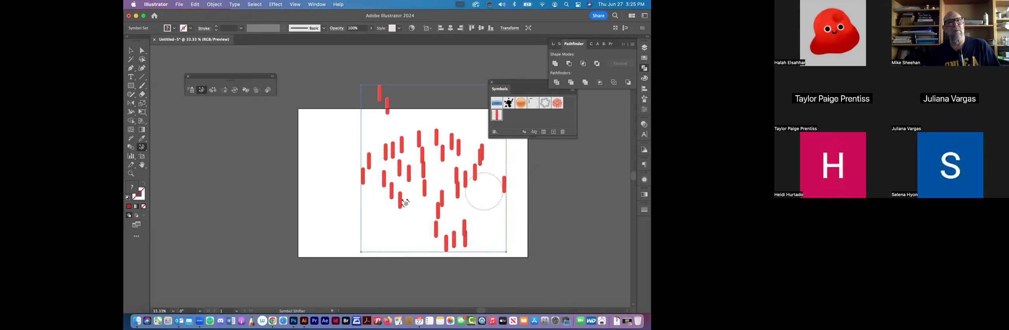
Step: Pull the sprinkles closer together with the Symbol Scruncher and try the Symbol Sizer on the upper-left ones
{"action": "left_click", "coordinate": [212, 89]}
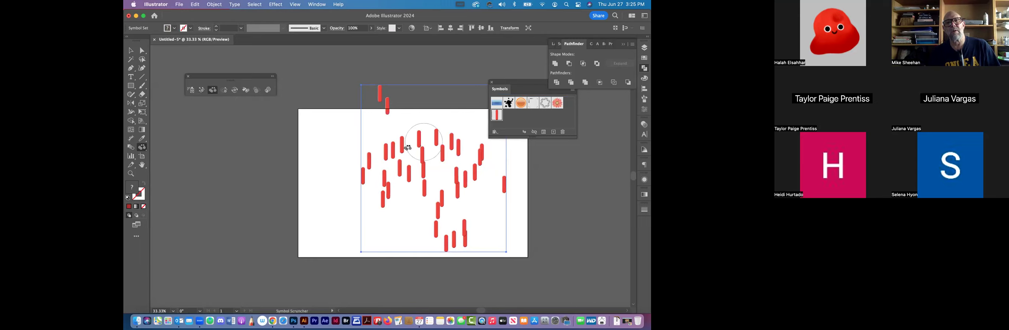
{"action": "left_click_drag", "start_coordinate": [395, 154], "coordinate": [449, 223]}
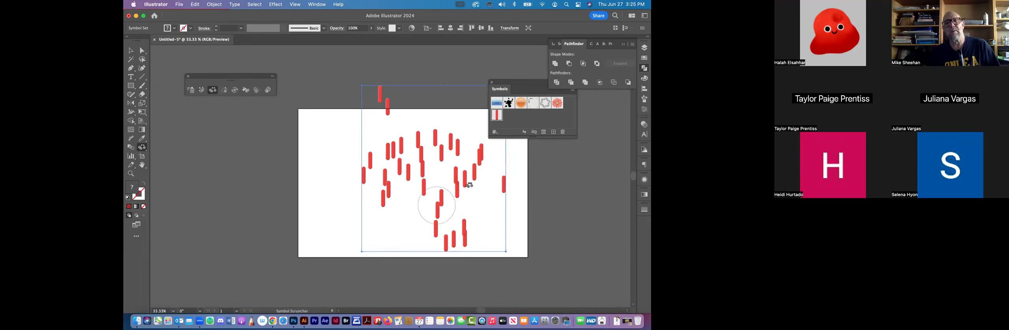
{"action": "left_click", "coordinate": [444, 140]}
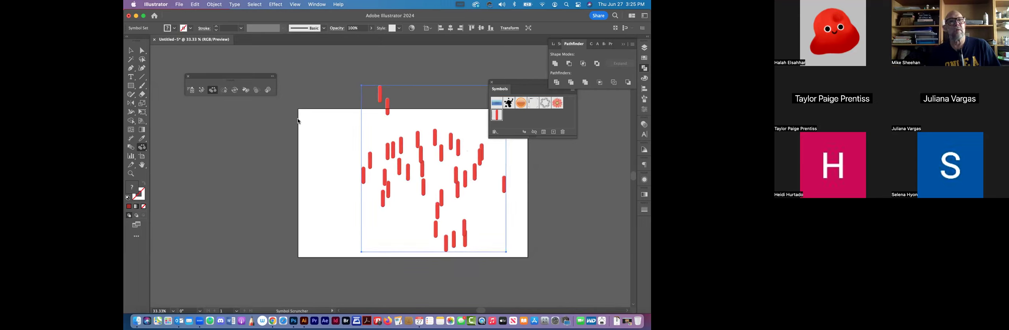
{"action": "mouse_move", "coordinate": [362, 158]}
{"action": "left_mouse_down"}
{"action": "mouse_move", "coordinate": [405, 140]}
{"action": "mouse_move", "coordinate": [393, 150]}
{"action": "mouse_move", "coordinate": [440, 157]}
{"action": "mouse_move", "coordinate": [452, 188]}
{"action": "left_mouse_up"}
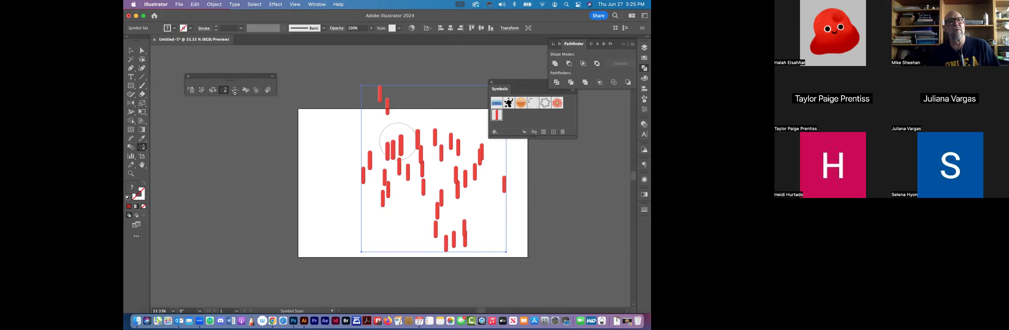
Step: Rotate sprinkles in the upper, central and right parts of the set to varied angles with the Symbol Spinner
{"action": "left_click", "coordinate": [235, 91]}
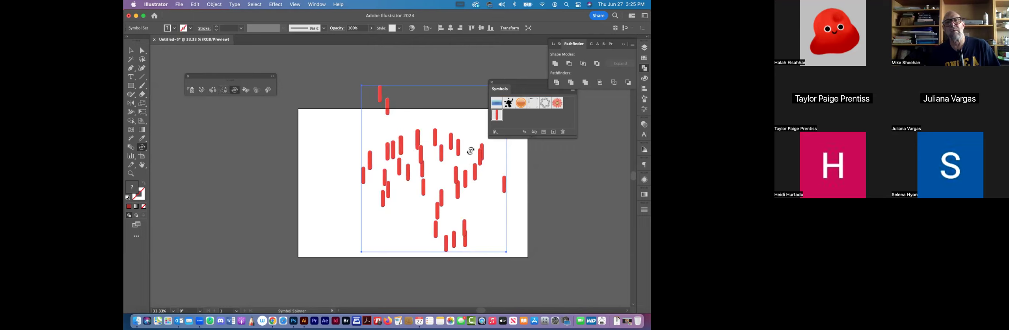
{"action": "mouse_move", "coordinate": [410, 175]}
{"action": "left_mouse_down"}
{"action": "mouse_move", "coordinate": [428, 213]}
{"action": "mouse_move", "coordinate": [470, 234]}
{"action": "mouse_move", "coordinate": [454, 202]}
{"action": "mouse_move", "coordinate": [416, 236]}
{"action": "mouse_move", "coordinate": [433, 202]}
{"action": "mouse_move", "coordinate": [417, 236]}
{"action": "mouse_move", "coordinate": [493, 213]}
{"action": "mouse_move", "coordinate": [468, 238]}
{"action": "mouse_move", "coordinate": [408, 138]}
{"action": "left_mouse_up"}
{"action": "mouse_move", "coordinate": [358, 157]}
{"action": "left_mouse_down"}
{"action": "mouse_move", "coordinate": [365, 163]}
{"action": "mouse_move", "coordinate": [399, 136]}
{"action": "left_mouse_up"}
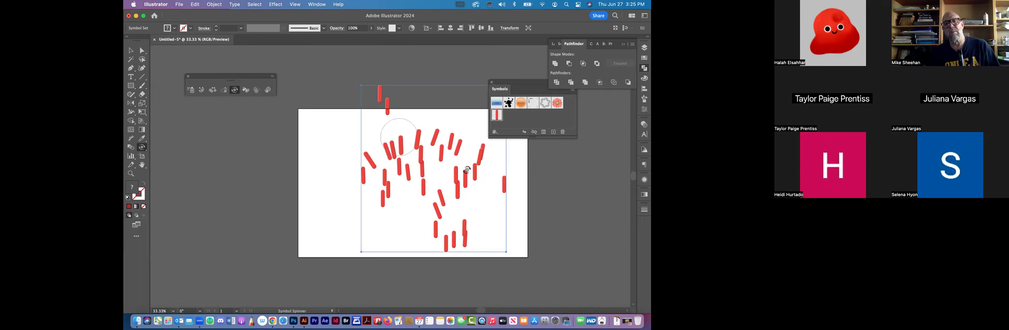
{"action": "left_click_drag", "start_coordinate": [509, 188], "coordinate": [429, 193]}
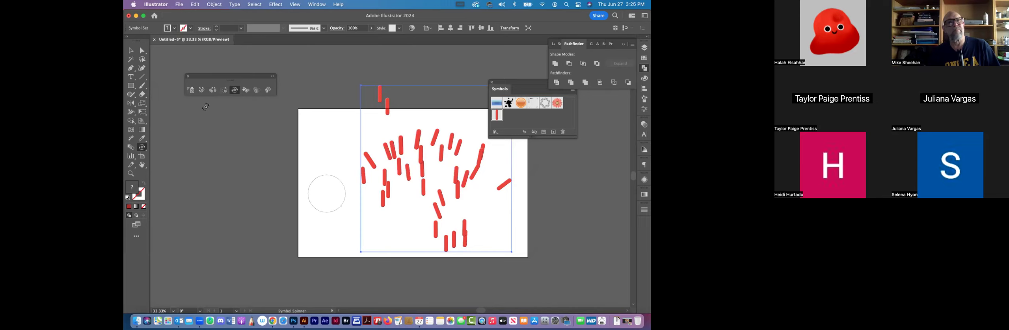
Step: Shift the sprinkles in the upper-left part of the set upward with the Symbol Shifter
{"action": "left_click", "coordinate": [201, 90]}
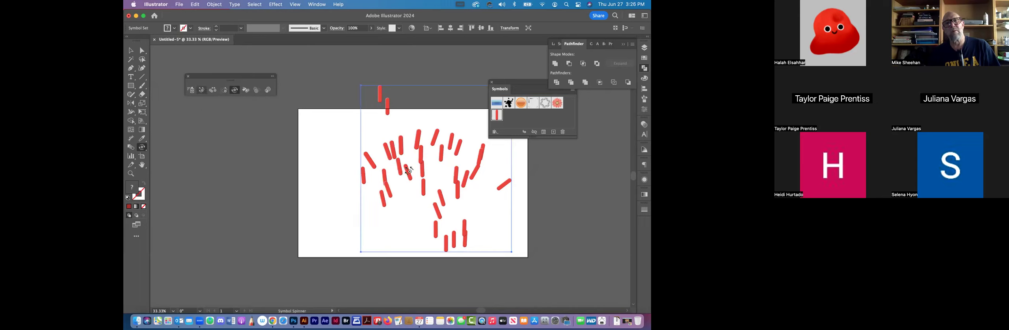
{"action": "left_click_drag", "start_coordinate": [398, 239], "coordinate": [391, 145]}
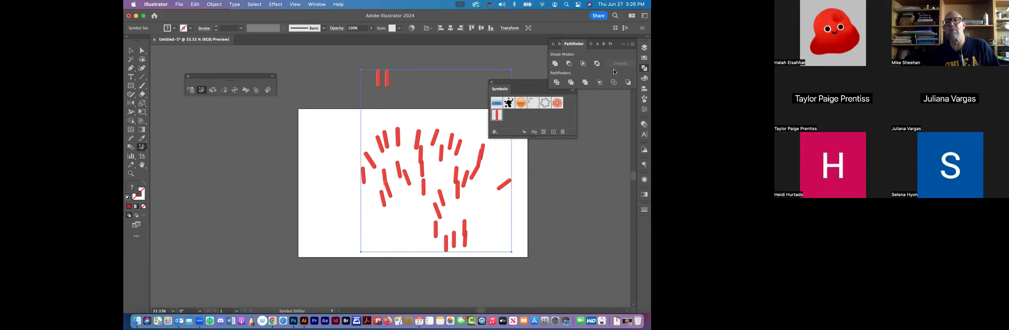
Step: Stain the upper-middle sprinkles blue, the upper-left ones orange and the right and central ones yellow with the Symbol Stainer
{"action": "left_click", "coordinate": [644, 58]}
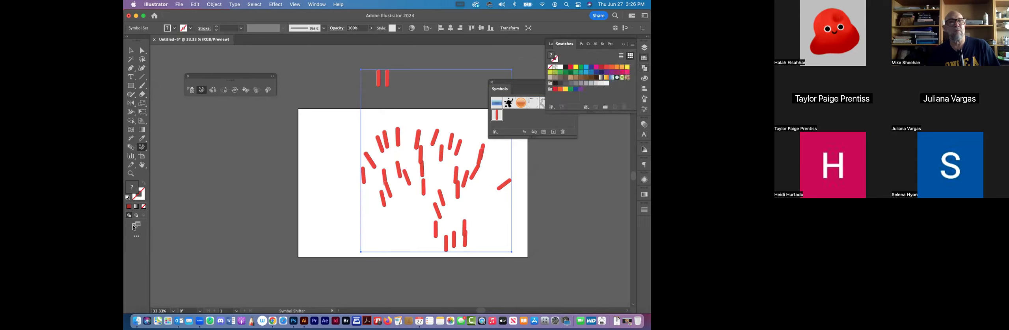
{"action": "left_click", "coordinate": [246, 90]}
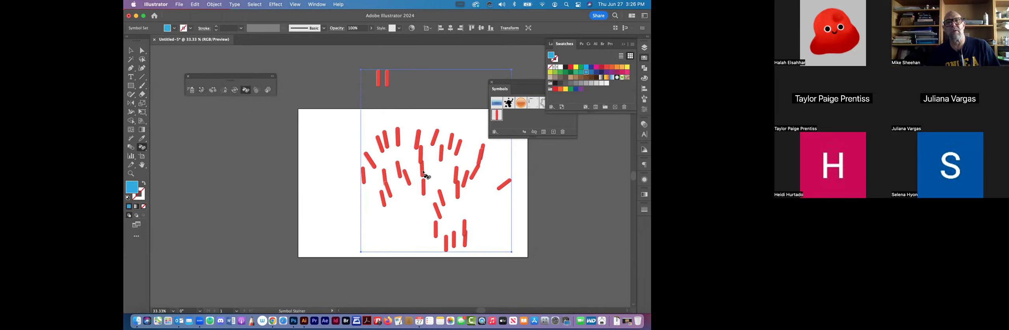
{"action": "left_click", "coordinate": [428, 136]}
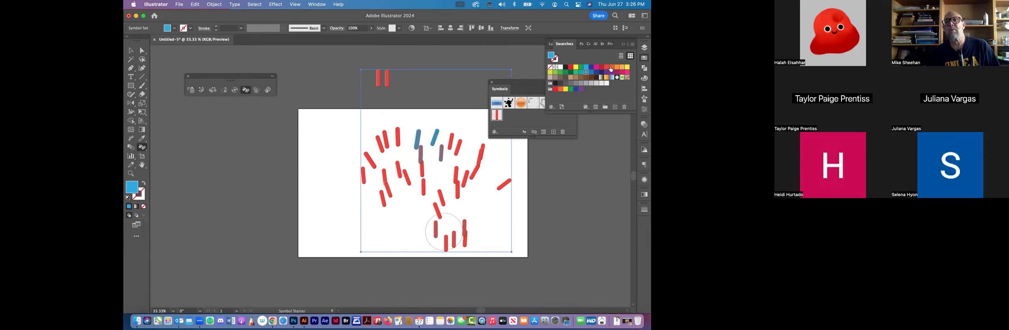
{"action": "left_click", "coordinate": [378, 139]}
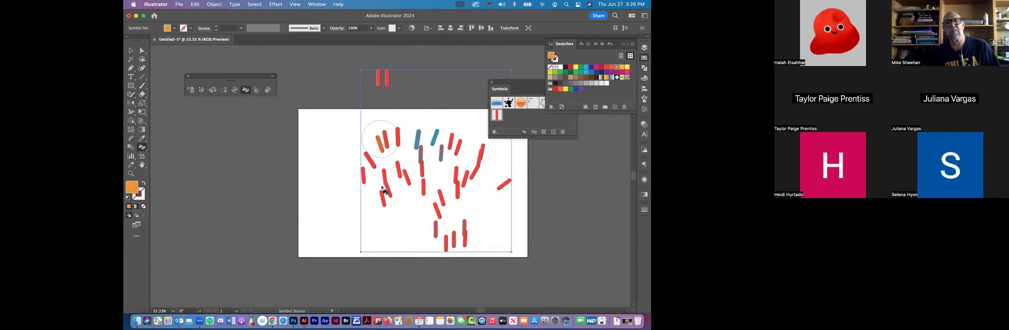
{"action": "left_click", "coordinate": [575, 69]}
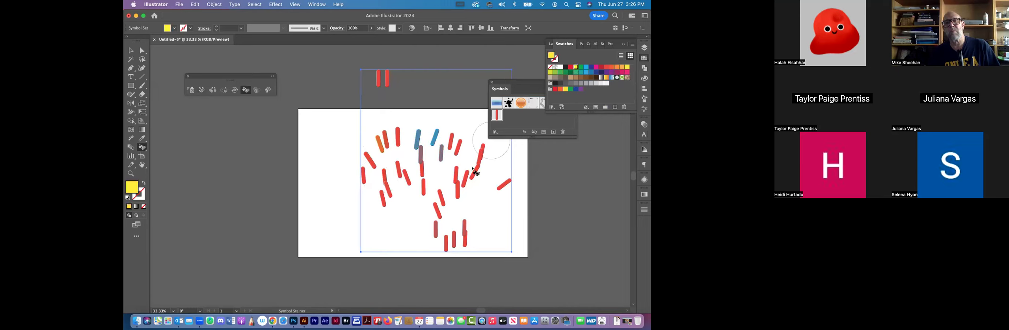
{"action": "left_click_drag", "start_coordinate": [482, 157], "coordinate": [402, 185]}
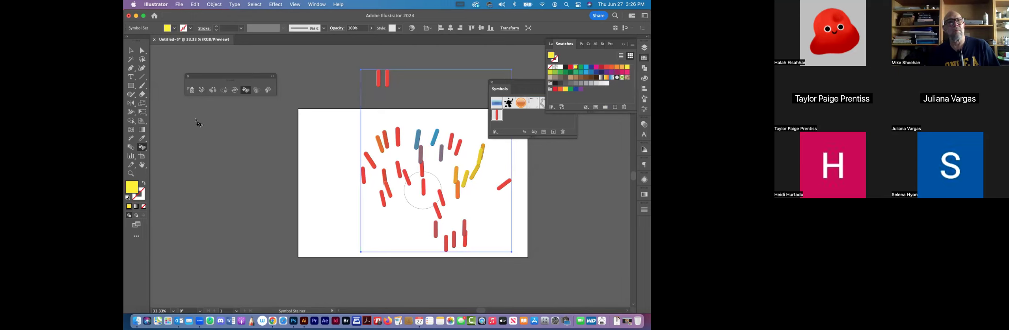
Step: Close the floating symbolism tools panel and leave the sprinkle set deselected
{"action": "key", "text": "v"}
{"action": "left_click", "coordinate": [218, 165]}
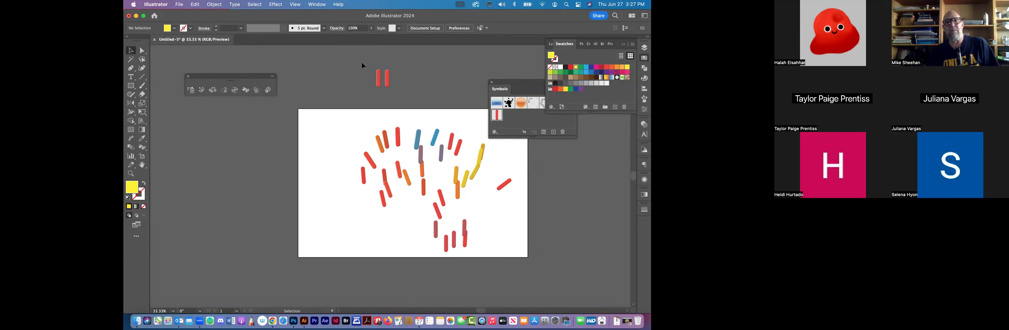
{"action": "key", "text": "super+a"}
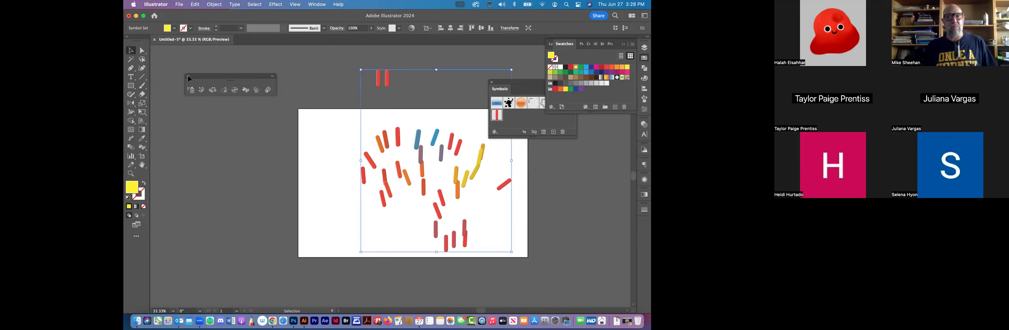
{"action": "left_click", "coordinate": [188, 77]}
{"action": "left_click", "coordinate": [313, 66]}
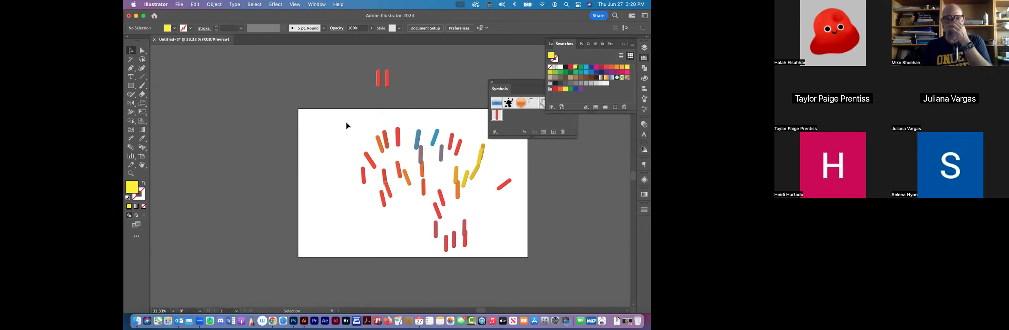
{"action": "left_click", "coordinate": [387, 79]}
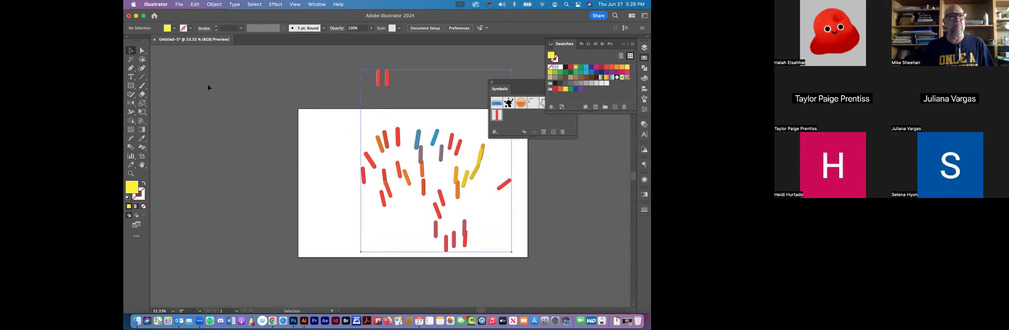
{"action": "key", "text": "super+shift+a"}
Step: Draw a small yellow square on the upper-left part of the artboard
{"action": "left_click", "coordinate": [131, 85]}
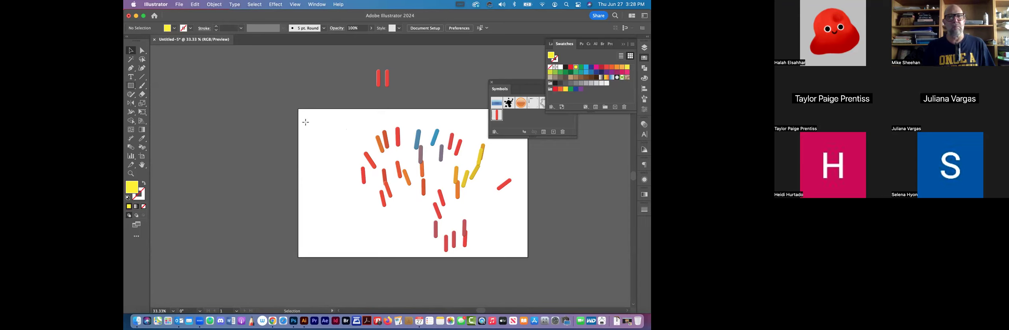
{"action": "left_click", "coordinate": [327, 163]}
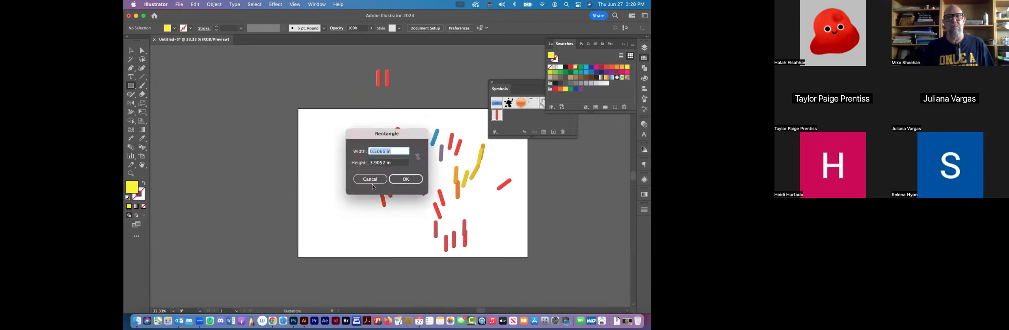
{"action": "left_click", "coordinate": [372, 181]}
{"action": "left_click_drag", "start_coordinate": [319, 135], "coordinate": [328, 145]}
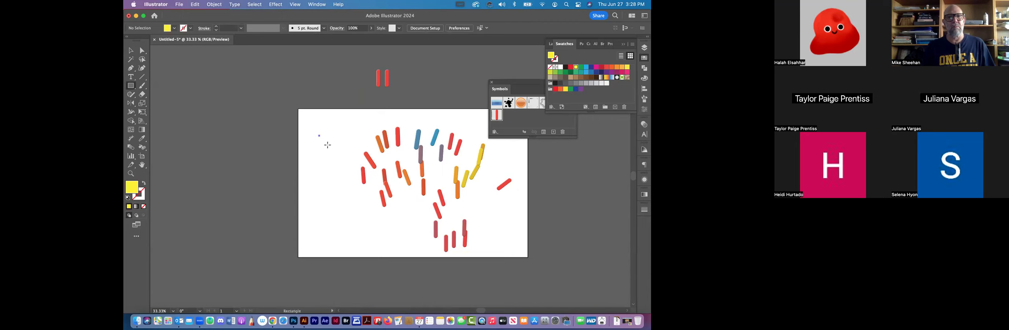
{"action": "key", "text": "v"}
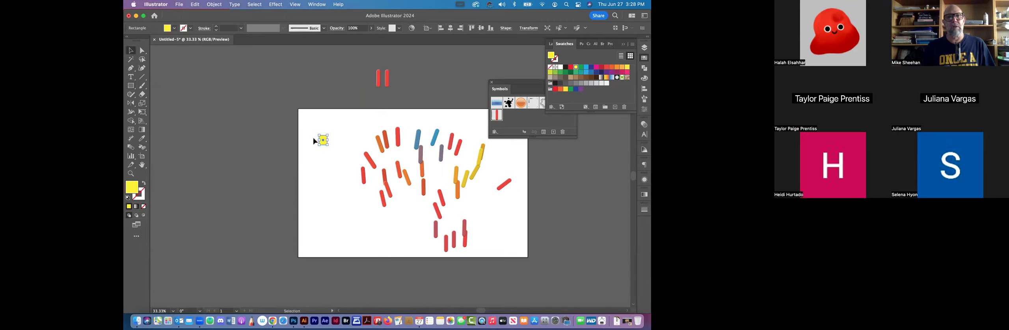
Step: Save the yellow square as a static symbol with the Graphic export type
{"action": "left_click_drag", "start_coordinate": [325, 141], "coordinate": [521, 122]}
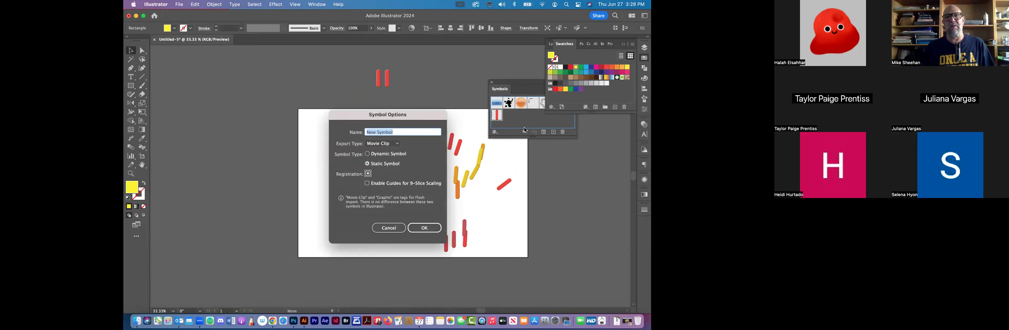
{"action": "left_click", "coordinate": [392, 145]}
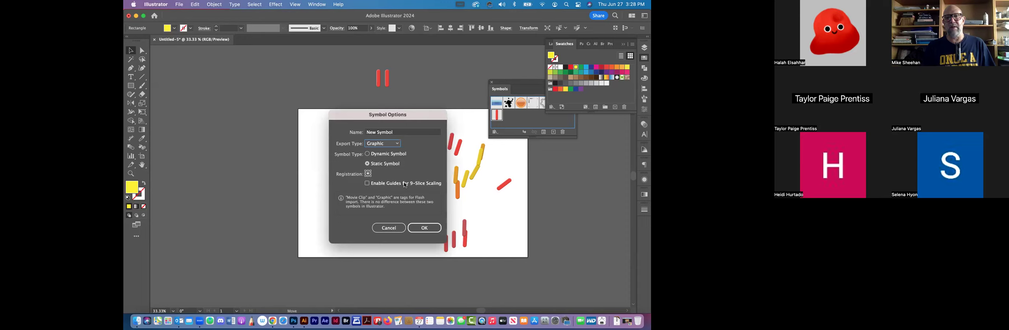
{"action": "left_click", "coordinate": [428, 230]}
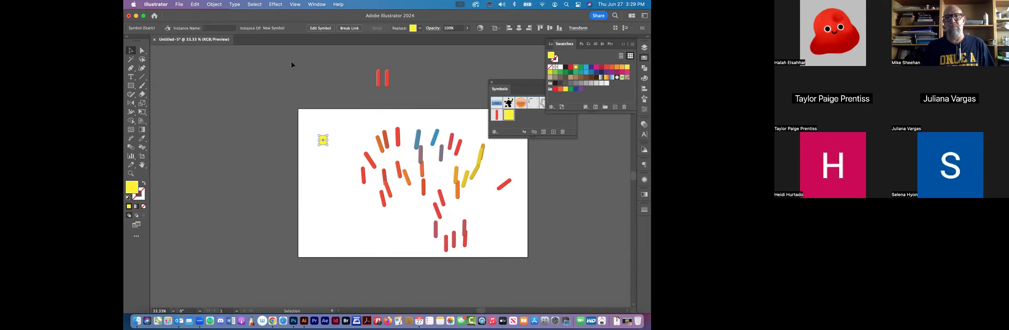
Step: Delete the yellow square symbol together with its instances and remove the sprinkle set from the artboard
{"action": "left_click", "coordinate": [563, 132]}
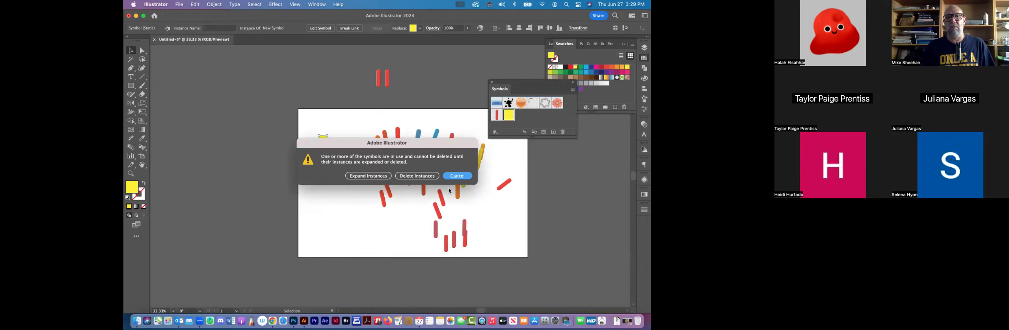
{"action": "left_click", "coordinate": [418, 176]}
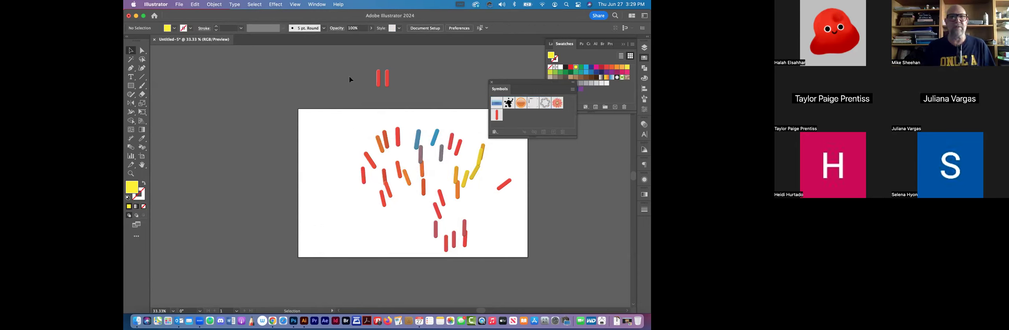
{"action": "left_click_drag", "start_coordinate": [350, 79], "coordinate": [469, 217]}
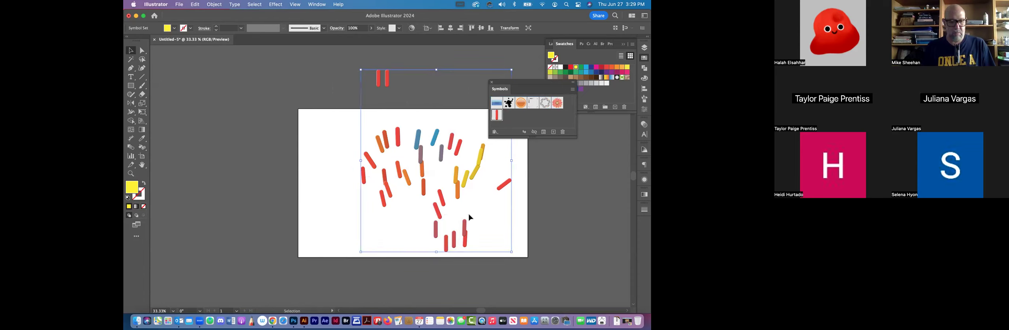
{"action": "key", "text": "Delete"}
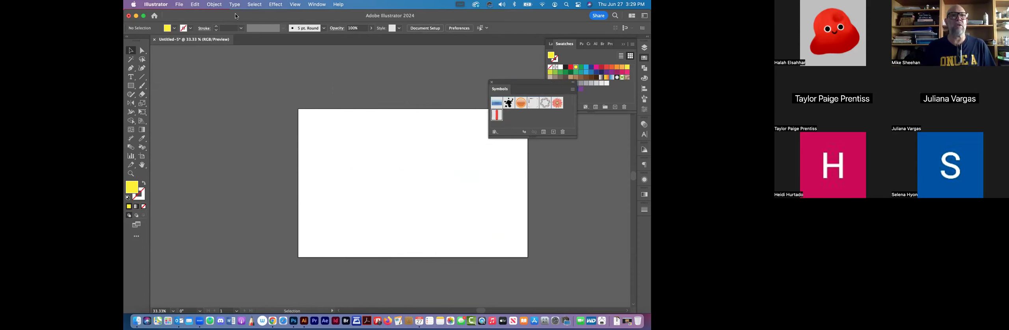
Step: Switch to Finder and bring the big-tree JPEG from the 6-27-2024 folder into the empty Illustrator document
{"action": "left_click_drag", "start_coordinate": [247, 16], "coordinate": [245, 156]}
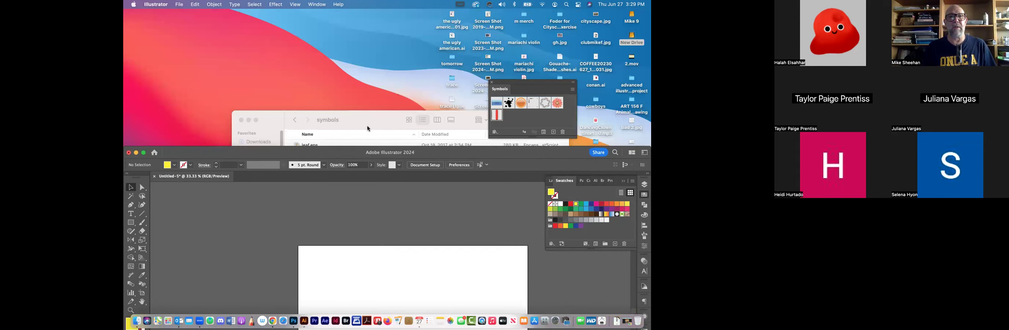
{"action": "left_click", "coordinate": [370, 124]}
{"action": "left_click_drag", "start_coordinate": [369, 125], "coordinate": [370, 67]}
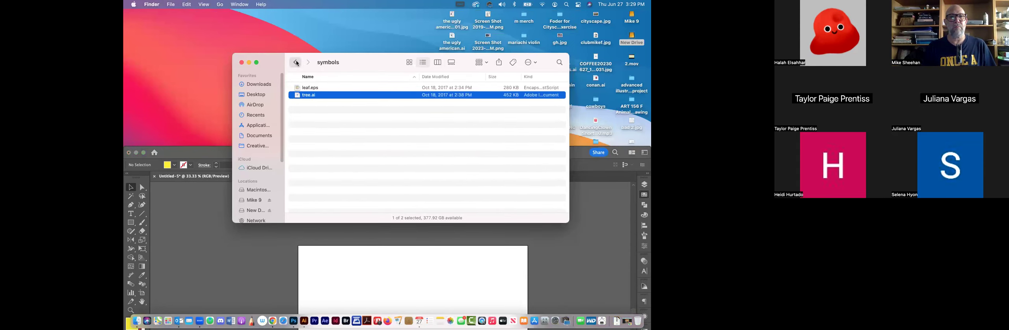
{"action": "left_click", "coordinate": [296, 62]}
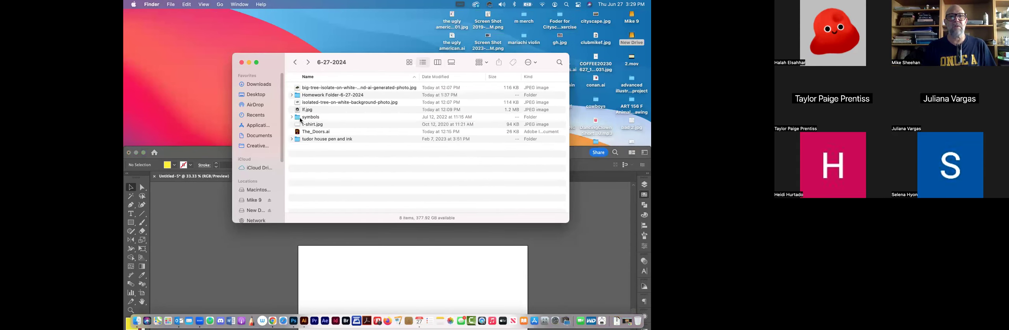
{"action": "left_click", "coordinate": [300, 90]}
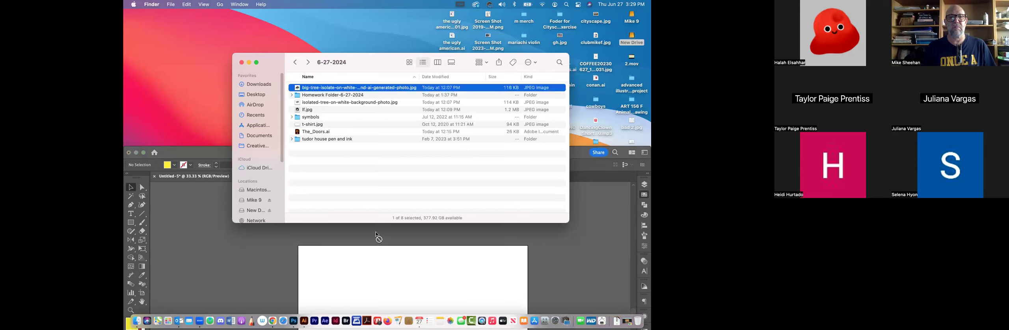
{"action": "left_click", "coordinate": [212, 157]}
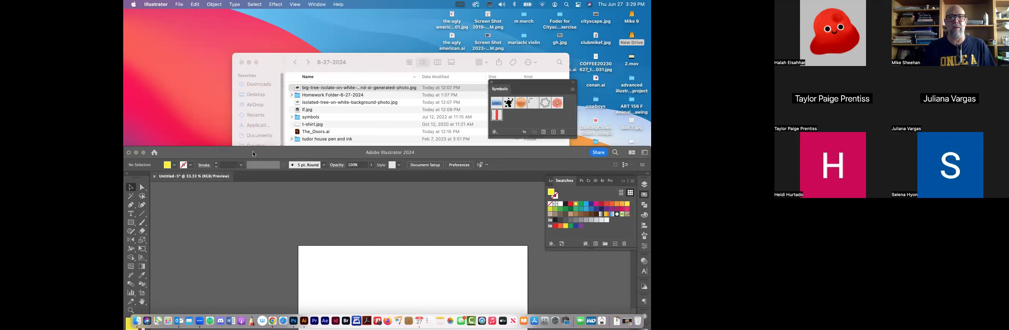
{"action": "left_click_drag", "start_coordinate": [246, 150], "coordinate": [231, 38]}
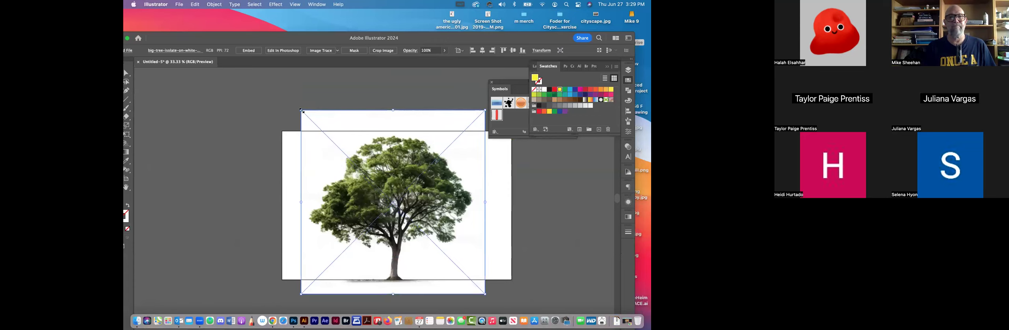
Step: Extend the artboard upward and downward to match the full height of the placed tree photo
{"action": "left_click", "coordinate": [268, 123]}
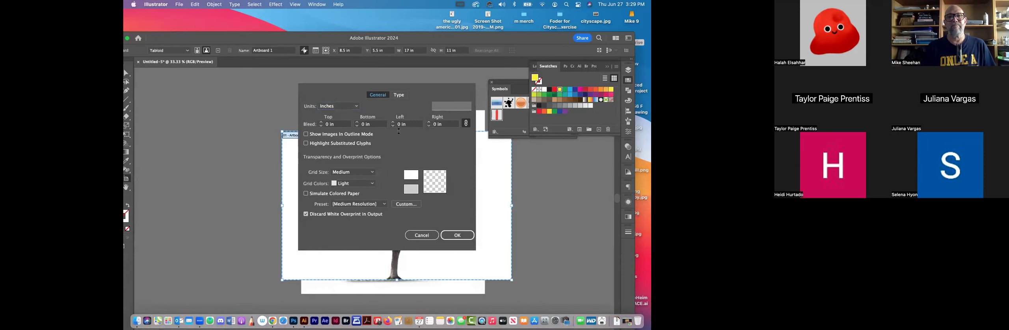
{"action": "left_click_drag", "start_coordinate": [399, 131], "coordinate": [399, 110]}
{"action": "left_click_drag", "start_coordinate": [399, 293], "coordinate": [397, 295]}
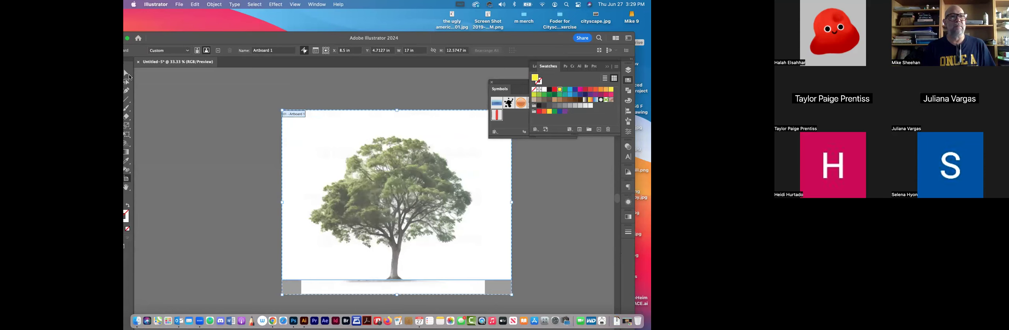
{"action": "key", "text": "Escape"}
{"action": "left_click_drag", "start_coordinate": [239, 38], "coordinate": [252, 19]}
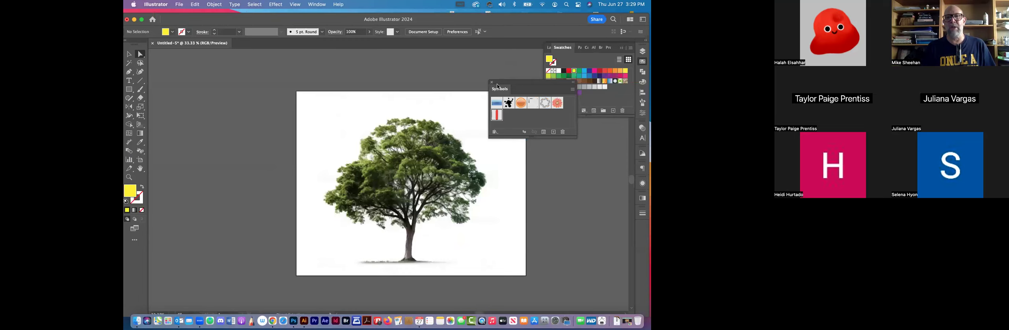
Step: Dock the floating Symbols panel and collapse the Swatches panel
{"action": "left_click_drag", "start_coordinate": [505, 82], "coordinate": [363, 73]}
{"action": "left_click", "coordinate": [350, 74]}
{"action": "left_click_drag", "start_coordinate": [642, 231], "coordinate": [643, 229]}
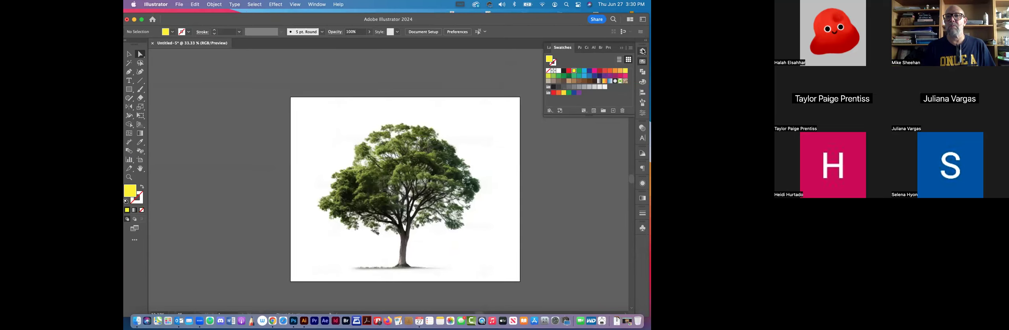
{"action": "left_click", "coordinate": [643, 51]}
Step: Close the Swatches panel, select the placed tree photo and open the Image Trace settings with the advanced options expanded
{"action": "left_click", "coordinate": [436, 87]}
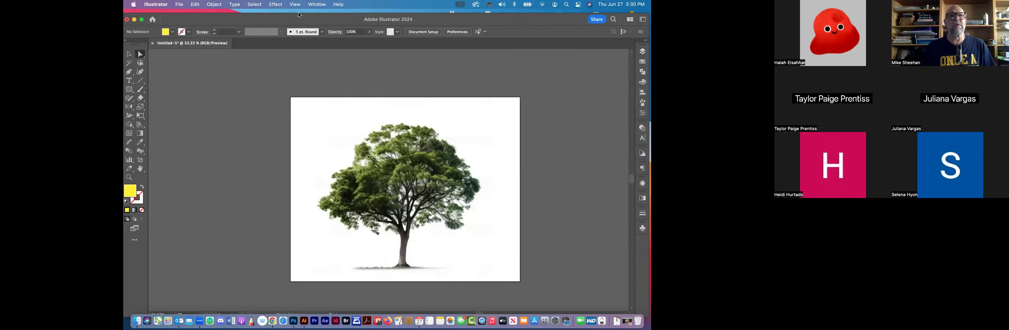
{"action": "left_click", "coordinate": [410, 150]}
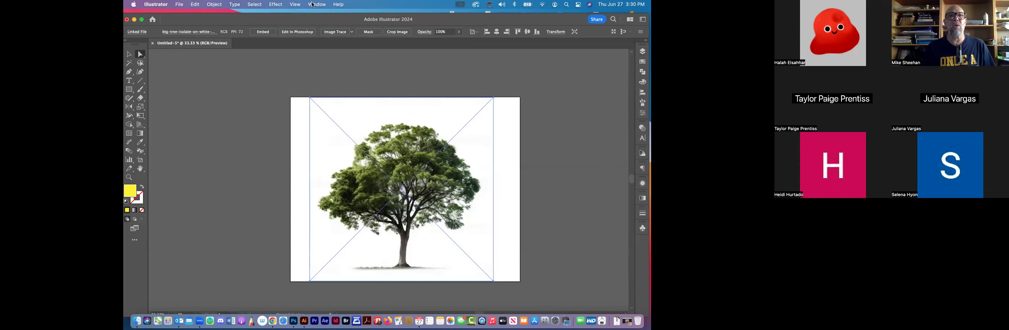
{"action": "left_click", "coordinate": [313, 4]}
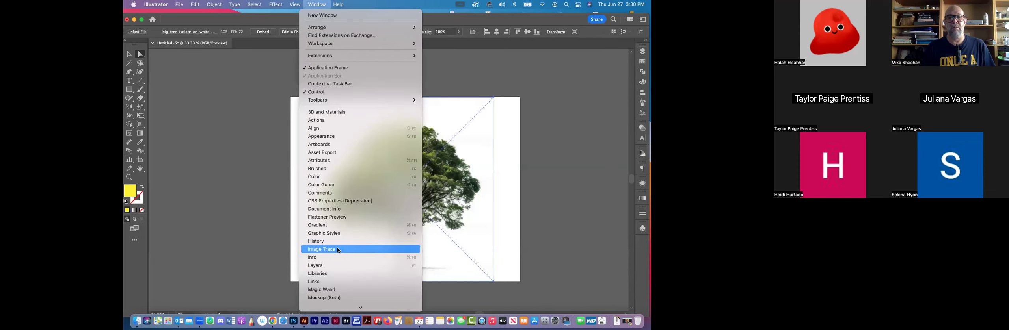
{"action": "left_click", "coordinate": [338, 248]}
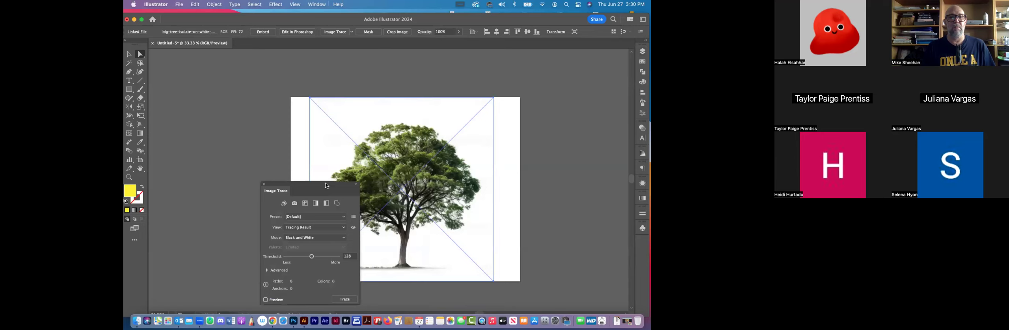
{"action": "left_click_drag", "start_coordinate": [253, 114], "coordinate": [253, 114]}
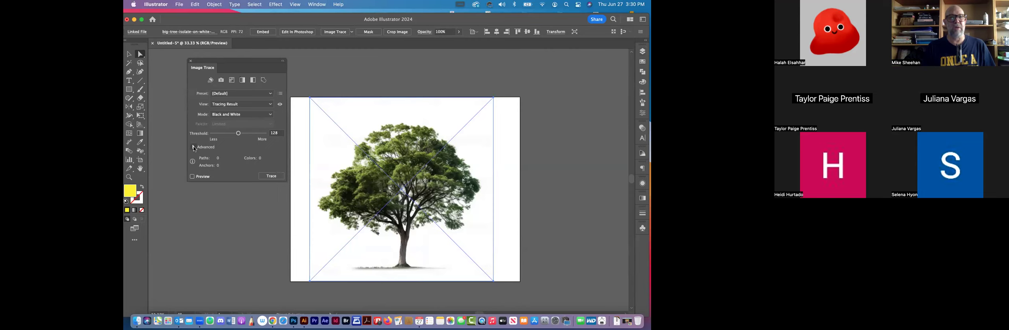
{"action": "left_click", "coordinate": [193, 147]}
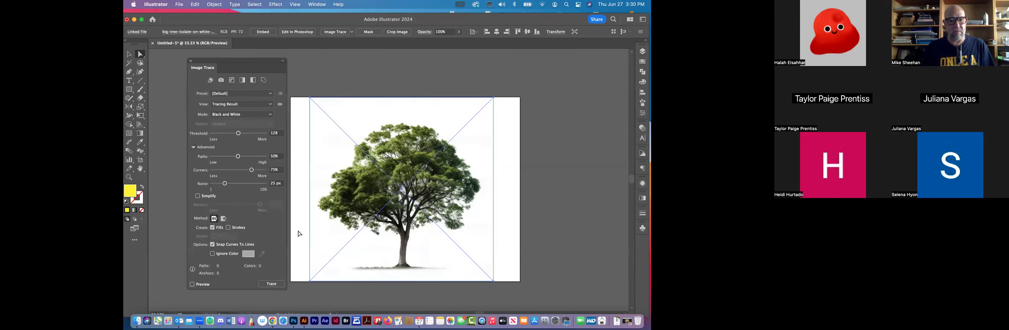
Step: Preview a trace of the tree photo in Color mode with a limited palette of 30 colors, ignoring white
{"action": "key", "text": "super+shift+a"}
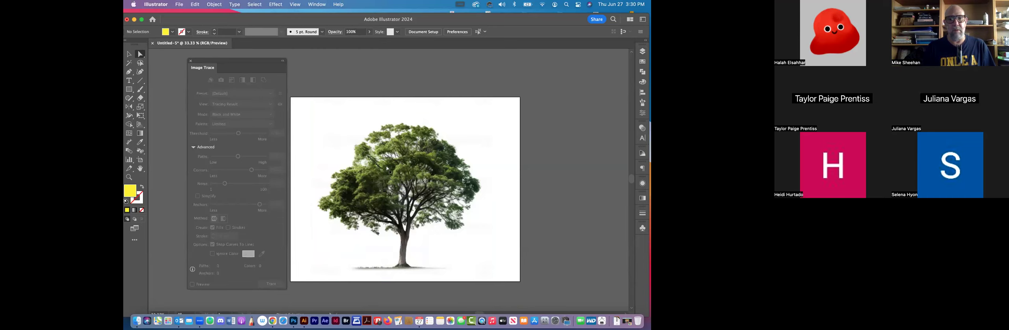
{"action": "key", "text": "super+a"}
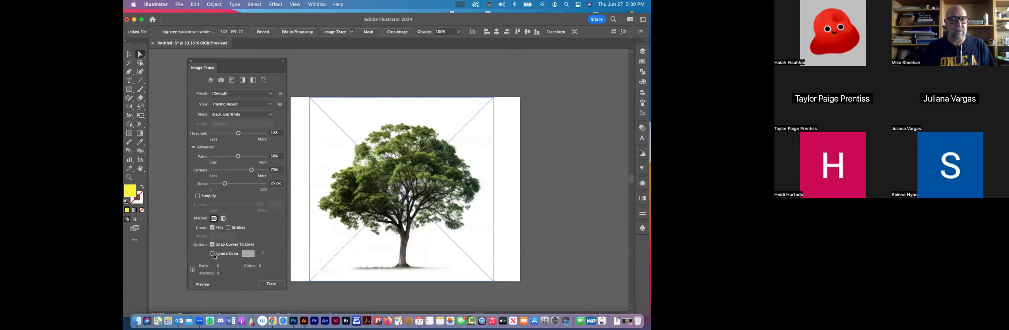
{"action": "left_click", "coordinate": [212, 255]}
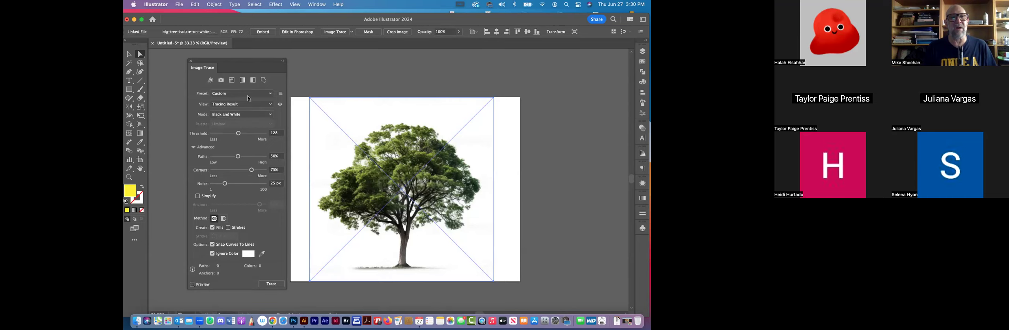
{"action": "left_click", "coordinate": [242, 118]}
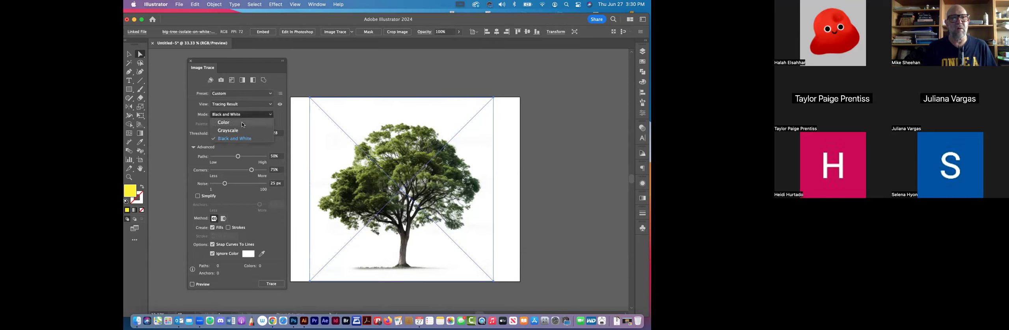
{"action": "left_click", "coordinate": [242, 123]}
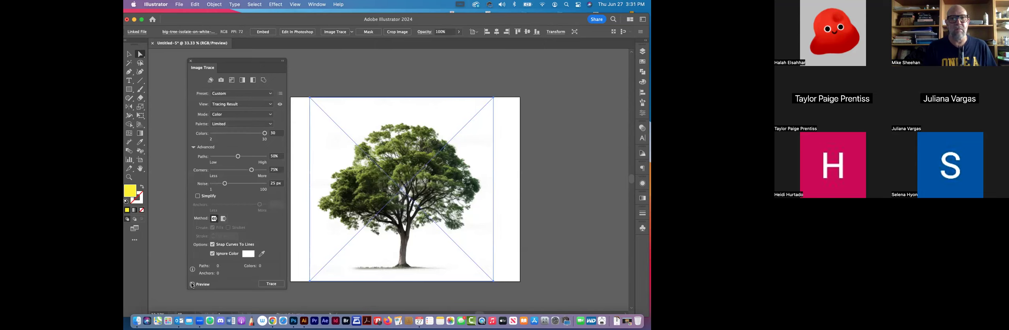
{"action": "left_click", "coordinate": [193, 284]}
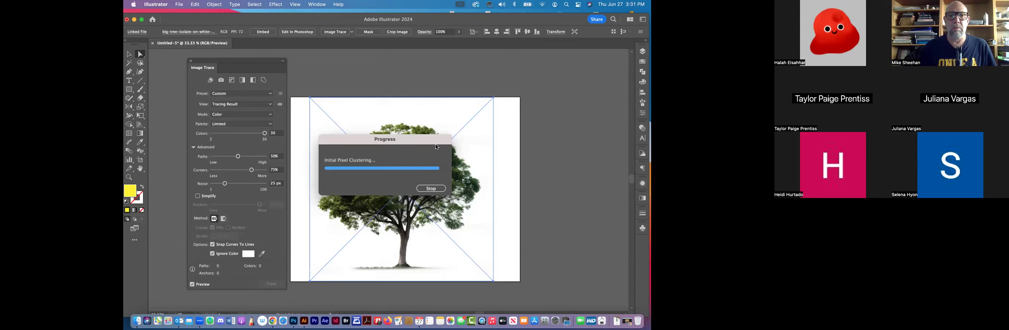
{"action": "left_click_drag", "start_coordinate": [437, 141], "coordinate": [448, 78]}
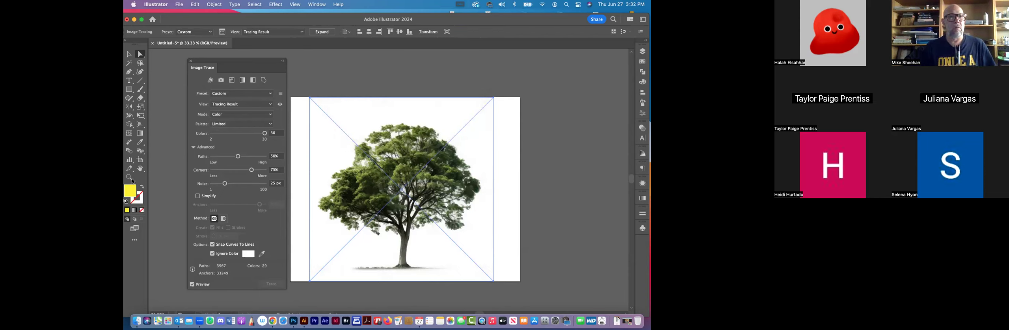
Step: Examine the traced tree's foliage, branches and surrounding background at a closer zoom
{"action": "key", "text": "z"}
{"action": "left_click_drag", "start_coordinate": [410, 178], "coordinate": [459, 241]}
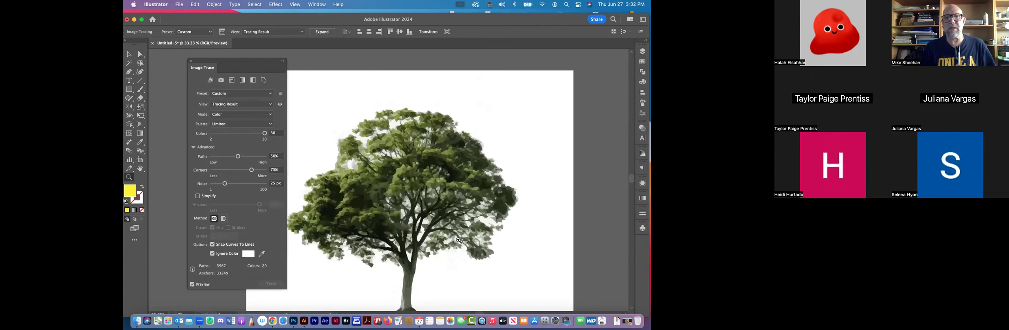
{"action": "left_click", "coordinate": [459, 240]}
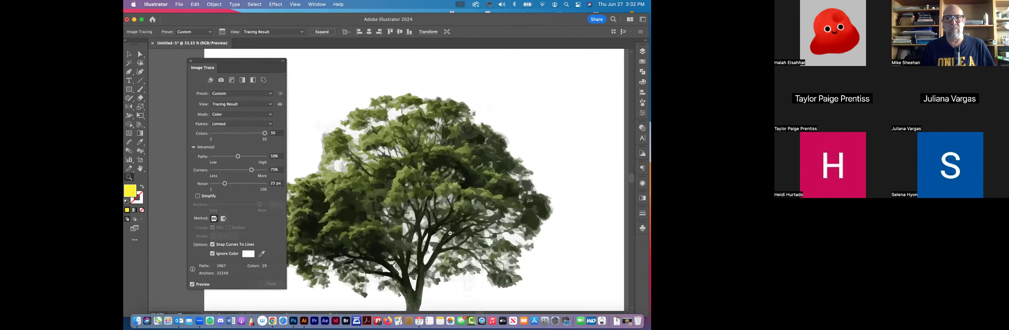
{"action": "left_click", "coordinate": [422, 228], "text": "alt"}
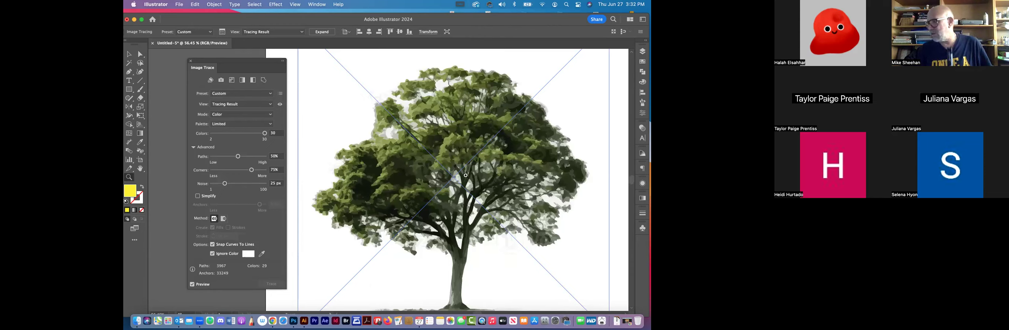
{"action": "mouse_move", "coordinate": [511, 154]}
{"action": "left_mouse_down"}
{"action": "mouse_move", "coordinate": [386, 150]}
{"action": "mouse_move", "coordinate": [414, 152]}
{"action": "left_mouse_up"}
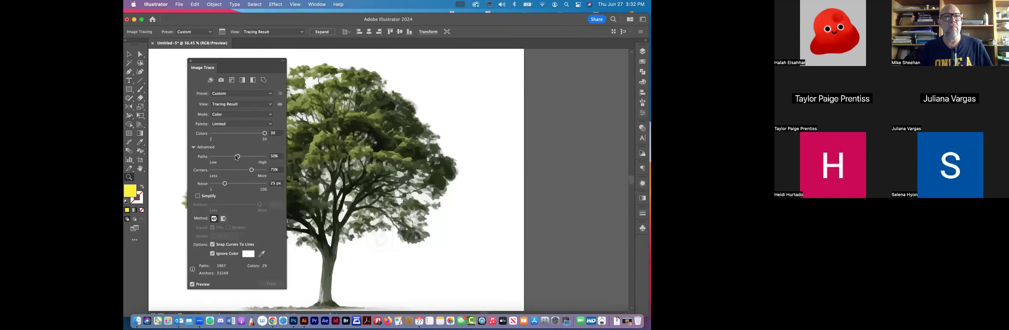
{"action": "scroll", "coordinate": [236, 158], "scroll_direction": "left", "scroll_amount": 2}
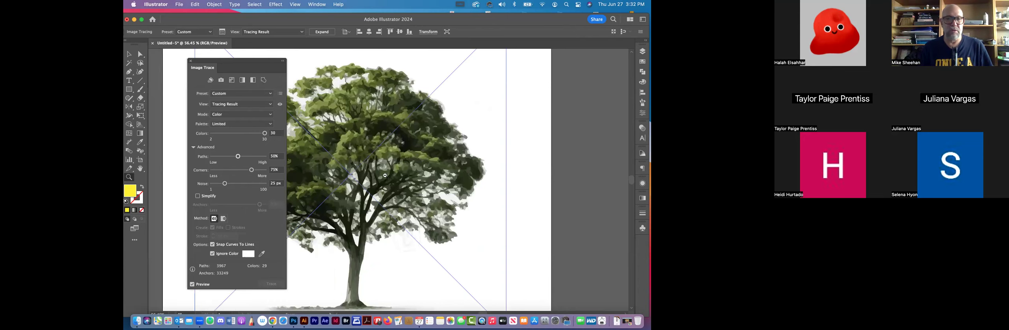
{"action": "left_click", "coordinate": [405, 178]}
{"action": "left_click_drag", "start_coordinate": [223, 94], "coordinate": [193, 93]}
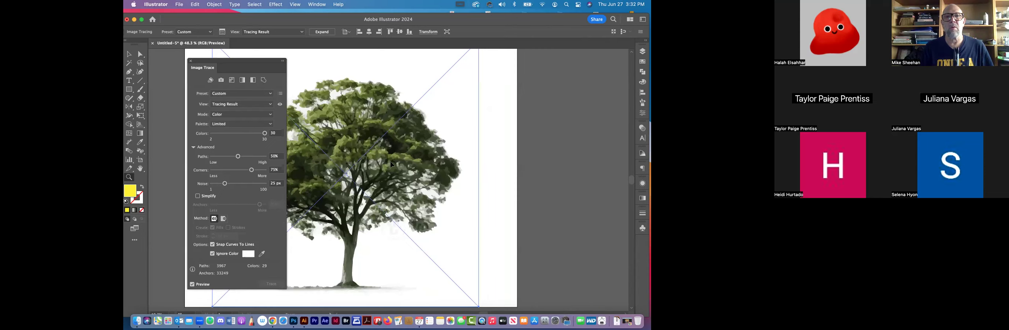
Step: Move the traced tree partly off the artboard to check its background for transparency, then move it back
{"action": "key", "text": "v"}
{"action": "mouse_move", "coordinate": [467, 135]}
{"action": "left_mouse_down"}
{"action": "mouse_move", "coordinate": [534, 179]}
{"action": "mouse_move", "coordinate": [551, 163]}
{"action": "left_mouse_up"}
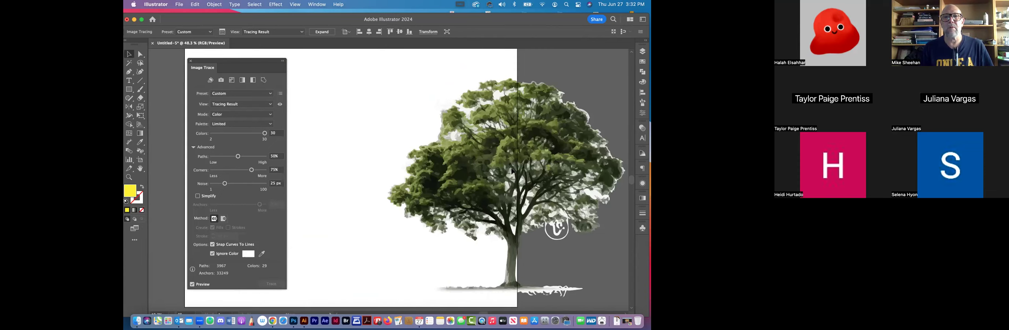
{"action": "left_click", "coordinate": [528, 140]}
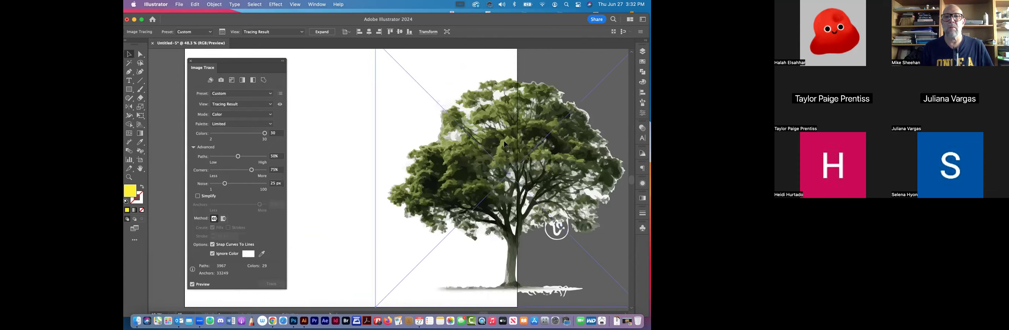
{"action": "left_click_drag", "start_coordinate": [505, 144], "coordinate": [380, 144]}
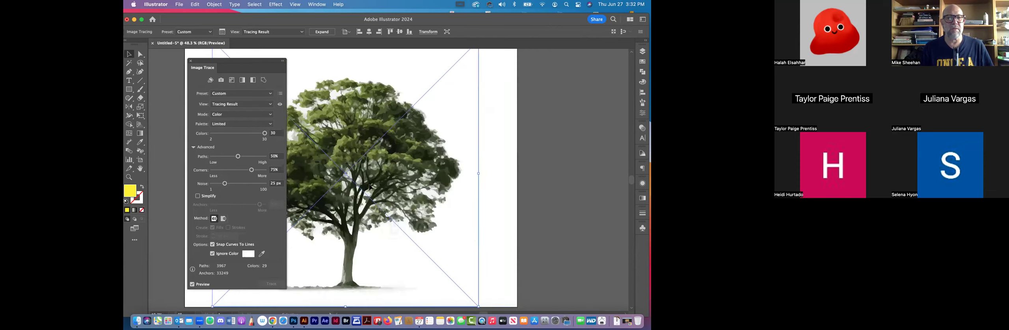
Step: Try sampling a gray from the image as the ignored color and retrace the tree
{"action": "key", "text": "i"}
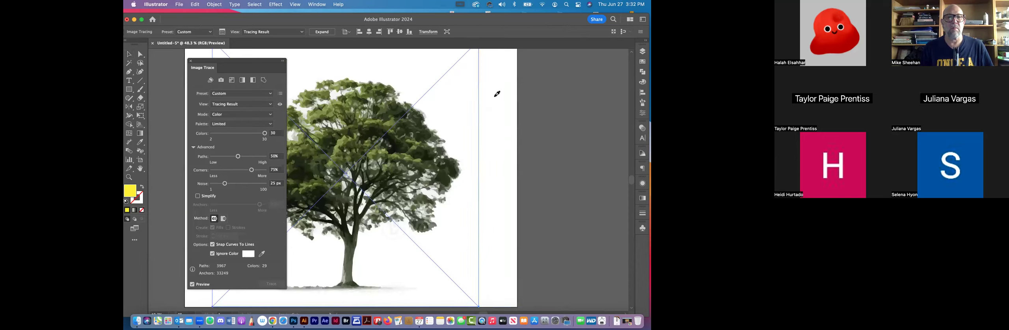
{"action": "left_click", "coordinate": [362, 183]}
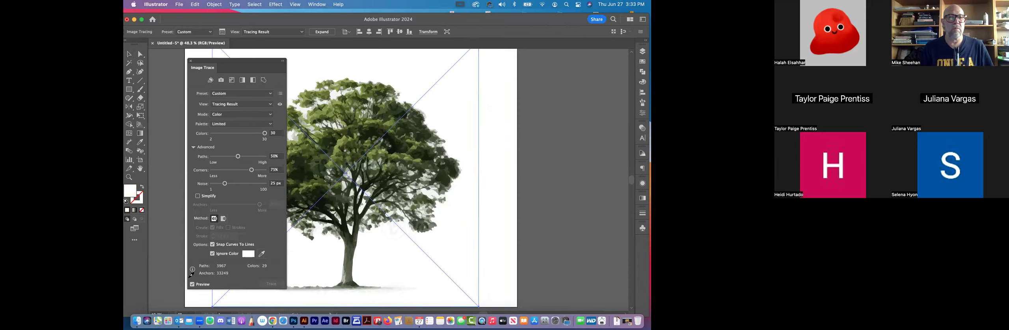
{"action": "left_click", "coordinate": [291, 136]}
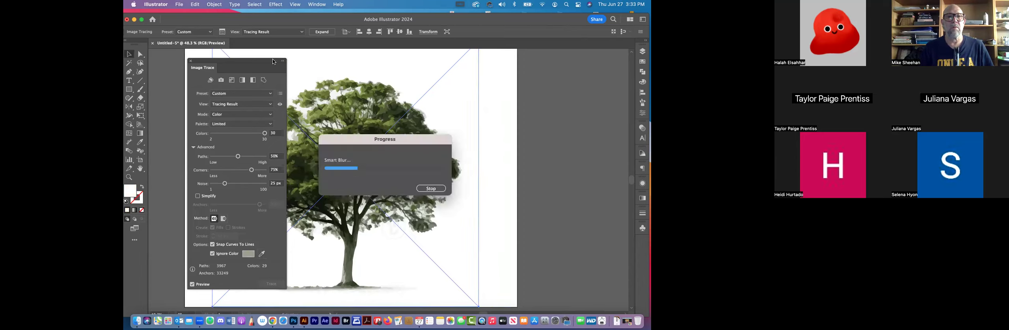
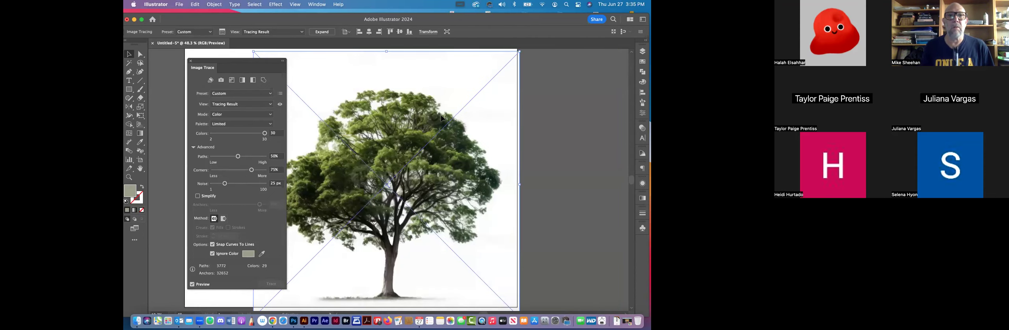
Step: Delete the traced tree and move the Illustrator window and Image Trace panel to expose the 6-27-2024 folder in Finder
{"action": "key", "text": "Delete"}
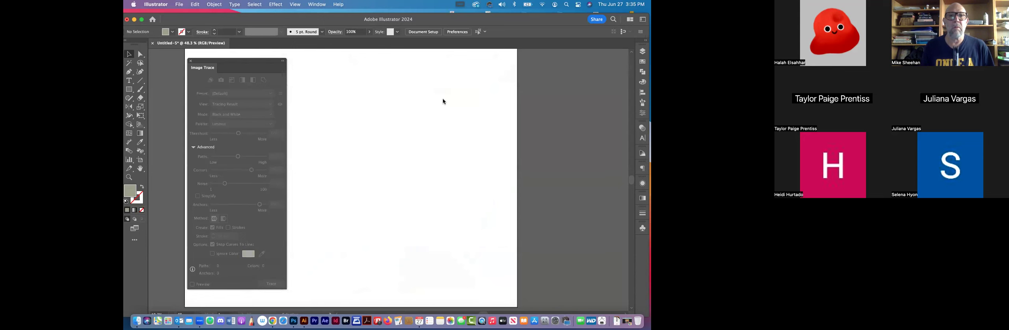
{"action": "left_click_drag", "start_coordinate": [446, 20], "coordinate": [443, 45]}
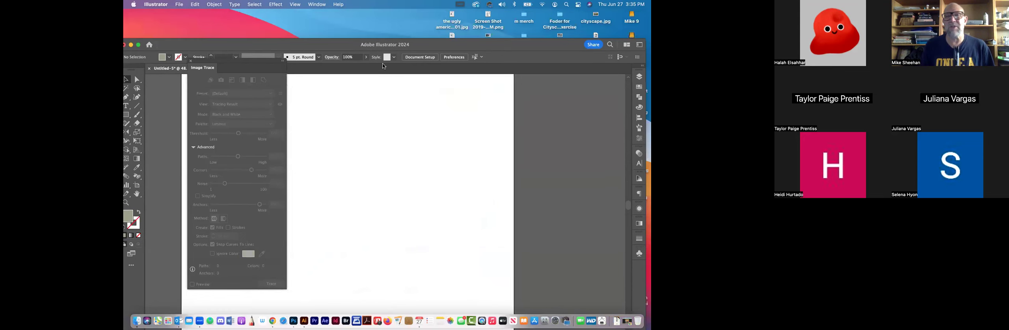
{"action": "key", "text": "F11"}
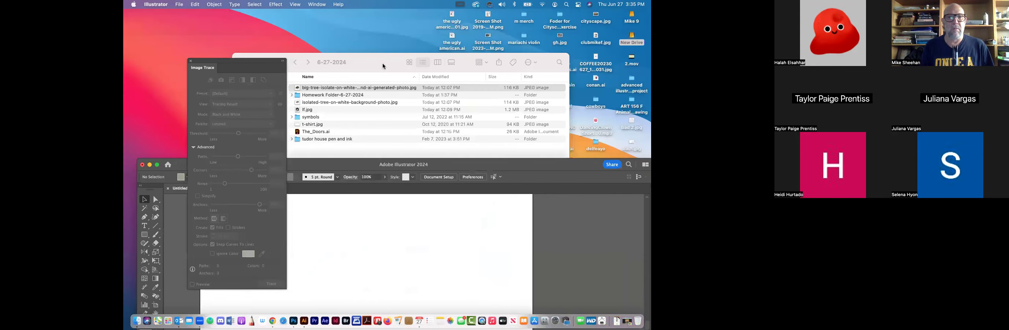
{"action": "left_click", "coordinate": [297, 89]}
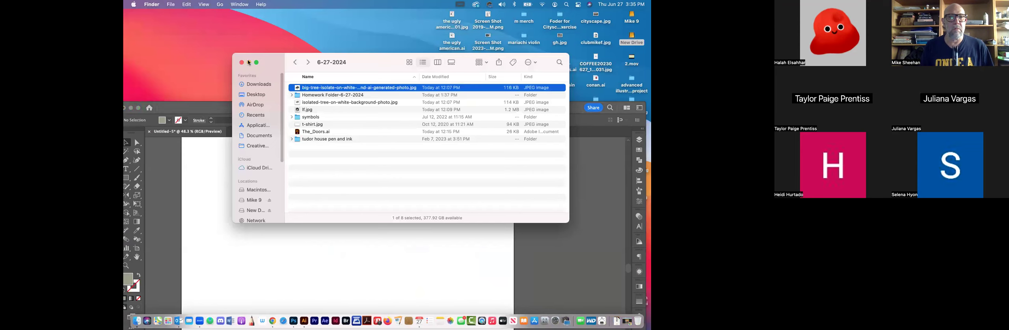
{"action": "key", "text": "super+Tab"}
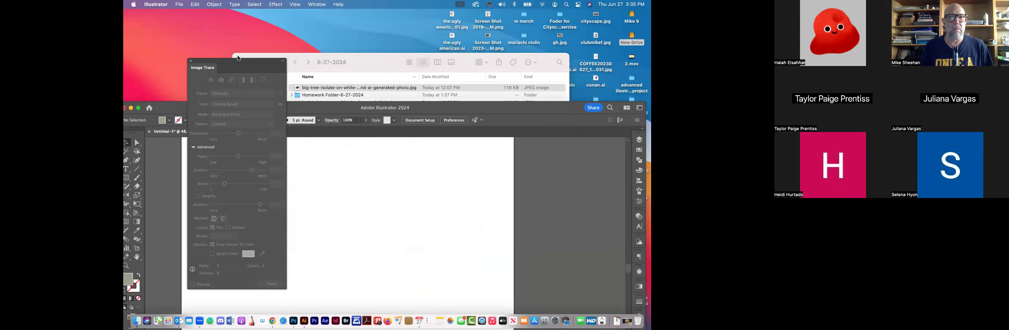
{"action": "left_click_drag", "start_coordinate": [238, 59], "coordinate": [173, 21]}
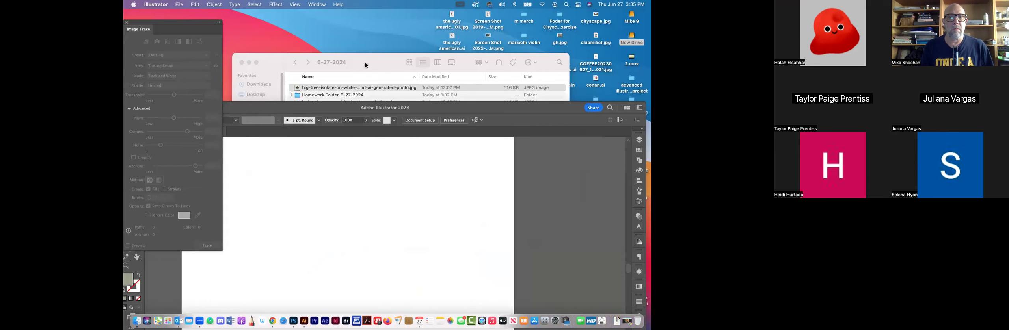
Step: Place the big-tree JPEG from the 6-27-2024 folder in the empty document again and fit the artboard in the window
{"action": "left_click", "coordinate": [298, 90]}
{"action": "left_click_drag", "start_coordinate": [298, 90], "coordinate": [318, 272]}
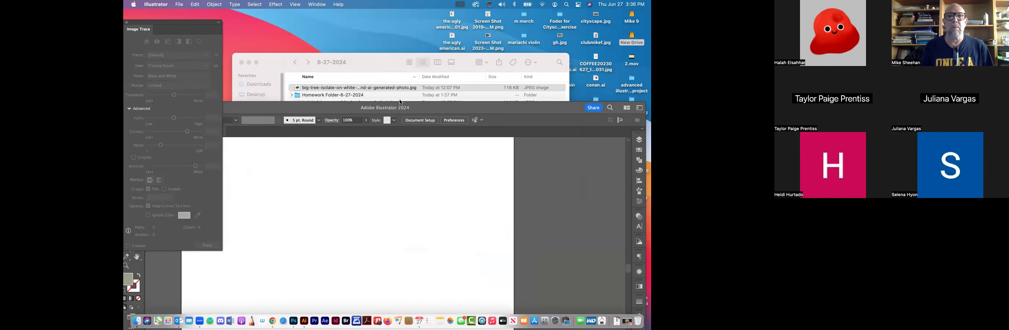
{"action": "mouse_move", "coordinate": [340, 112]}
{"action": "left_mouse_down"}
{"action": "mouse_move", "coordinate": [369, 80]}
{"action": "mouse_move", "coordinate": [360, 38]}
{"action": "left_mouse_up"}
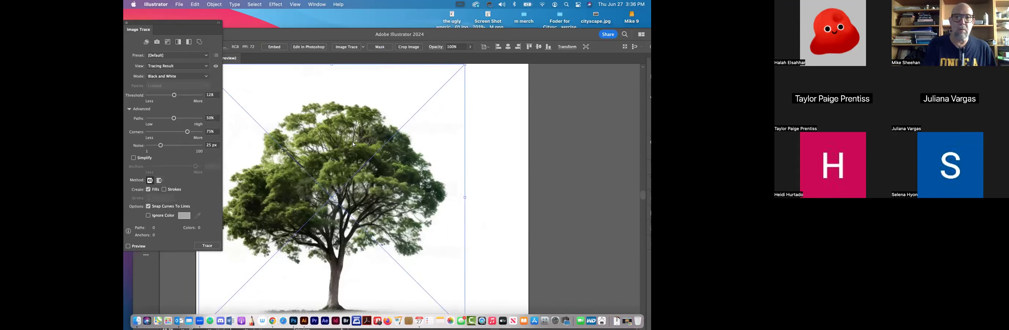
{"action": "key", "text": "super+0"}
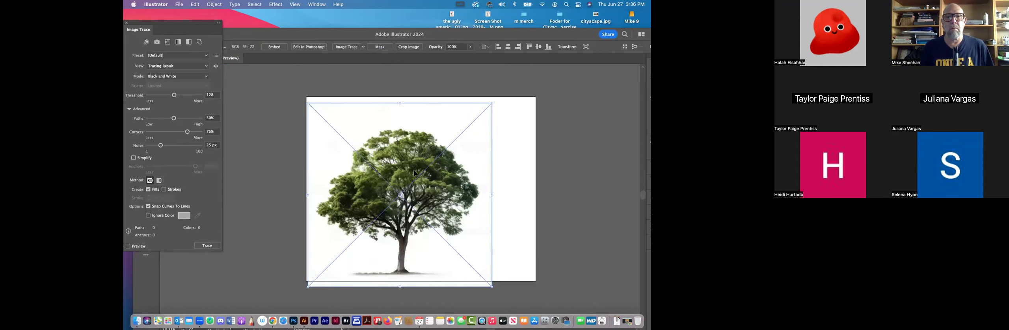
Step: Preview a black-and-white tracing of the tree photo and lower its Paths setting to 30%
{"action": "key", "text": "super+z"}
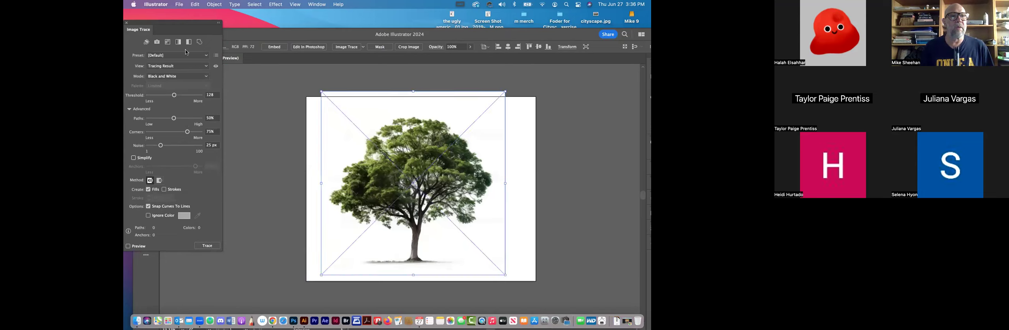
{"action": "left_click", "coordinate": [129, 247]}
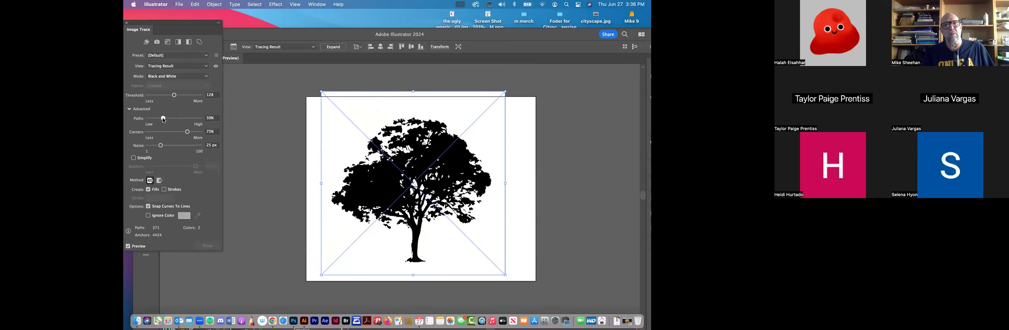
{"action": "left_click_drag", "start_coordinate": [164, 119], "coordinate": [164, 119]}
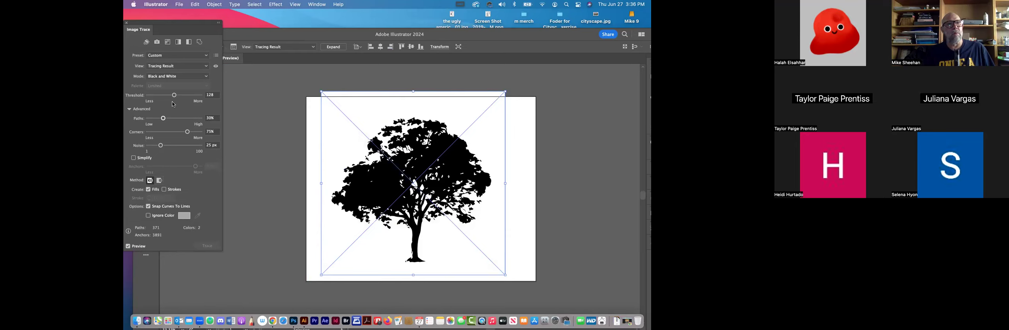
Step: Try lower and higher Threshold values for the tree tracing, settling on 154
{"action": "left_click", "coordinate": [161, 97]}
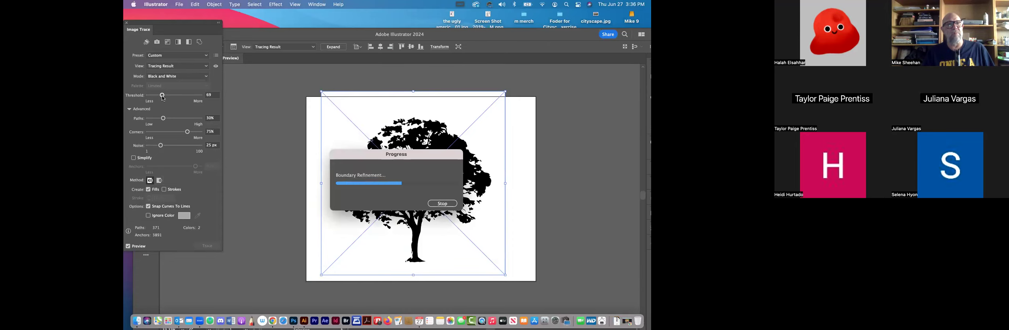
{"action": "left_click", "coordinate": [189, 95]}
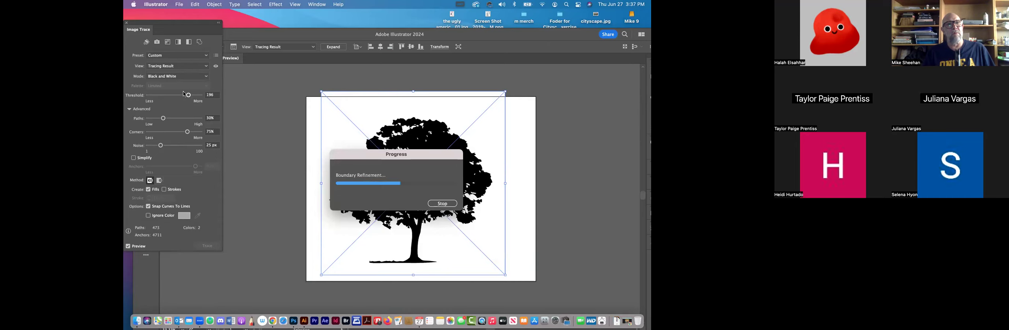
{"action": "left_click_drag", "start_coordinate": [187, 97], "coordinate": [186, 97]}
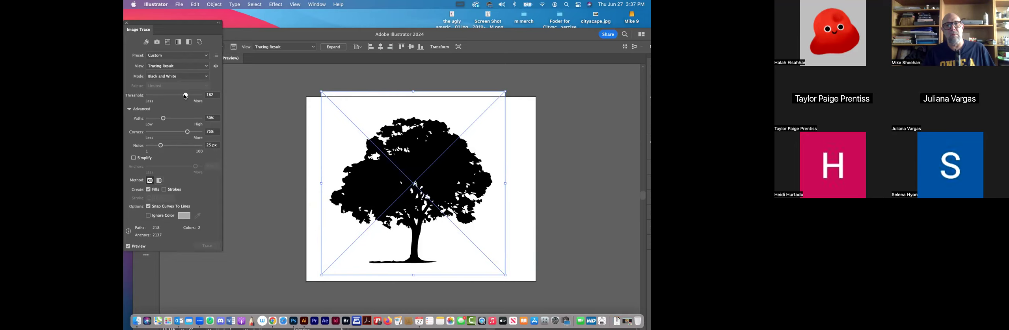
{"action": "left_click_drag", "start_coordinate": [185, 96], "coordinate": [185, 96]}
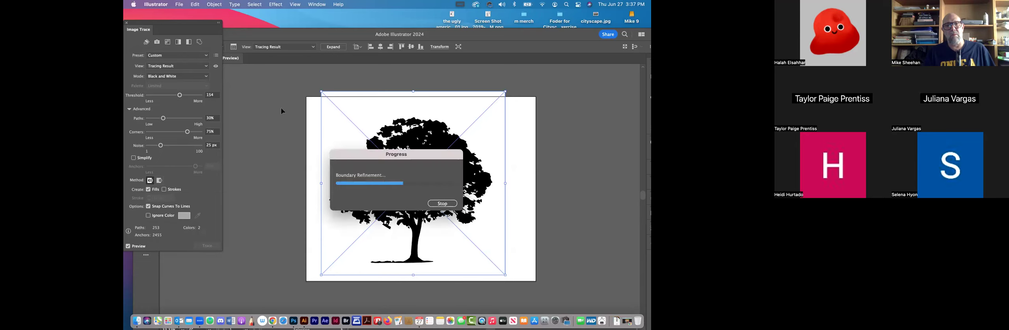
Step: Ignore white in the tracing and move the traced tree off the artboard to check that its background is transparent
{"action": "left_click", "coordinate": [148, 216]}
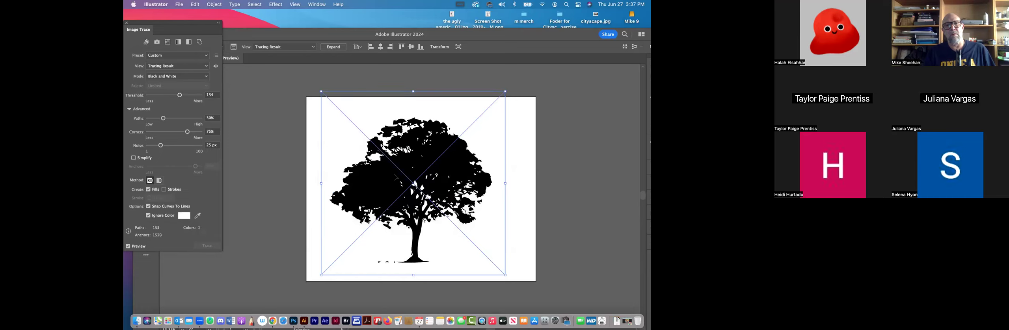
{"action": "mouse_move", "coordinate": [419, 182]}
{"action": "left_mouse_down"}
{"action": "mouse_move", "coordinate": [485, 158]}
{"action": "mouse_move", "coordinate": [551, 165]}
{"action": "mouse_move", "coordinate": [551, 180]}
{"action": "left_mouse_up"}
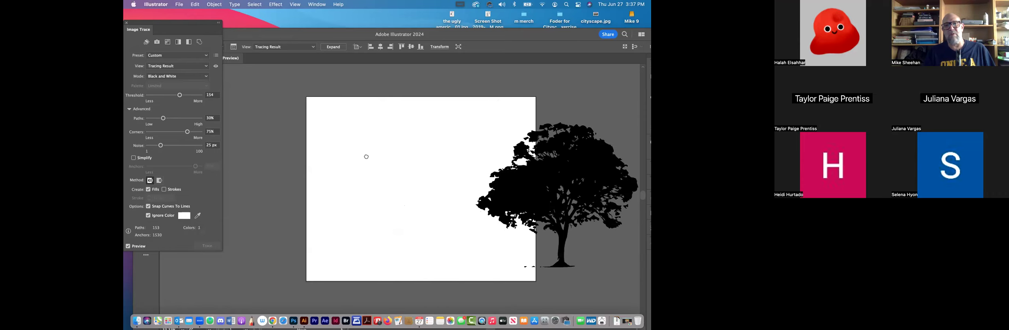
{"action": "scroll", "coordinate": [439, 162], "scroll_direction": "right", "scroll_amount": 5}
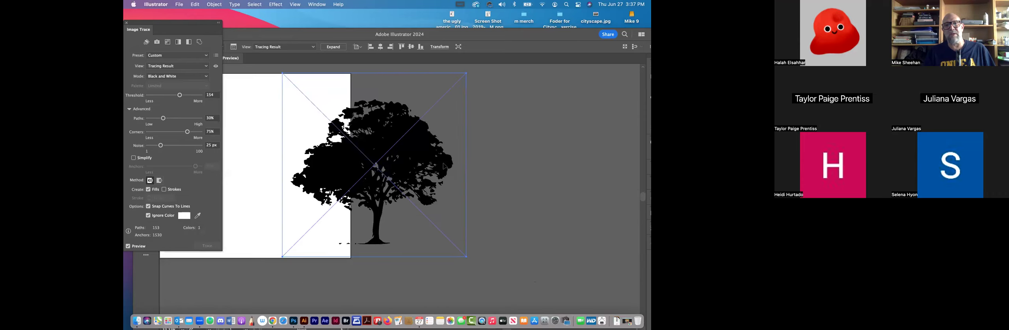
{"action": "left_click_drag", "start_coordinate": [429, 165], "coordinate": [496, 177]}
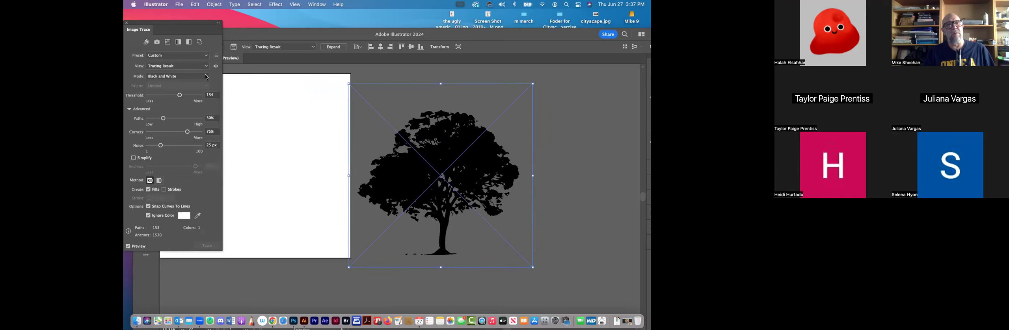
Step: Expand the traced tree into vector shapes with Object and Fill included
{"action": "left_click", "coordinate": [214, 4]}
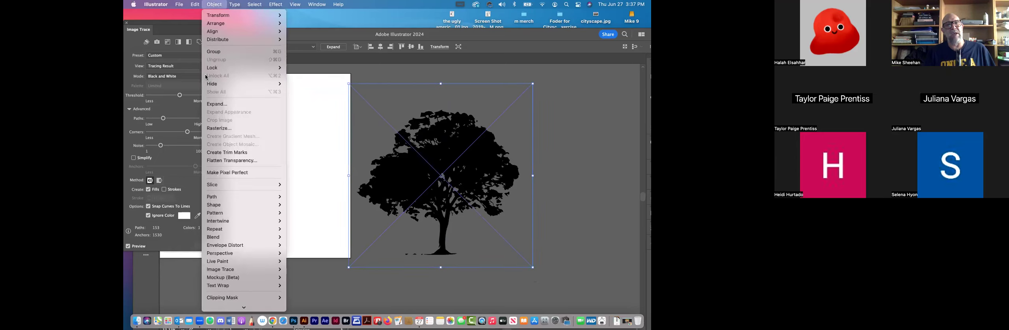
{"action": "left_click", "coordinate": [213, 105]}
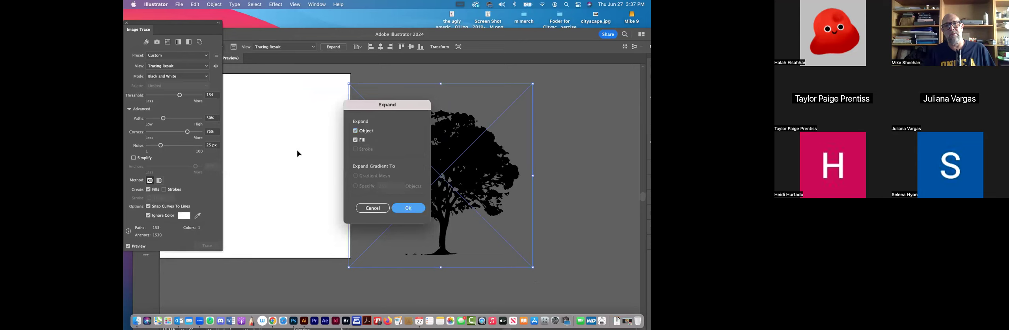
{"action": "key", "text": "Return"}
{"action": "left_click", "coordinate": [290, 168]}
{"action": "key", "text": "super+z"}
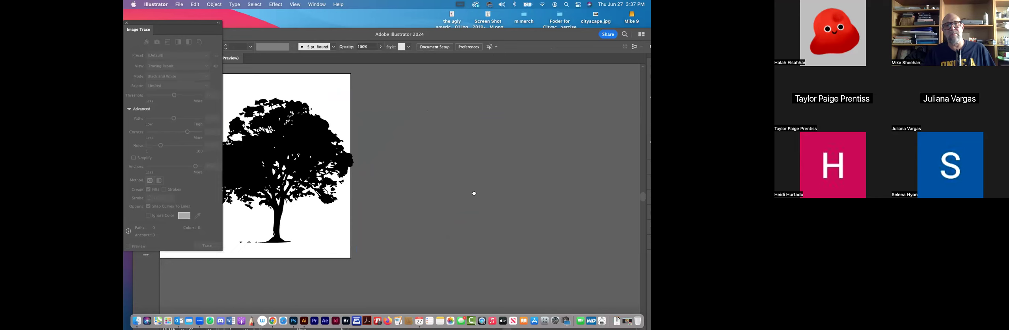
Step: Scale the expanded tree down to about half its size and place it near the artboard's lower middle
{"action": "key", "text": "super+a"}
{"action": "left_click_drag", "start_coordinate": [332, 178], "coordinate": [473, 172]}
{"action": "key", "text": "v"}
{"action": "left_click_drag", "start_coordinate": [493, 90], "coordinate": [473, 105]}
{"action": "left_click_drag", "start_coordinate": [416, 135], "coordinate": [417, 137]}
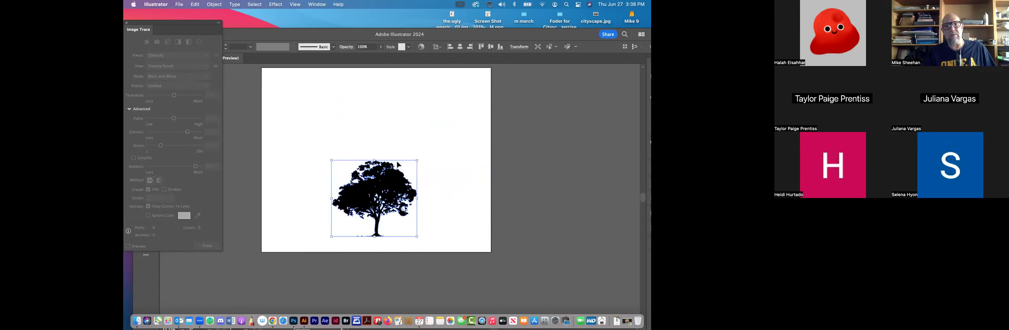
Step: Move the small tree to the artboard's upper-left area and close the Image Trace panel
{"action": "left_click", "coordinate": [394, 178]}
{"action": "left_click_drag", "start_coordinate": [374, 190], "coordinate": [315, 108]}
{"action": "left_click", "coordinate": [308, 141]}
{"action": "left_click", "coordinate": [127, 23]}
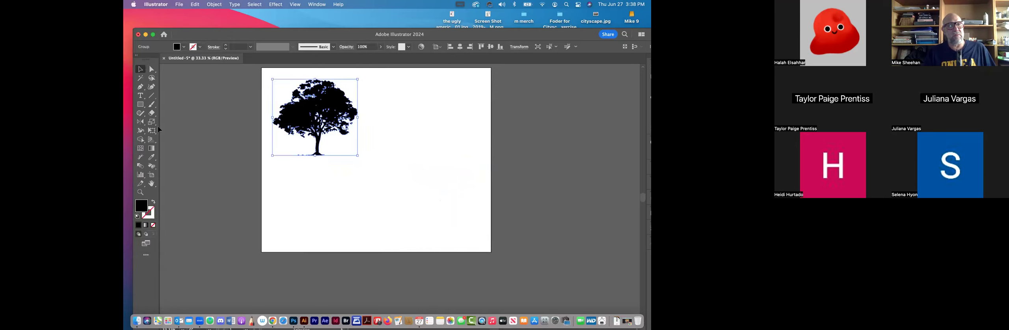
Step: Try to recolor the tree with a muted blue fill, #809bba
{"action": "left_click", "coordinate": [151, 157]}
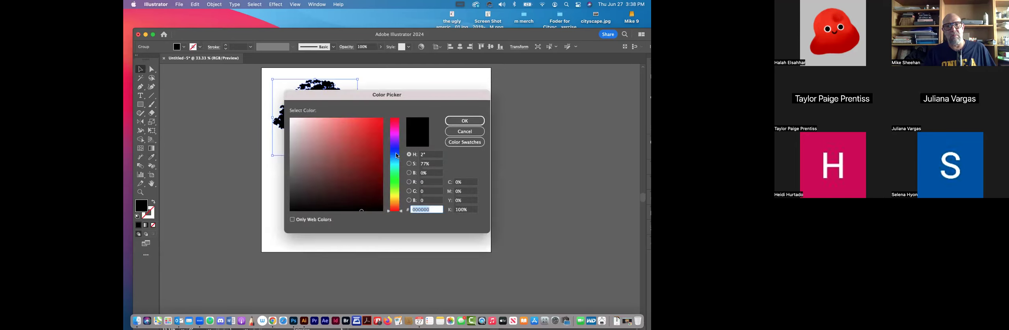
{"action": "left_click", "coordinate": [394, 156]}
{"action": "left_click", "coordinate": [334, 146]}
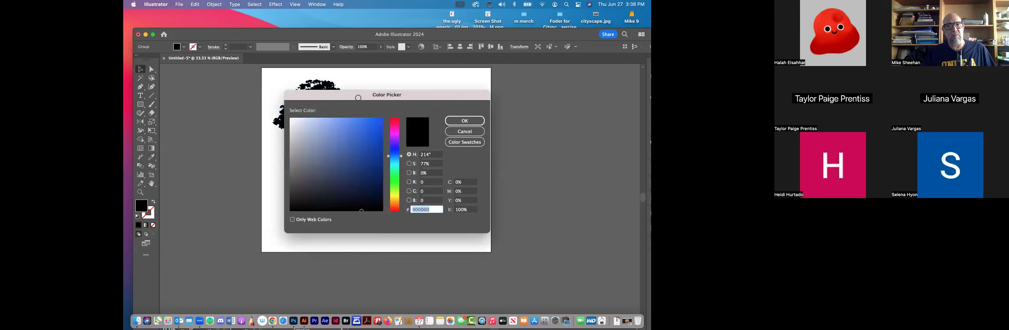
{"action": "left_click_drag", "start_coordinate": [460, 96], "coordinate": [564, 105]}
{"action": "left_click", "coordinate": [423, 152]}
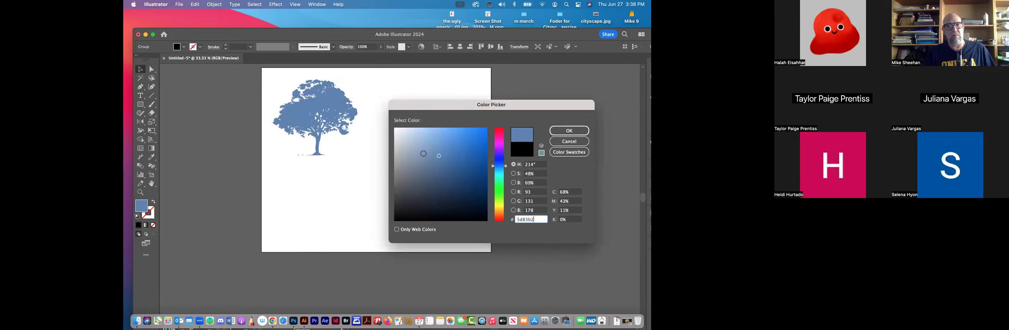
{"action": "left_click", "coordinate": [422, 154]}
{"action": "left_click", "coordinate": [424, 153]}
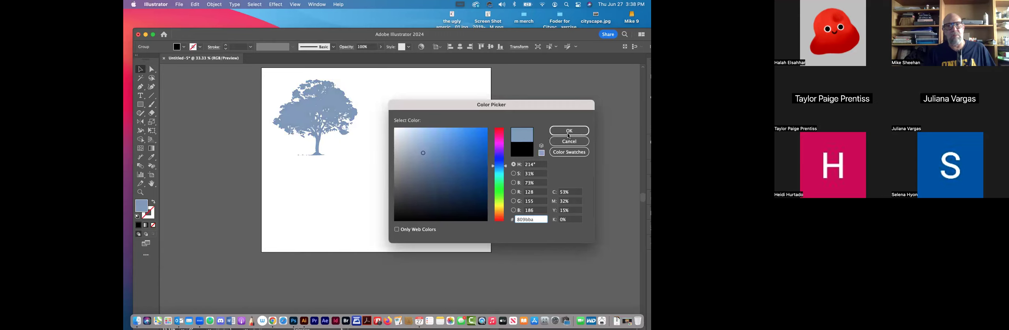
{"action": "left_click", "coordinate": [391, 133]}
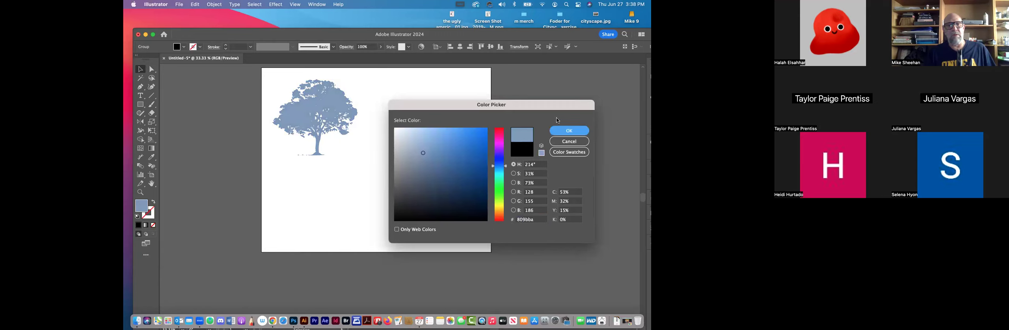
{"action": "key", "text": "Return"}
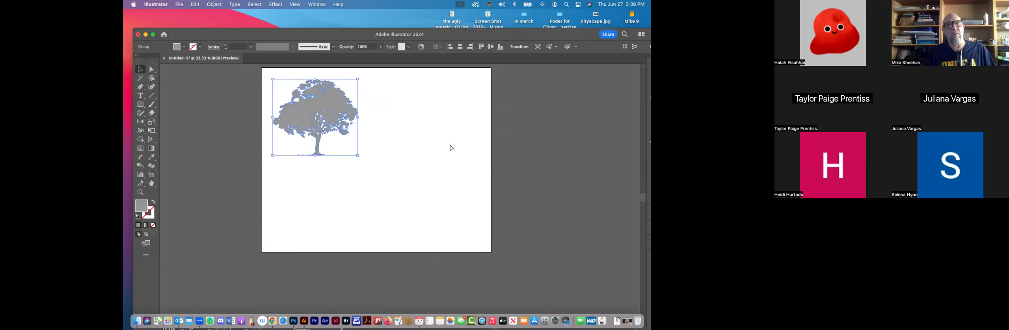
Step: Undo the tree's fill change and try a lighter blue fill, #9daec9
{"action": "key", "text": "super"}
{"action": "key", "text": "super+z"}
{"action": "key", "text": "v"}
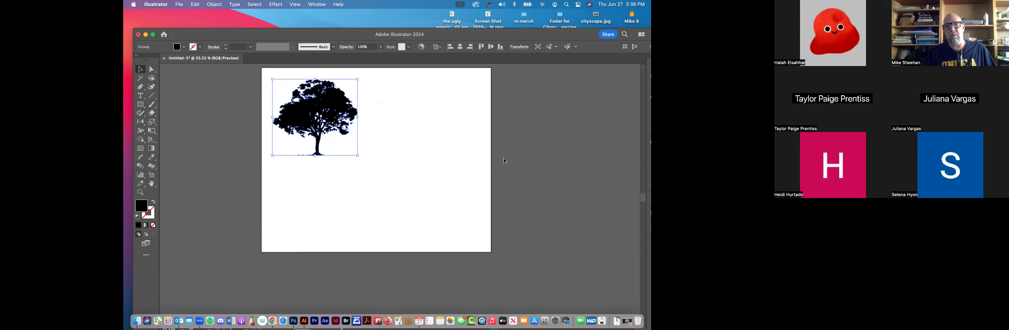
{"action": "type", "text": "7693c1"}
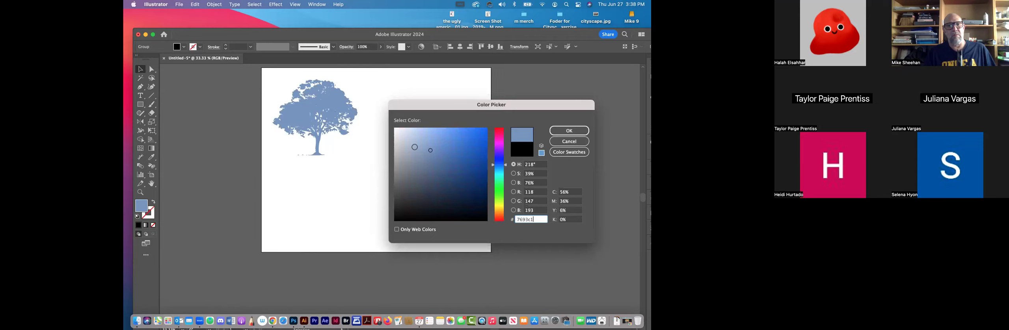
{"action": "left_click", "coordinate": [416, 147]}
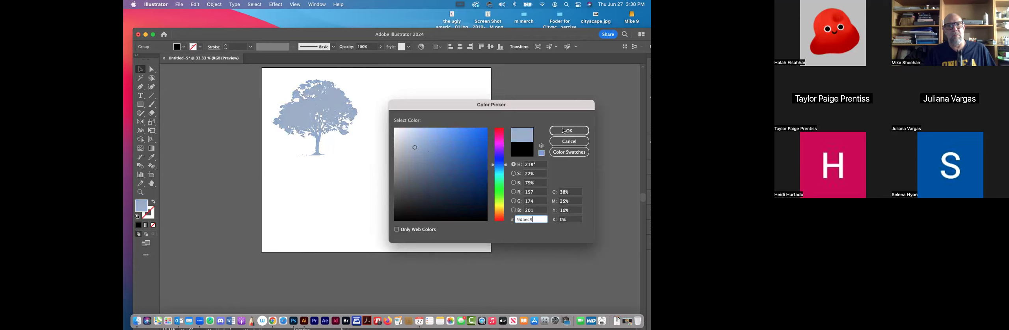
{"action": "left_click", "coordinate": [564, 131]}
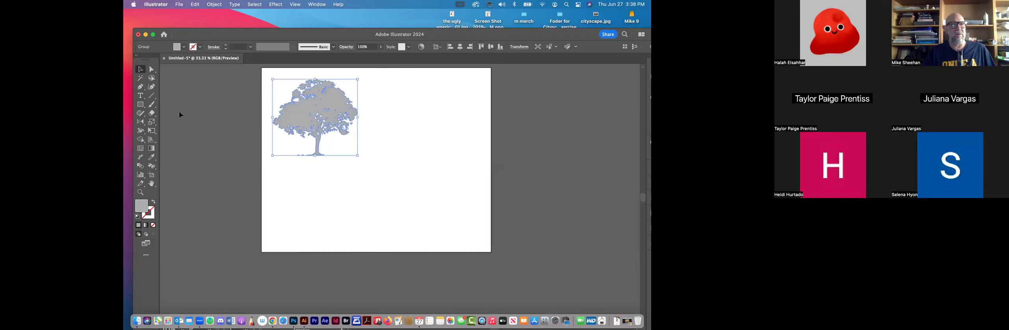
Step: Draw a small upright rectangle in the artboard's lower-right area and fill it with a bright blue swatch
{"action": "key", "text": "m"}
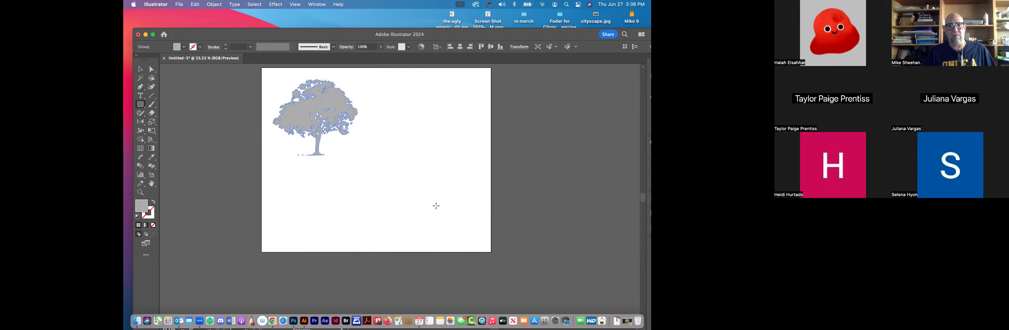
{"action": "left_click_drag", "start_coordinate": [417, 178], "coordinate": [436, 207]}
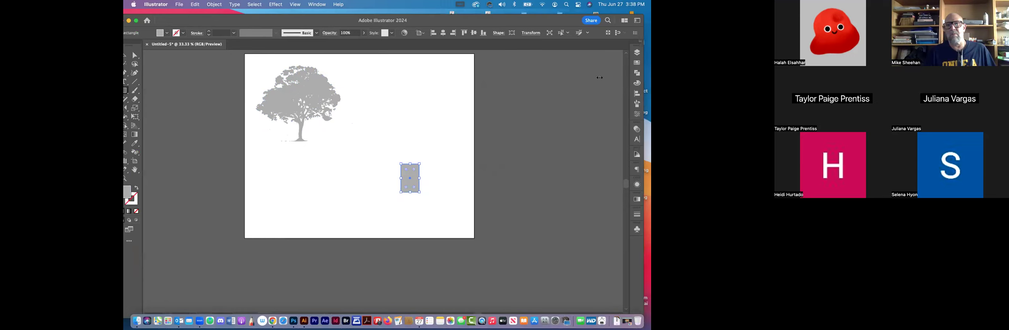
{"action": "left_click", "coordinate": [637, 63]}
{"action": "left_click", "coordinate": [579, 77]}
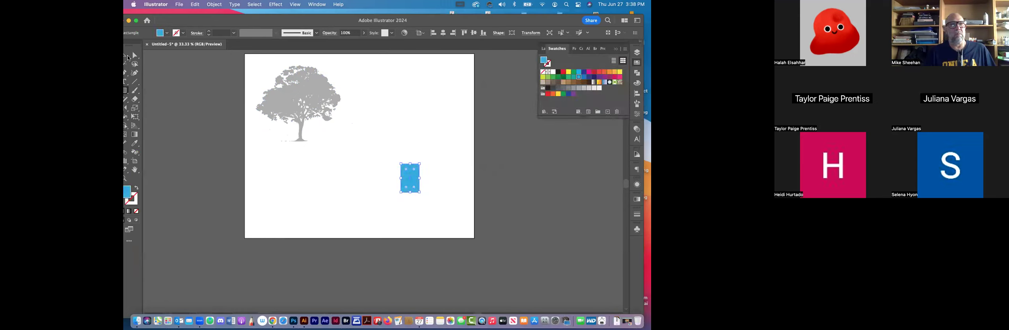
Step: Apply the rectangle's blue to the tree with the Eyedropper, and shift the window to show the whole toolbar
{"action": "left_click", "coordinate": [311, 98]}
{"action": "key", "text": "i"}
{"action": "left_click", "coordinate": [415, 180]}
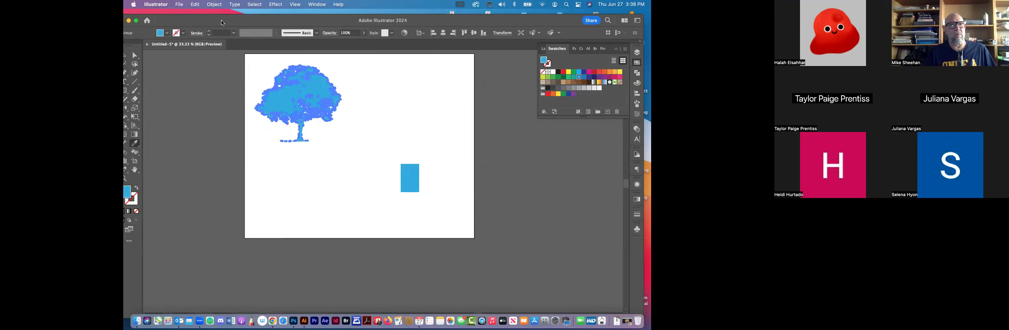
{"action": "left_click_drag", "start_coordinate": [253, 21], "coordinate": [264, 17]}
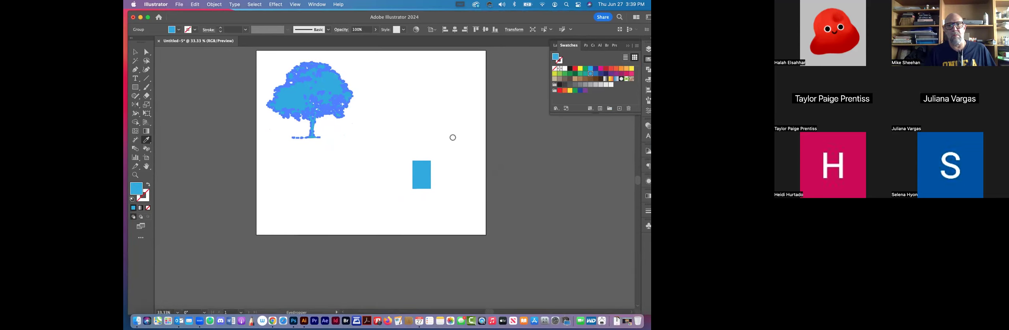
Step: Change the tree's fill to the pale blue #99c2d1
{"action": "type", "text": "28b1e0"}
{"action": "left_click_drag", "start_coordinate": [437, 155], "coordinate": [426, 155]}
{"action": "left_click", "coordinate": [419, 144]}
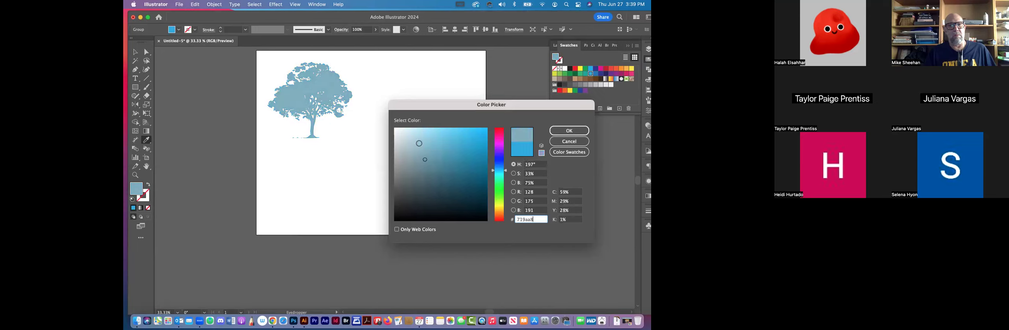
{"action": "left_click", "coordinate": [574, 132]}
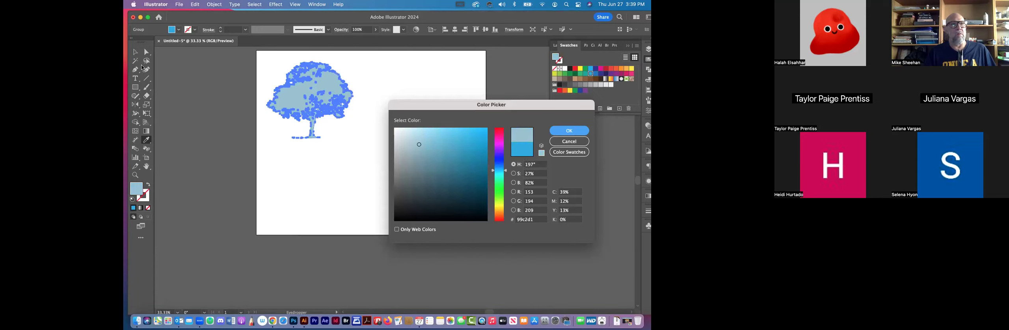
Step: Confirm the tree's pale blue fill and delete the bright blue rectangle from the artboard
{"action": "left_click", "coordinate": [135, 52]}
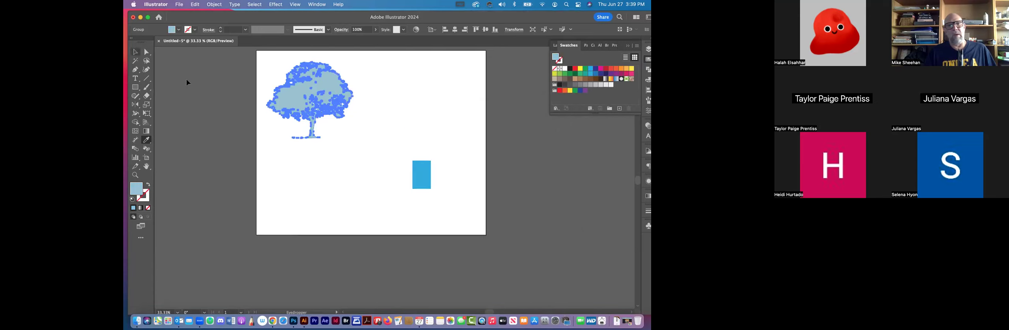
{"action": "left_click", "coordinate": [421, 182]}
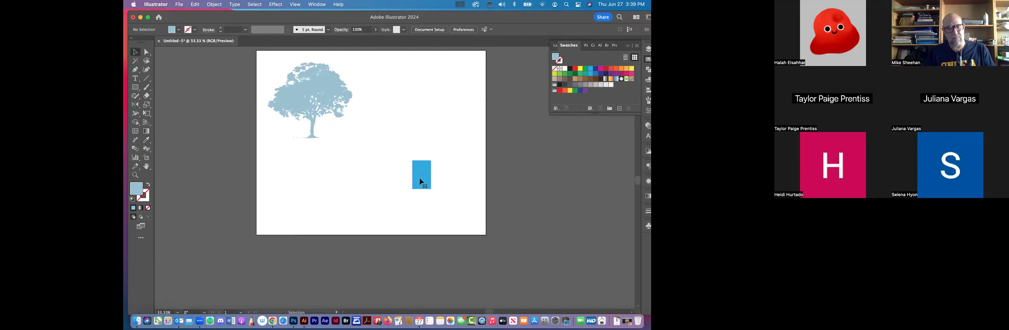
{"action": "key", "text": "Delete"}
Step: Duplicate the tree to its right, overlapping the original, and add a horizontally mirrored copy of that duplicate with the Reflect tool
{"action": "left_click", "coordinate": [326, 93]}
{"action": "left_click_drag", "start_coordinate": [366, 96], "coordinate": [395, 100]}
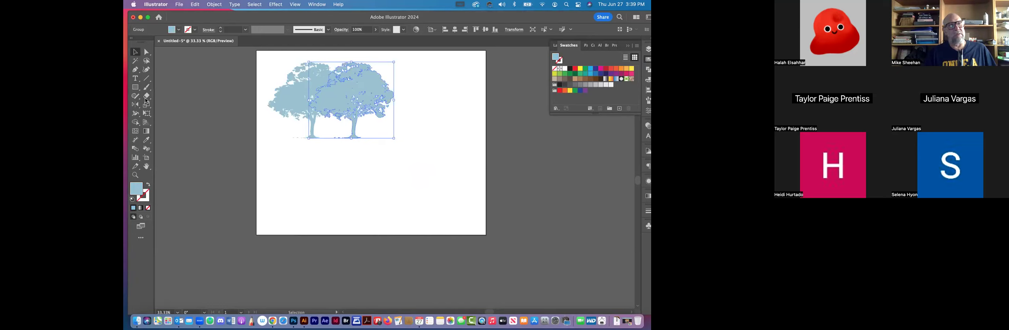
{"action": "key", "text": "o"}
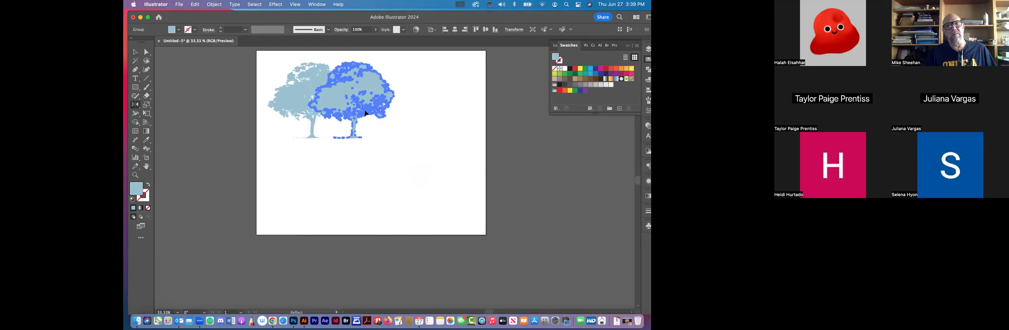
{"action": "left_click_drag", "start_coordinate": [393, 97], "coordinate": [418, 84]}
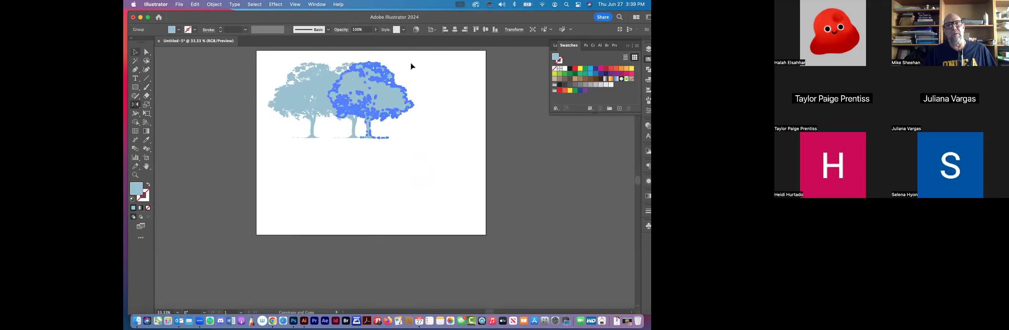
Step: Scale the mirrored tree down and move it so its base lines up with the other trunks
{"action": "key", "text": "v"}
{"action": "left_click_drag", "start_coordinate": [413, 62], "coordinate": [403, 71]}
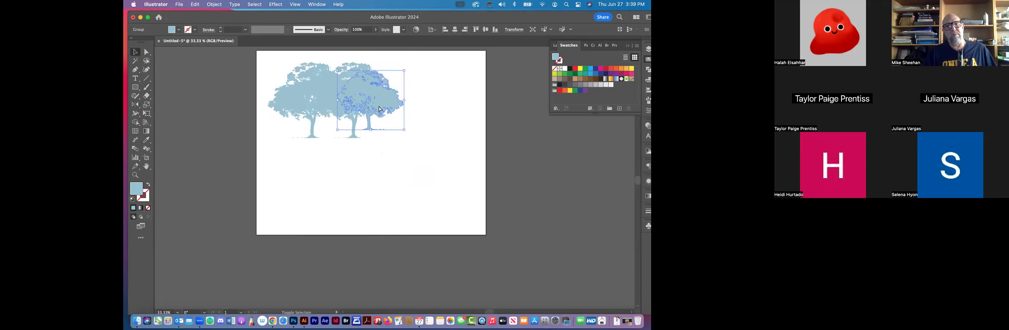
{"action": "key", "text": "Delete"}
{"action": "left_click_drag", "start_coordinate": [384, 110], "coordinate": [385, 108]}
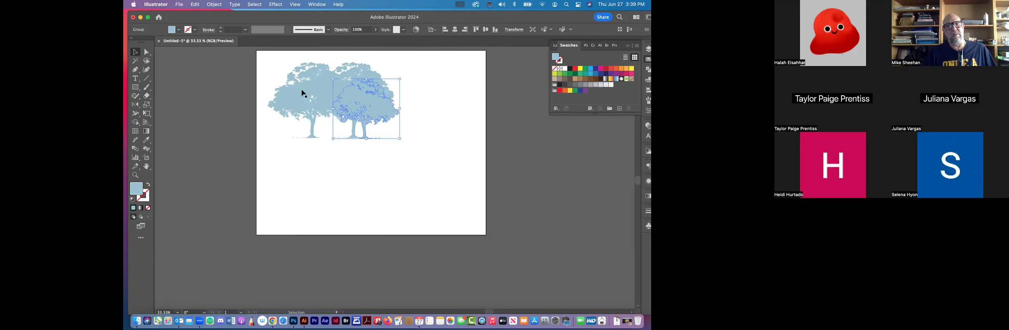
Step: Place a fourth tree copy at the right end of the row and reduce its height
{"action": "key", "text": "cmd+z"}
{"action": "left_click_drag", "start_coordinate": [423, 96], "coordinate": [402, 98]}
{"action": "left_click_drag", "start_coordinate": [473, 165], "coordinate": [435, 101]}
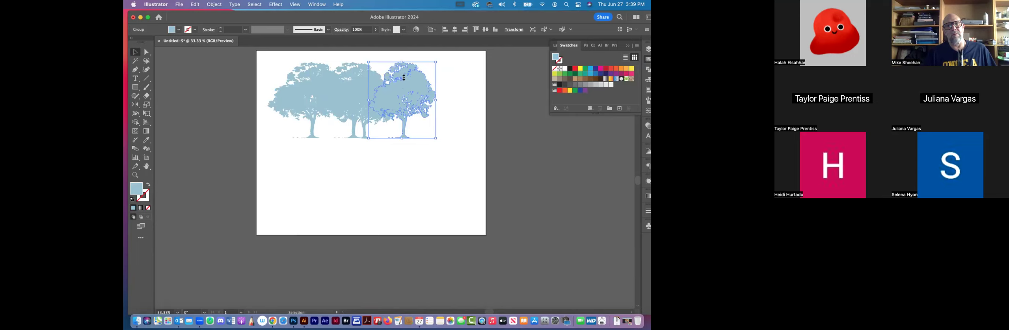
{"action": "left_click_drag", "start_coordinate": [404, 78], "coordinate": [403, 77]}
{"action": "left_click_drag", "start_coordinate": [505, 138], "coordinate": [306, 83]}
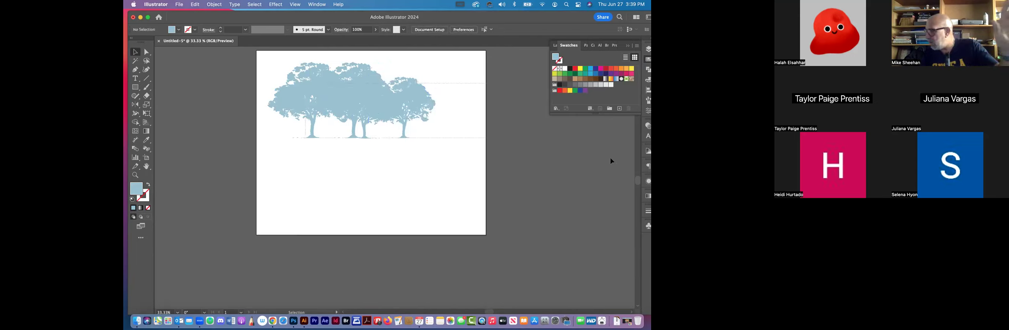
Step: Delete all the trees to leave the artboard empty
{"action": "key", "text": "super+a"}
{"action": "key", "text": "super+shift+a"}
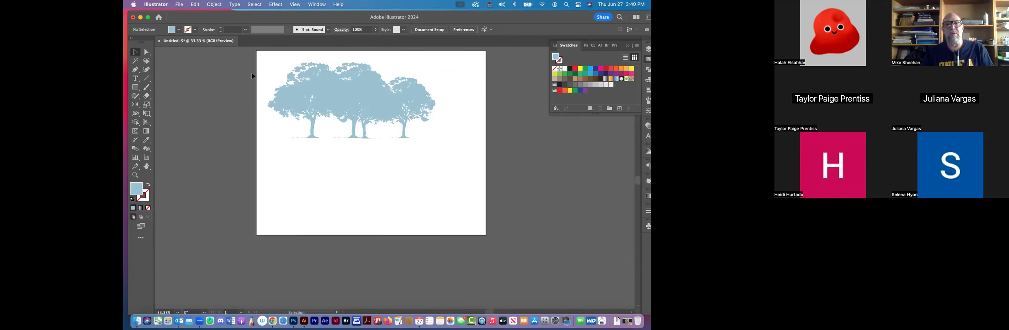
{"action": "left_click", "coordinate": [456, 139]}
{"action": "key", "text": "Delete"}
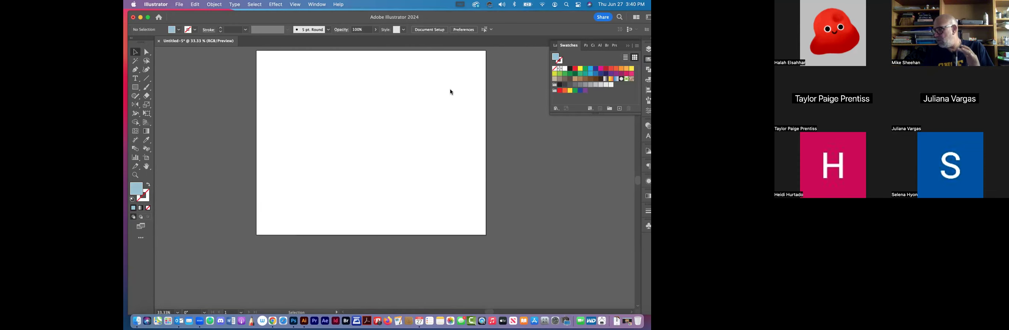
Step: Uncover the 6-27-2024 folder in Finder and open lf.jpg in Photoshop
{"action": "left_click_drag", "start_coordinate": [451, 19], "coordinate": [450, 90]}
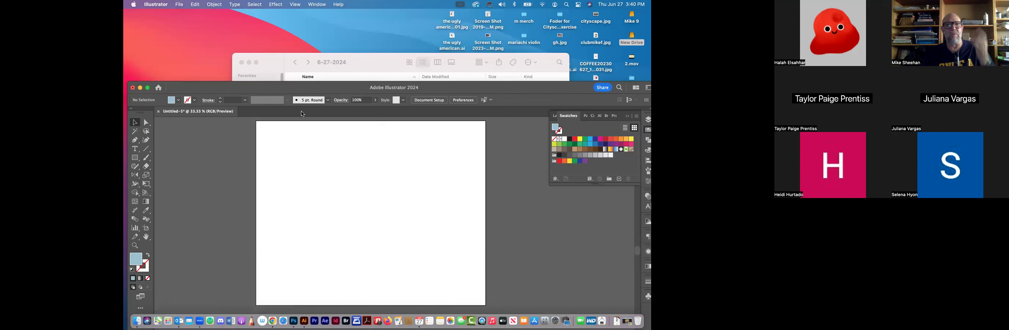
{"action": "left_click", "coordinate": [372, 74]}
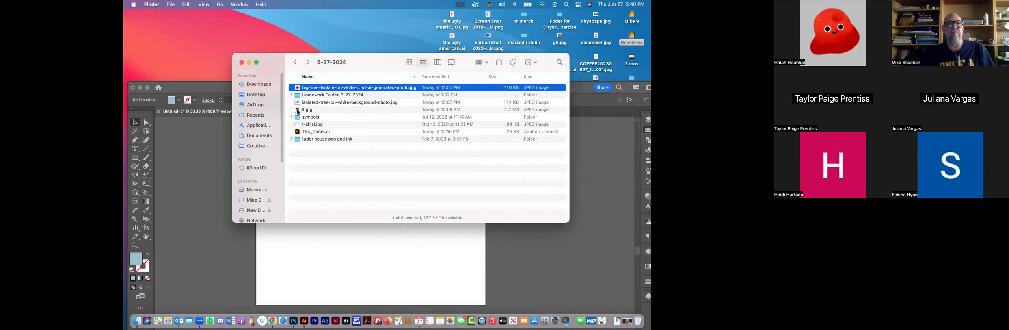
{"action": "left_click", "coordinate": [298, 112]}
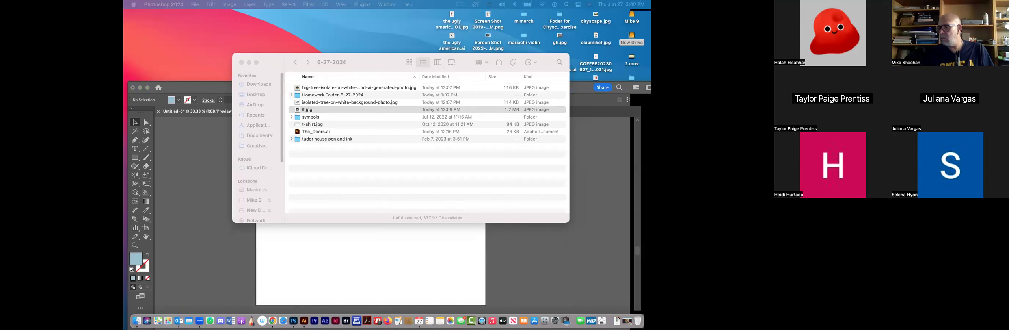
Step: Bring the Photoshop window to the front, shift it fully into view and place the two-column toolbar beside the portrait
{"action": "left_click_drag", "start_coordinate": [649, 14], "coordinate": [241, 7]}
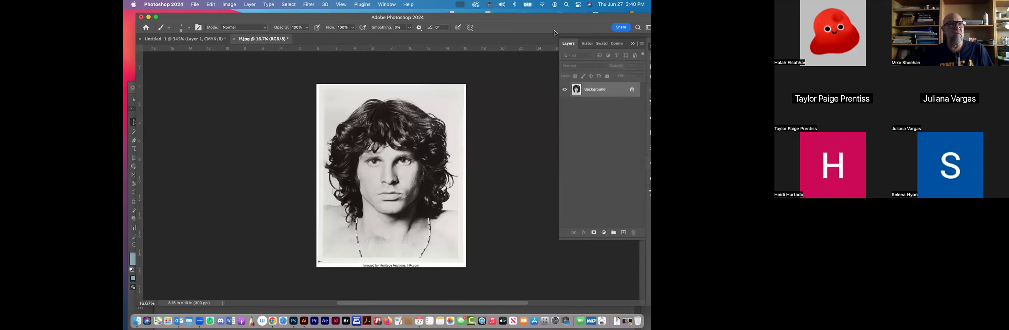
{"action": "left_click", "coordinate": [131, 86]}
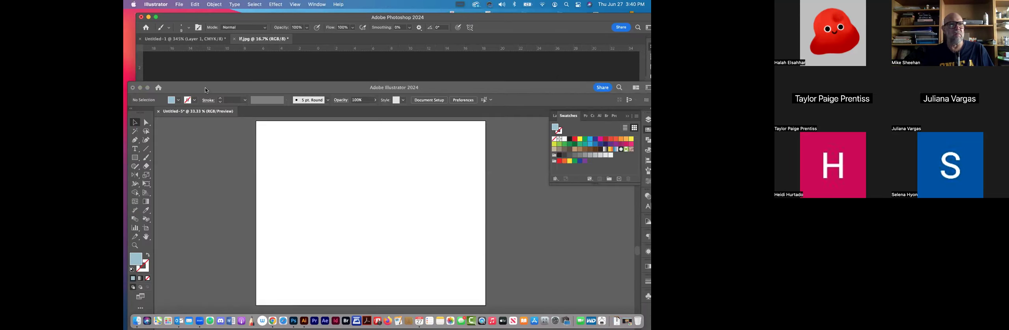
{"action": "left_click", "coordinate": [156, 4]}
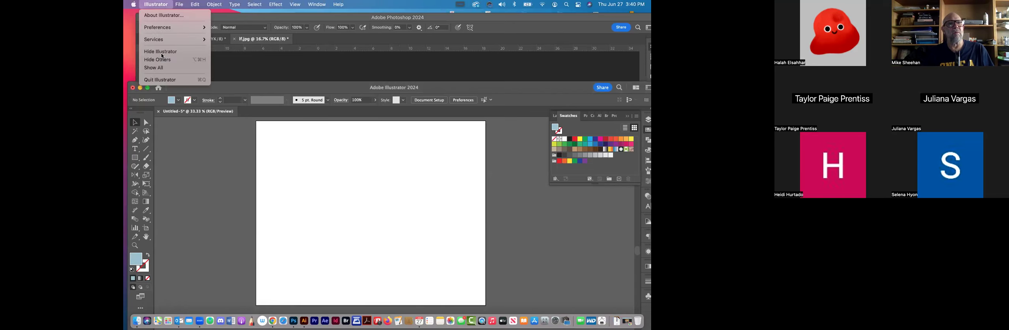
{"action": "key", "text": "Escape"}
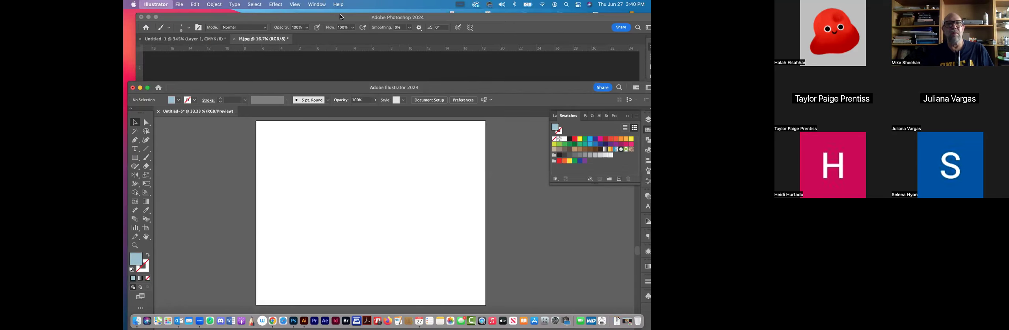
{"action": "left_click", "coordinate": [342, 17]}
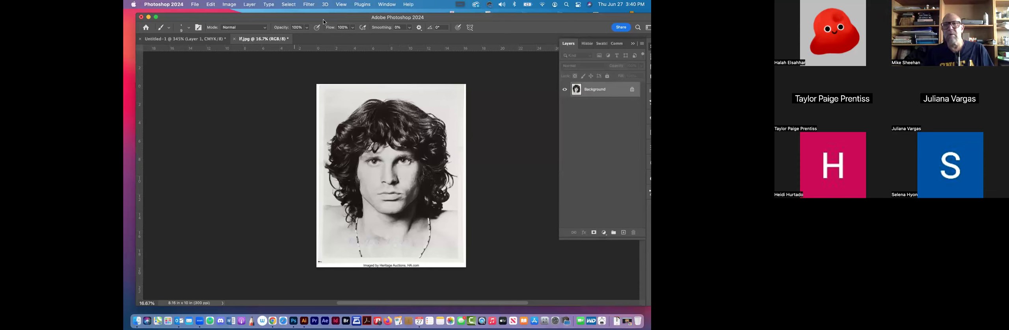
{"action": "double_click", "coordinate": [324, 19]}
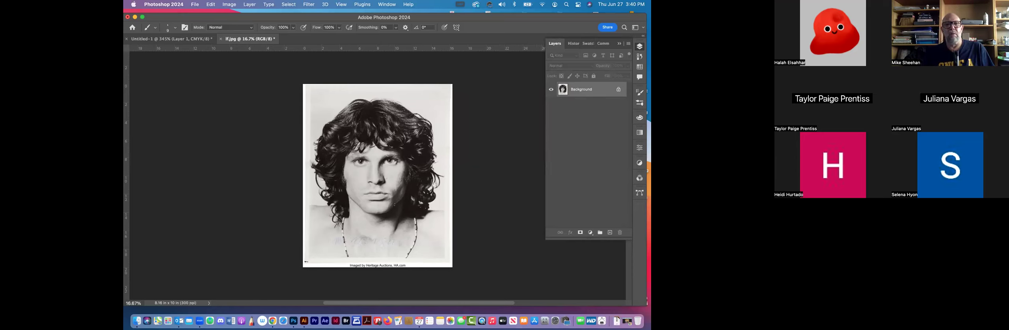
{"action": "key", "text": "Tab"}
{"action": "left_click_drag", "start_coordinate": [235, 73], "coordinate": [234, 73]}
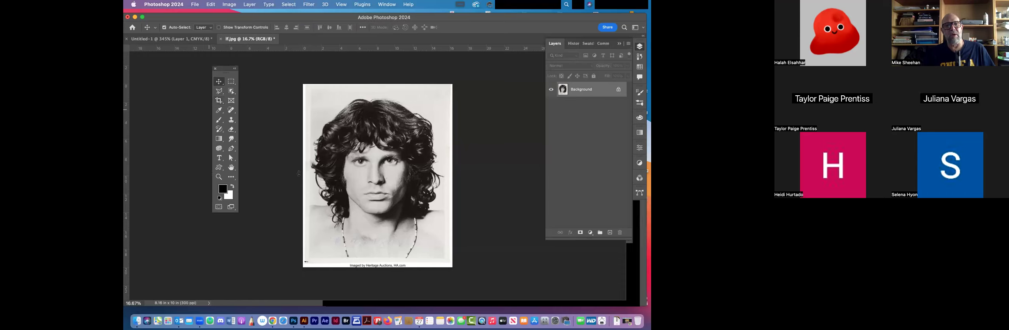
Step: Crop the portrait to about 7.7 × 8.7 in, removing the white border and the caption under the photo
{"action": "key", "text": "c"}
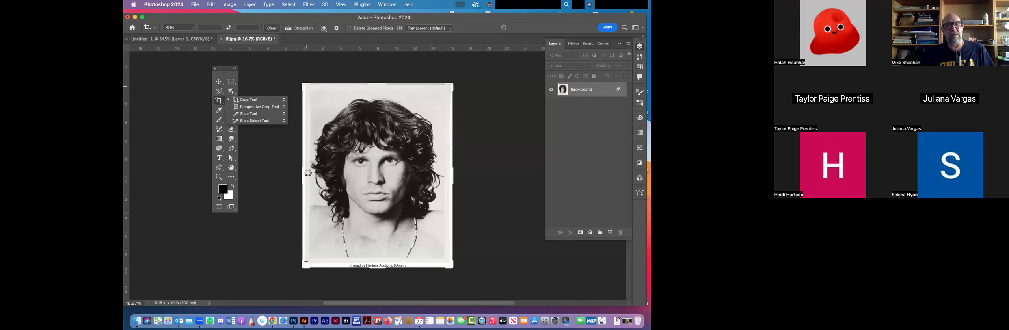
{"action": "left_click_drag", "start_coordinate": [303, 176], "coordinate": [308, 177]}
{"action": "left_click_drag", "start_coordinate": [451, 177], "coordinate": [449, 183]}
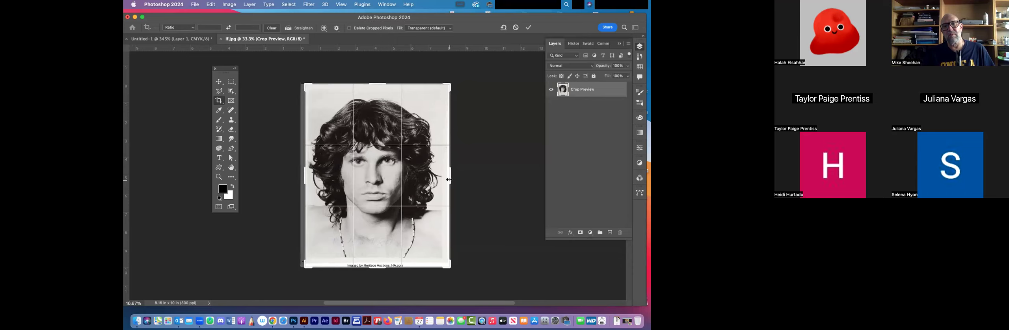
{"action": "left_click_drag", "start_coordinate": [450, 180], "coordinate": [448, 181]}
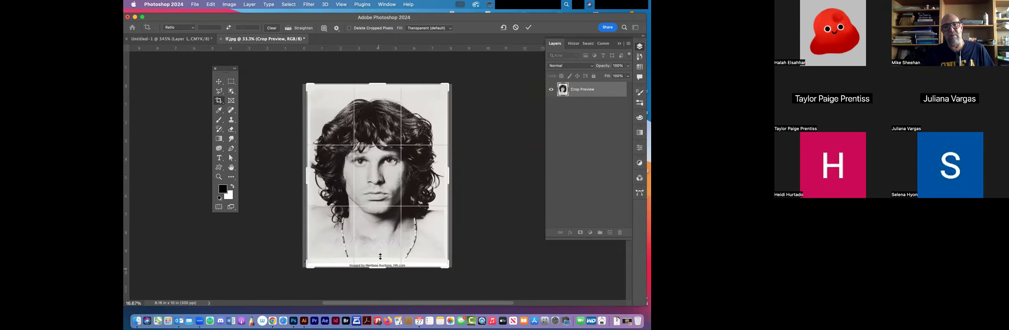
{"action": "left_click_drag", "start_coordinate": [380, 262], "coordinate": [380, 264]}
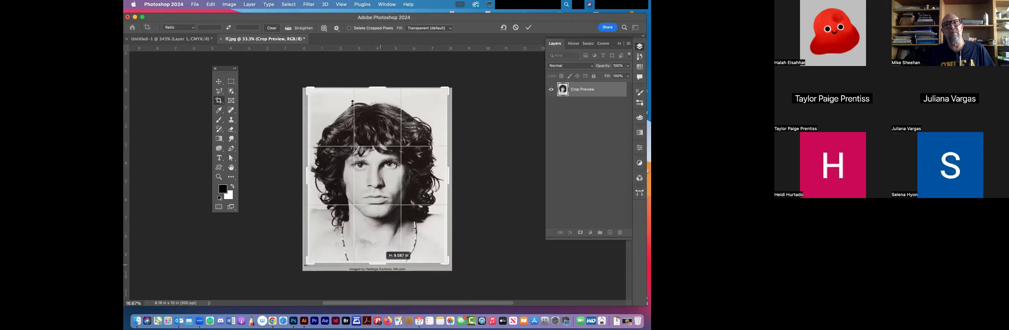
{"action": "left_click_drag", "start_coordinate": [376, 90], "coordinate": [475, 128]}
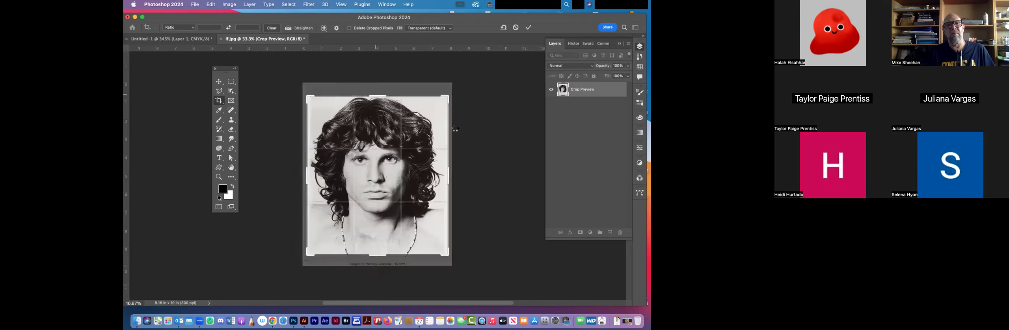
{"action": "key", "text": "Return"}
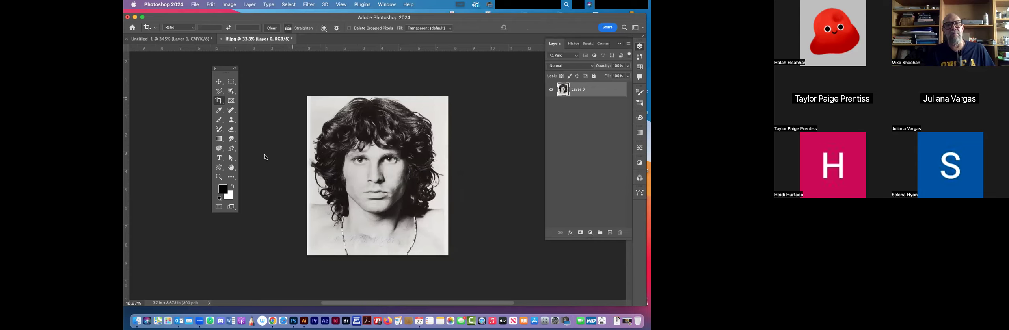
Step: Whiten the portrait's background with Levels by sampling a white point in the light grey area near the photo's upper edge
{"action": "left_click", "coordinate": [219, 110]}
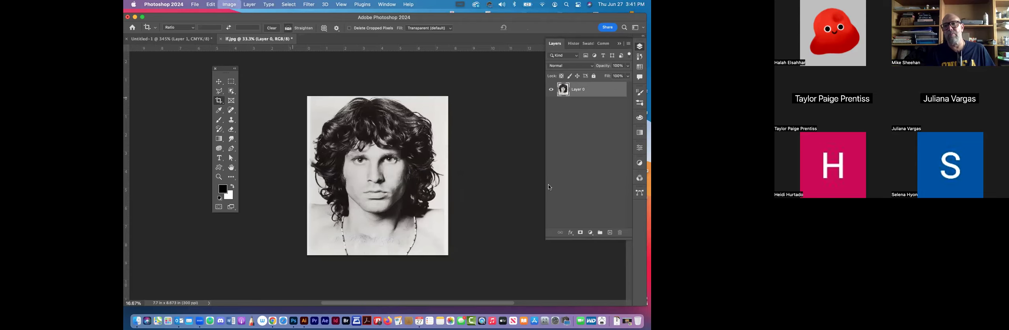
{"action": "key", "text": "super+l"}
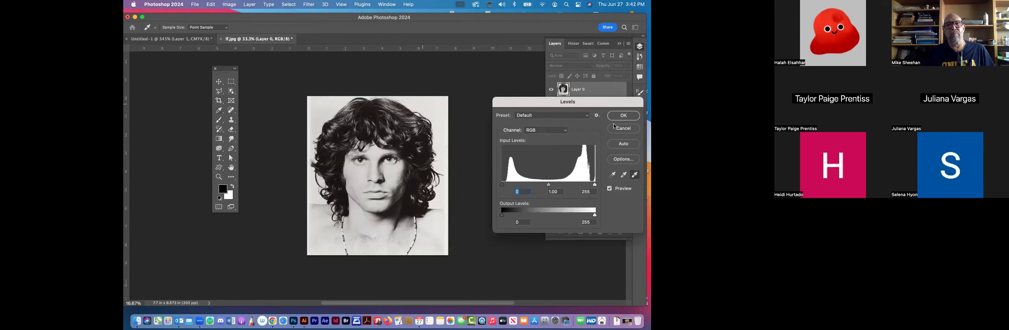
{"action": "left_click", "coordinate": [425, 101]}
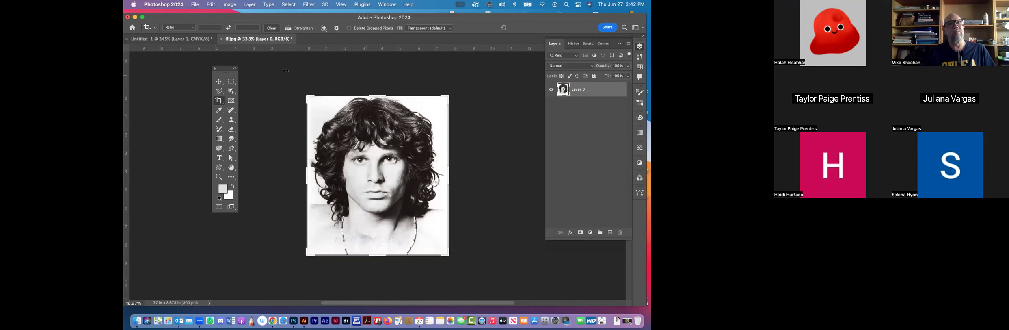
Step: Flatten the portrait and save lf.jpg as a Progressive JPEG at quality 12 (Maximum) while closing the document
{"action": "left_click", "coordinate": [220, 38]}
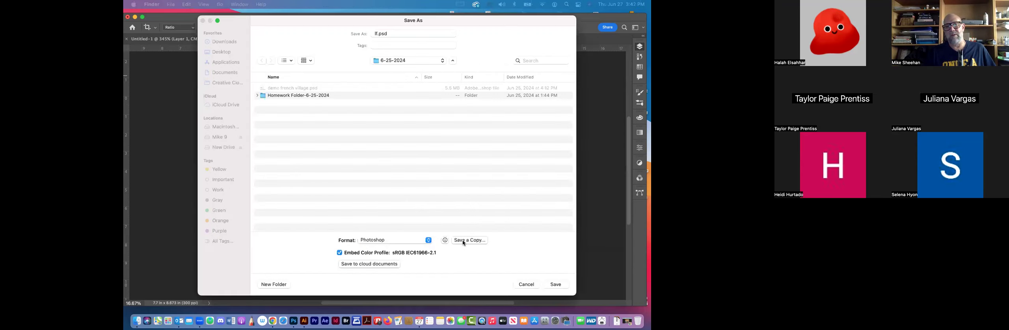
{"action": "left_click", "coordinate": [528, 286]}
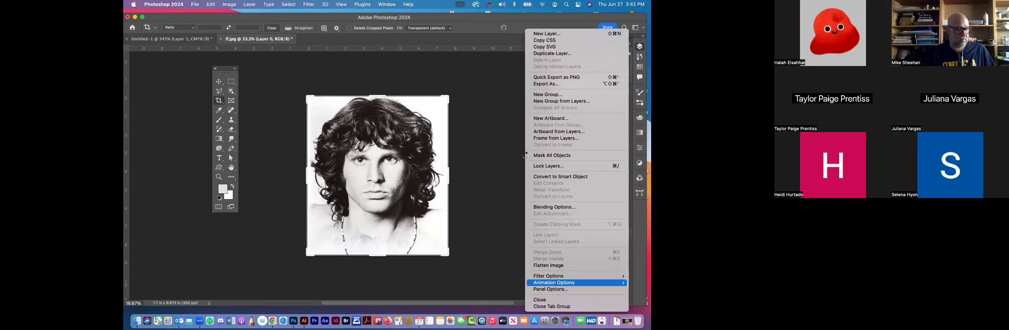
{"action": "left_click", "coordinate": [546, 265]}
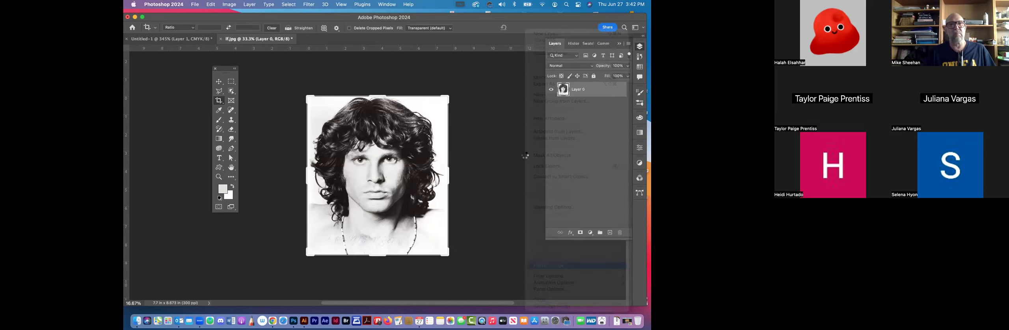
{"action": "left_click", "coordinate": [220, 40]}
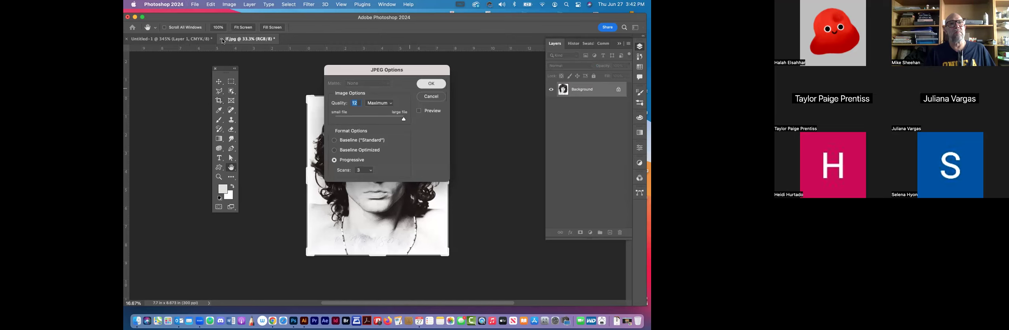
{"action": "key", "text": "Return"}
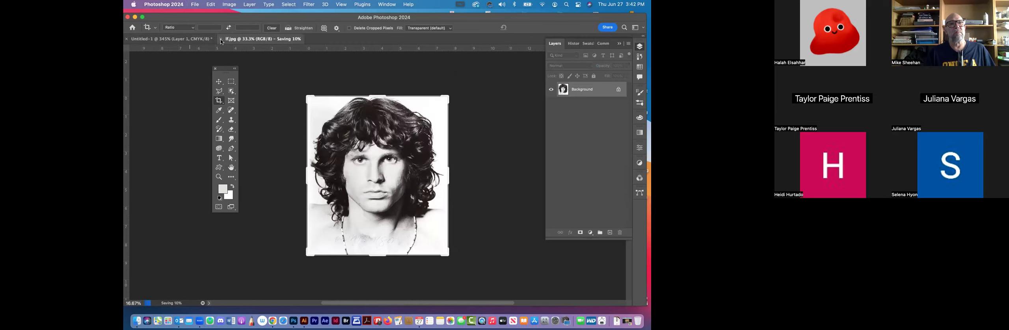
Step: Close lf.jpg once its save completes and activate the Move tool
{"action": "left_click", "coordinate": [221, 39]}
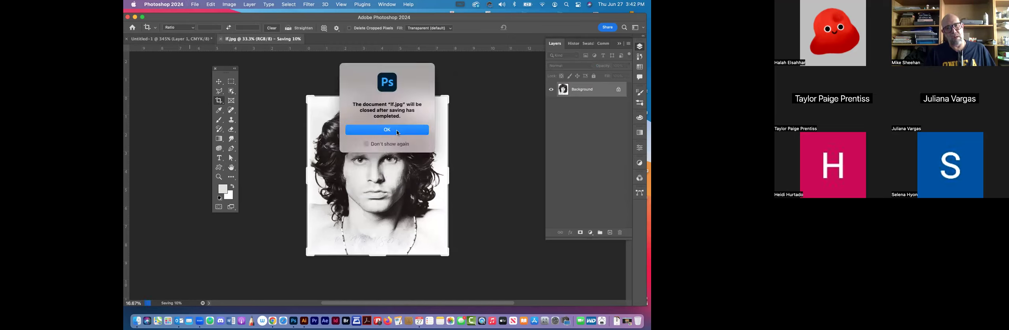
{"action": "left_click", "coordinate": [399, 132]}
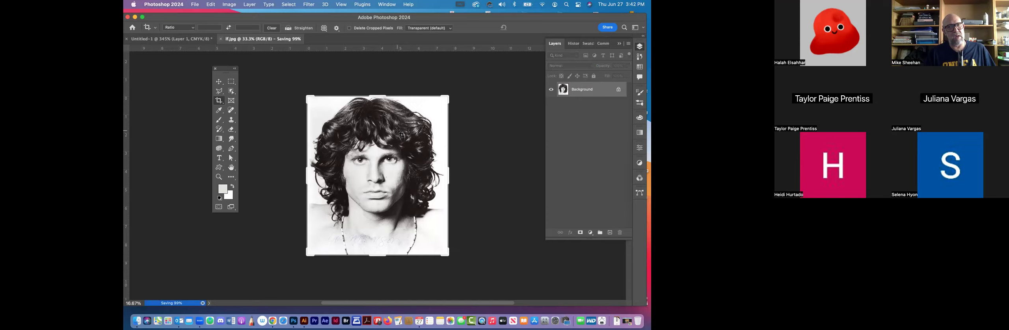
{"action": "left_click", "coordinate": [219, 82]}
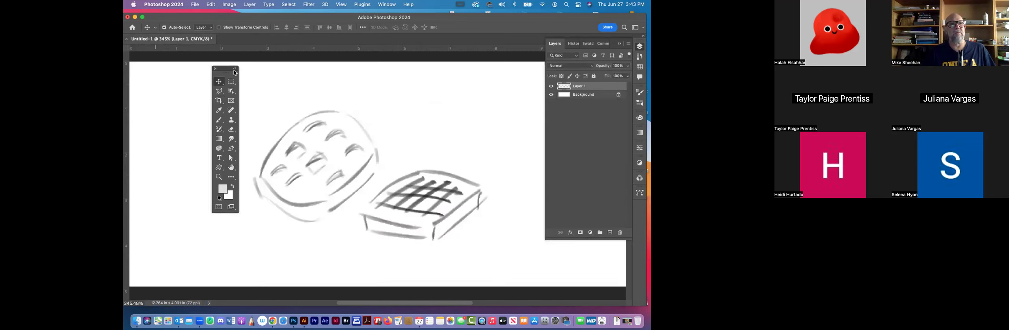
Step: Close the Untitled-1 sketch without saving it and hide Photoshop
{"action": "key", "text": "super+w"}
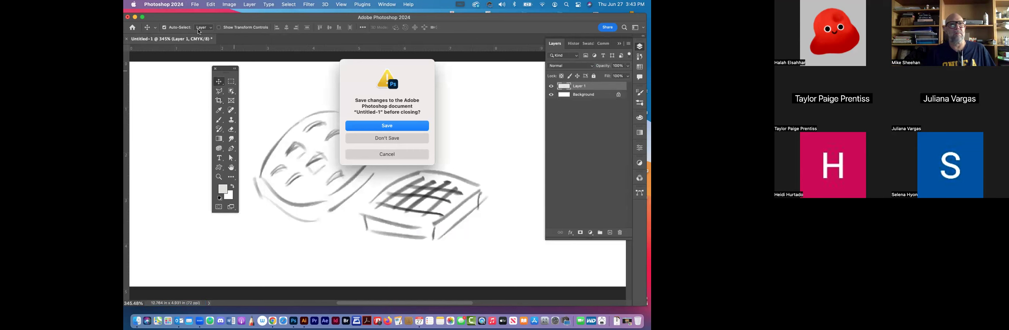
{"action": "key", "text": "super+d"}
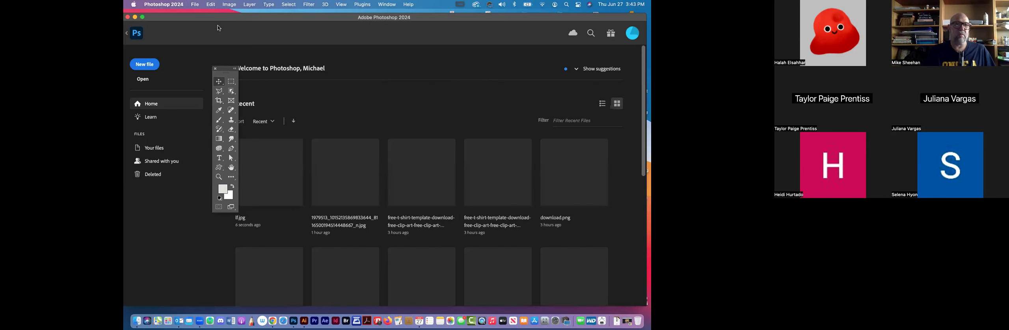
{"action": "key", "text": "super+h"}
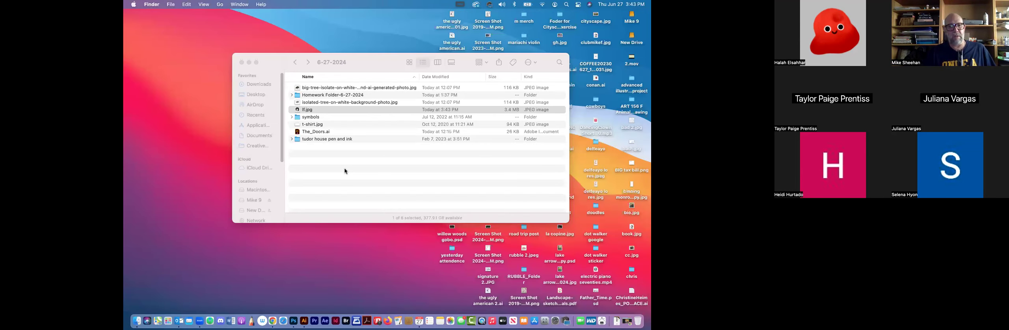
Step: Switch to Illustrator and place lf.jpg from the 6-27-2024 folder onto the blank artboard, keeping the document window fully in view
{"action": "left_click", "coordinate": [345, 171]}
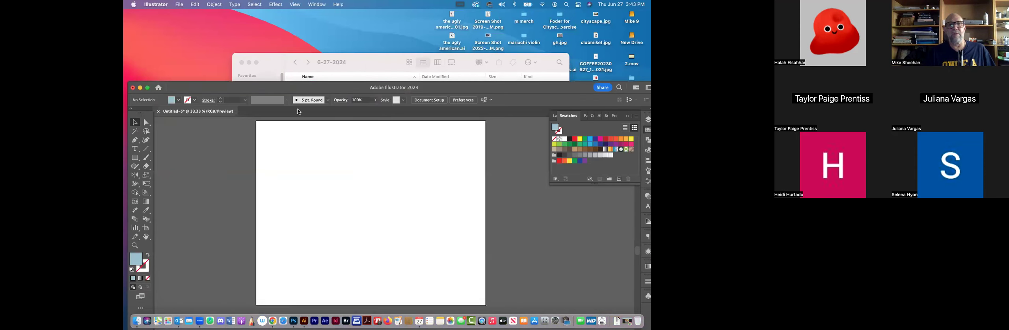
{"action": "left_click", "coordinate": [311, 69]}
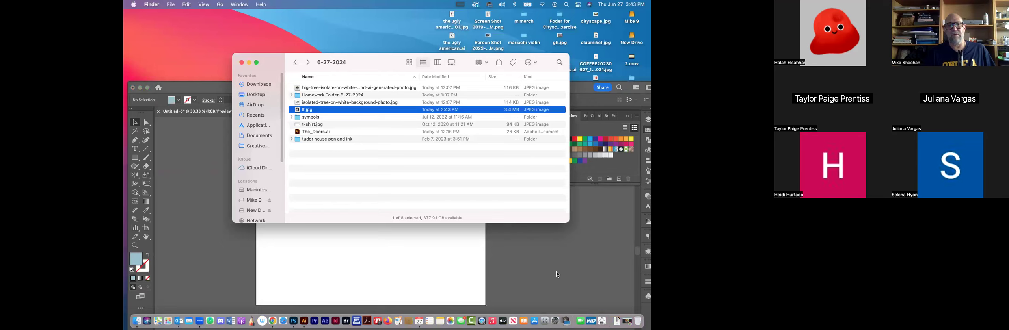
{"action": "key", "text": "super+Tab"}
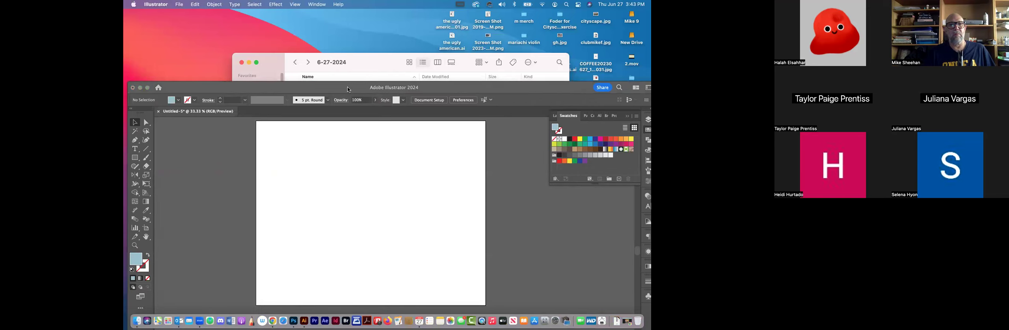
{"action": "left_click_drag", "start_coordinate": [342, 87], "coordinate": [342, 93]}
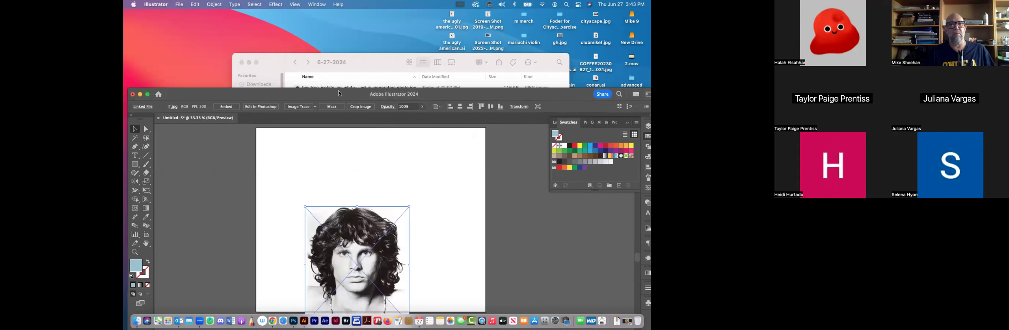
{"action": "left_click_drag", "start_coordinate": [337, 93], "coordinate": [341, 68]}
{"action": "left_click_drag", "start_coordinate": [333, 21], "coordinate": [336, 23]}
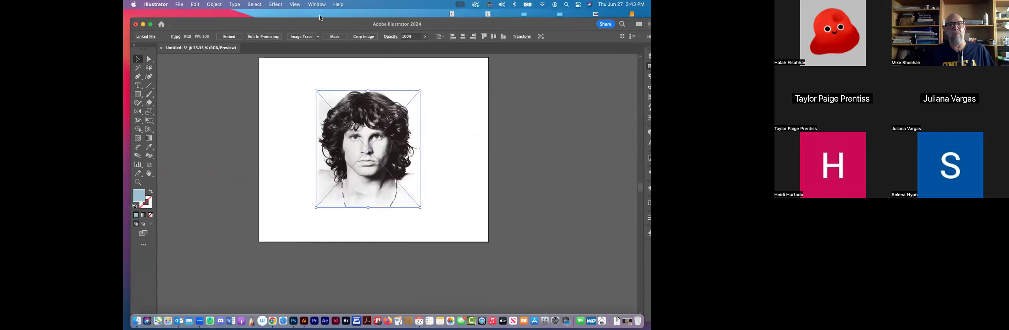
Step: Run Image Trace on the portrait in Black and White mode with Ignore Color and Preview on, accepting the slow tracing of the large image
{"action": "left_click", "coordinate": [316, 4]}
{"action": "key", "text": "3"}
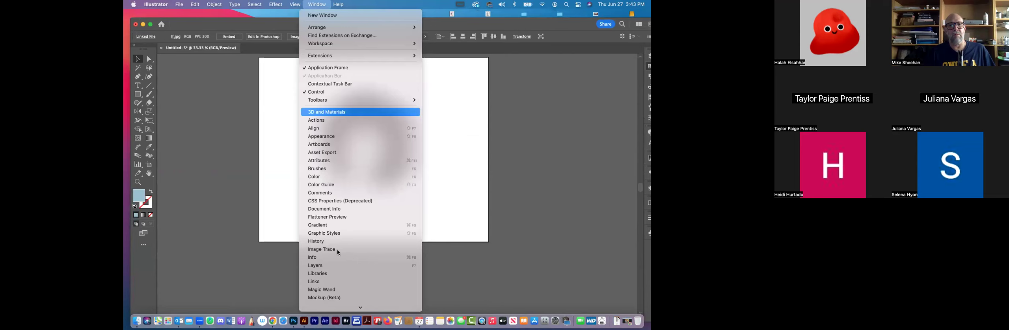
{"action": "left_click", "coordinate": [338, 250]}
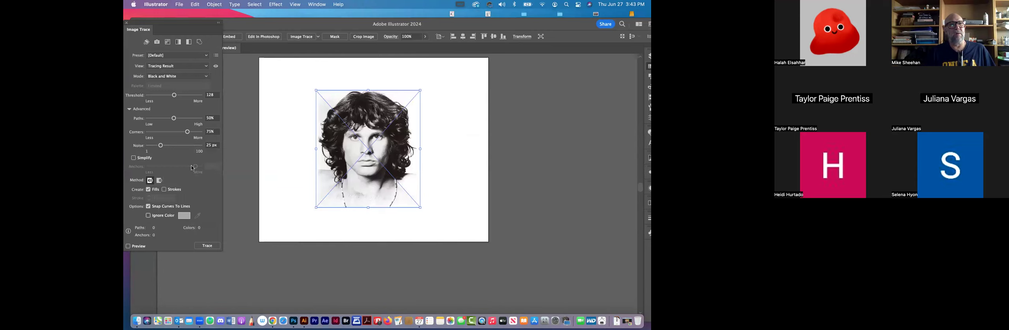
{"action": "left_click", "coordinate": [148, 215]}
{"action": "left_click", "coordinate": [128, 247]}
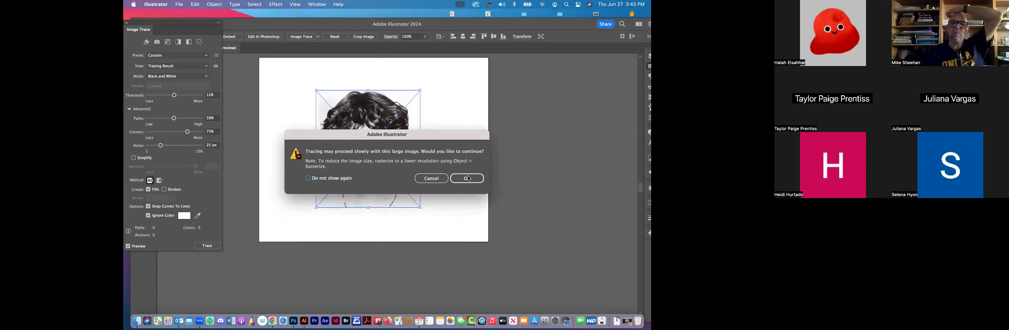
{"action": "left_click", "coordinate": [466, 180]}
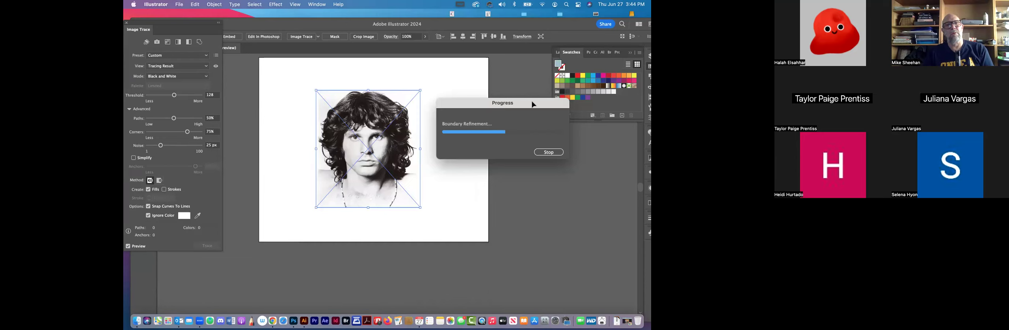
Step: Raise the portrait trace's Threshold to 184 and its Paths to 82%
{"action": "left_click_drag", "start_coordinate": [175, 97], "coordinate": [184, 97]}
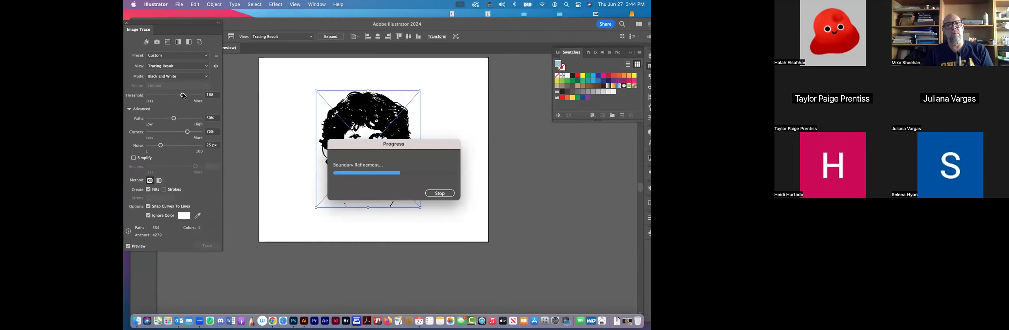
{"action": "left_click_drag", "start_coordinate": [183, 96], "coordinate": [193, 95]}
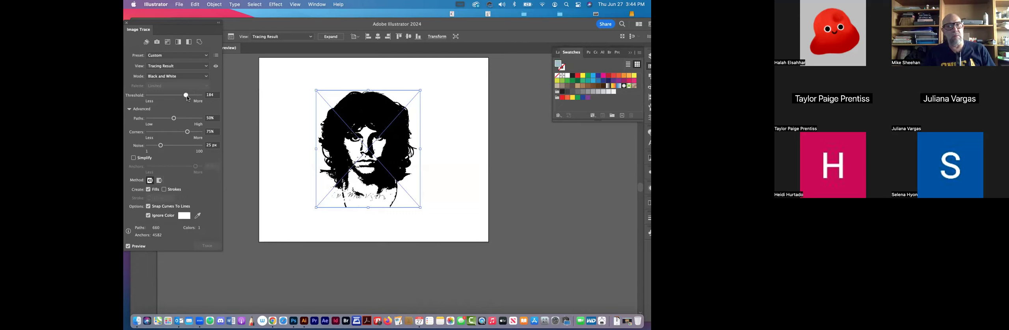
{"action": "left_click", "coordinate": [186, 95]}
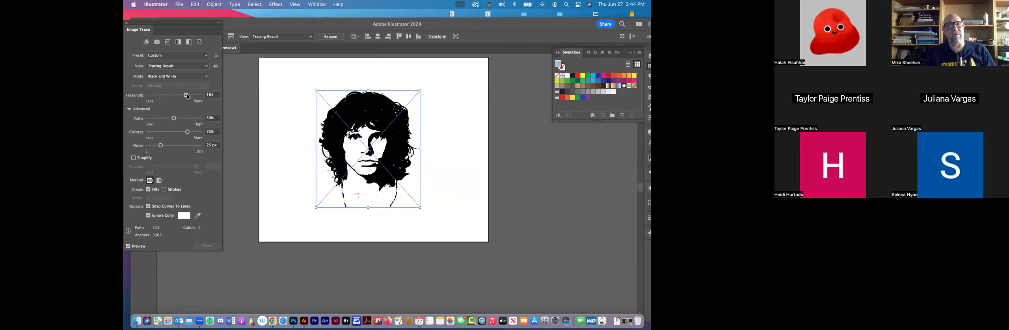
{"action": "left_click", "coordinate": [169, 119]}
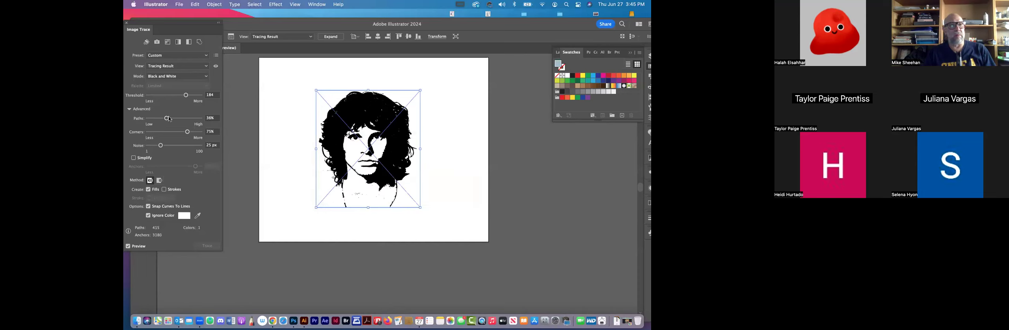
{"action": "left_click_drag", "start_coordinate": [169, 119], "coordinate": [193, 117]}
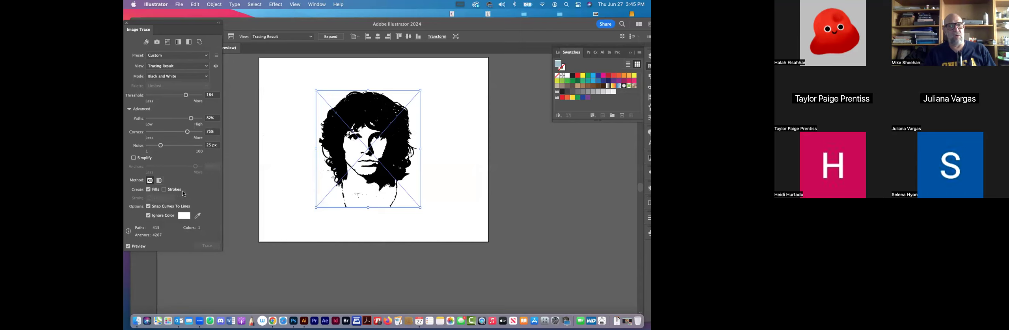
Step: Expand the traced portrait with Object and Fill, and move it off the artboard to the empty canvas on its right
{"action": "left_click_drag", "start_coordinate": [220, 28], "coordinate": [244, 26]}
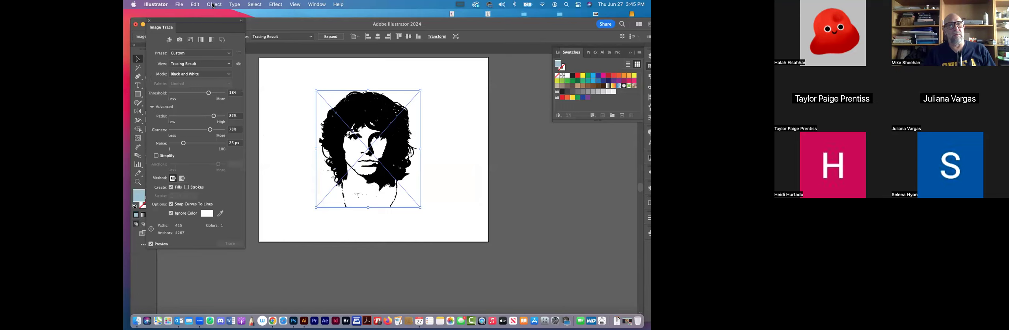
{"action": "left_click", "coordinate": [213, 4]}
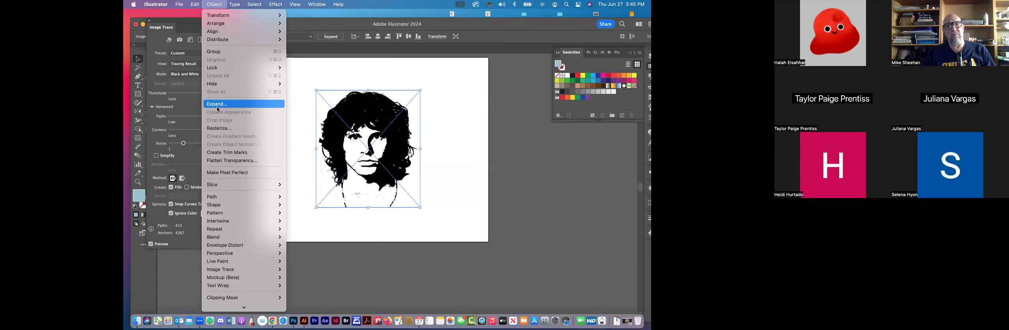
{"action": "left_click", "coordinate": [219, 109]}
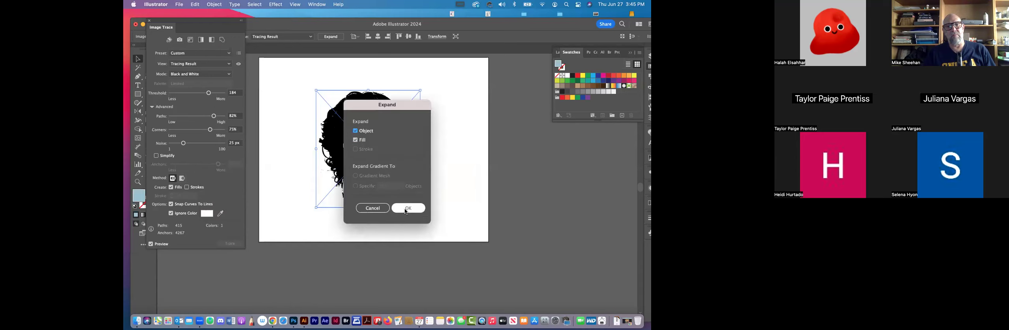
{"action": "left_click", "coordinate": [407, 209]}
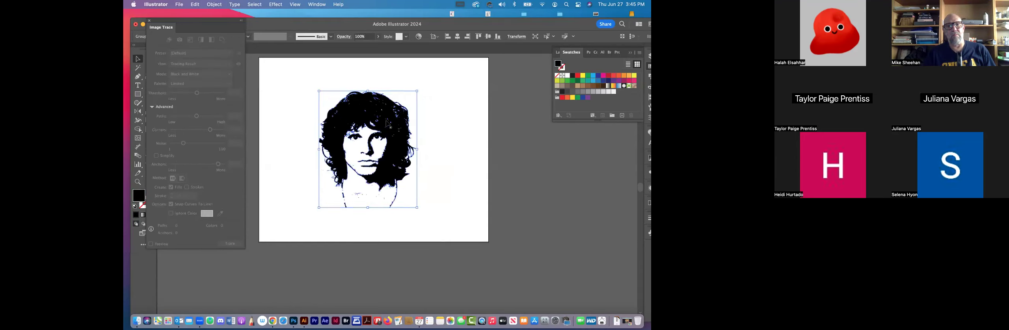
{"action": "left_click_drag", "start_coordinate": [390, 119], "coordinate": [573, 153]}
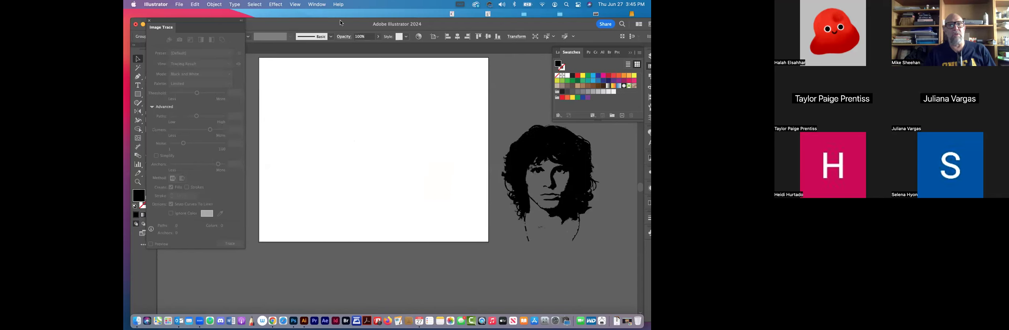
{"action": "left_click", "coordinate": [342, 141]}
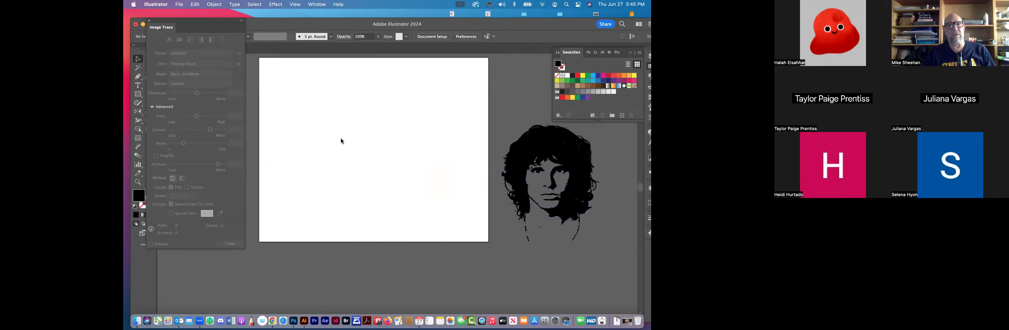
Step: Place t-shirt.jpg from the 6-27-2024 folder into the Illustrator document
{"action": "left_click_drag", "start_coordinate": [304, 24], "coordinate": [303, 138]}
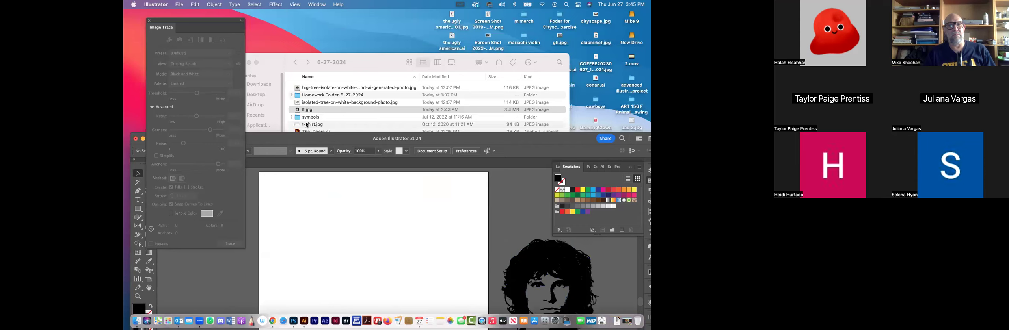
{"action": "left_click_drag", "start_coordinate": [296, 126], "coordinate": [336, 268]}
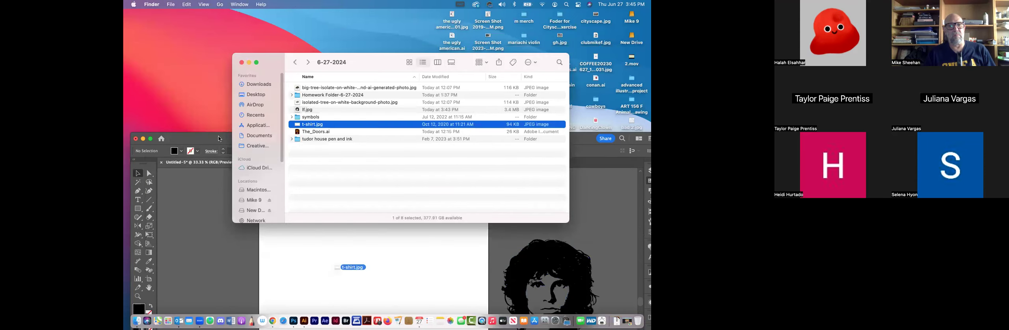
{"action": "key", "text": "super+Tab"}
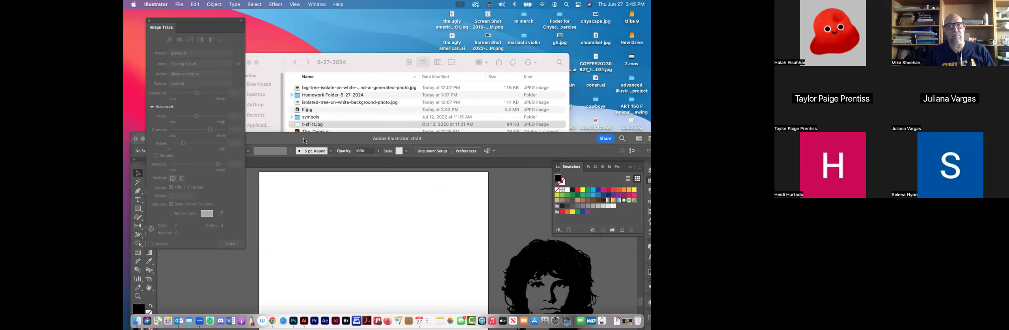
{"action": "left_click", "coordinate": [323, 144]}
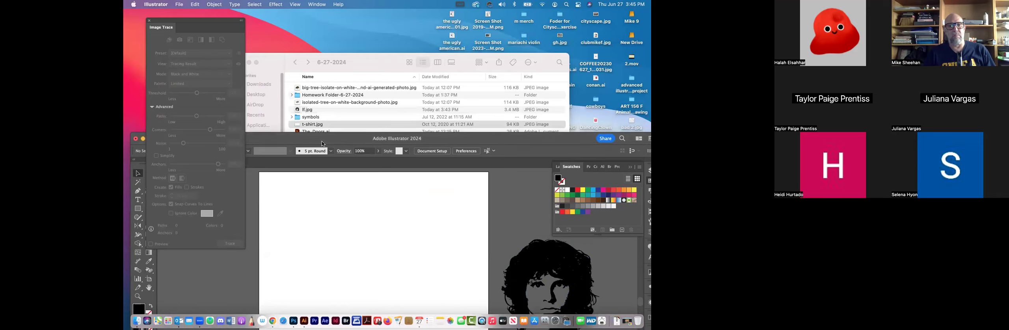
{"action": "double_click", "coordinate": [333, 138]}
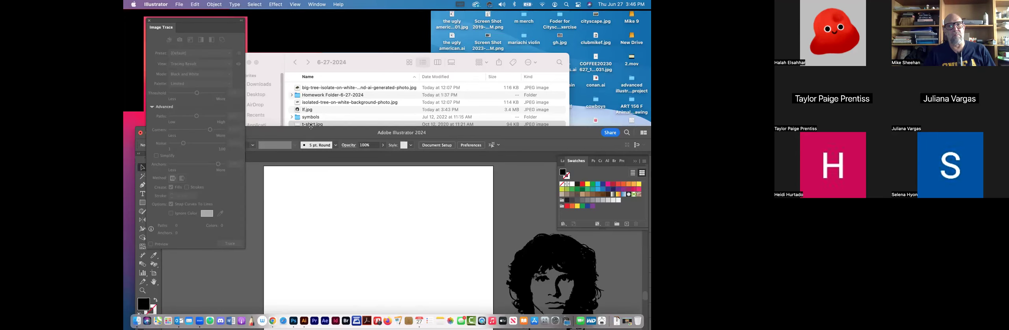
{"action": "left_click", "coordinate": [298, 124]}
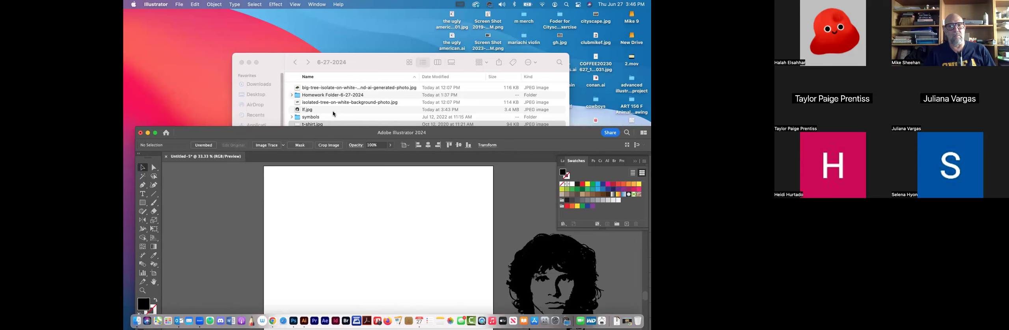
Step: Shift the t-shirt template to the left so it no longer covers the traced portrait beside the artboard
{"action": "left_click_drag", "start_coordinate": [334, 132], "coordinate": [326, 49]}
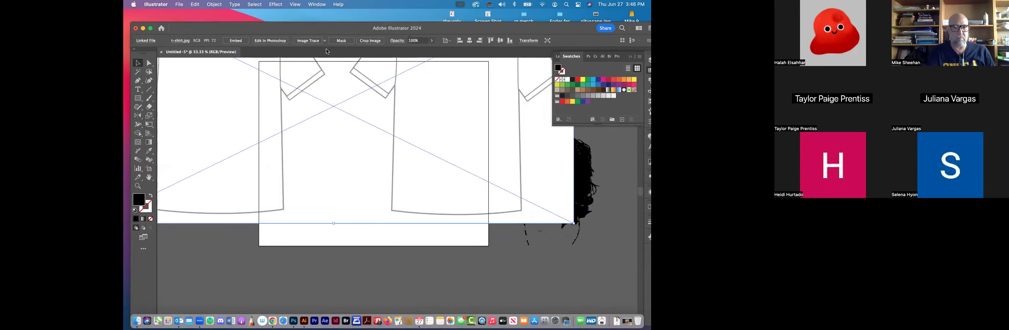
{"action": "key", "text": "super+minus"}
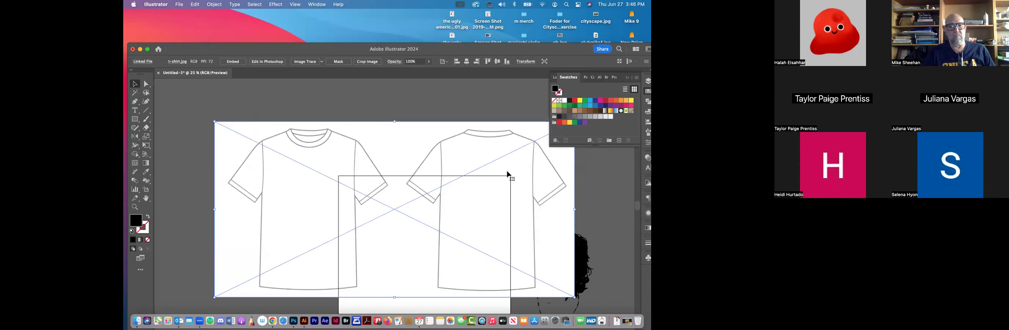
{"action": "left_click_drag", "start_coordinate": [299, 178], "coordinate": [273, 179]}
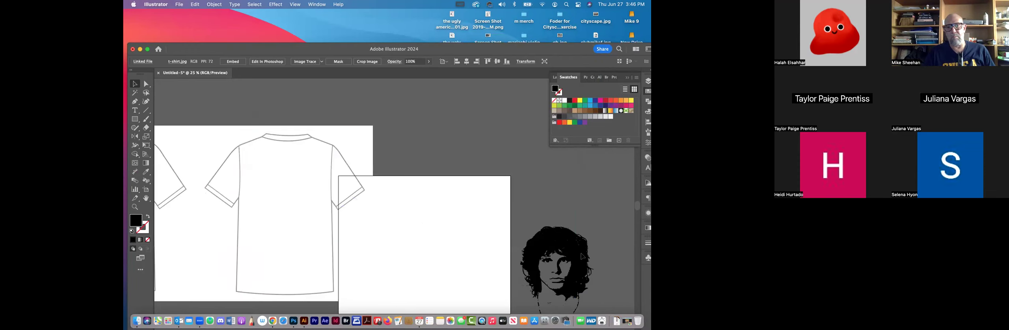
Step: Move the traced portrait onto the chest of the right-hand shirt and arrange it in front of the t-shirt template
{"action": "mouse_move", "coordinate": [583, 256]}
{"action": "left_mouse_down"}
{"action": "mouse_move", "coordinate": [429, 243]}
{"action": "mouse_move", "coordinate": [276, 183]}
{"action": "left_mouse_up"}
{"action": "key", "text": "super+z"}
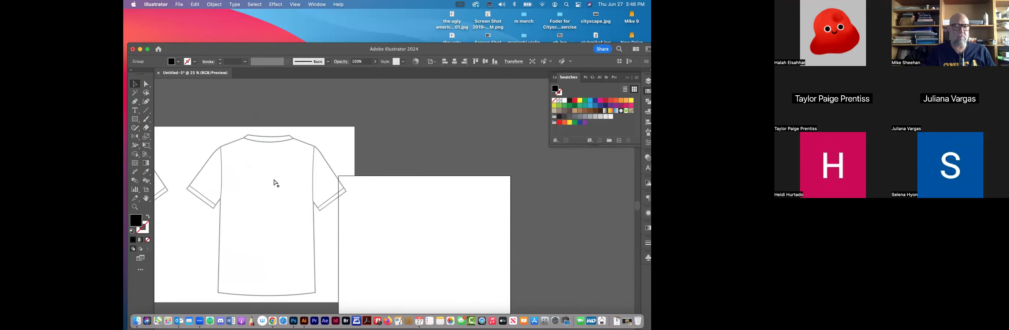
{"action": "key", "text": "super+z"}
{"action": "key", "text": "super+z"}
{"action": "key", "text": "super+z"}
{"action": "key", "text": "super+z"}
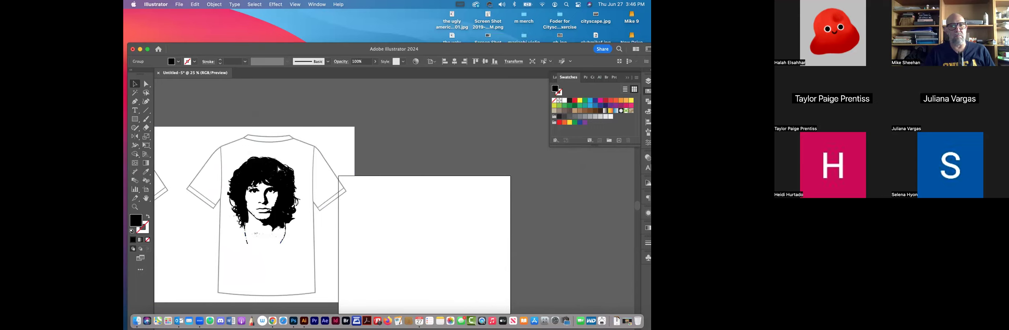
{"action": "key", "text": "super+z"}
{"action": "key", "text": "super+z"}
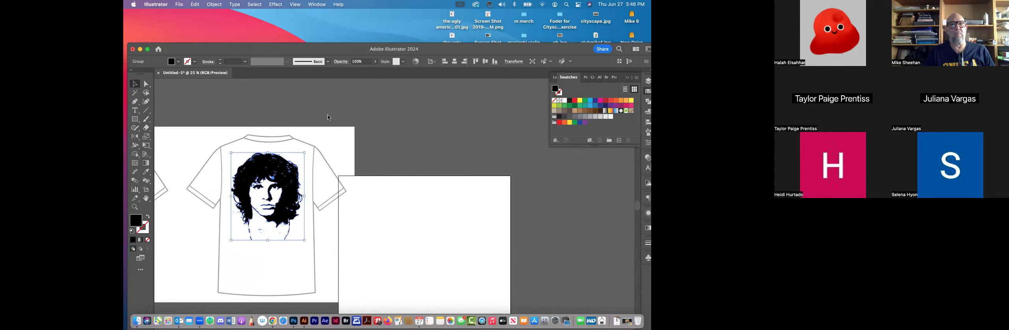
Step: Move the Illustrator window out of the way and open The_Doors.ai from the 6-27-2024 folder
{"action": "left_click_drag", "start_coordinate": [361, 55], "coordinate": [360, 139]}
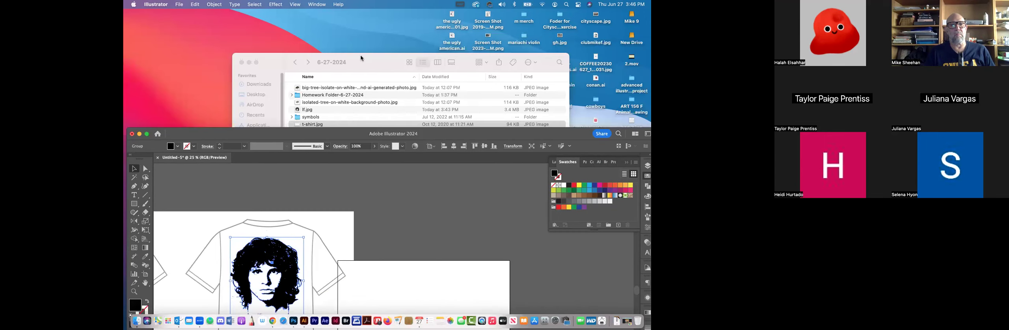
{"action": "left_click", "coordinate": [306, 131]}
{"action": "key", "text": "Down"}
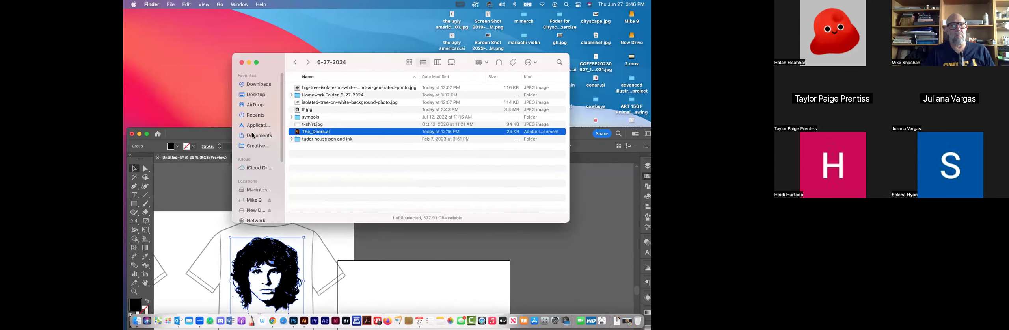
{"action": "key", "text": "super+o"}
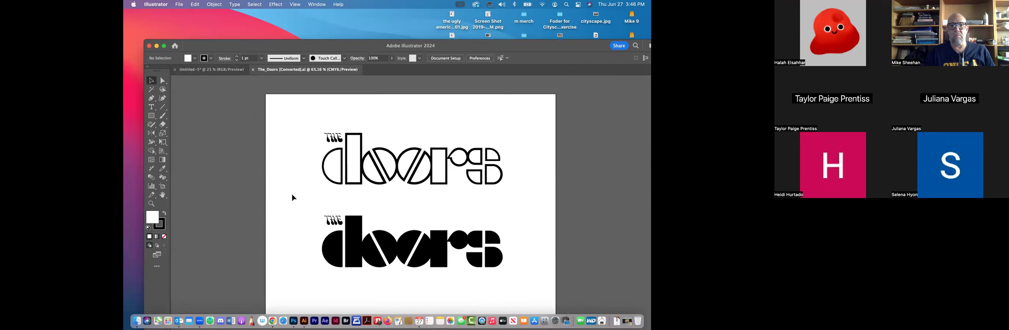
Step: Copy the solid black Doors logo into the t-shirt document, position it on the shirt just below the portrait, and deselect it
{"action": "left_click", "coordinate": [396, 253]}
{"action": "key", "text": "super+c"}
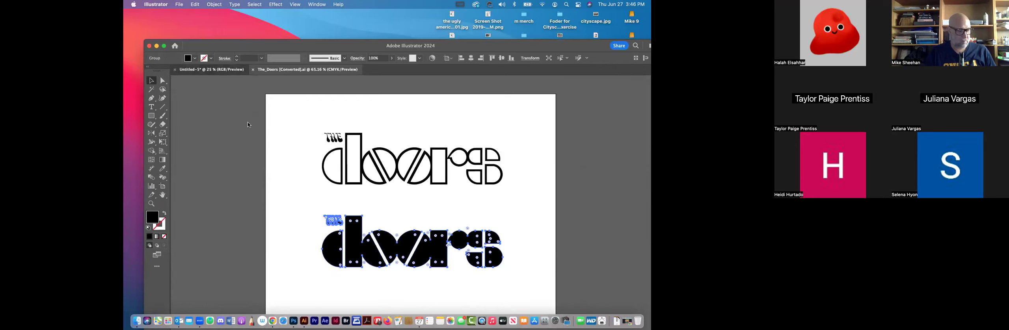
{"action": "left_click", "coordinate": [222, 71]}
{"action": "key", "text": "super+v"}
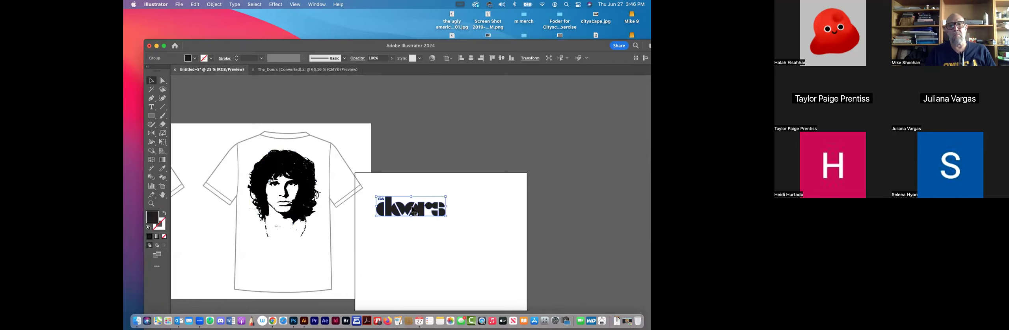
{"action": "left_click_drag", "start_coordinate": [412, 207], "coordinate": [288, 249]}
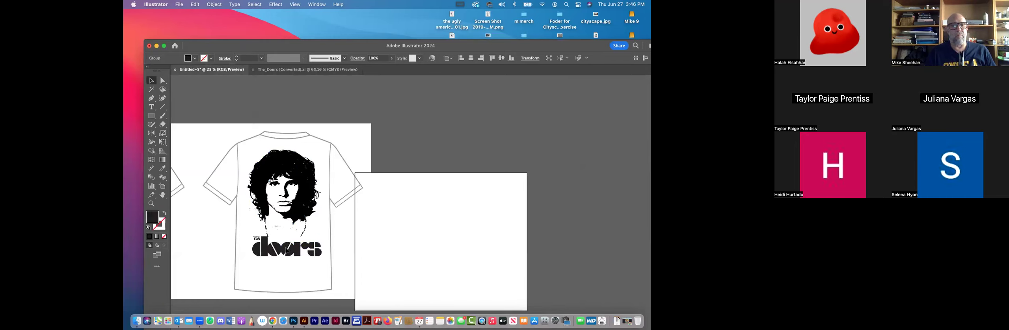
{"action": "left_click", "coordinate": [455, 145]}
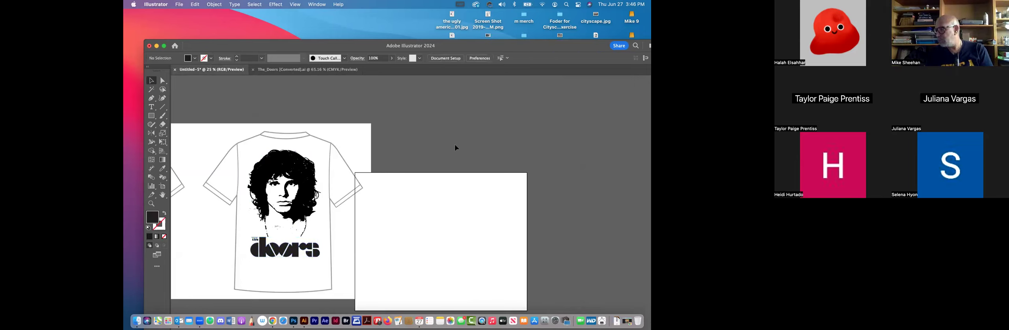